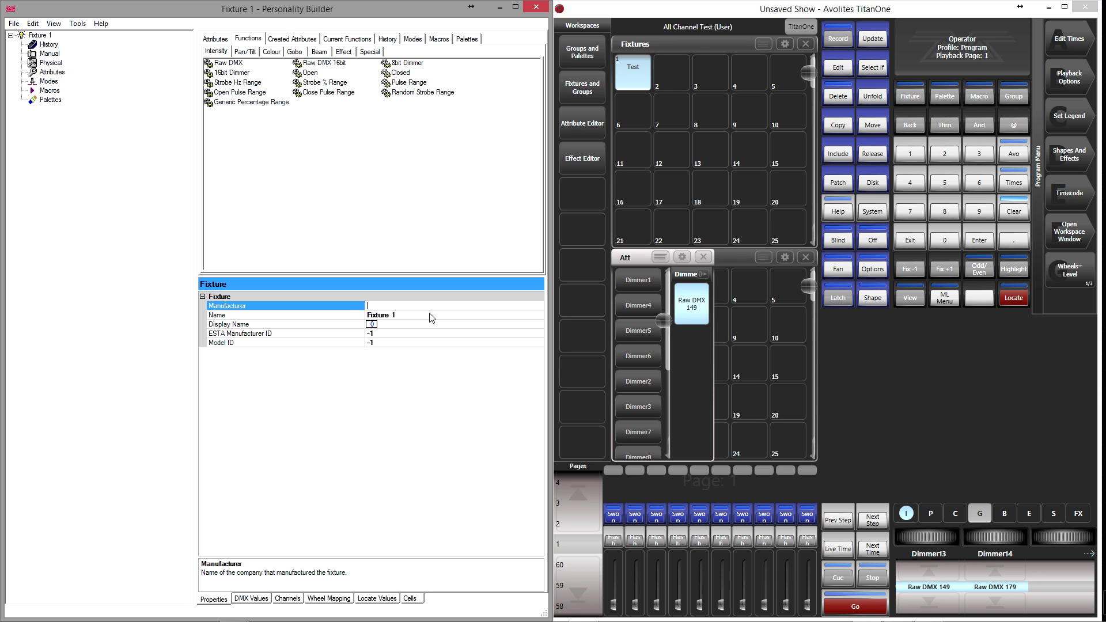
- Set the fixture's manufacturer to China, its name to Beam 5R and its display name to Beam
{"action": "type", "text": "China"}
{"action": "left_click", "coordinate": [395, 314]}
{"action": "left_click", "coordinate": [309, 316]}
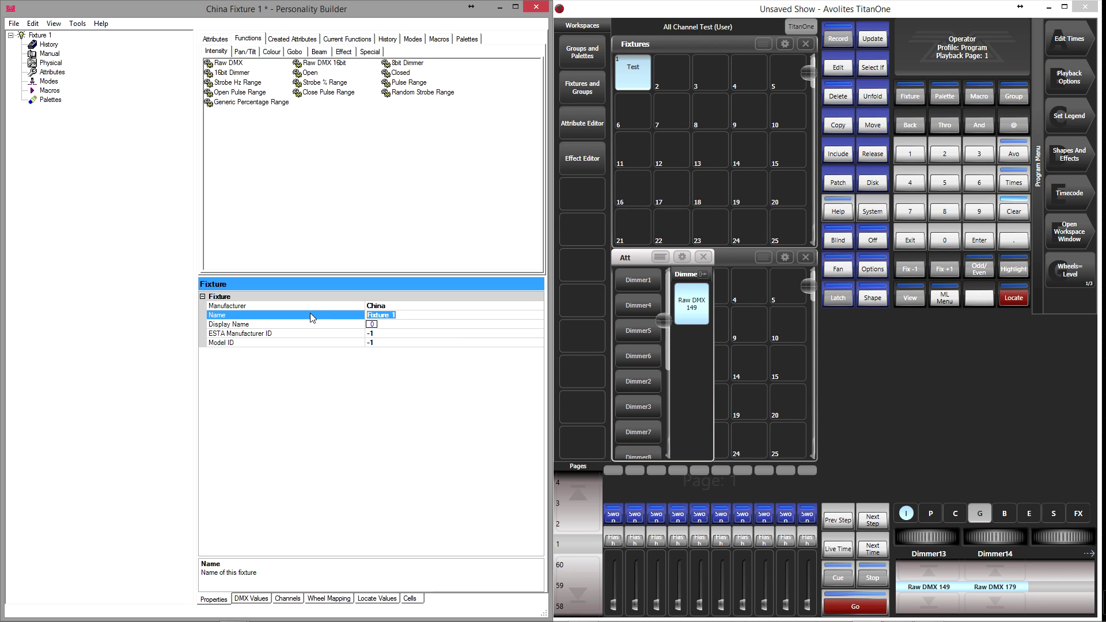
{"action": "type", "text": "Beam 5R"}
{"action": "left_click", "coordinate": [427, 324]}
{"action": "type", "text": "Beam"}
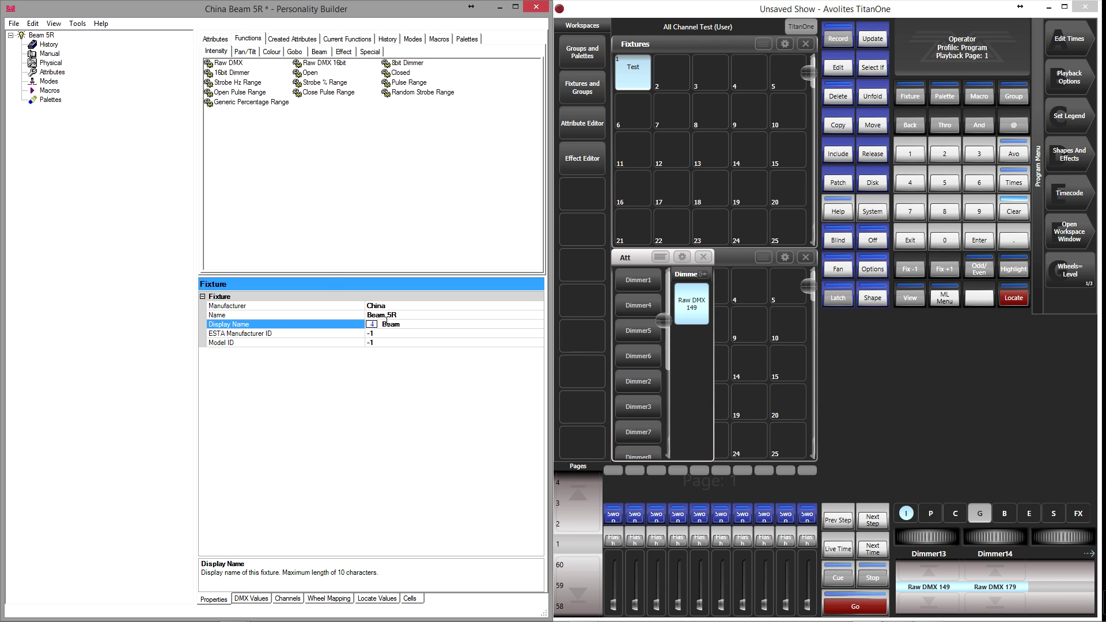
- Replace the manufacturer of the Beam 5R fixture with the author's first name
{"action": "left_click", "coordinate": [50, 37]}
{"action": "left_click", "coordinate": [51, 37]}
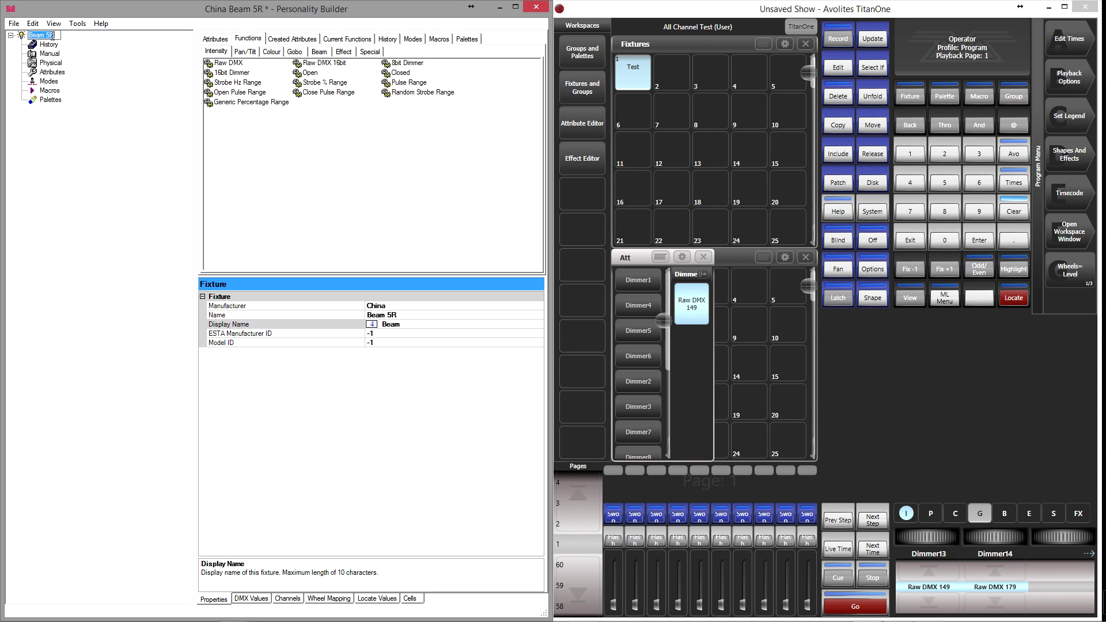
{"action": "left_click", "coordinate": [404, 307]}
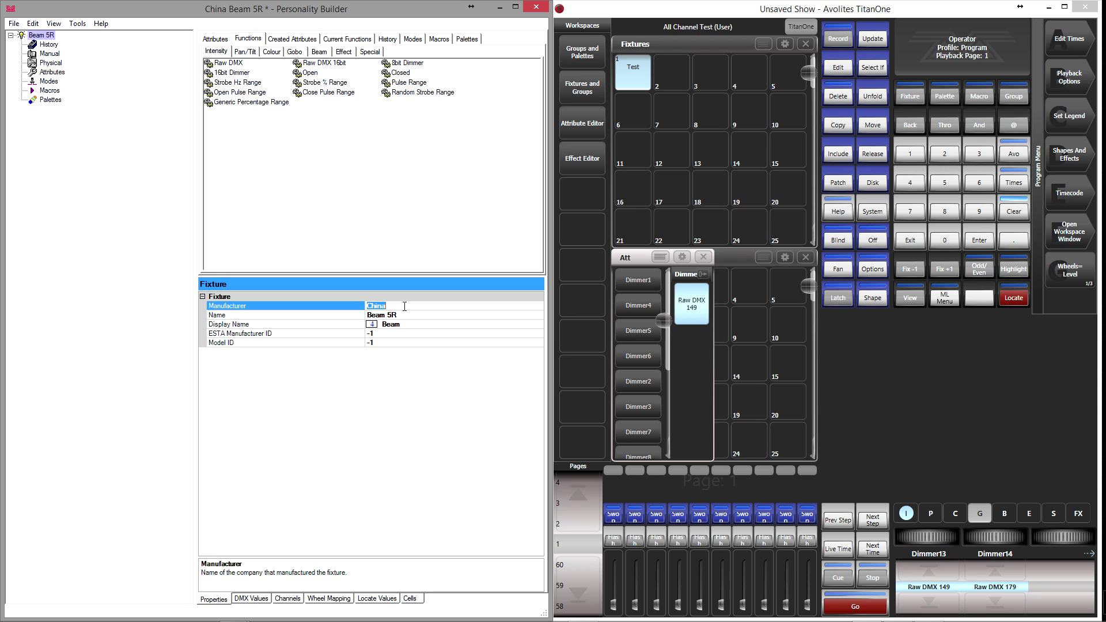
{"action": "type", "text": "James"}
{"action": "key", "text": "Return"}
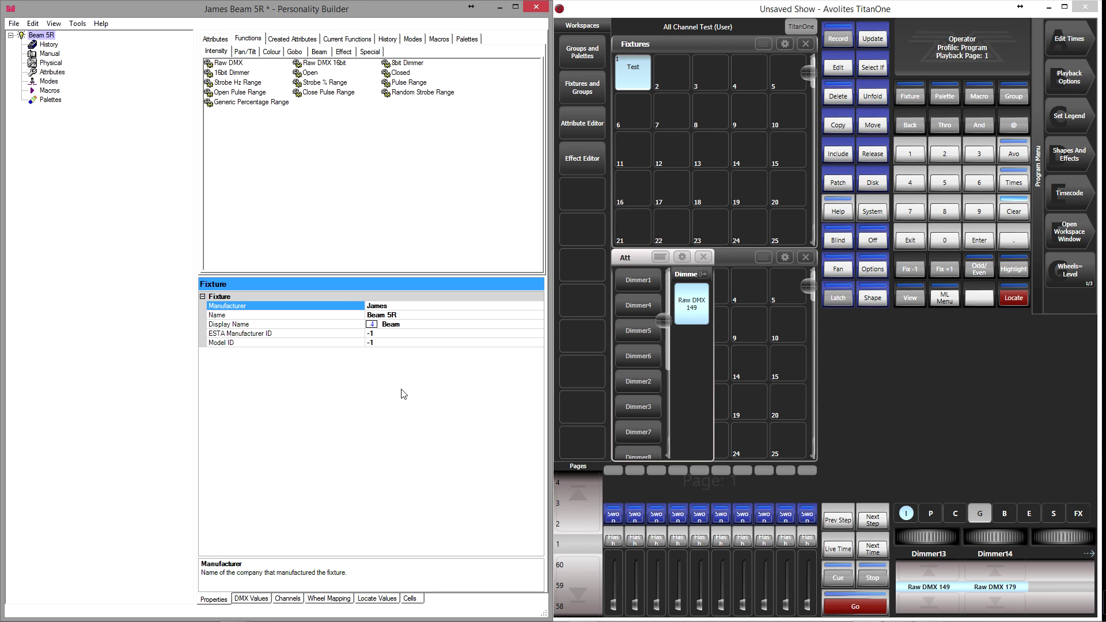
- Add a Created entry to the fixture's history and open its properties
{"action": "left_click", "coordinate": [48, 44]}
{"action": "left_click", "coordinate": [223, 50]}
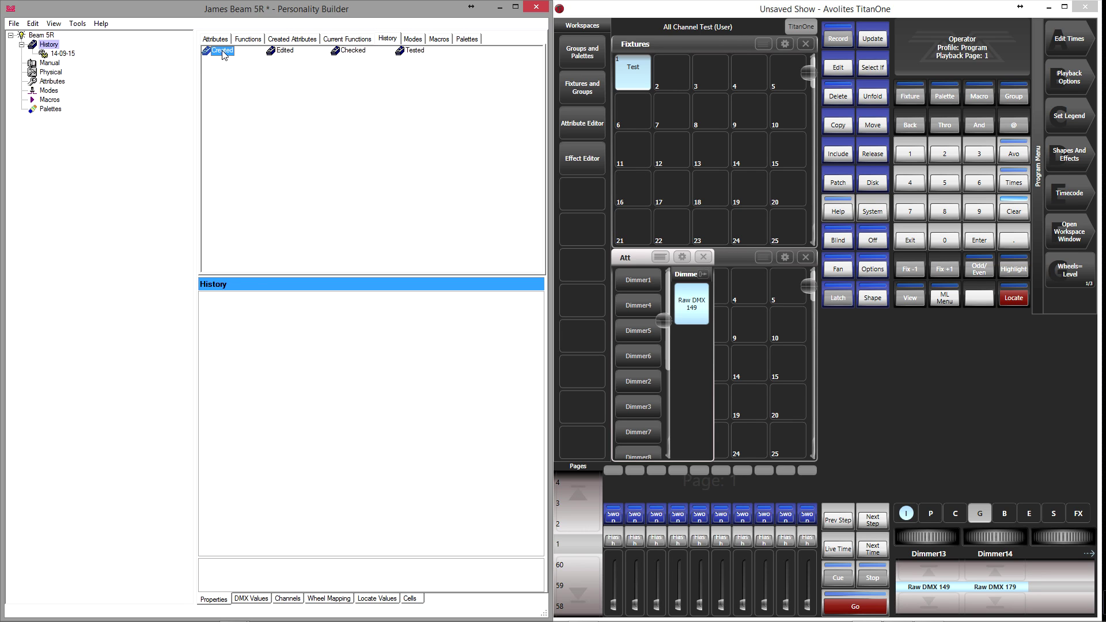
{"action": "left_click", "coordinate": [62, 53]}
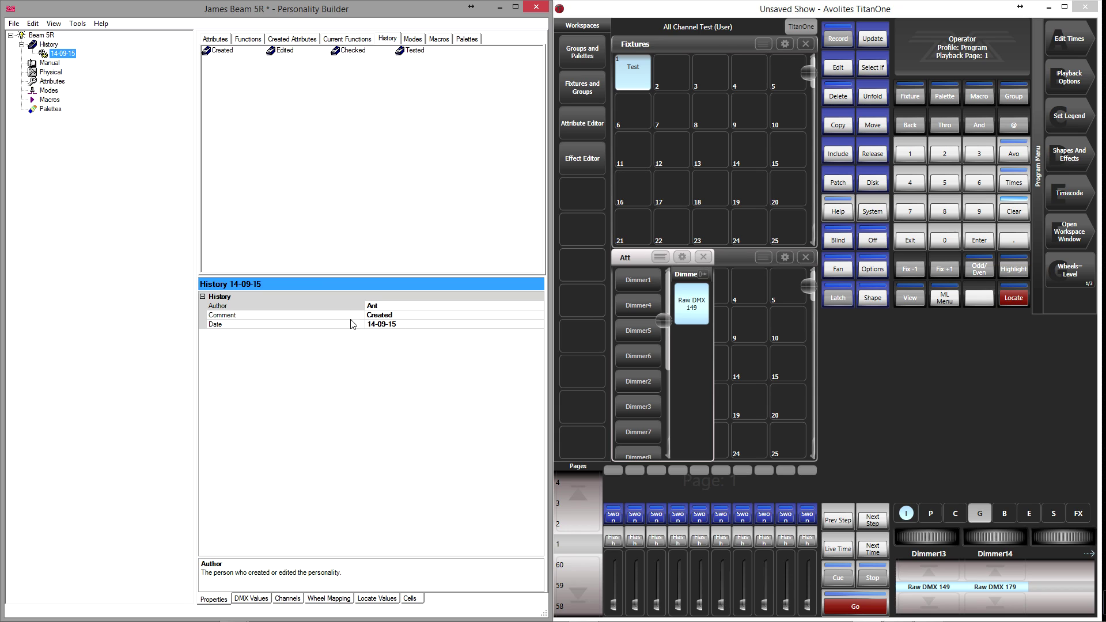
- Set the fixture type to Moving Head in the fixture's physical properties
{"action": "left_click", "coordinate": [57, 65]}
{"action": "left_click", "coordinate": [54, 73]}
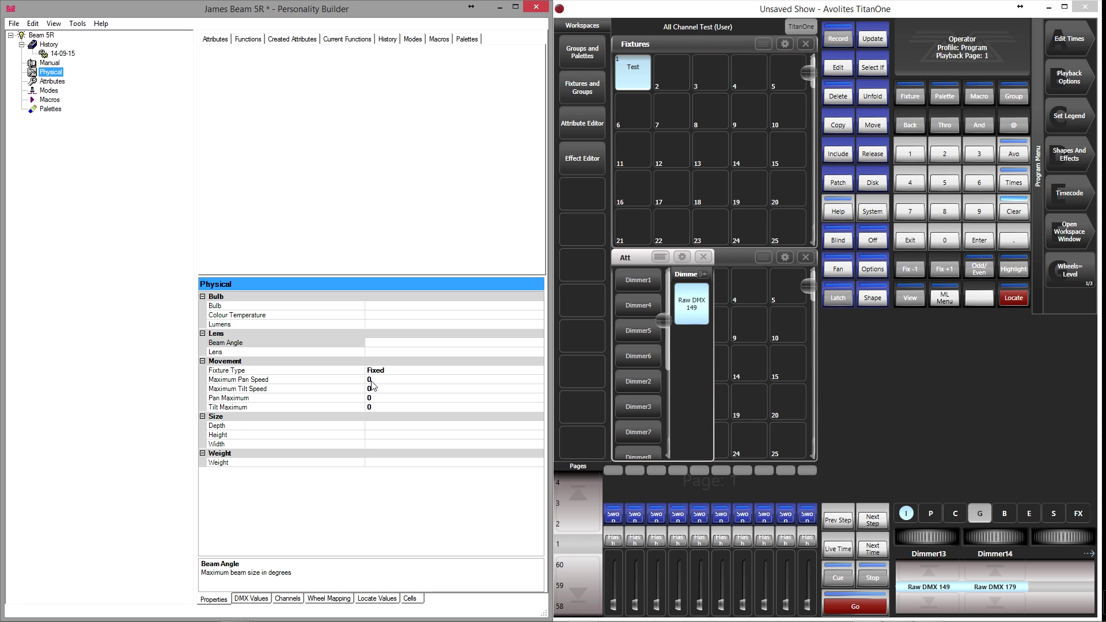
{"action": "left_click", "coordinate": [441, 371]}
{"action": "left_click", "coordinate": [538, 370]}
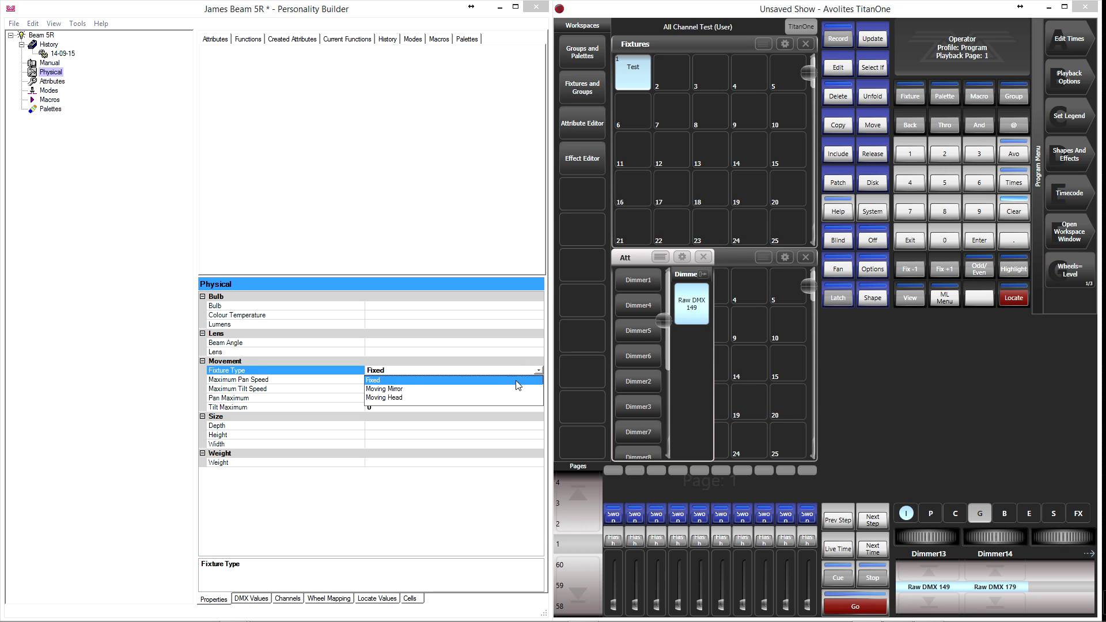
{"action": "left_click", "coordinate": [395, 398]}
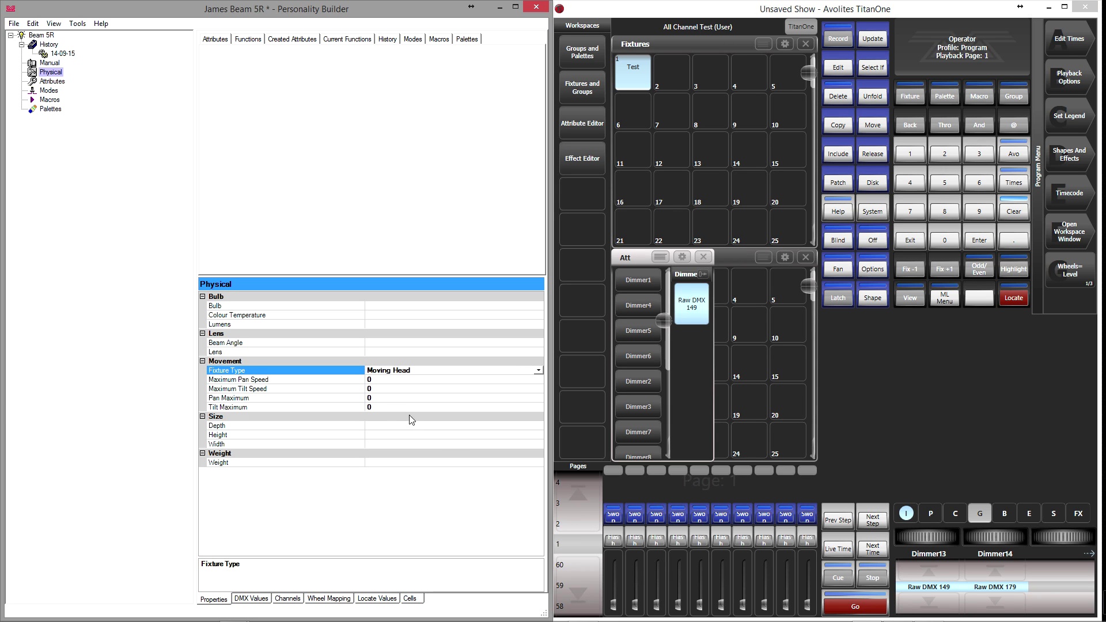
- Set the pan maximum to 540, the tilt maximum to 270 and the weight to 17kg
{"action": "left_click", "coordinate": [376, 399]}
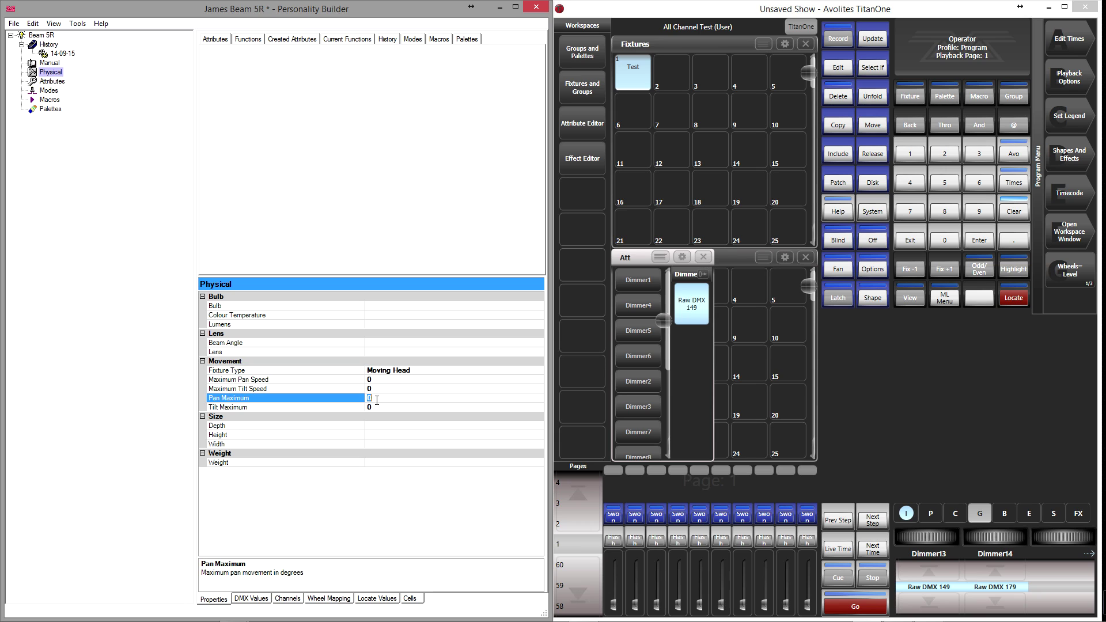
{"action": "type", "text": "540"}
{"action": "left_click", "coordinate": [376, 407]}
{"action": "type", "text": "270"}
{"action": "left_click", "coordinate": [376, 462]}
{"action": "type", "text": "17"}
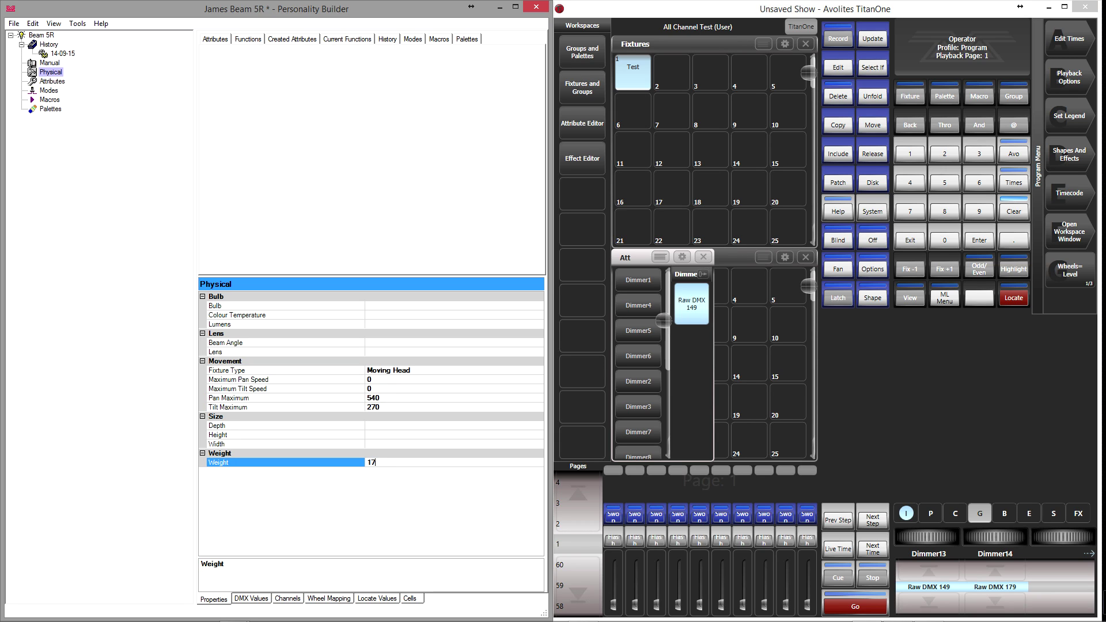
{"action": "type", "text": "kg"}
- Fill in the bulb data with 10000 lumens, bulb MSD200R5 and colour temperature 7800
{"action": "left_click", "coordinate": [382, 324]}
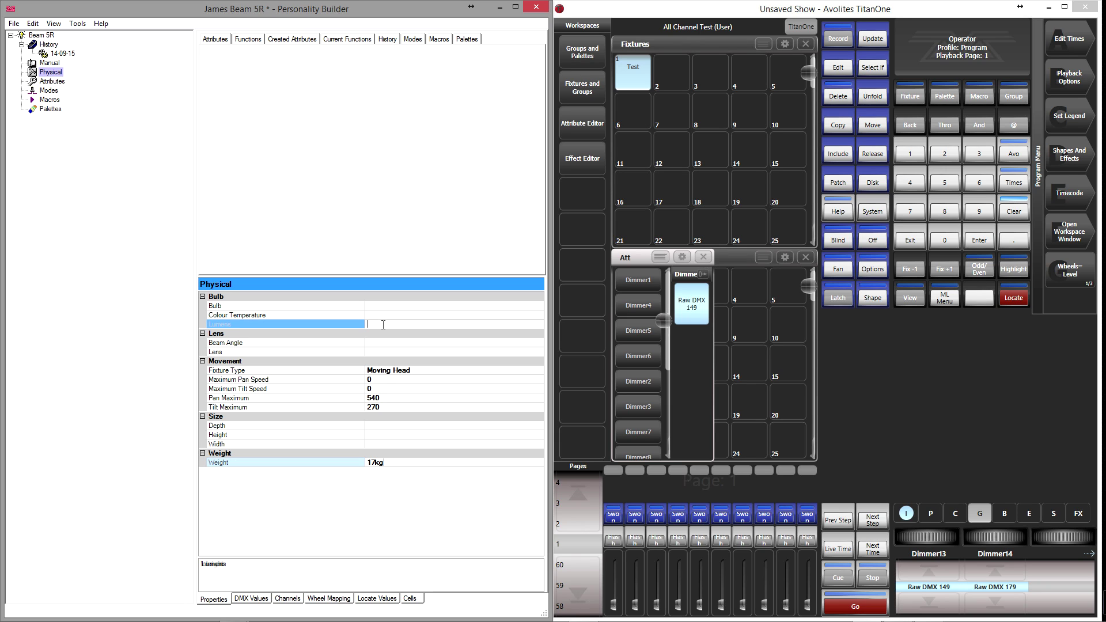
{"action": "type", "text": "10000"}
{"action": "left_click", "coordinate": [399, 306]}
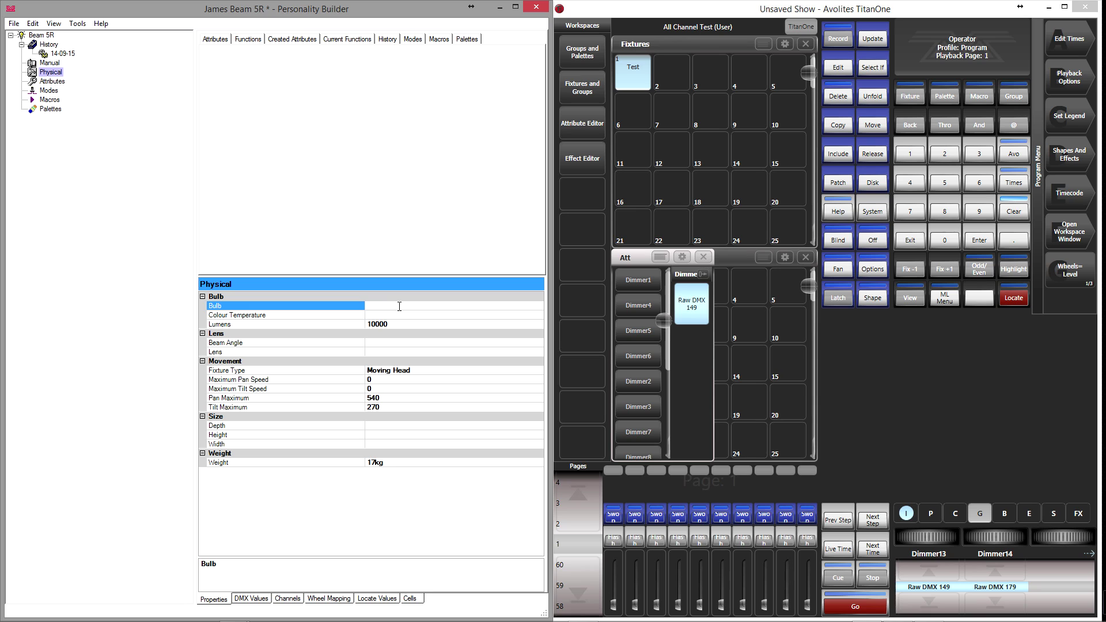
{"action": "type", "text": "MSD200R5"}
{"action": "left_click", "coordinate": [416, 316]}
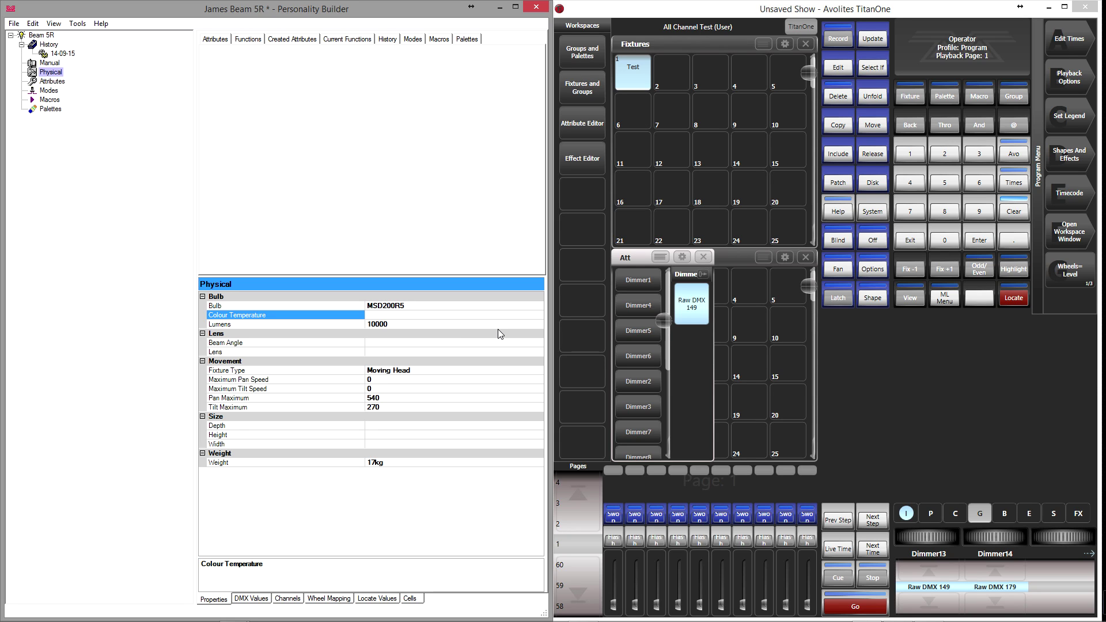
{"action": "type", "text": "7800"}
- Set the fixture's size to width 45, height 40 and depth 61
{"action": "left_click", "coordinate": [377, 444]}
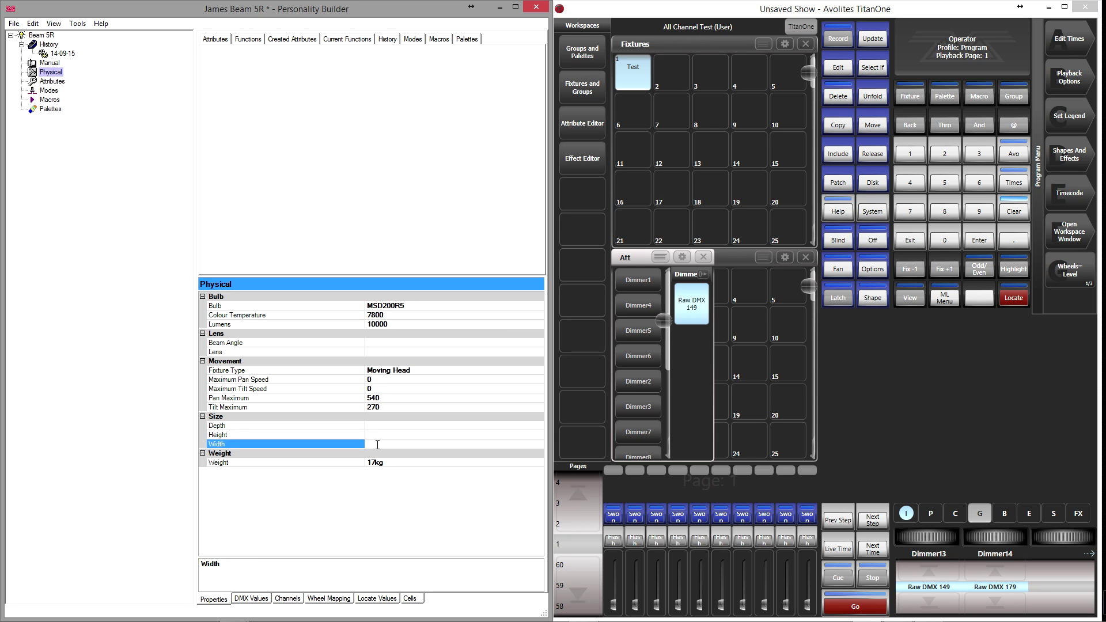
{"action": "type", "text": "45"}
{"action": "left_click", "coordinate": [406, 433]}
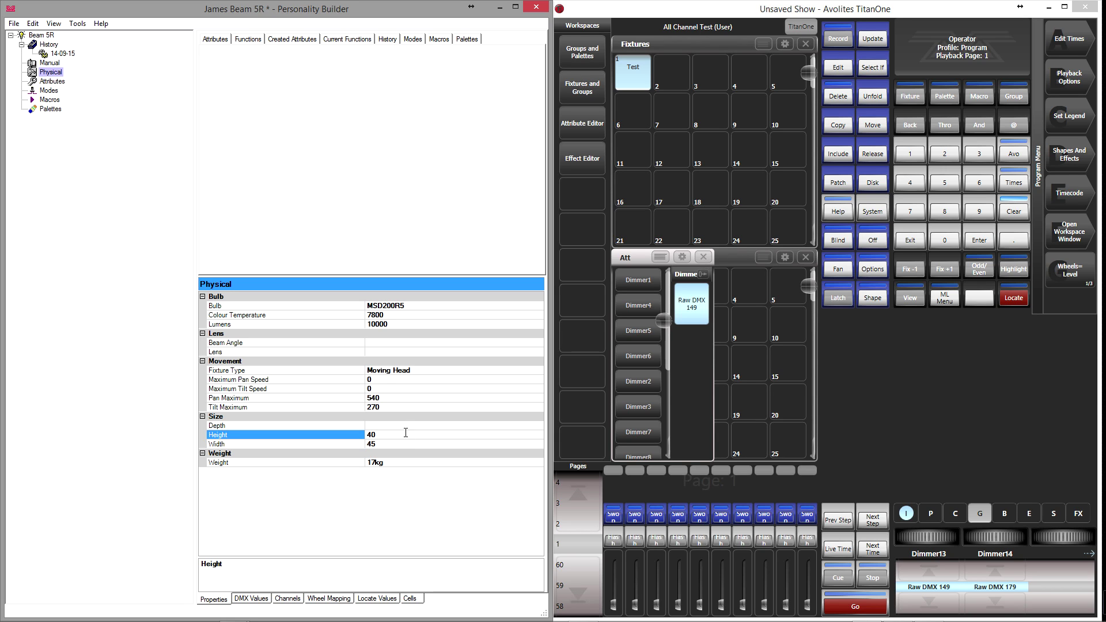
{"action": "left_click", "coordinate": [393, 426]}
{"action": "type", "text": "61"}
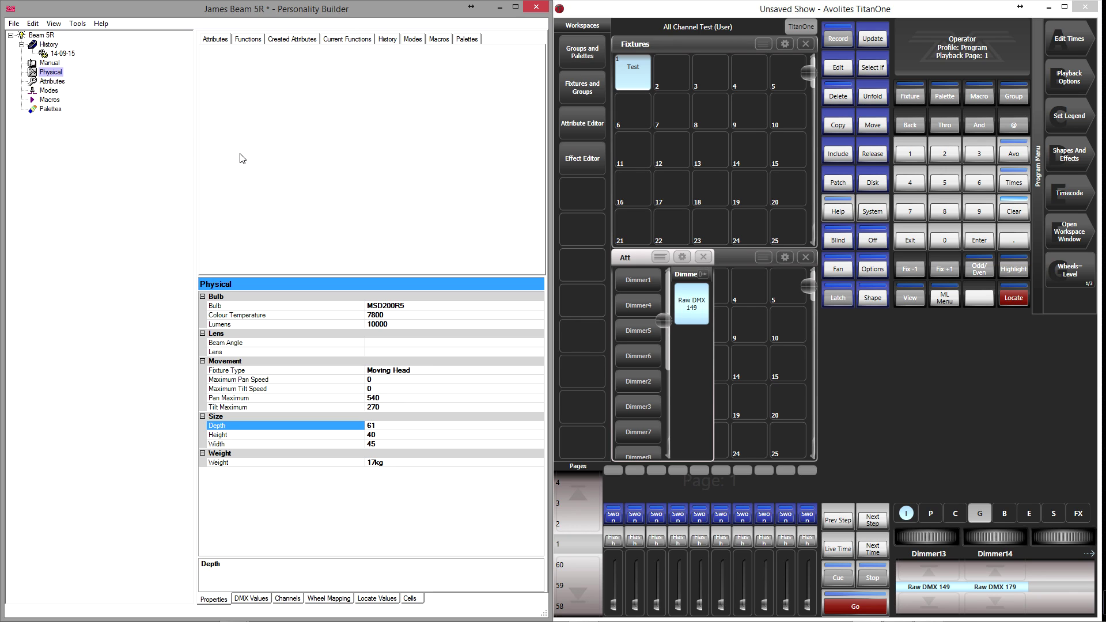
- Add the Pan, Tilt and P/T Speed attributes to the fixture
{"action": "left_click", "coordinate": [52, 83]}
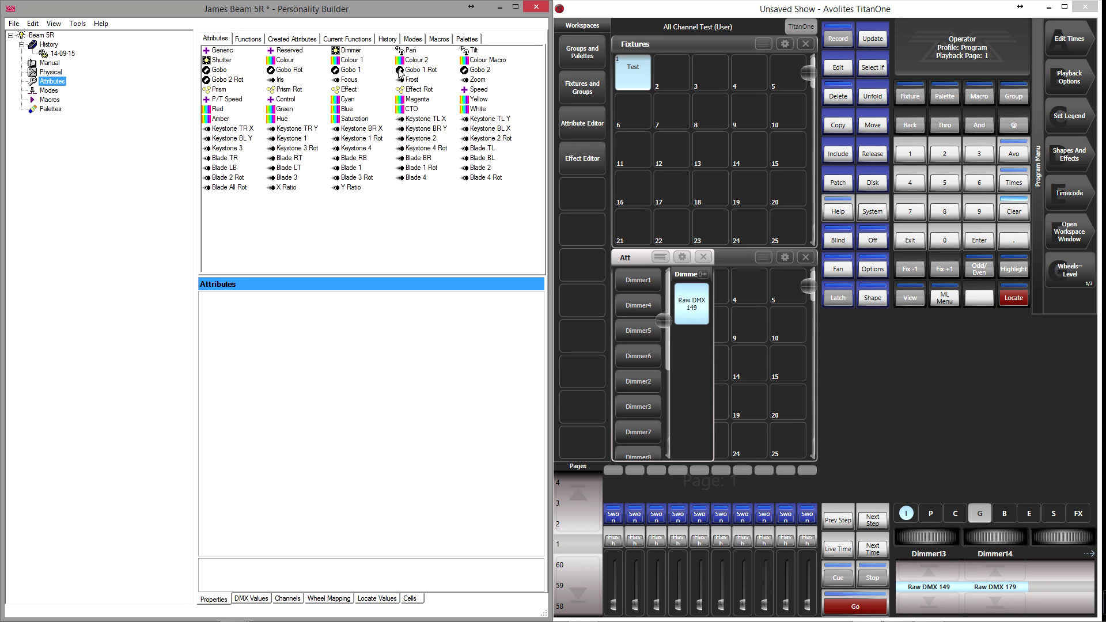
{"action": "double_click", "coordinate": [407, 53]}
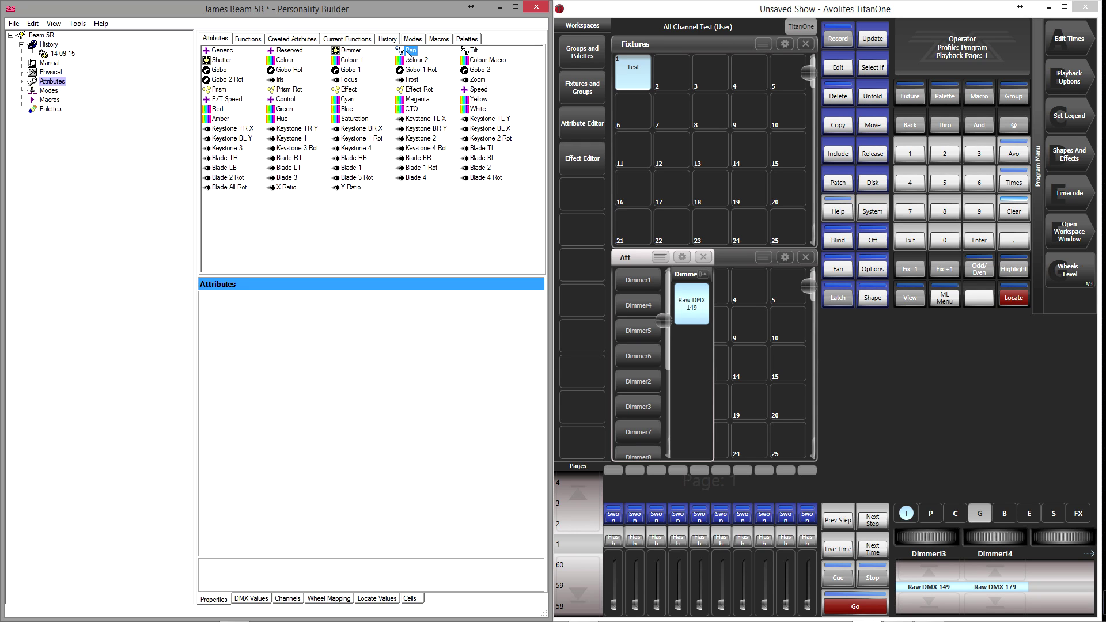
{"action": "double_click", "coordinate": [477, 51]}
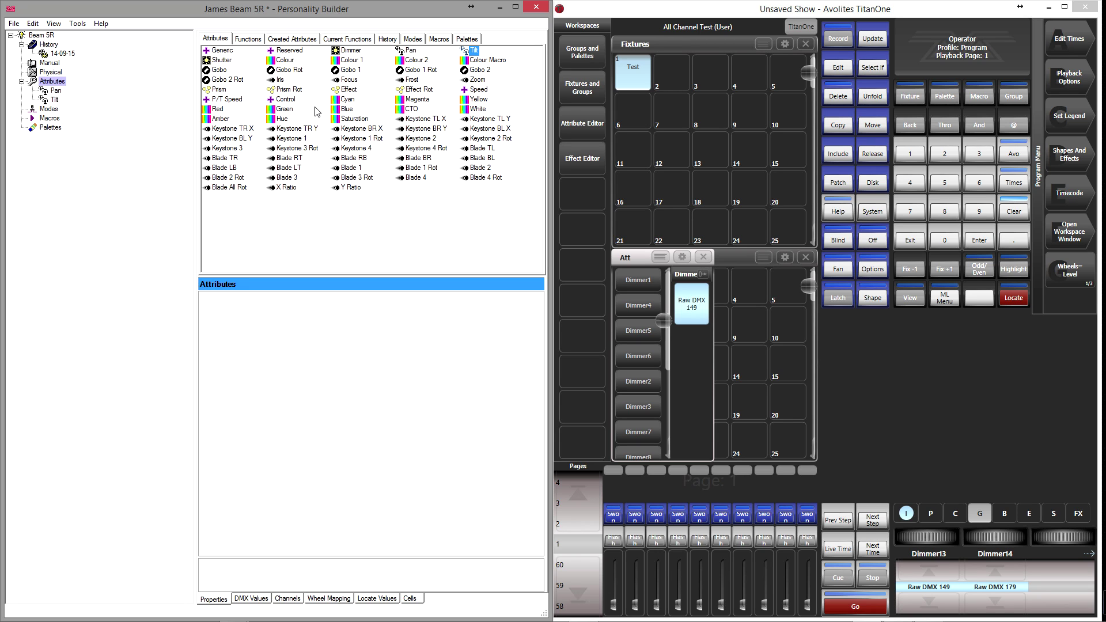
{"action": "left_click", "coordinate": [236, 102]}
{"action": "double_click", "coordinate": [236, 102]}
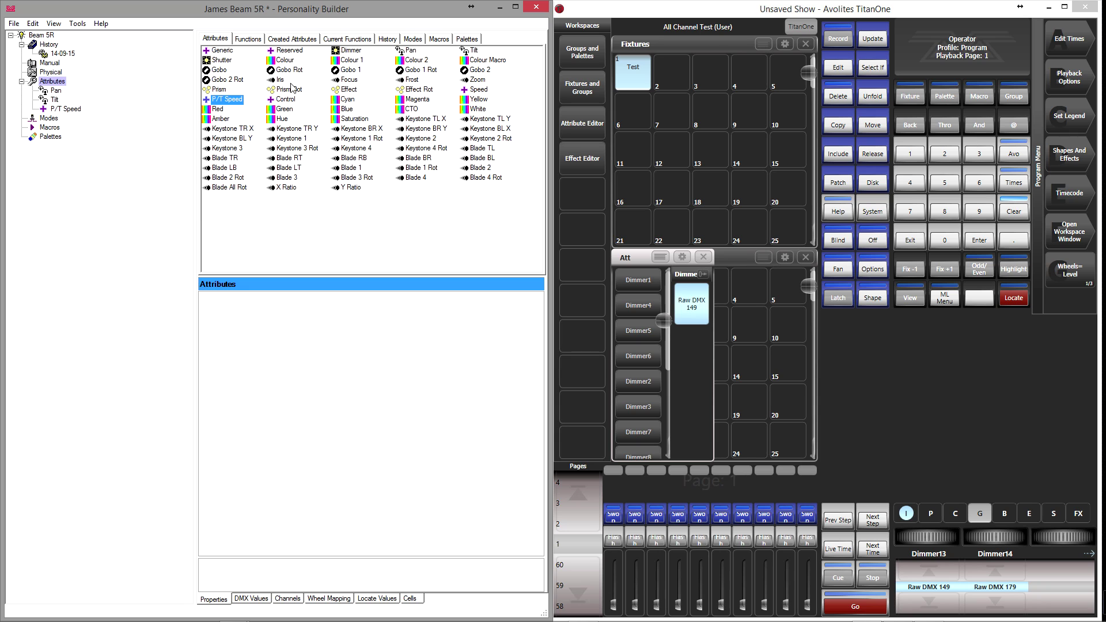
- Add the Dimmer, Shutter, Colour and Gobo attributes to the fixture
{"action": "double_click", "coordinate": [350, 52]}
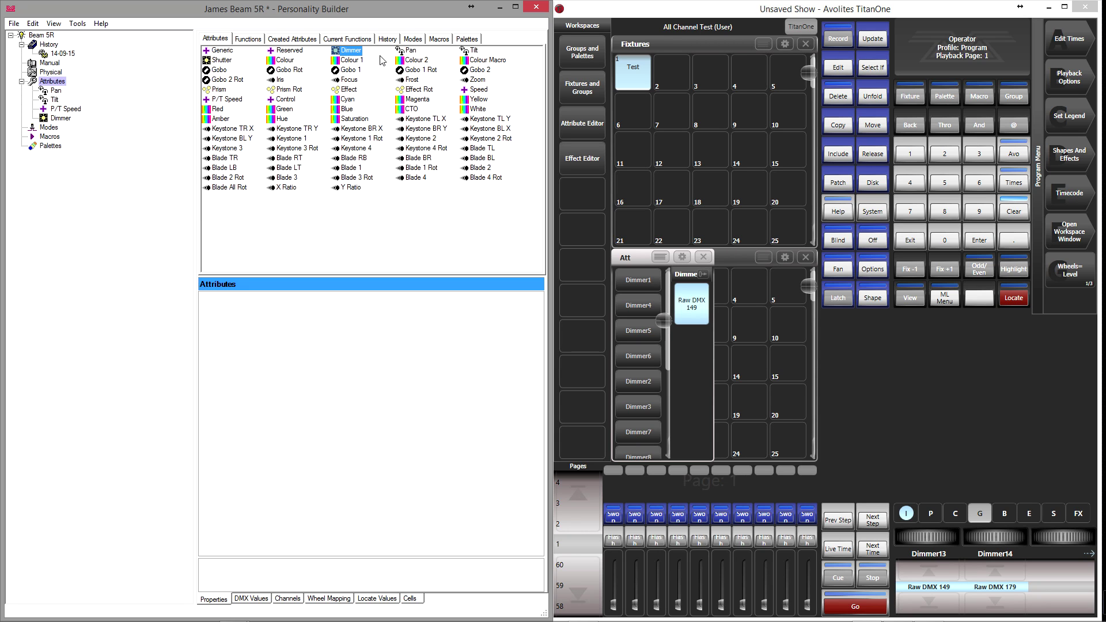
{"action": "double_click", "coordinate": [223, 61]}
{"action": "double_click", "coordinate": [291, 63]}
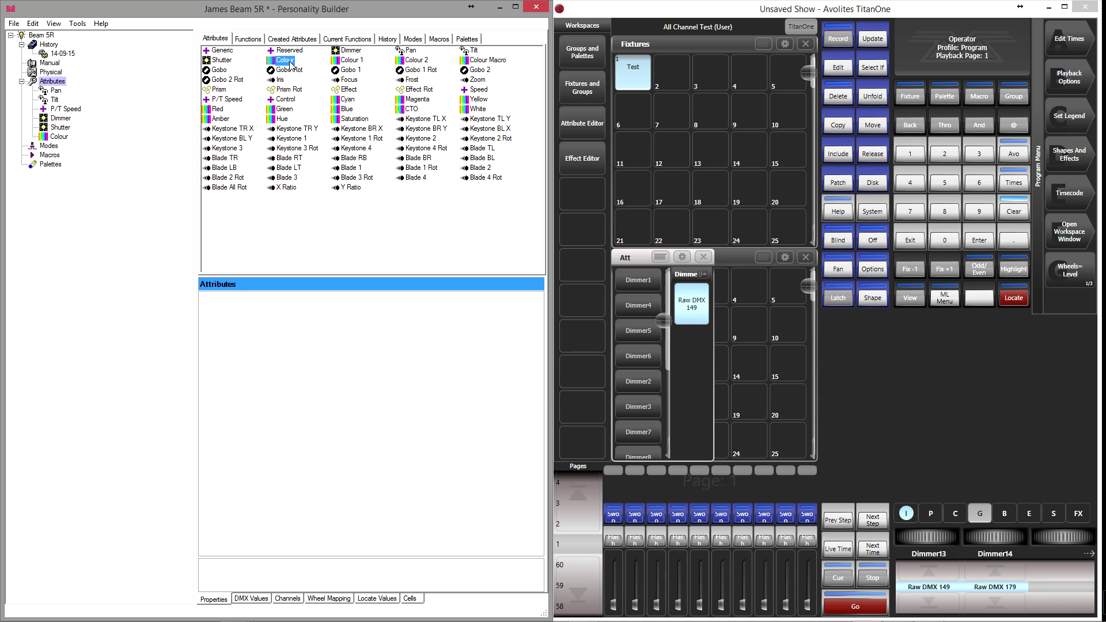
{"action": "double_click", "coordinate": [225, 71]}
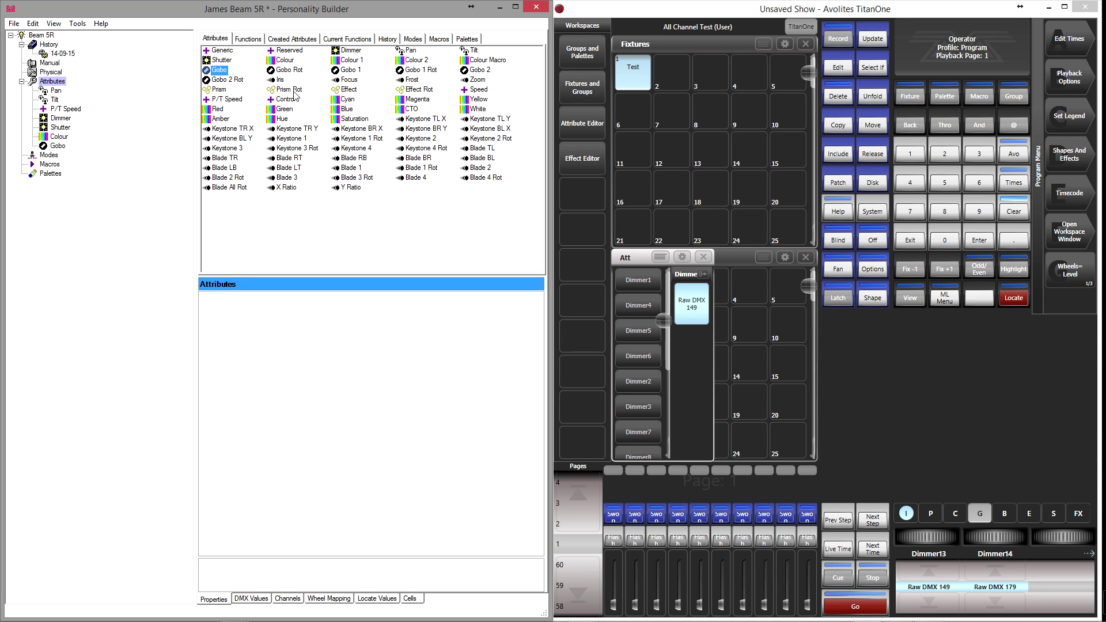
- Add the Prism, Prism Rot, Frost, Focus and Control attributes to the fixture
{"action": "double_click", "coordinate": [215, 90]}
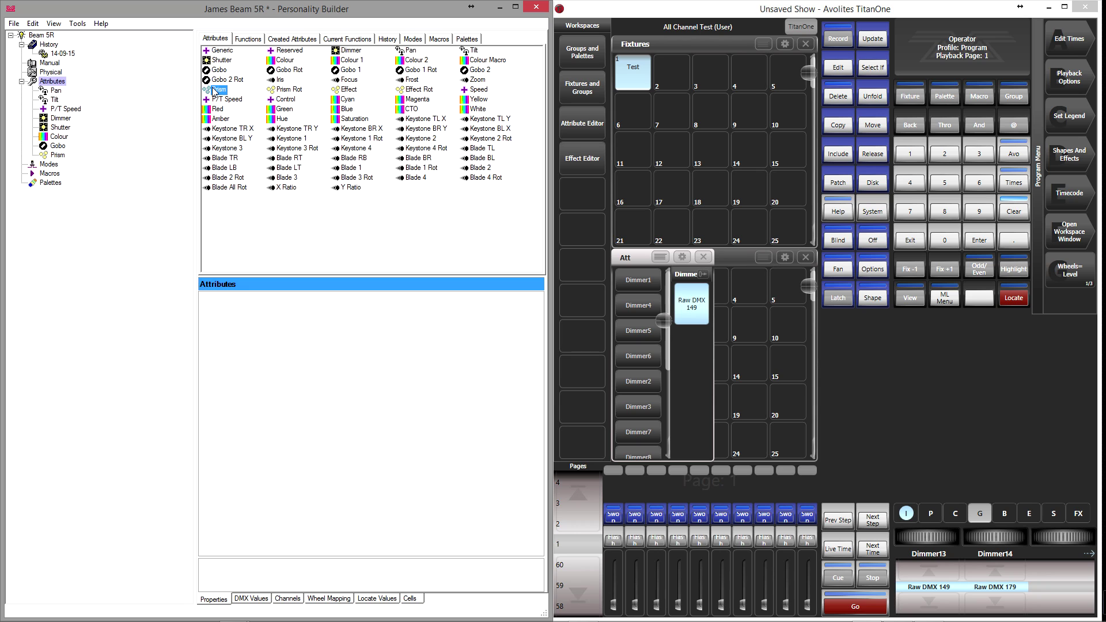
{"action": "double_click", "coordinate": [279, 91]}
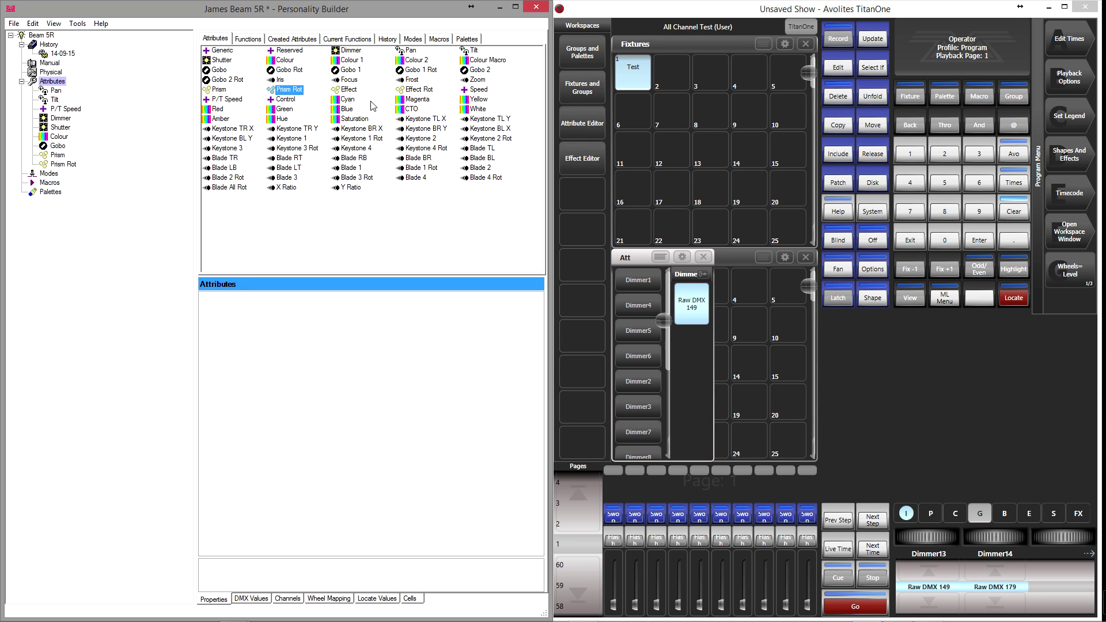
{"action": "double_click", "coordinate": [410, 80]}
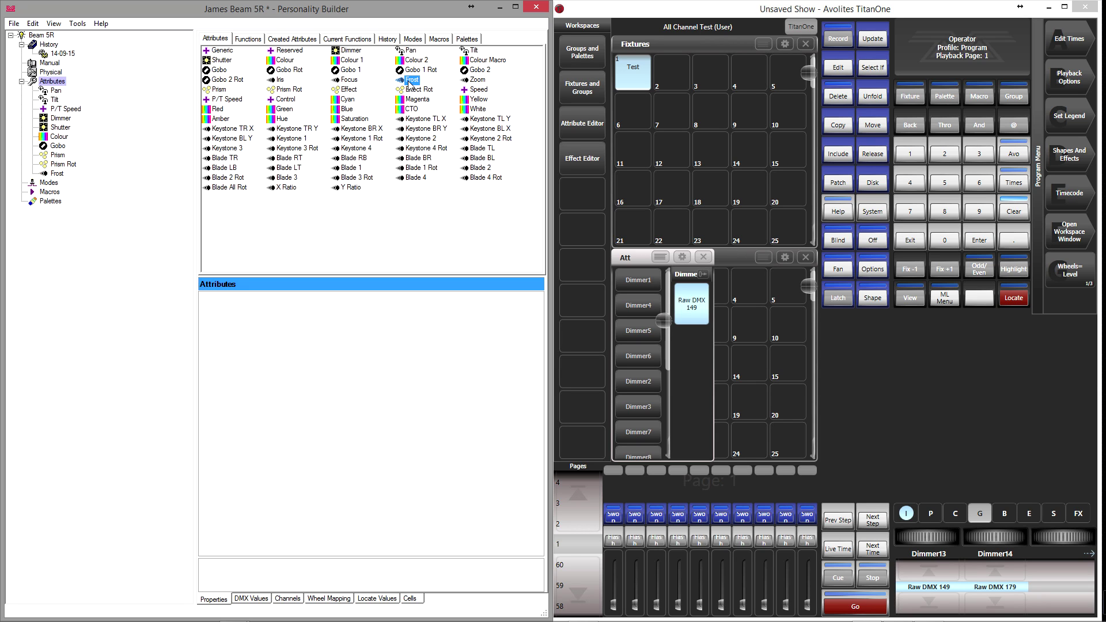
{"action": "double_click", "coordinate": [348, 80]}
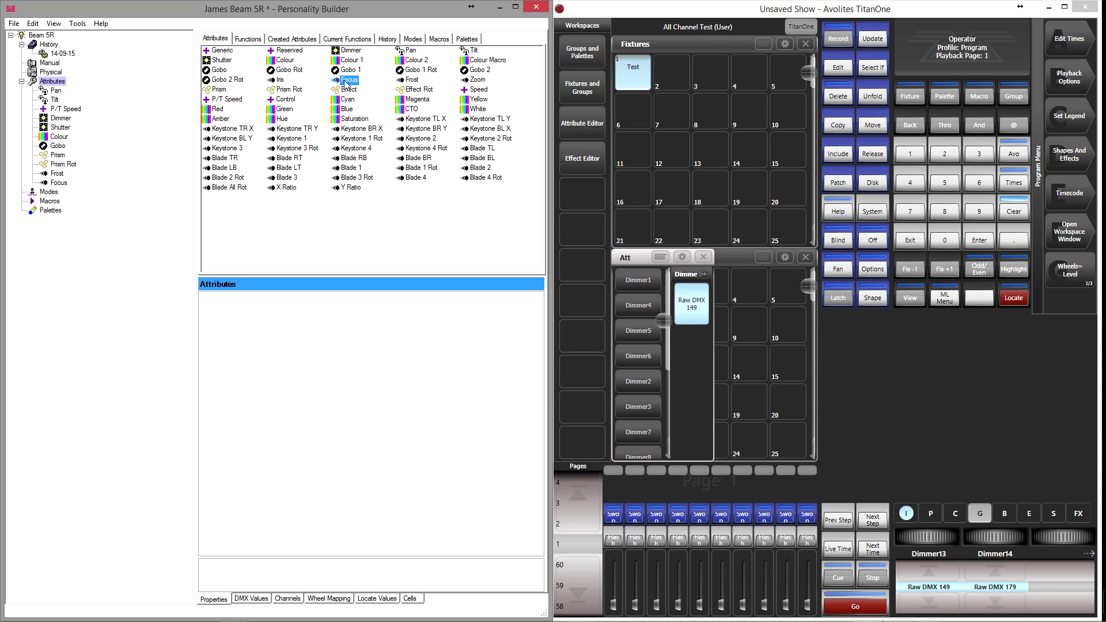
{"action": "double_click", "coordinate": [286, 100]}
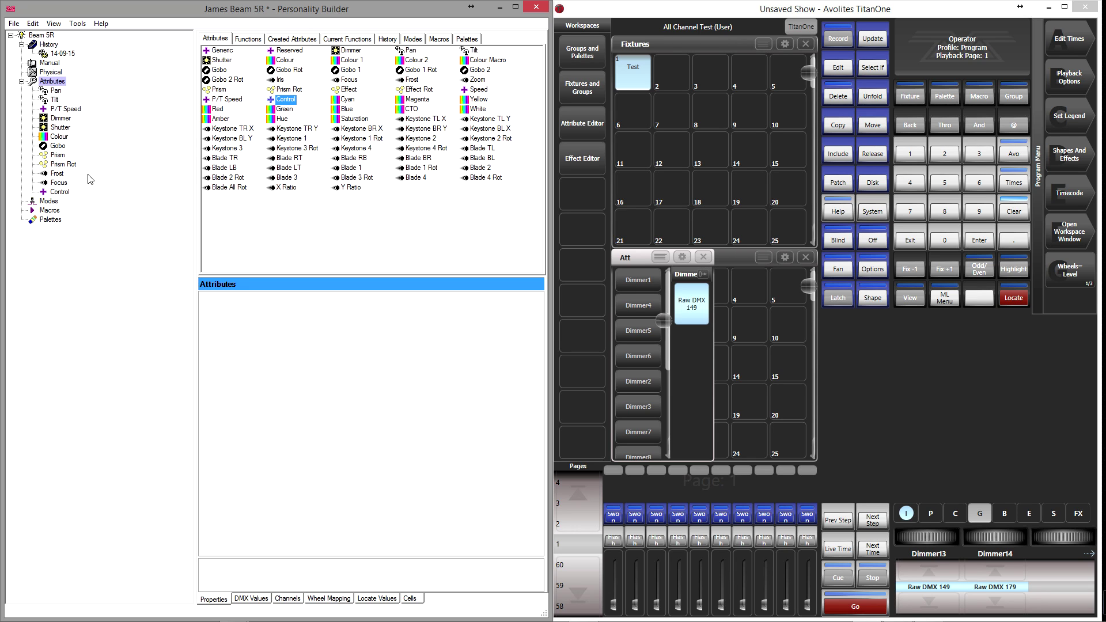
- Add the 16bit Pan function to the Pan attribute and view its available display types
{"action": "left_click", "coordinate": [51, 93]}
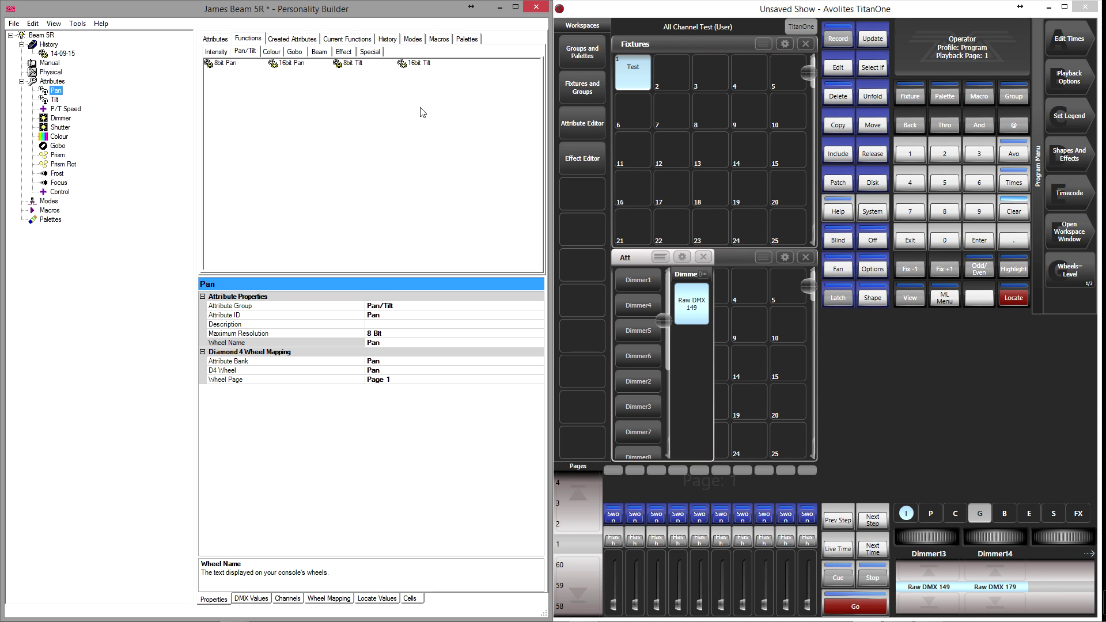
{"action": "double_click", "coordinate": [300, 67]}
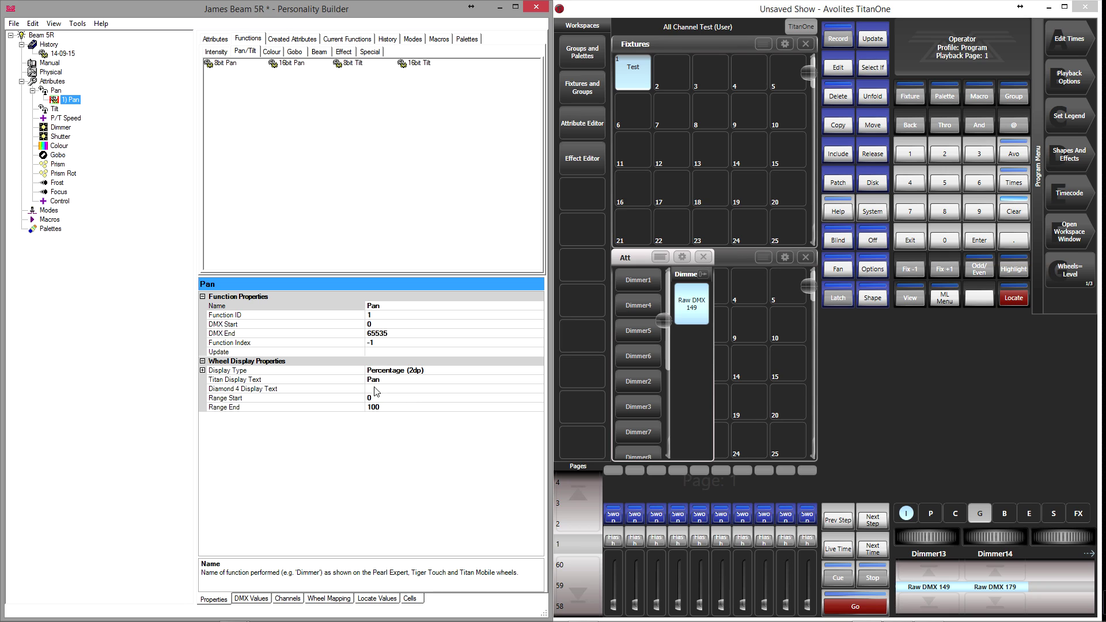
{"action": "left_click", "coordinate": [400, 373]}
{"action": "left_click", "coordinate": [538, 372]}
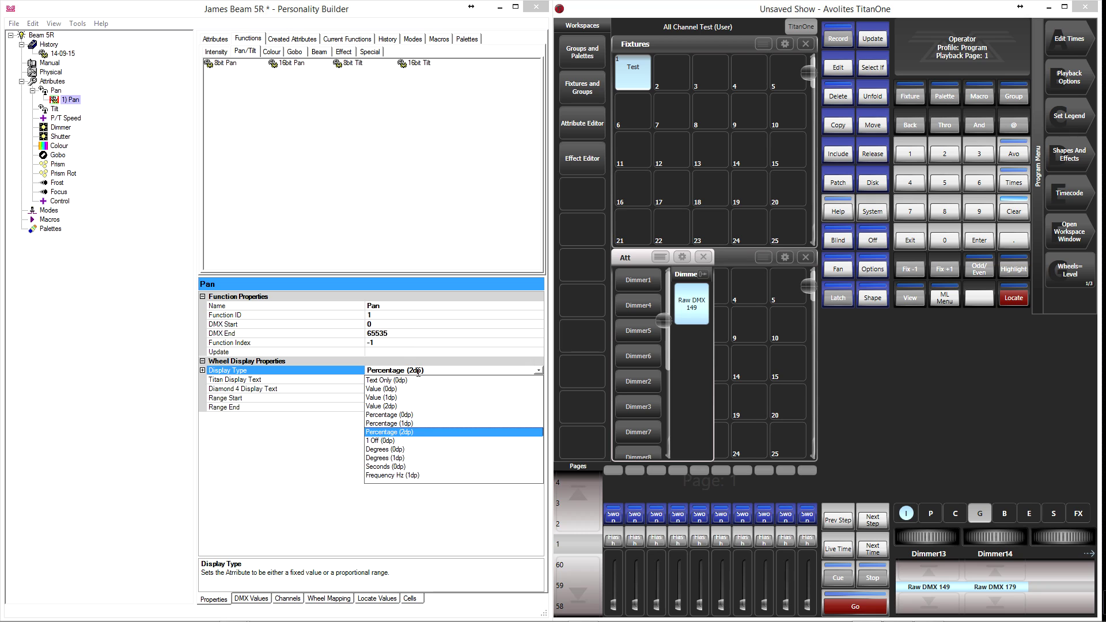
- Add the 16bit Tilt function to the Tilt attribute
{"action": "left_click", "coordinate": [56, 113]}
{"action": "left_click", "coordinate": [56, 111]}
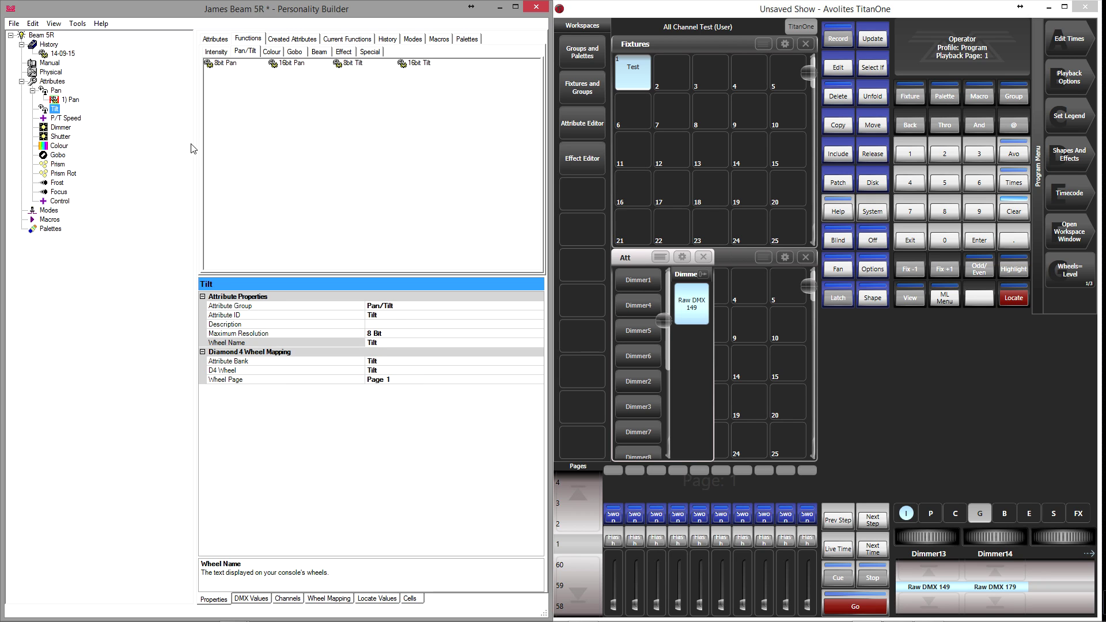
{"action": "left_click_drag", "start_coordinate": [417, 65], "coordinate": [55, 109]}
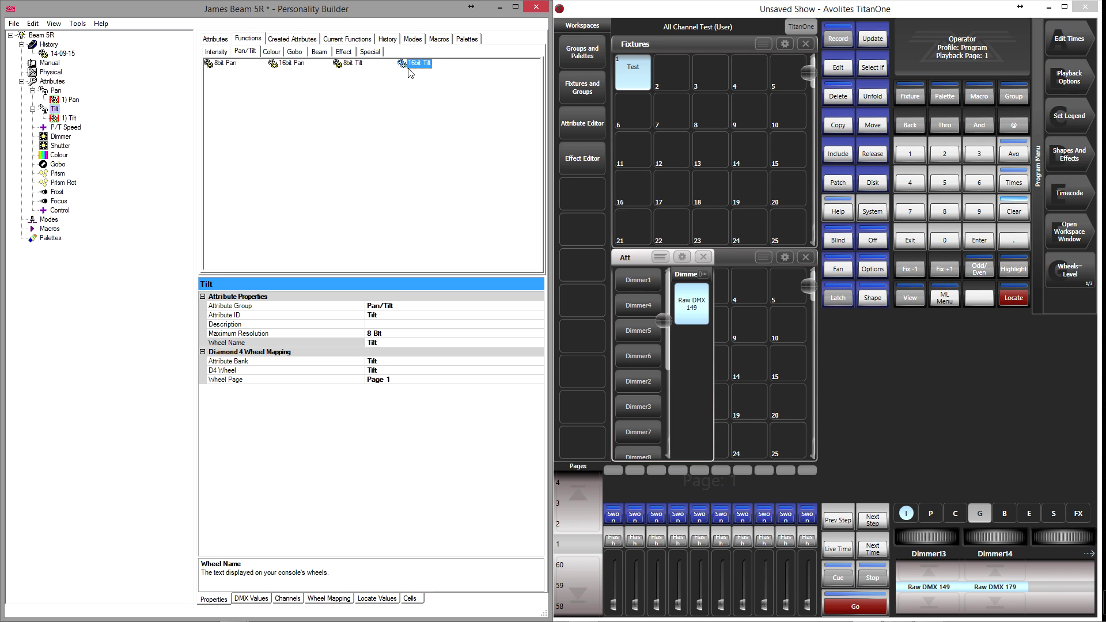
- Add the Generic Percentage Range function to the P/T Speed attribute
{"action": "left_click", "coordinate": [68, 118]}
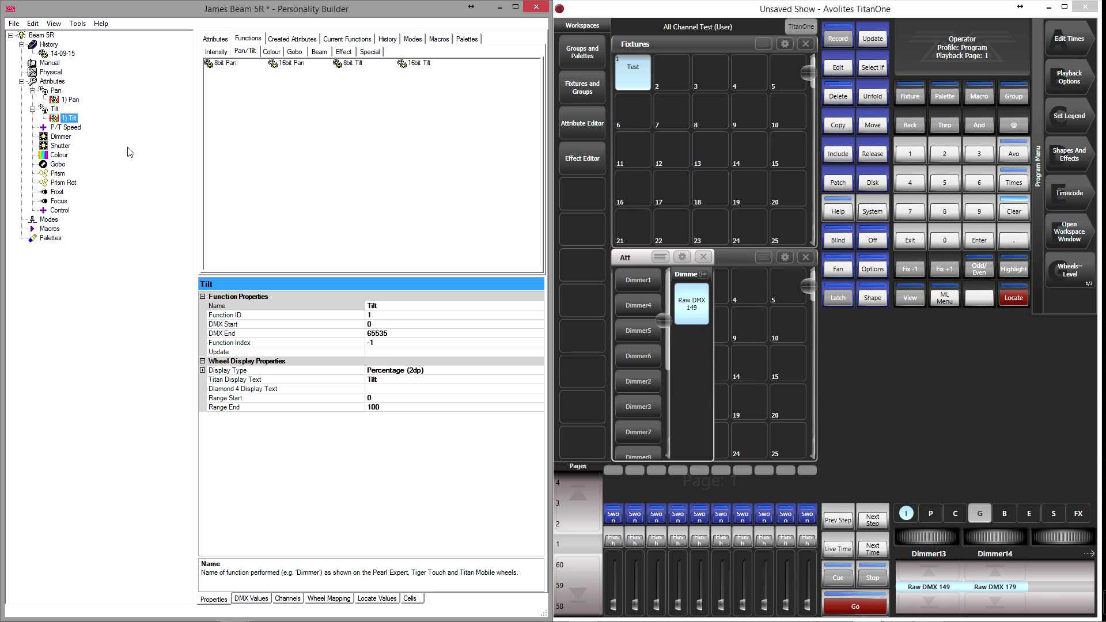
{"action": "left_click", "coordinate": [70, 128]}
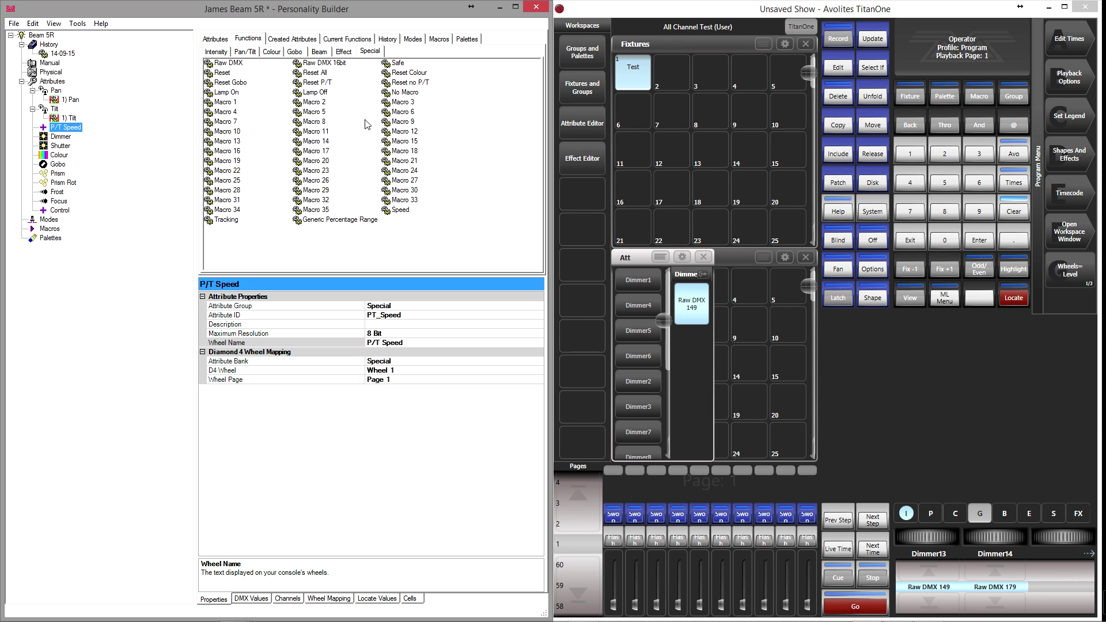
{"action": "double_click", "coordinate": [339, 220]}
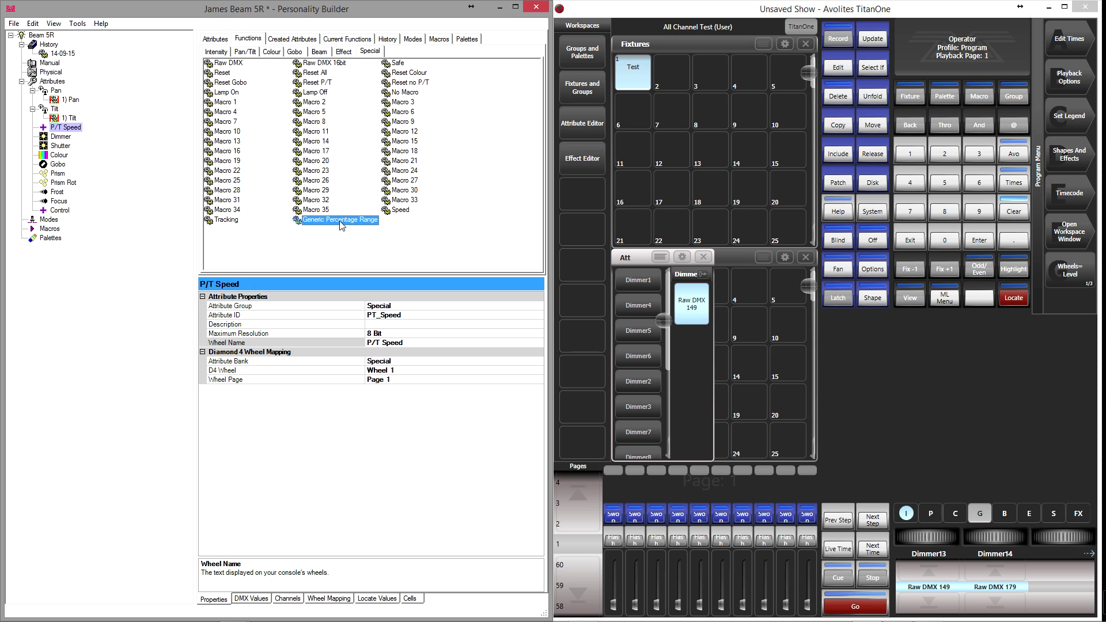
- Set both the name and the Titan display text of the P/T Speed attribute's function to "%"
{"action": "left_click", "coordinate": [81, 137]}
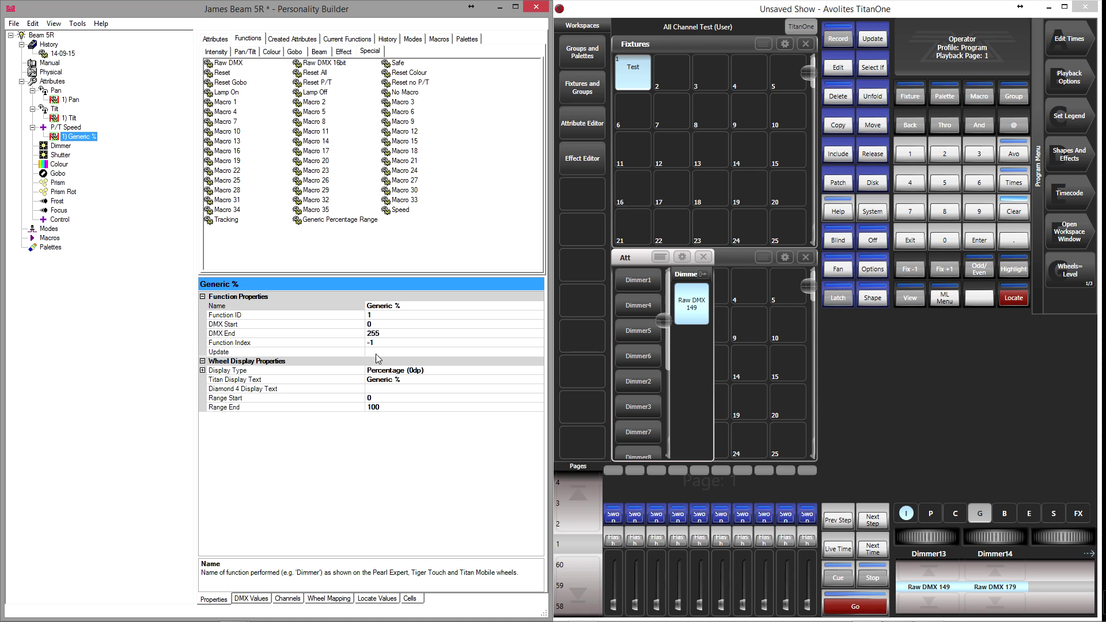
{"action": "left_click", "coordinate": [387, 306]}
{"action": "left_click_drag", "start_coordinate": [392, 306], "coordinate": [272, 307]}
{"action": "key", "text": "Delete"}
{"action": "key", "text": "Delete"}
{"action": "key", "text": "Return"}
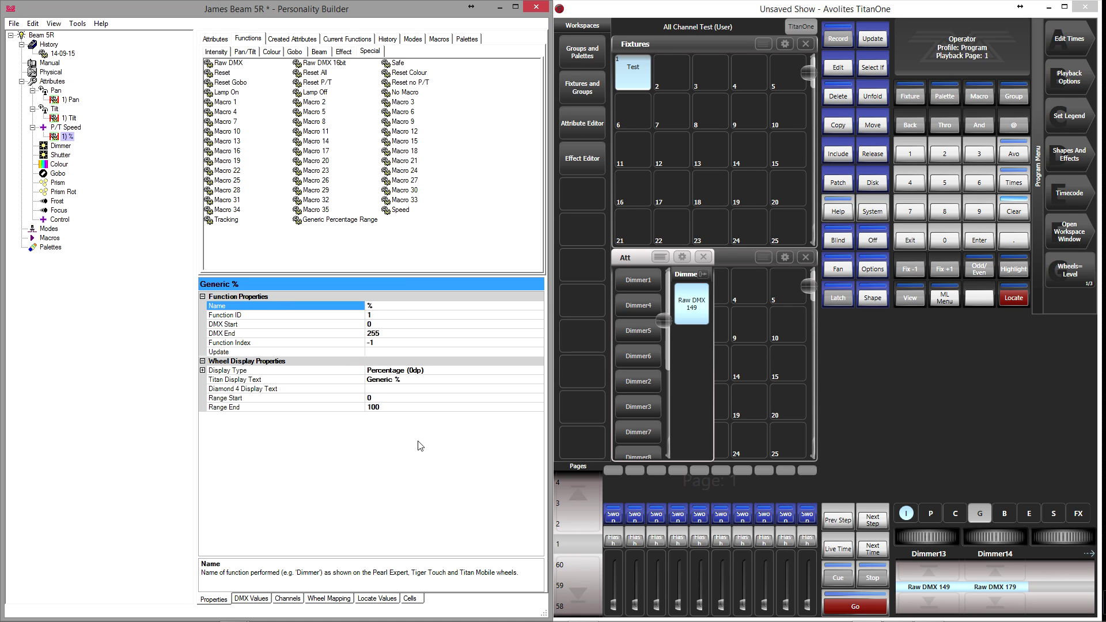
{"action": "left_click", "coordinate": [387, 381]}
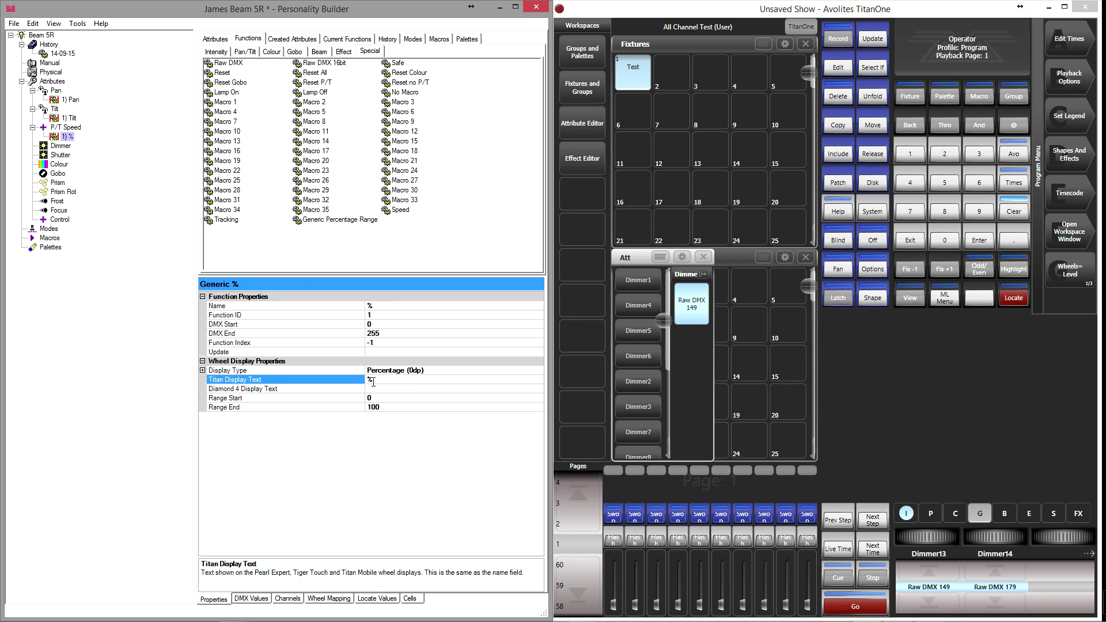
- Add the 8bit Dimmer function to the Dimmer attribute and show its properties
{"action": "left_click", "coordinate": [64, 147]}
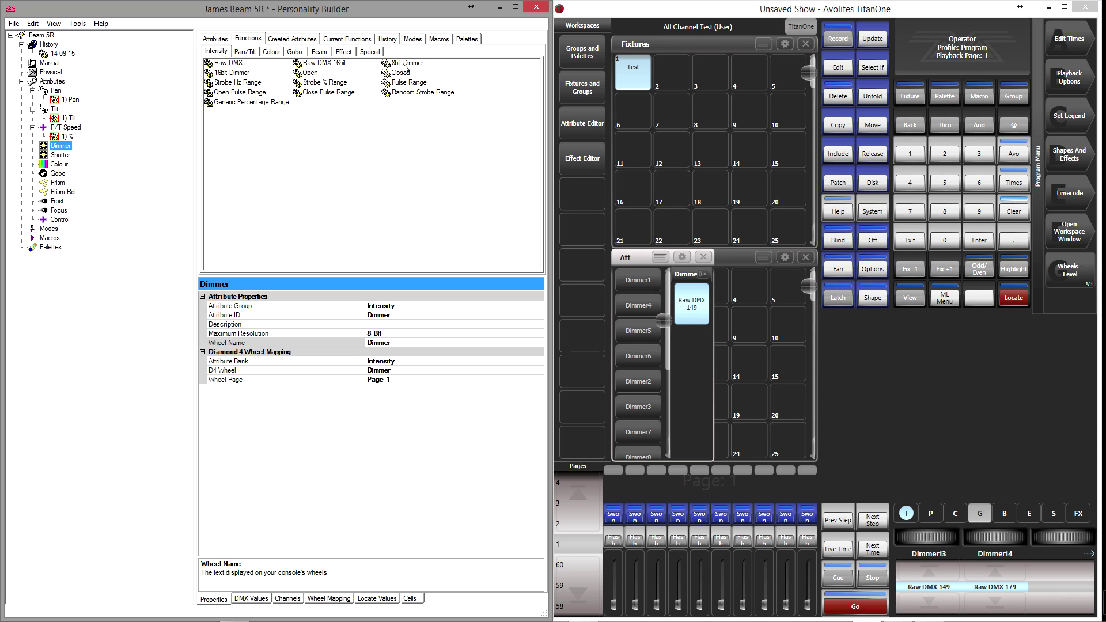
{"action": "left_click_drag", "start_coordinate": [406, 64], "coordinate": [65, 149]}
{"action": "left_click", "coordinate": [82, 155]}
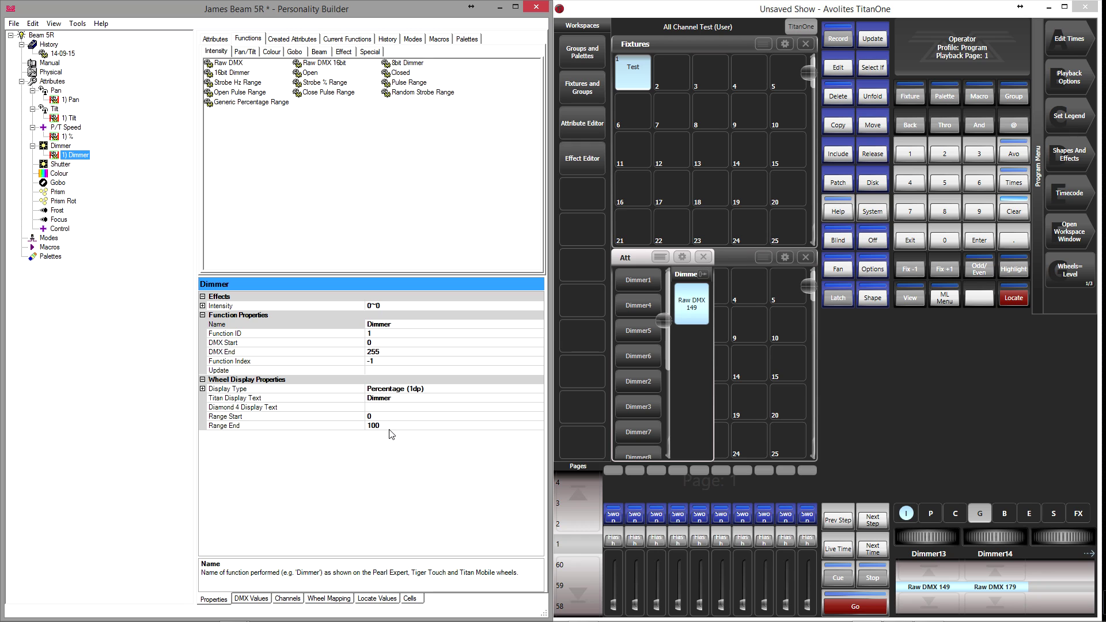
- Add the Closed, Strobe % Range, Open Pulse Range and Open functions to the Shutter attribute
{"action": "left_click", "coordinate": [56, 166]}
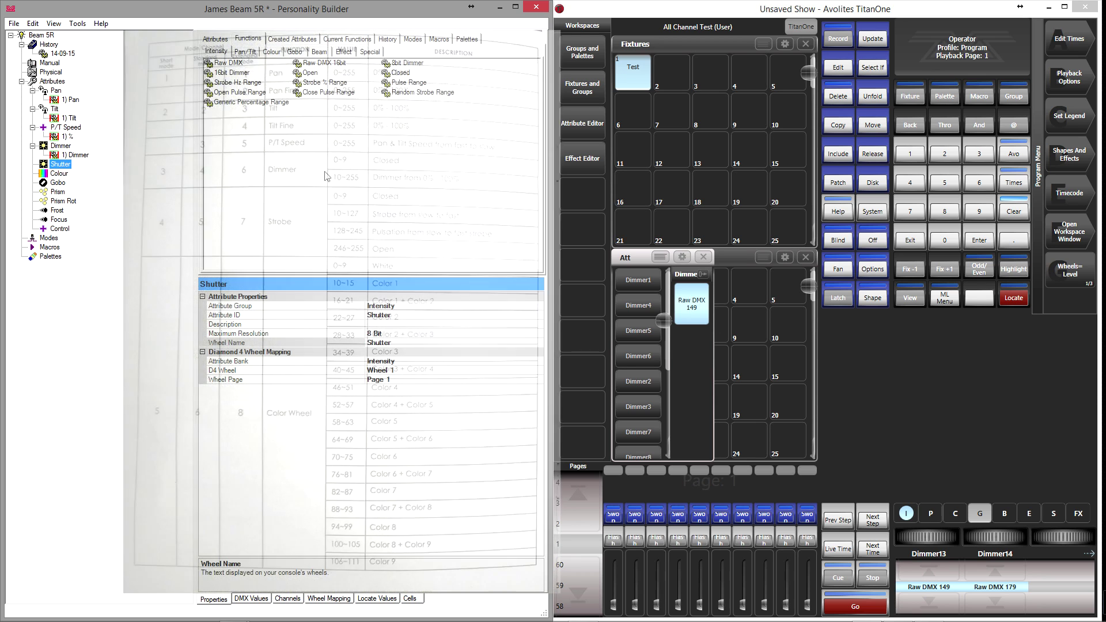
{"action": "double_click", "coordinate": [402, 73]}
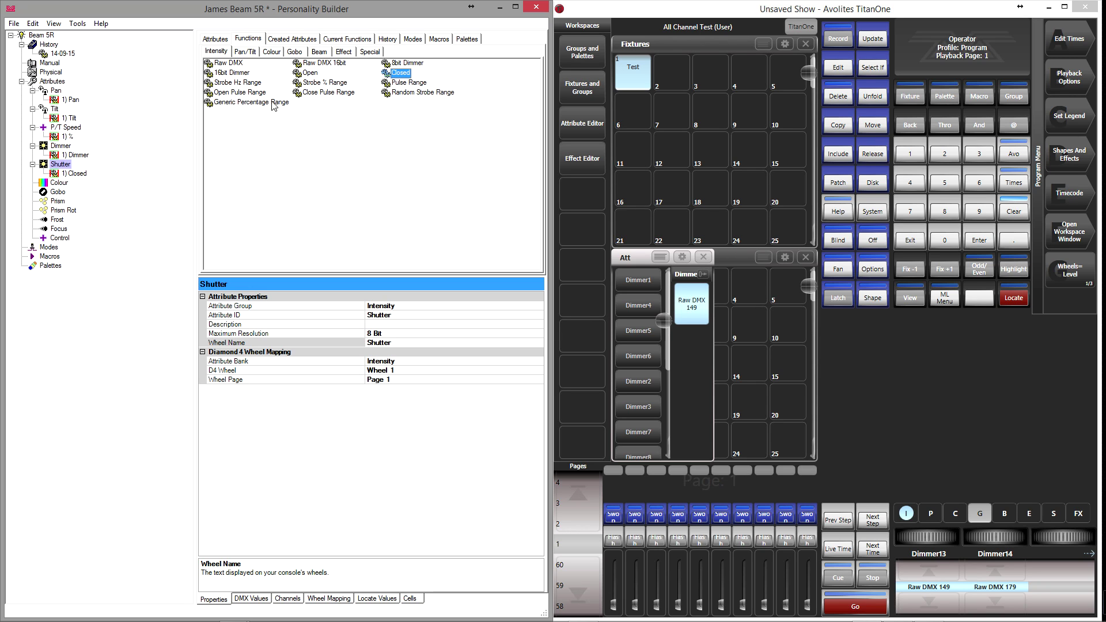
{"action": "left_click", "coordinate": [338, 85]}
{"action": "double_click", "coordinate": [338, 85]}
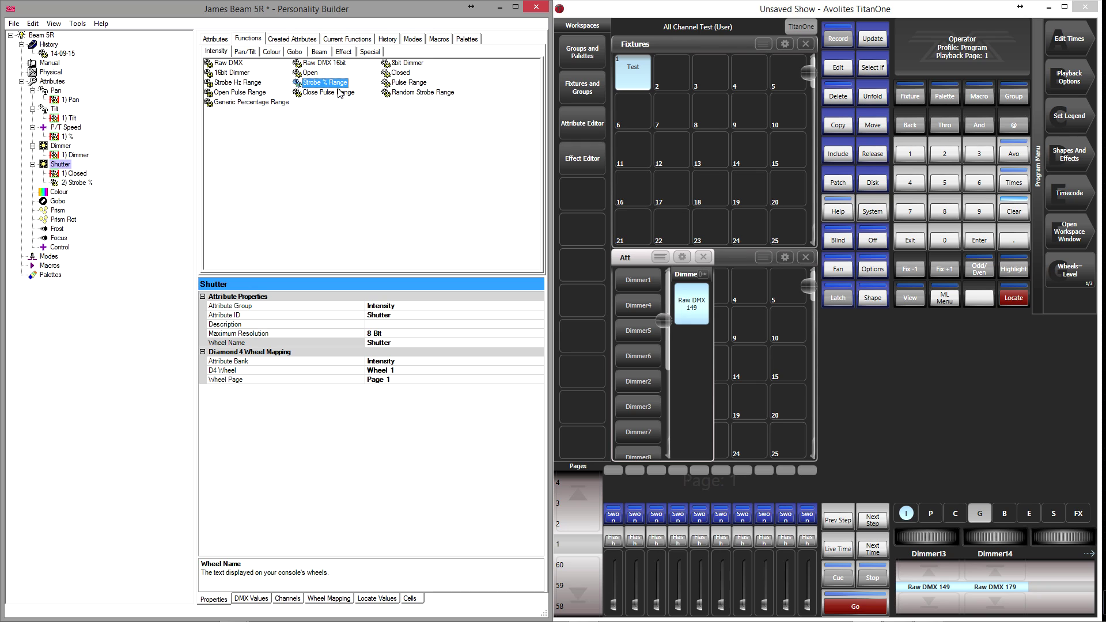
{"action": "left_click", "coordinate": [250, 95]}
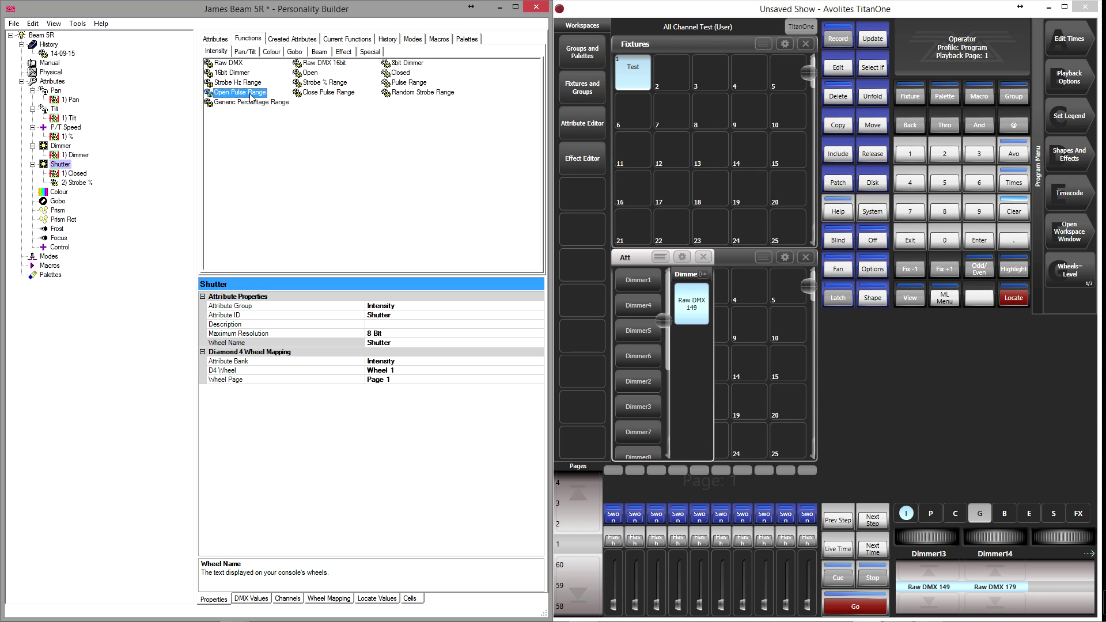
{"action": "double_click", "coordinate": [250, 94]}
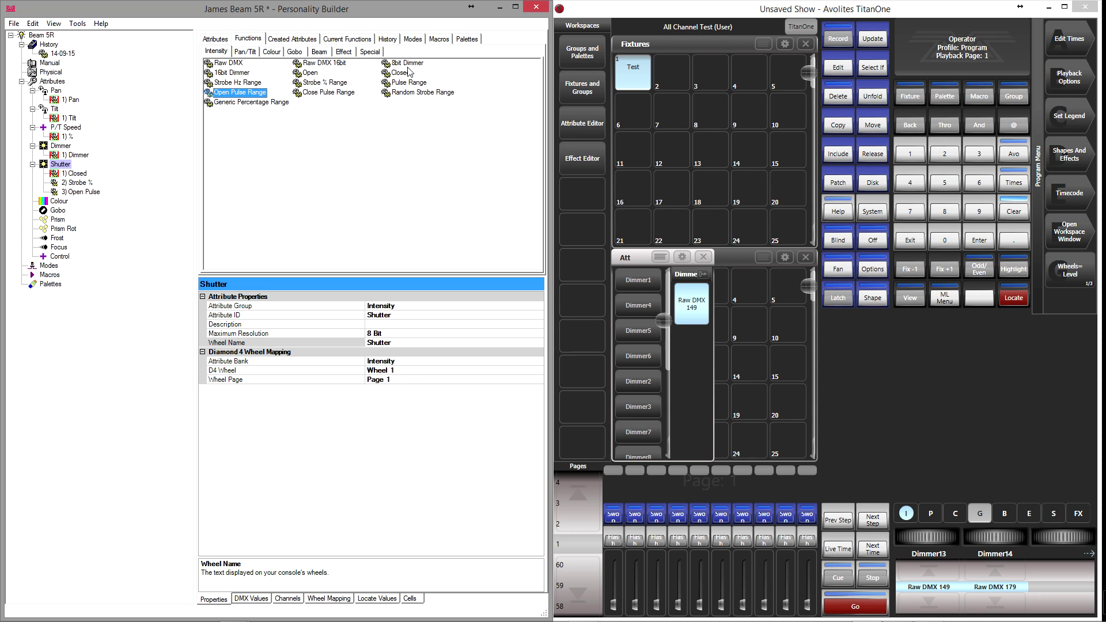
{"action": "left_click", "coordinate": [310, 74]}
{"action": "double_click", "coordinate": [309, 74]}
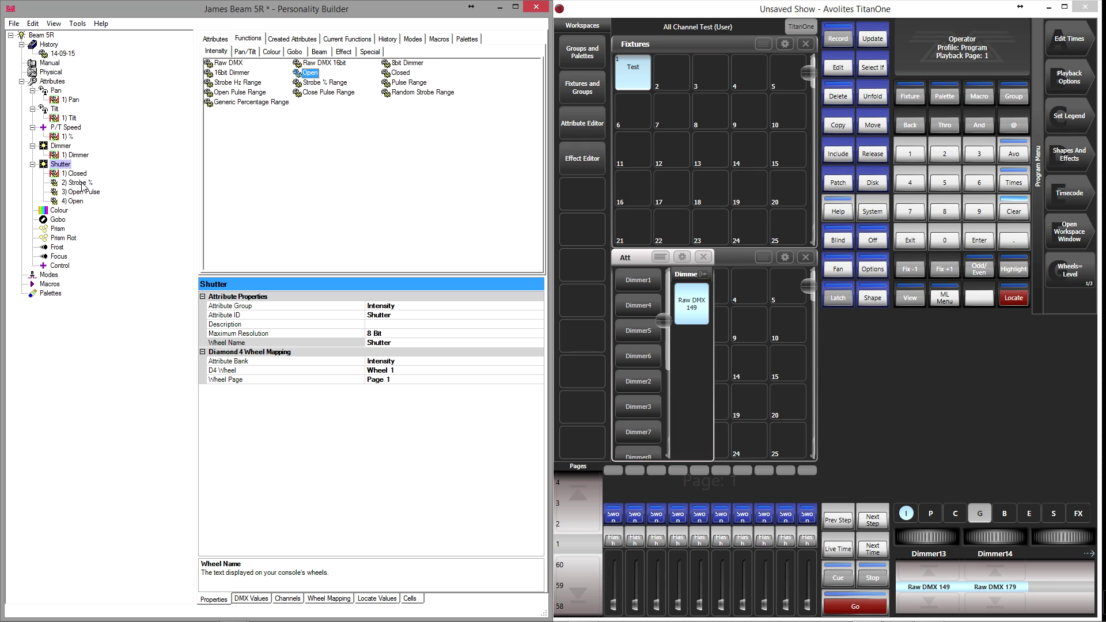
- Select the Shutter's Closed function and vary Dimmer7 in TitanOne between DMX 0 and 7 to find where the closed range ends
{"action": "left_click", "coordinate": [80, 175]}
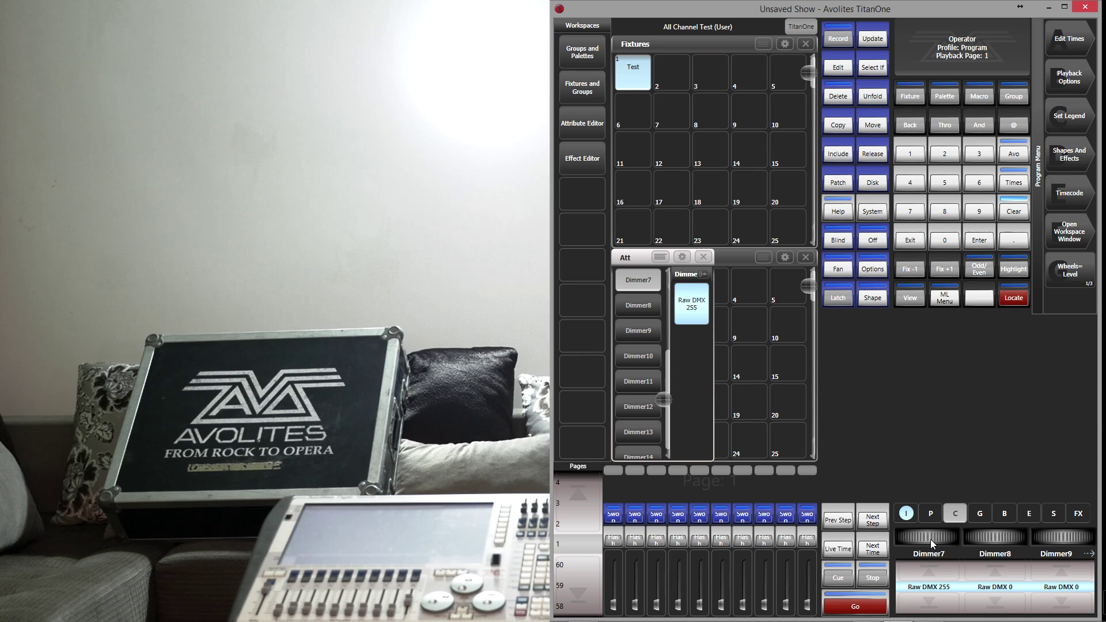
{"action": "scroll", "coordinate": [931, 539], "scroll_direction": "down", "scroll_amount": 5}
{"action": "scroll", "coordinate": [932, 538], "scroll_direction": "down", "scroll_amount": 10}
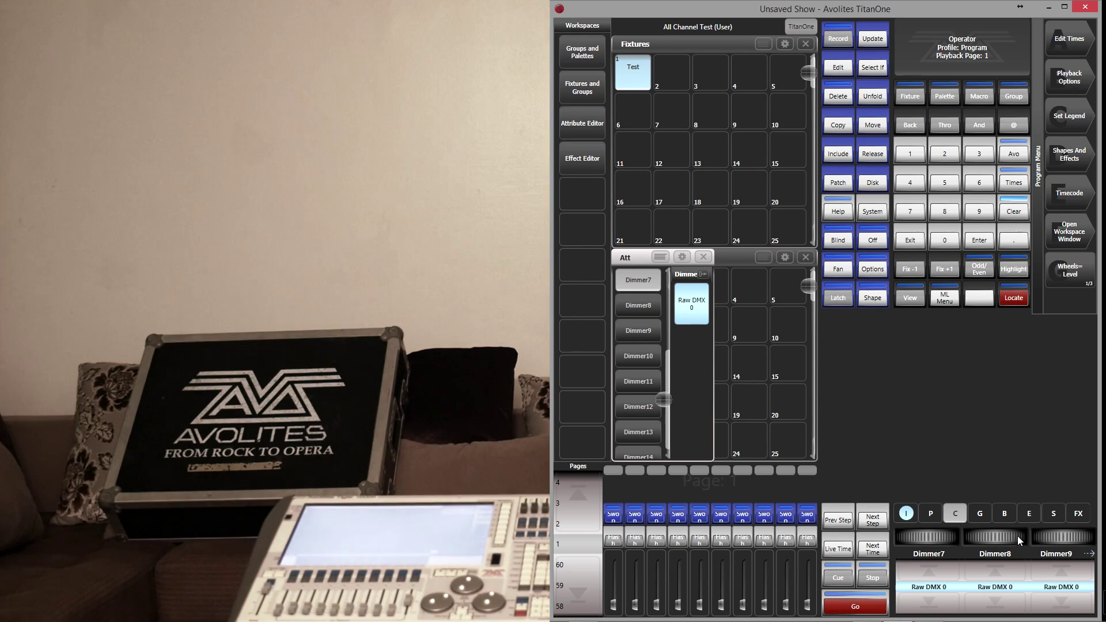
{"action": "scroll", "coordinate": [928, 537], "scroll_direction": "up", "scroll_amount": 2}
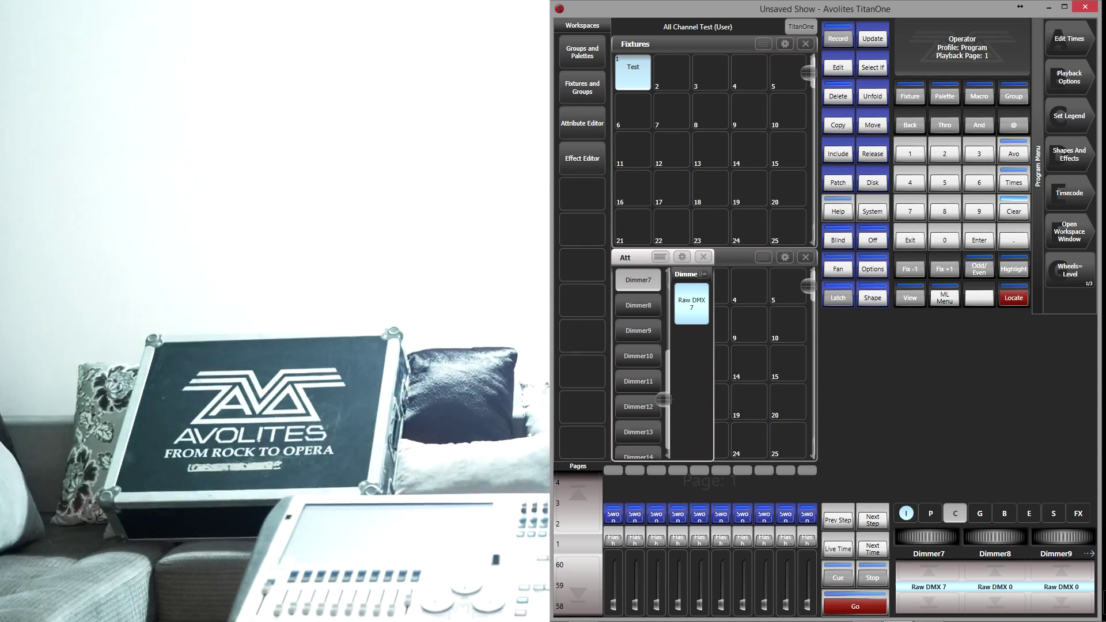
{"action": "scroll", "coordinate": [928, 537], "scroll_direction": "down", "scroll_amount": 3}
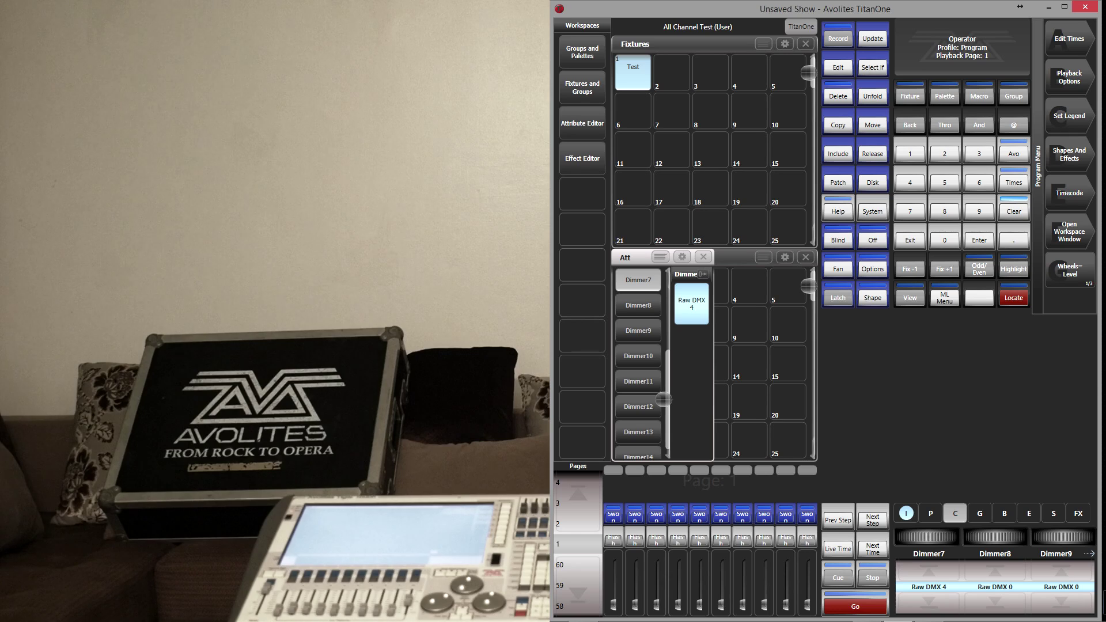
{"action": "scroll", "coordinate": [929, 537], "scroll_direction": "up", "scroll_amount": 1}
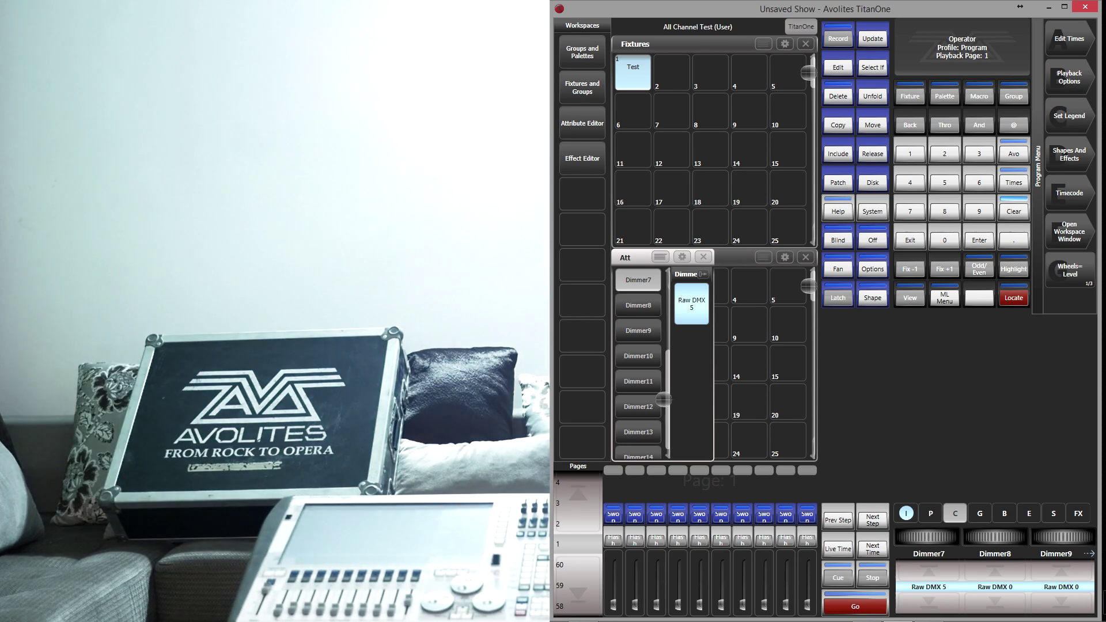
{"action": "scroll", "coordinate": [928, 536], "scroll_direction": "down", "scroll_amount": 1}
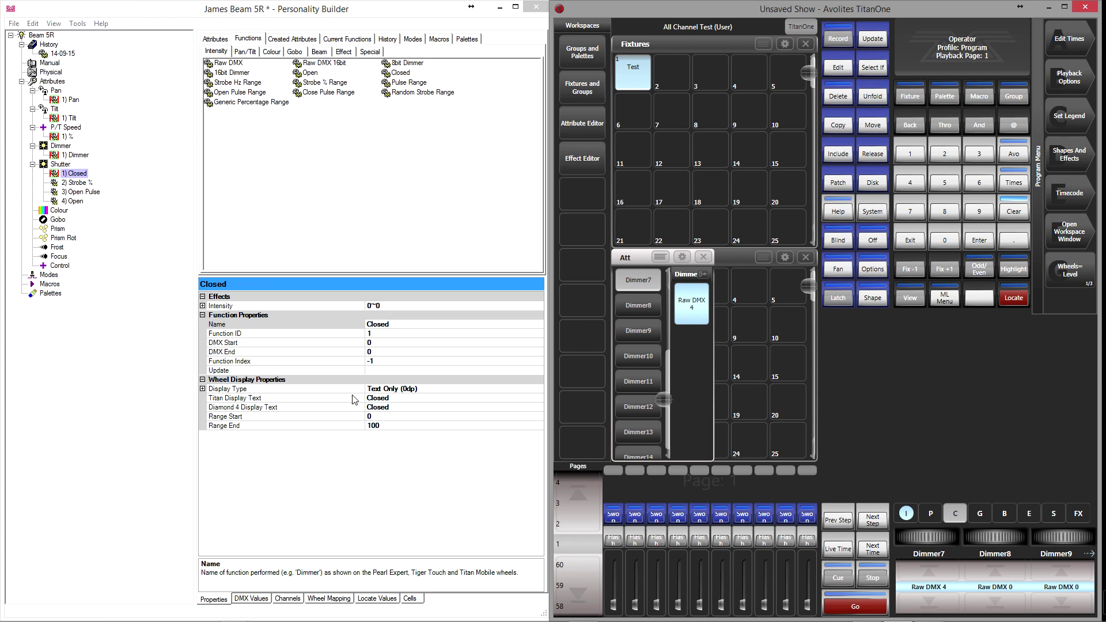
- In Personality Builder, set the Closed function's DMX End to 4 and check its available display types
{"action": "left_click", "coordinate": [377, 352]}
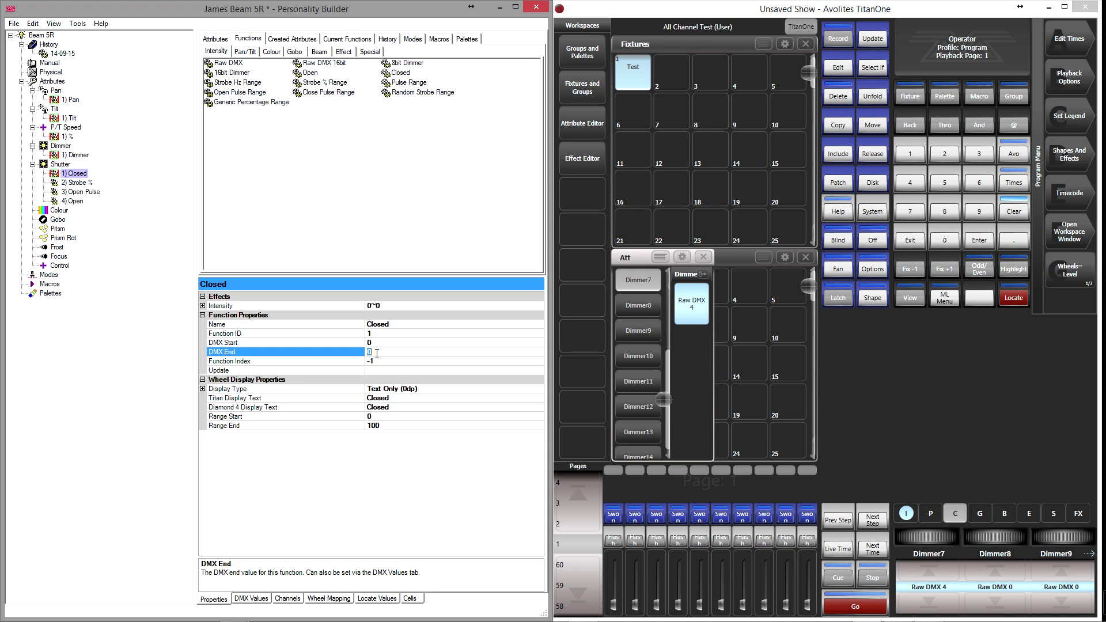
{"action": "type", "text": "4"}
{"action": "key", "text": "Return"}
{"action": "left_click", "coordinate": [401, 387]}
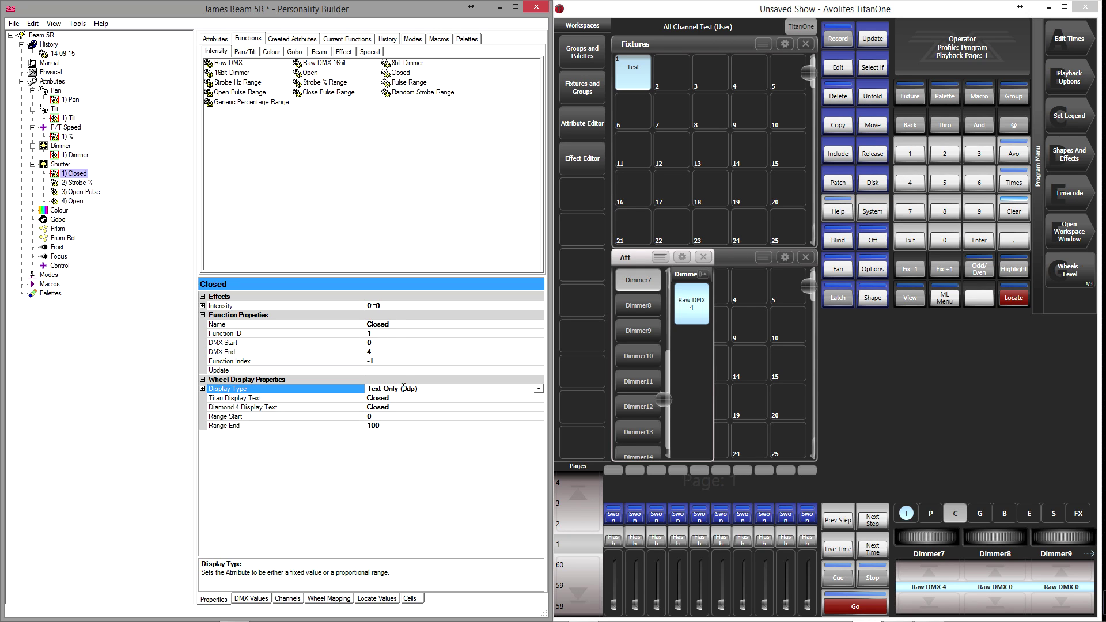
{"action": "left_click", "coordinate": [539, 389]}
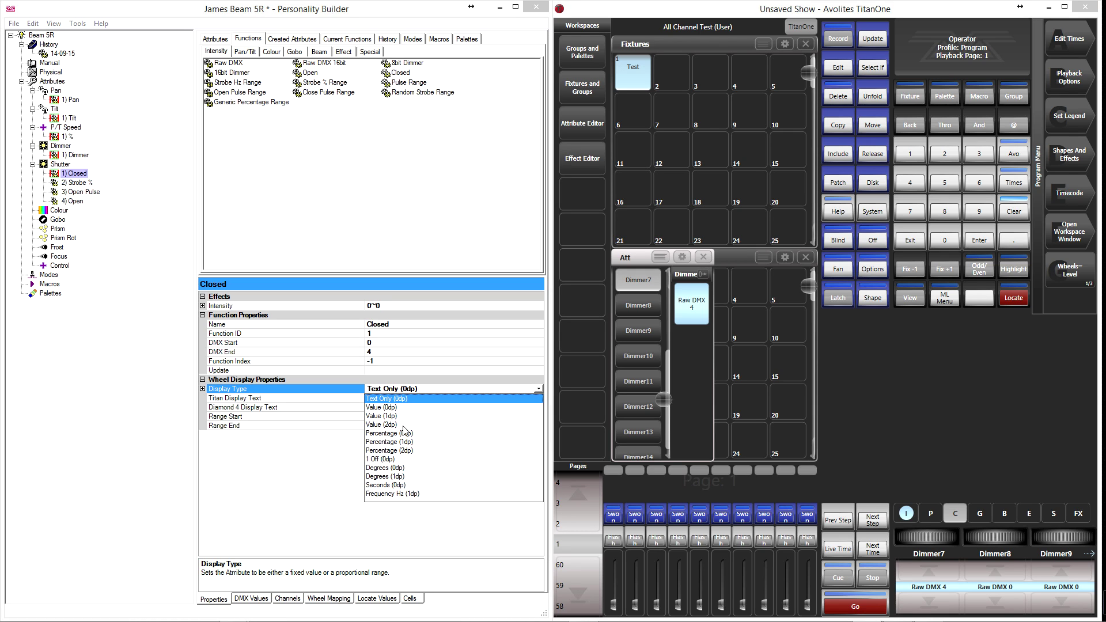
{"action": "left_click", "coordinate": [275, 474]}
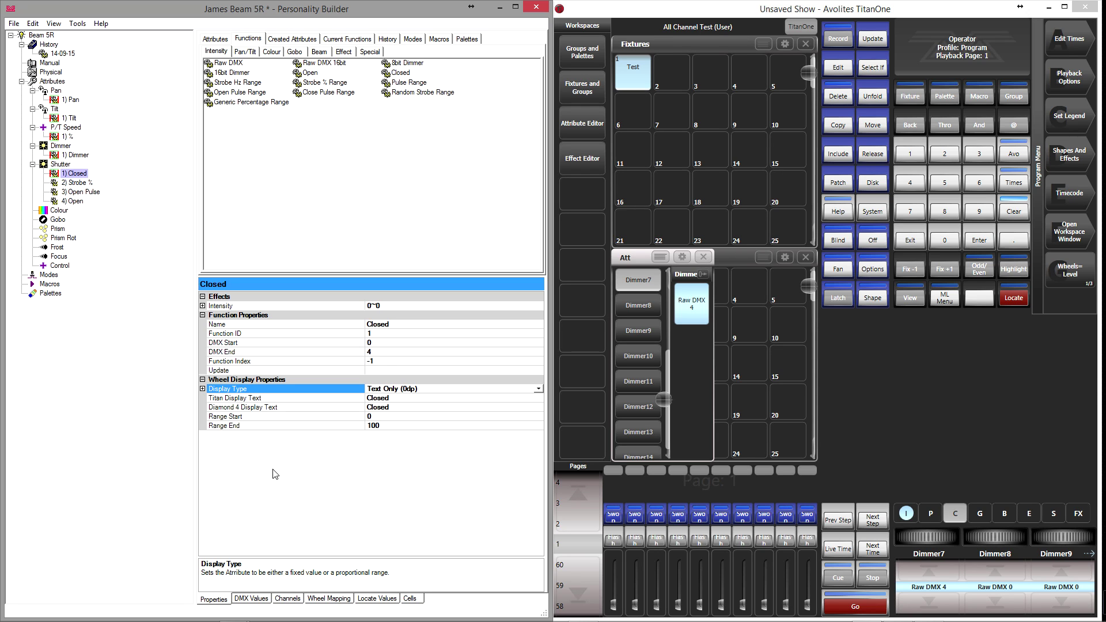
- Select the Strobe % function and vary Dimmer7 in TitanOne between DMX 5 and 11 to find where strobing starts
{"action": "left_click", "coordinate": [80, 182]}
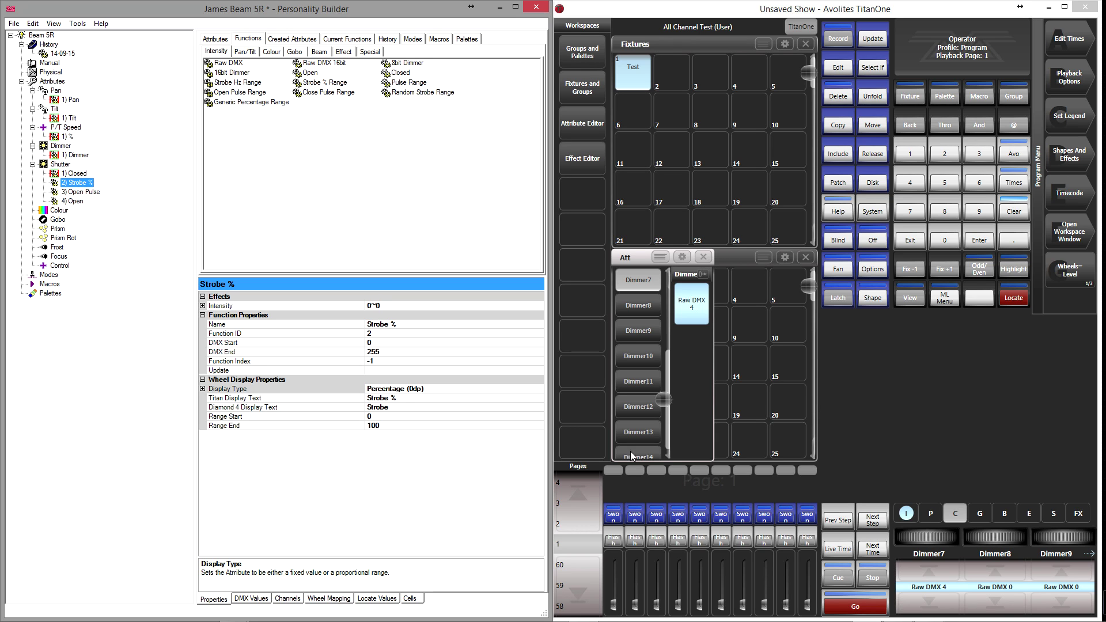
{"action": "key", "text": "alt+Tab"}
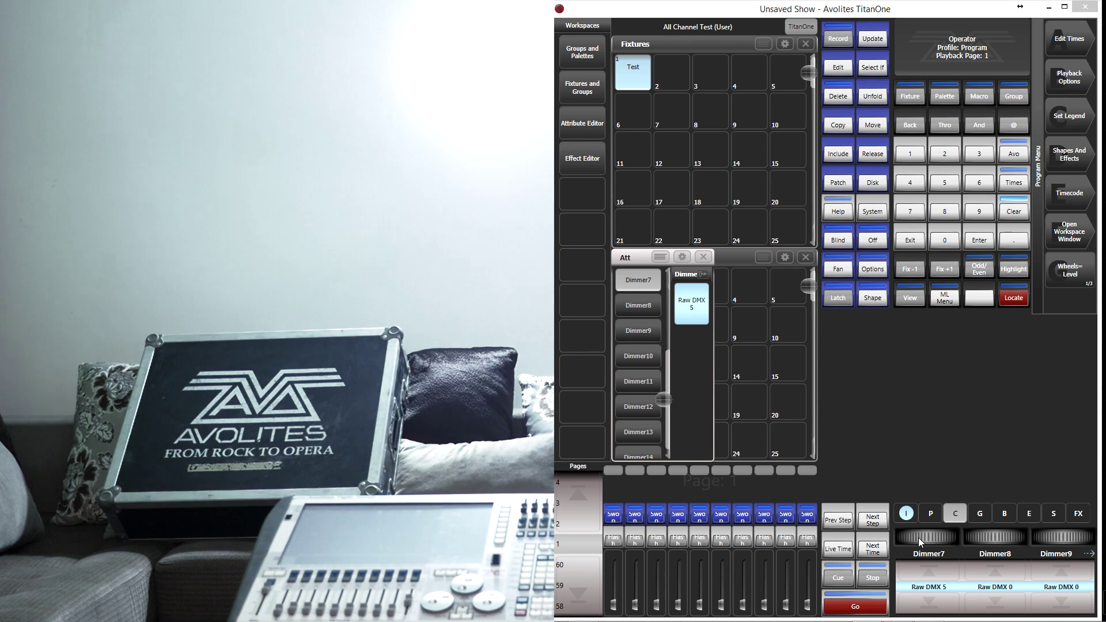
{"action": "left_click_drag", "start_coordinate": [919, 539], "coordinate": [936, 539]}
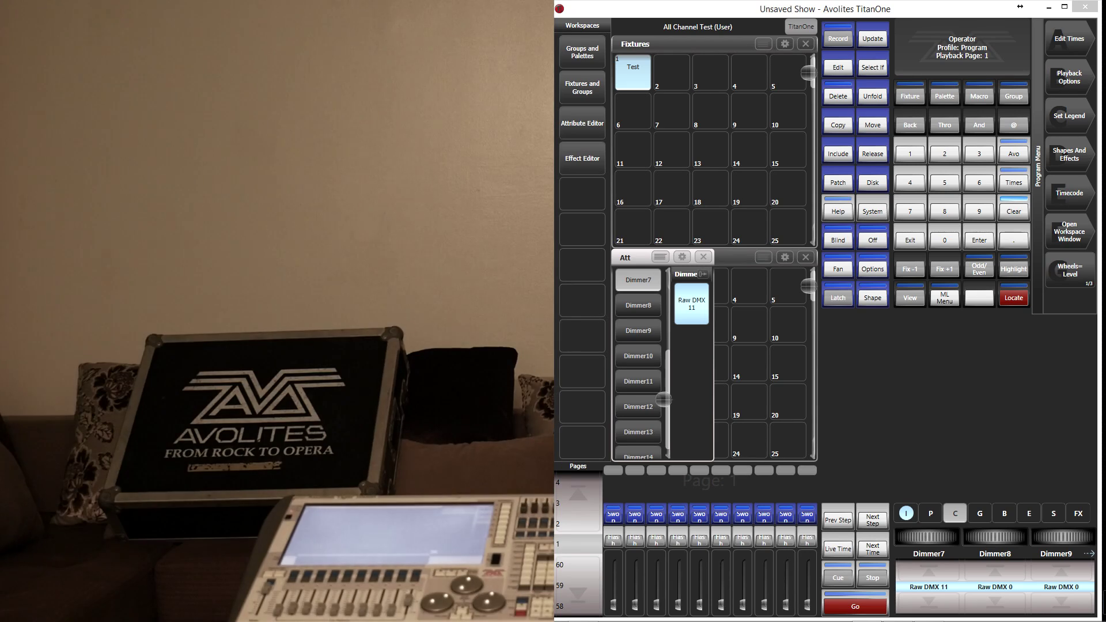
{"action": "scroll", "coordinate": [927, 537], "scroll_direction": "down", "scroll_amount": 1}
{"action": "scroll", "coordinate": [927, 536], "scroll_direction": "down", "scroll_amount": 3}
{"action": "scroll", "coordinate": [927, 536], "scroll_direction": "up", "scroll_amount": 1}
{"action": "scroll", "coordinate": [927, 537], "scroll_direction": "up", "scroll_amount": 1}
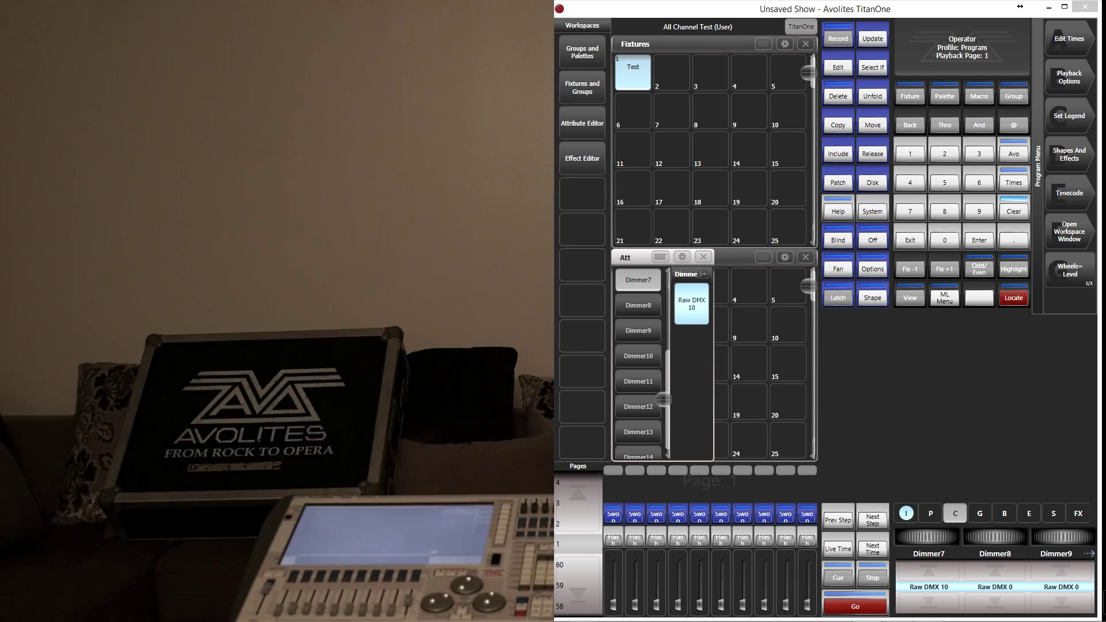
{"action": "scroll", "coordinate": [927, 537], "scroll_direction": "up", "scroll_amount": 1}
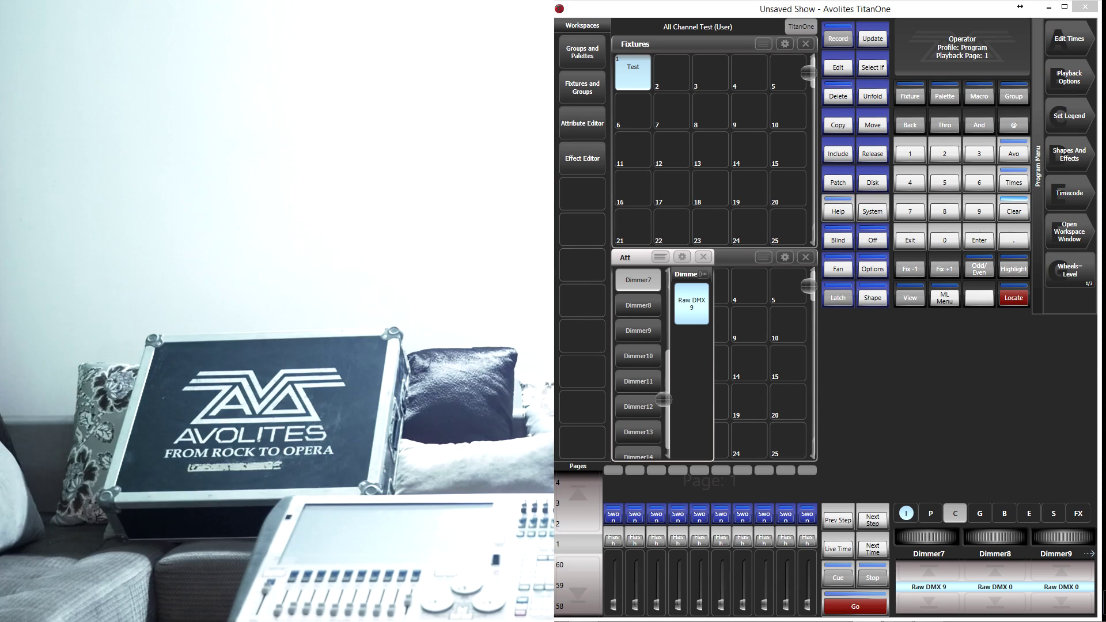
{"action": "scroll", "coordinate": [919, 537], "scroll_direction": "down", "scroll_amount": 1}
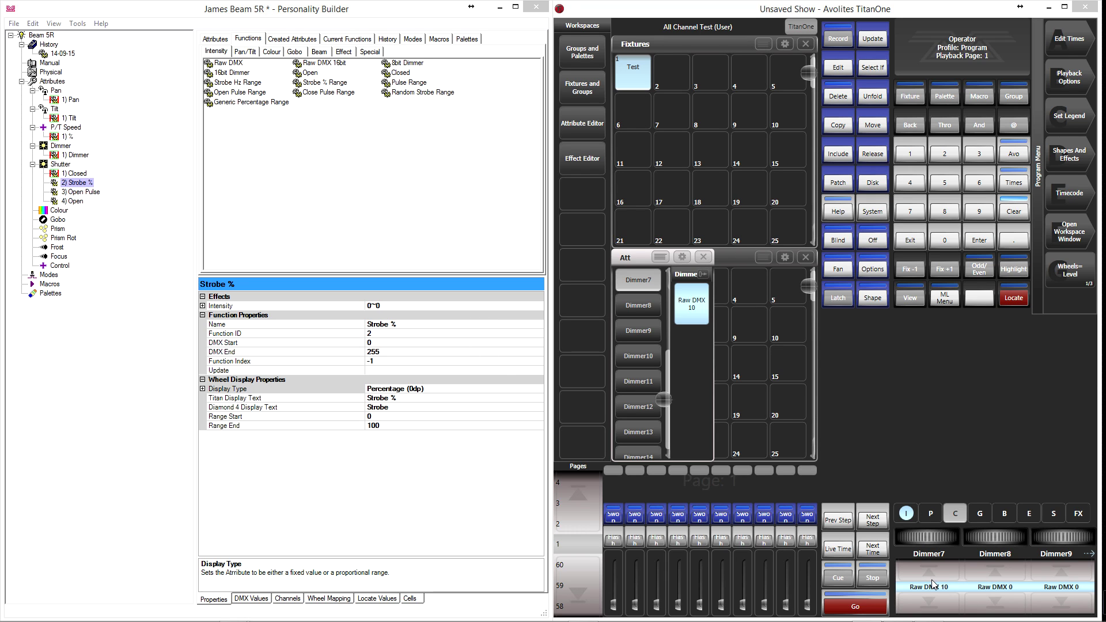
- Set the Strobe % function's DMX Start to 10 and DMX End to 127, checking the range's upper limit with Dimmer7 in TitanOne
{"action": "left_click", "coordinate": [382, 344]}
{"action": "type", "text": "10"}
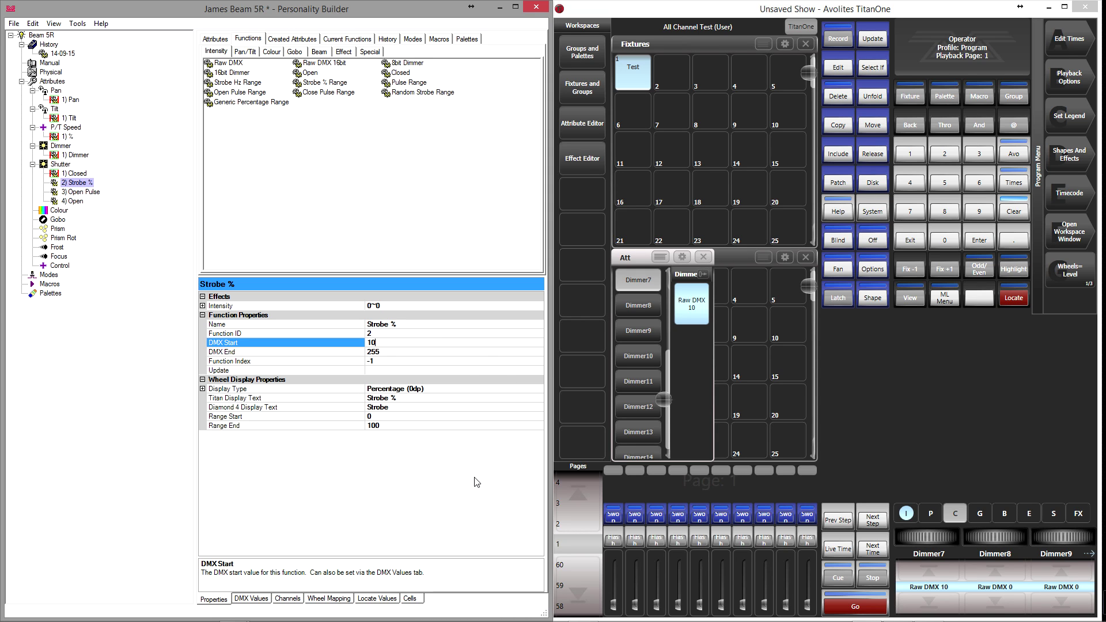
{"action": "left_click_drag", "start_coordinate": [923, 536], "coordinate": [960, 536]}
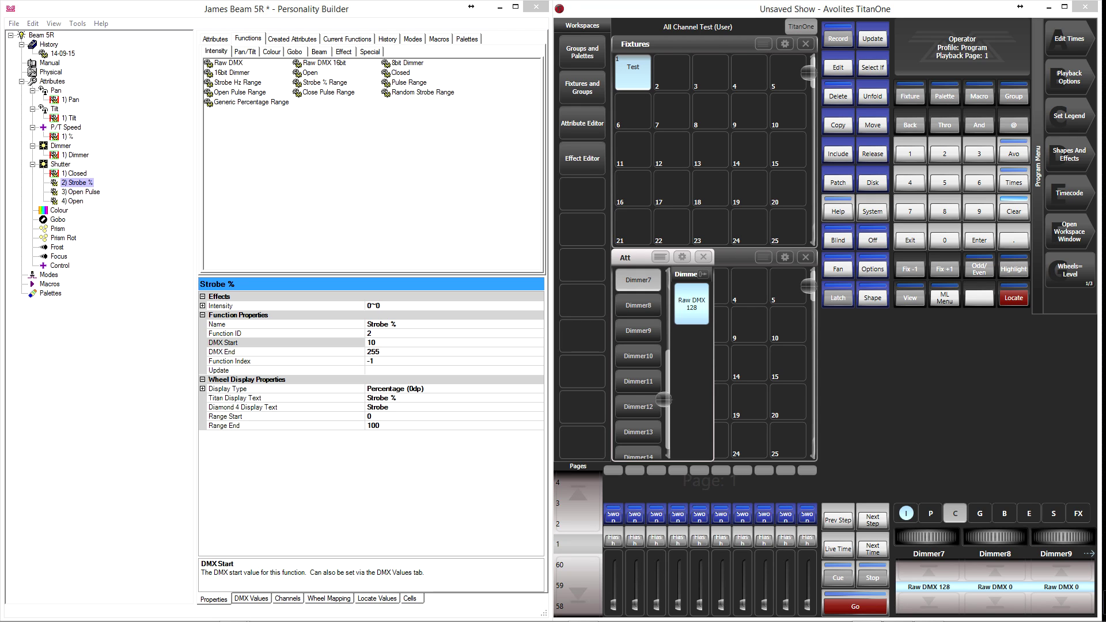
{"action": "left_click", "coordinate": [386, 353]}
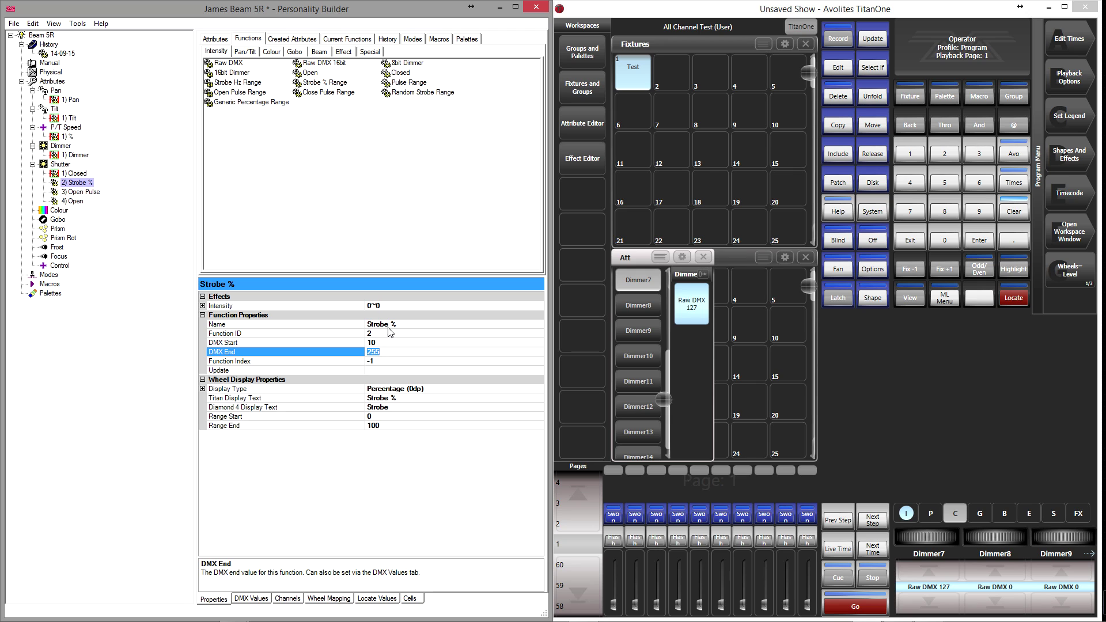
{"action": "type", "text": "127"}
- Set the Open Pulse function's Function ID to 128 and bring Dimmer7 in TitanOne to DMX 128
{"action": "left_click", "coordinate": [81, 191]}
{"action": "left_click", "coordinate": [376, 334]}
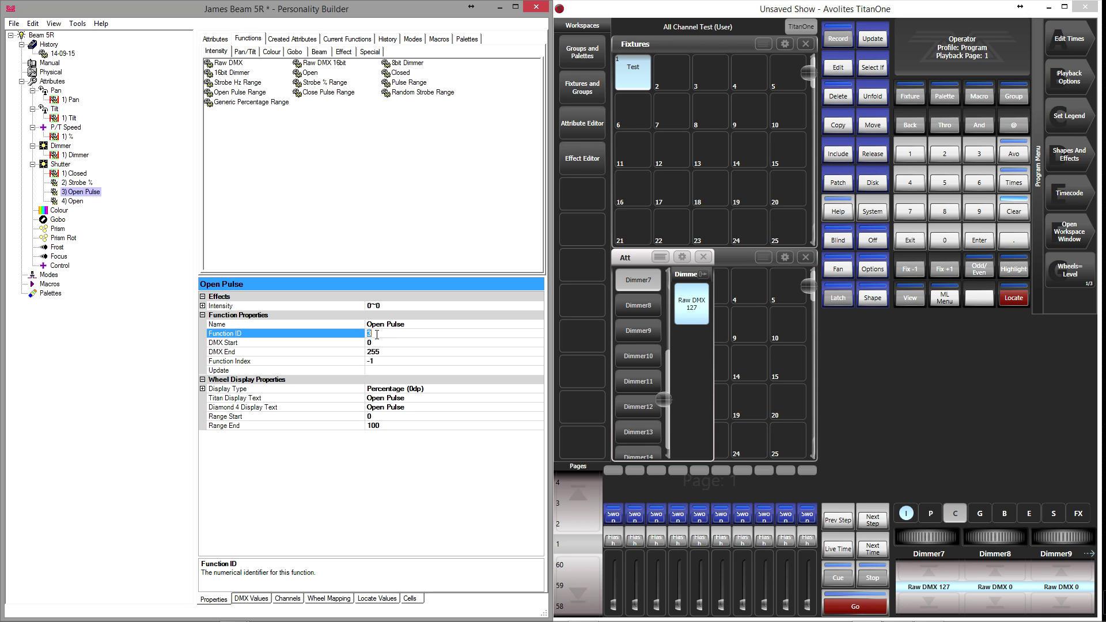
{"action": "type", "text": "128"}
{"action": "left_click", "coordinate": [911, 537]}
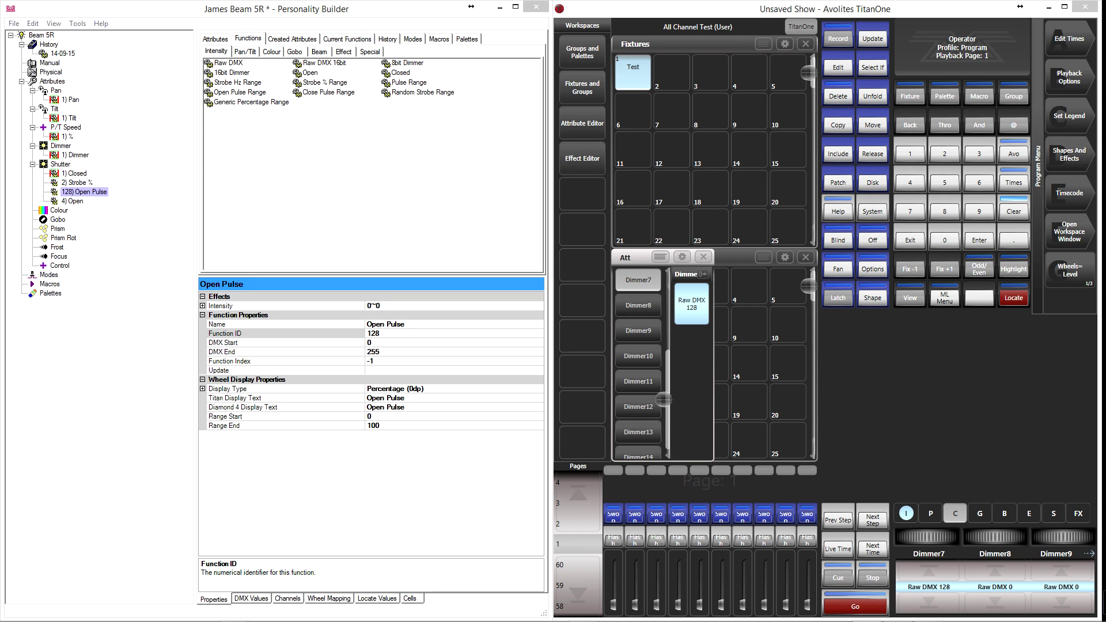
- Raise Dimmer7 in TitanOne to DMX 250 to find the pulse range's upper limit, and set the Open Pulse function's DMX End to 250
{"action": "scroll", "coordinate": [927, 537], "scroll_direction": "up", "scroll_amount": 20}
{"action": "scroll", "coordinate": [927, 537], "scroll_direction": "up", "scroll_amount": 20}
{"action": "scroll", "coordinate": [927, 537], "scroll_direction": "up", "scroll_amount": 1}
{"action": "scroll", "coordinate": [927, 536], "scroll_direction": "up", "scroll_amount": 4}
{"action": "left_click", "coordinate": [382, 353]}
{"action": "type", "text": "250"}
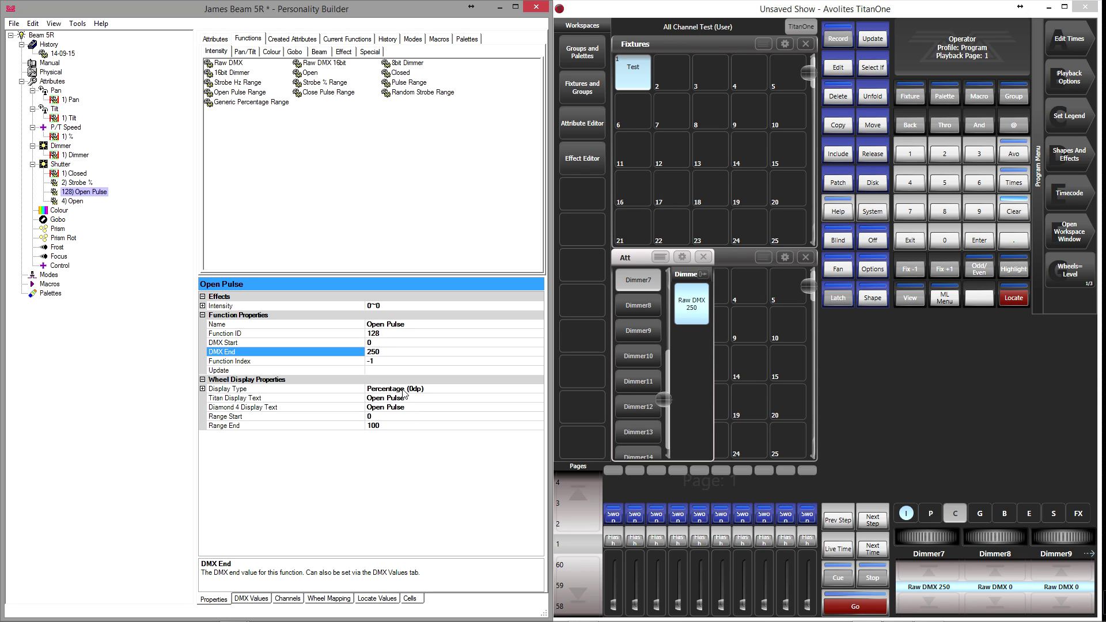
- Set the Shutter's Open function to DMX Start 251 and DMX End 255, and test it with Dimmer7 in TitanOne at DMX 255
{"action": "left_click", "coordinate": [75, 203]}
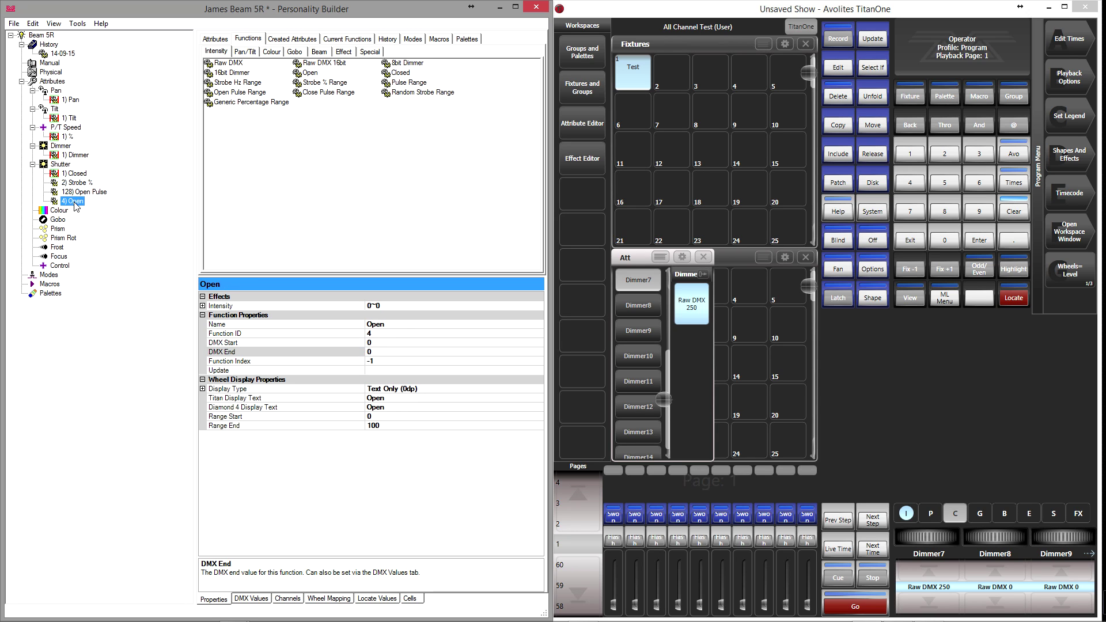
{"action": "left_click", "coordinate": [381, 344]}
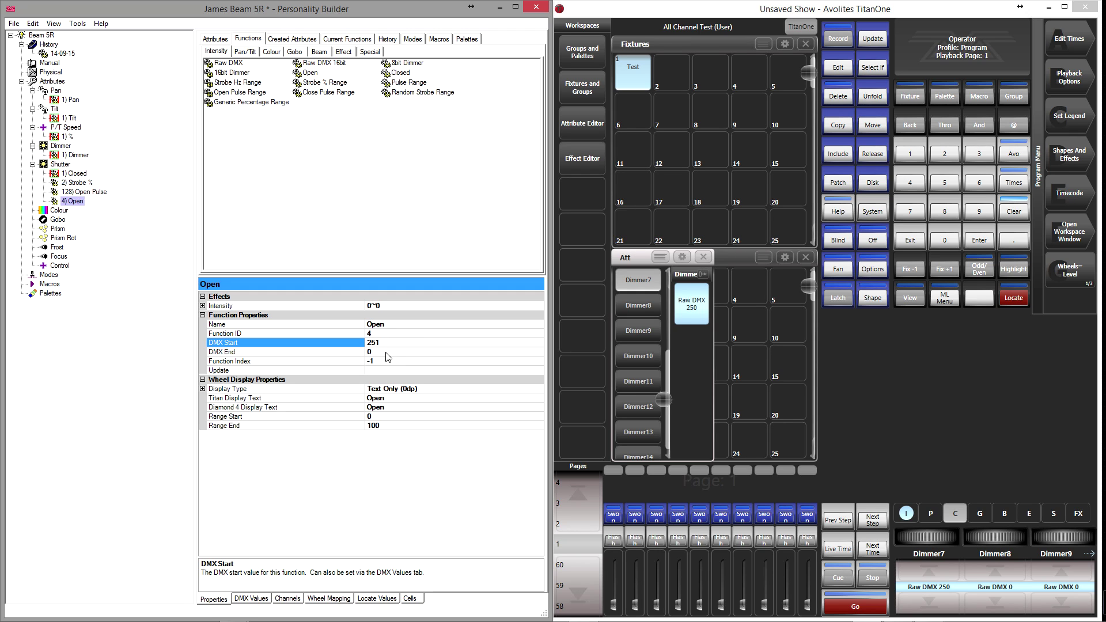
{"action": "left_click", "coordinate": [386, 352]}
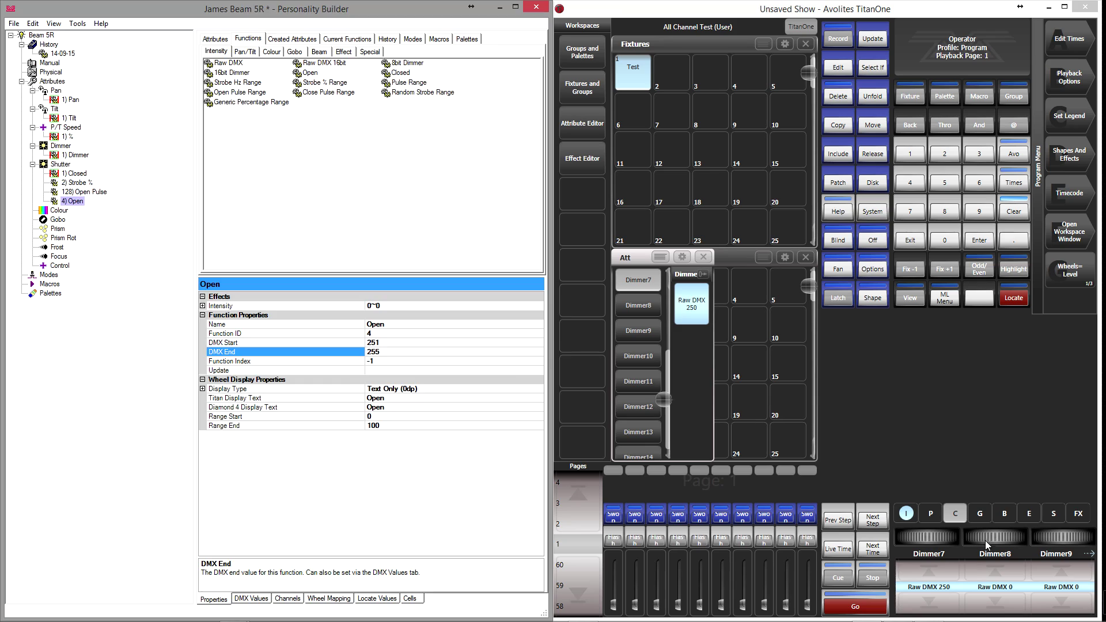
{"action": "scroll", "coordinate": [930, 540], "scroll_direction": "up", "scroll_amount": 5}
- Correct the Shutter's Open Pulse function to Function ID 3 and DMX Start 128
{"action": "left_click", "coordinate": [56, 167]}
{"action": "left_click", "coordinate": [84, 192]}
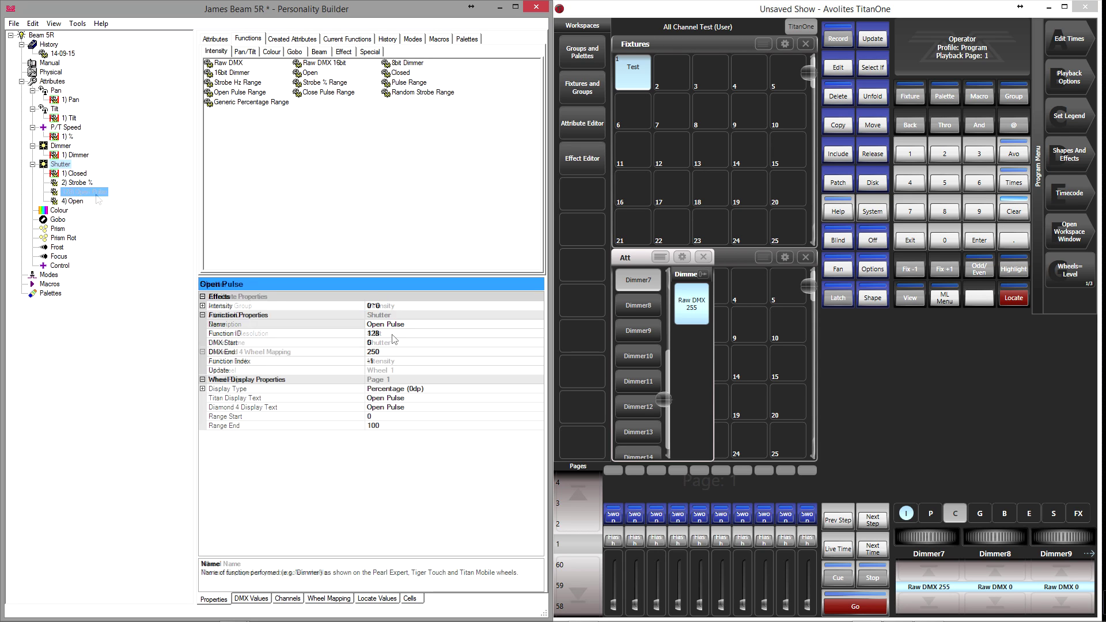
{"action": "left_click", "coordinate": [393, 334]}
{"action": "type", "text": "3"}
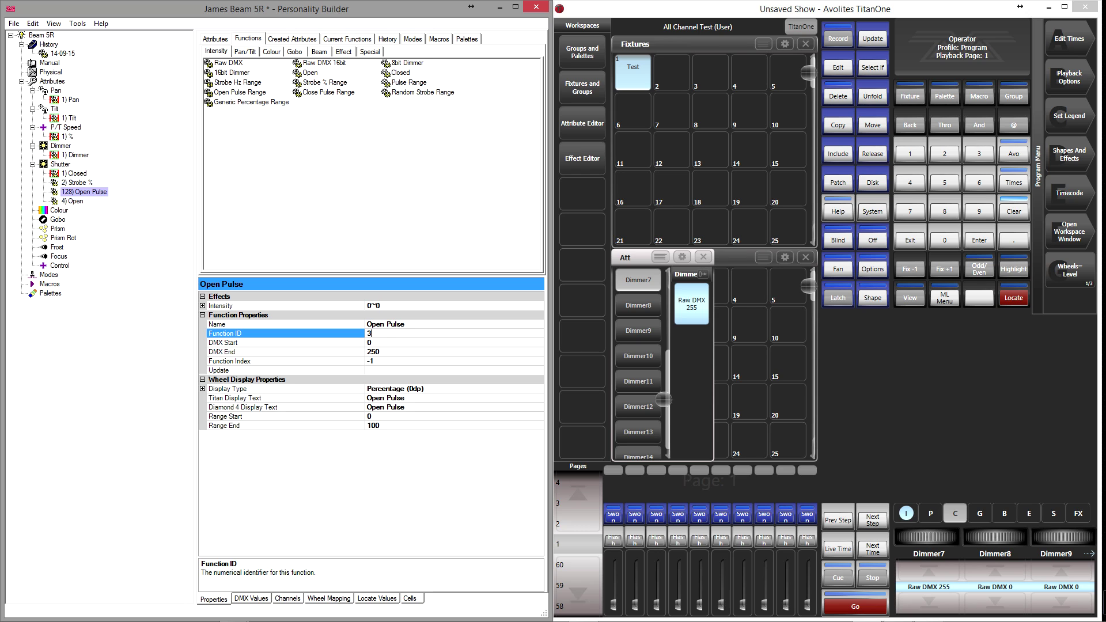
{"action": "left_click", "coordinate": [374, 343]}
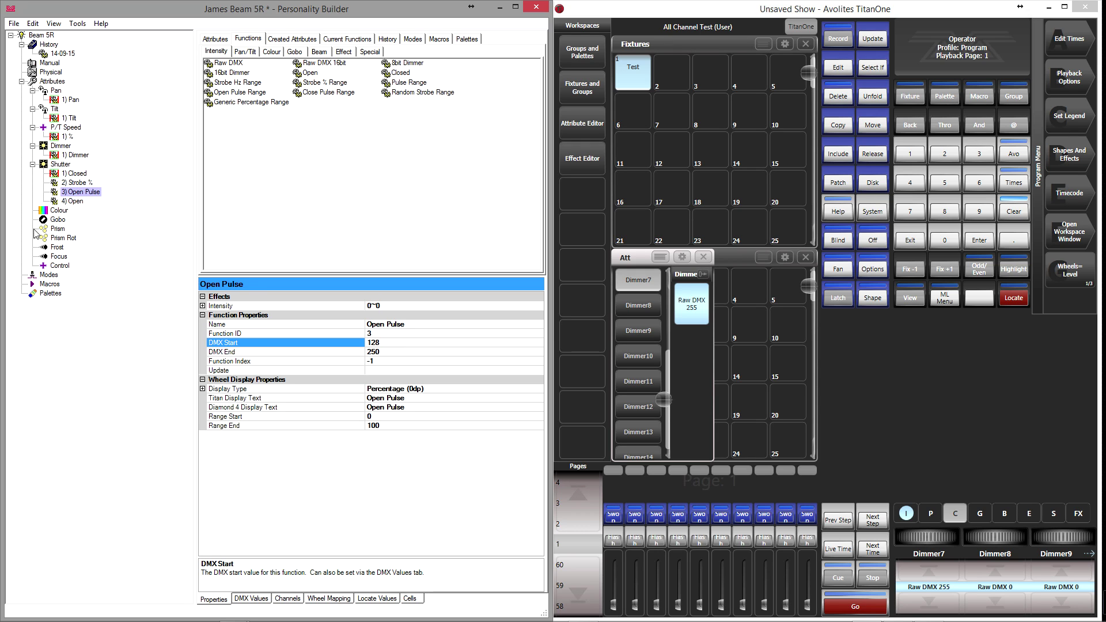
- Select the Colour attribute, test Dimmer8 in TitanOne around DMX 0, and add the Open colour function
{"action": "left_click", "coordinate": [58, 211]}
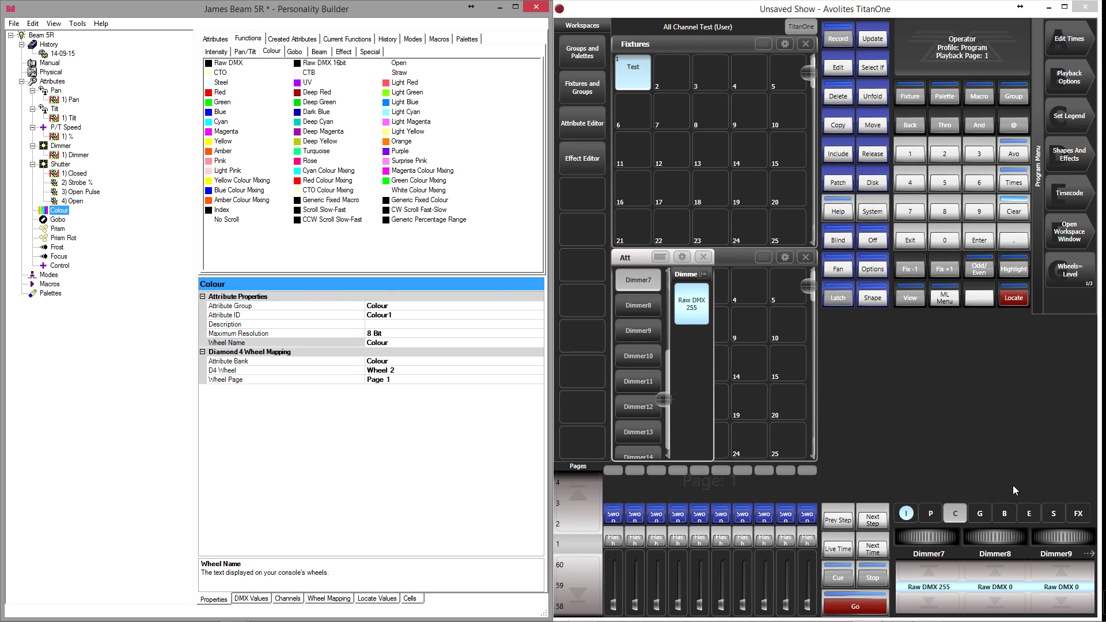
{"action": "left_click_drag", "start_coordinate": [985, 536], "coordinate": [996, 536]}
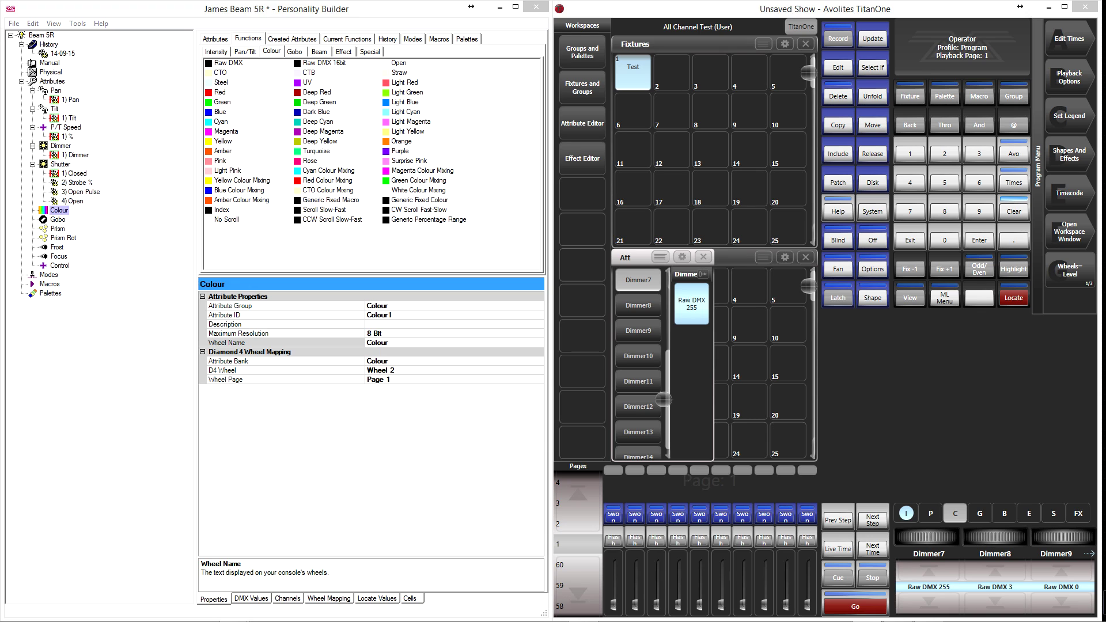
{"action": "left_click_drag", "start_coordinate": [995, 535], "coordinate": [989, 536]}
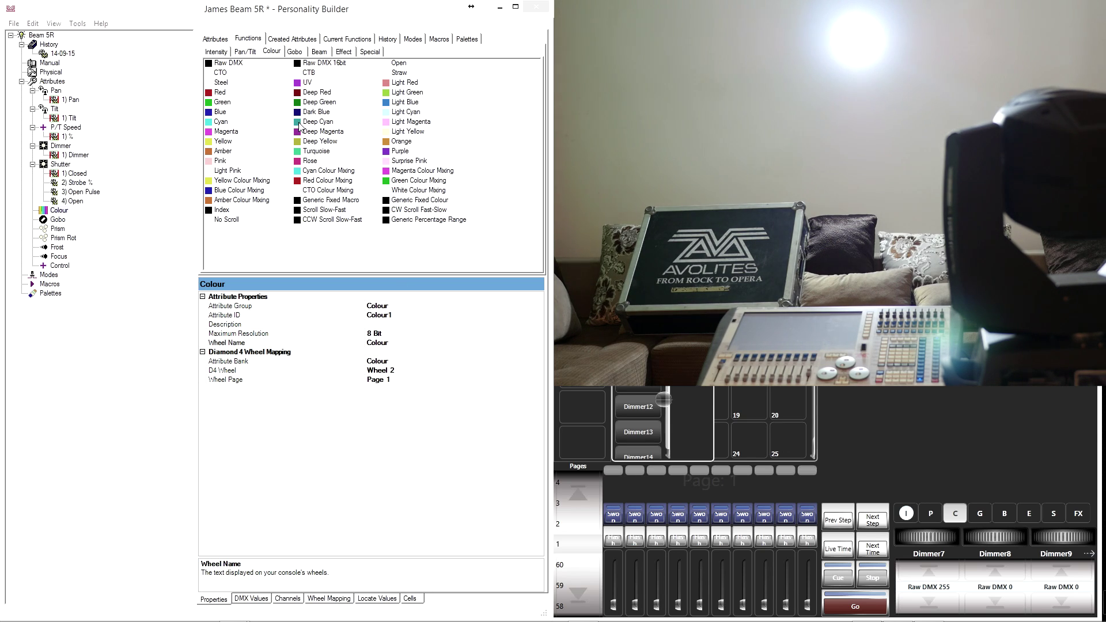
{"action": "double_click", "coordinate": [397, 63]}
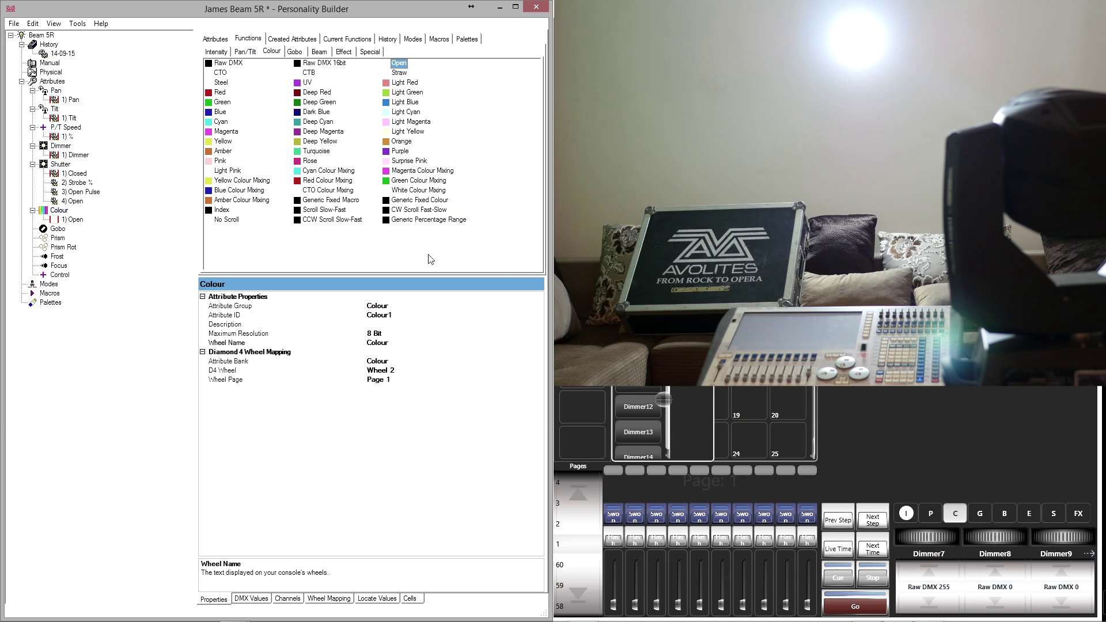
- Raise Dimmer8 in TitanOne to DMX 12 and add the Red function, then raise it to DMX 23 and add Yellow
{"action": "left_click", "coordinate": [985, 546]}
{"action": "scroll", "coordinate": [986, 540], "scroll_direction": "up", "scroll_amount": 11}
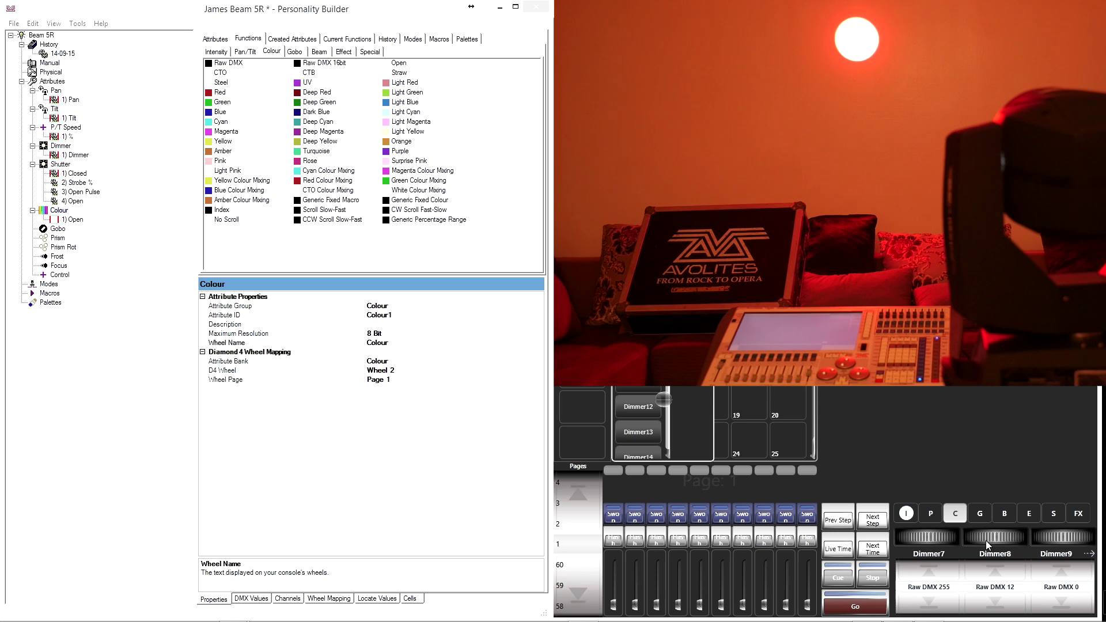
{"action": "left_click", "coordinate": [221, 93]}
{"action": "double_click", "coordinate": [221, 93]}
{"action": "left_click", "coordinate": [994, 536]}
{"action": "scroll", "coordinate": [993, 537], "scroll_direction": "up", "scroll_amount": 5}
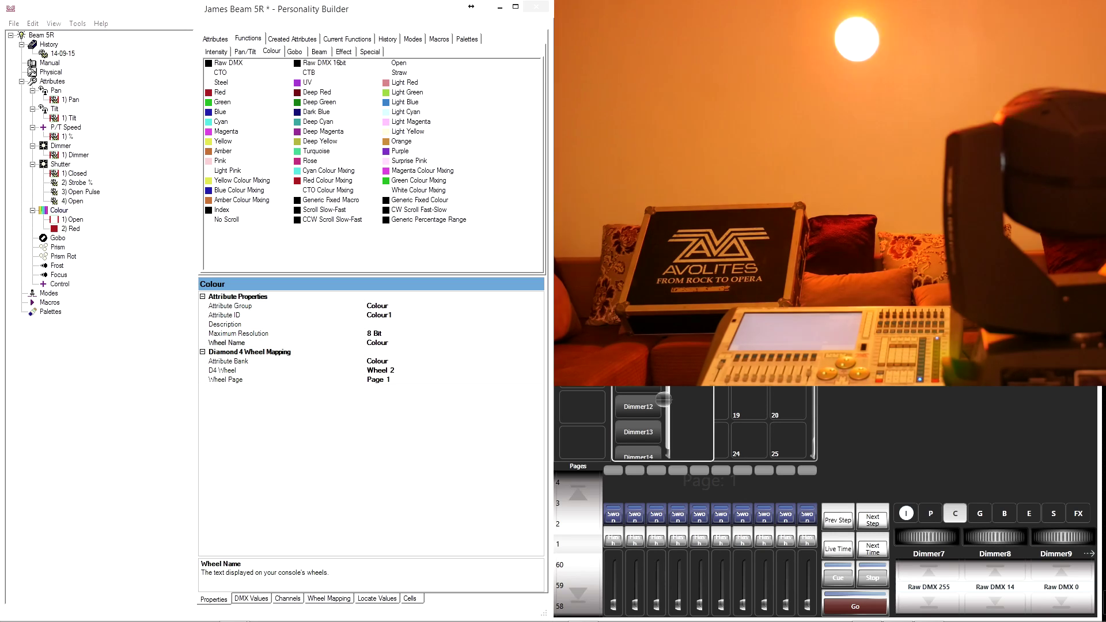
{"action": "scroll", "coordinate": [994, 537], "scroll_direction": "up", "scroll_amount": 6}
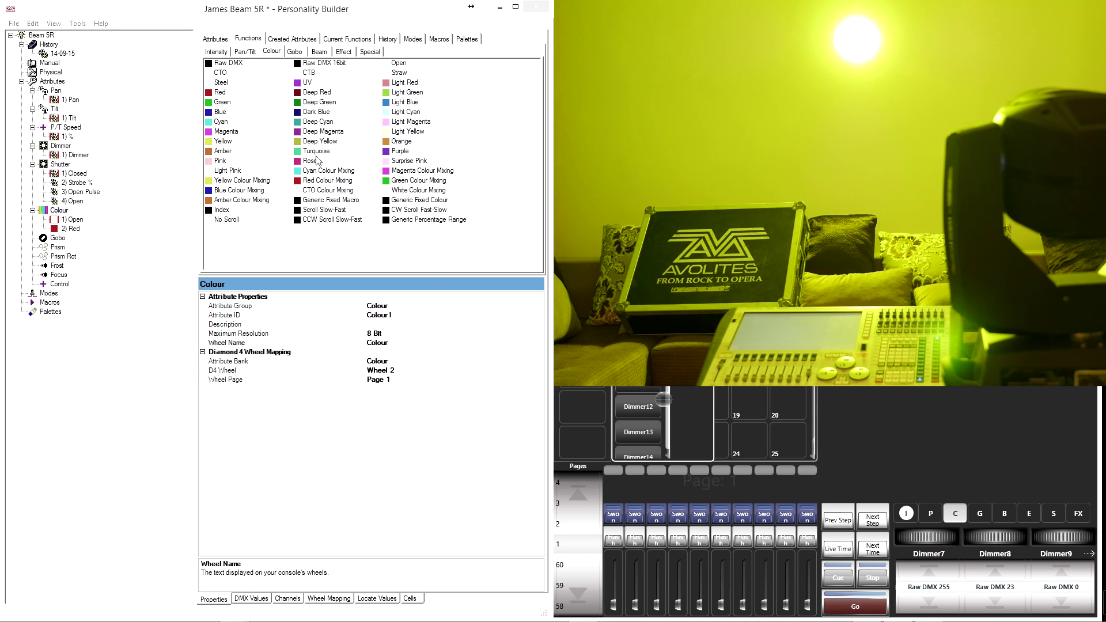
{"action": "double_click", "coordinate": [224, 141]}
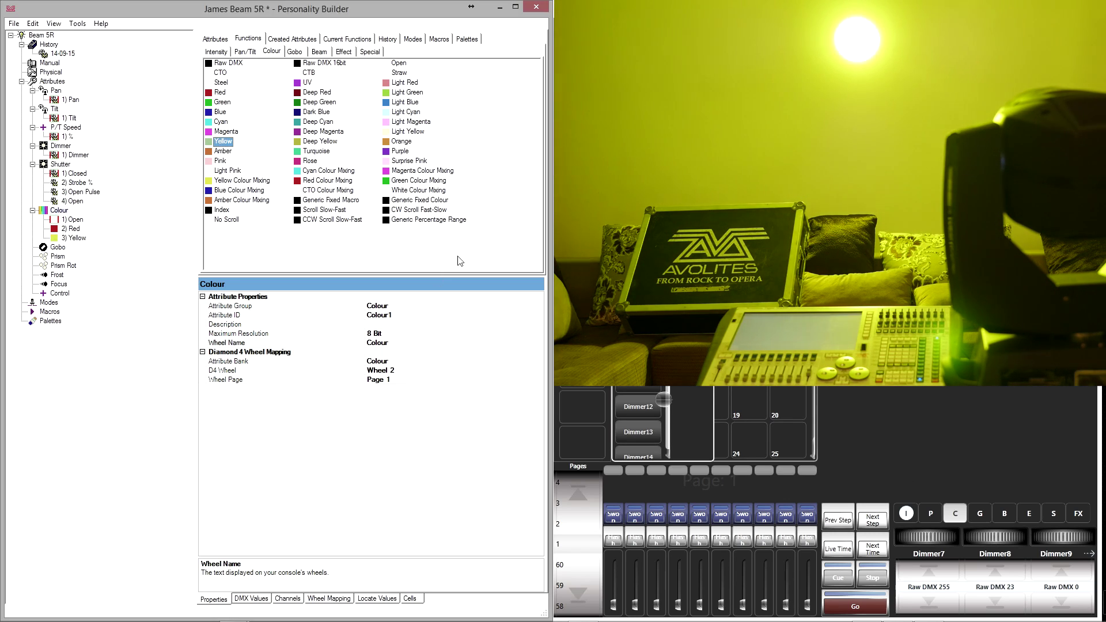
- Step Dimmer8 in TitanOne to DMX 34 and 47, adding the Cyan and Green functions to the Colour attribute
{"action": "scroll", "coordinate": [979, 539], "scroll_direction": "up", "scroll_amount": 5}
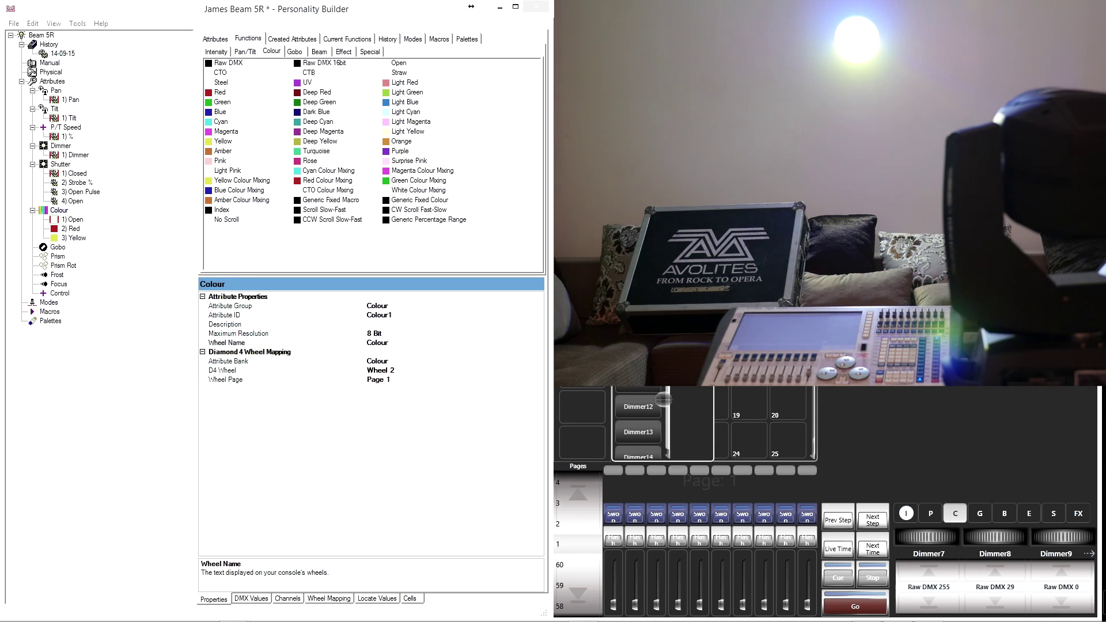
{"action": "scroll", "coordinate": [993, 536], "scroll_direction": "up", "scroll_amount": 4}
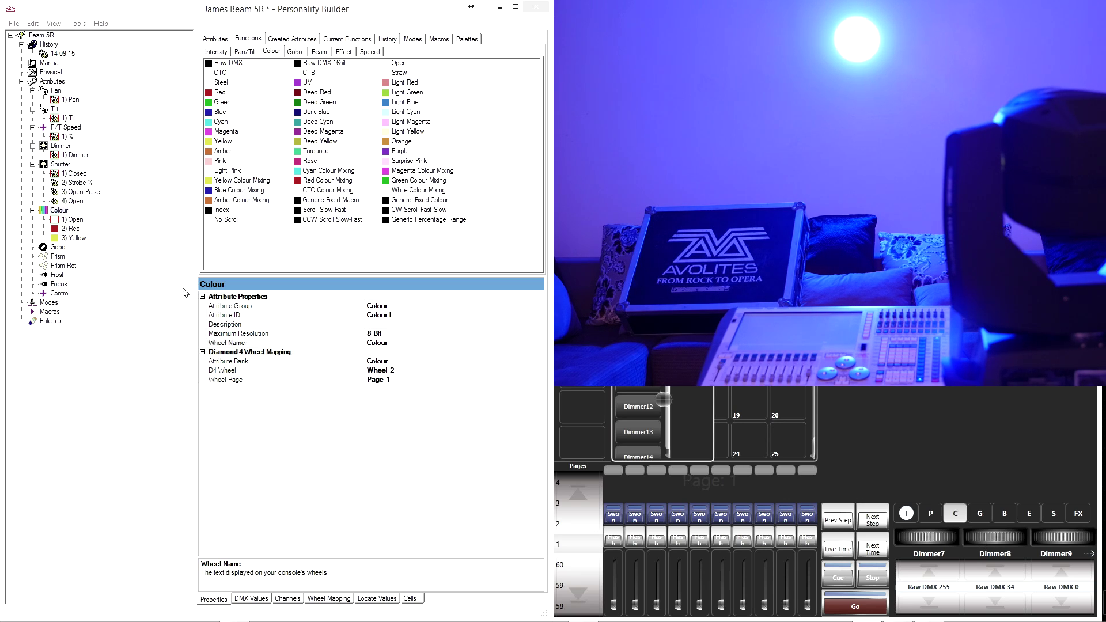
{"action": "double_click", "coordinate": [217, 122]}
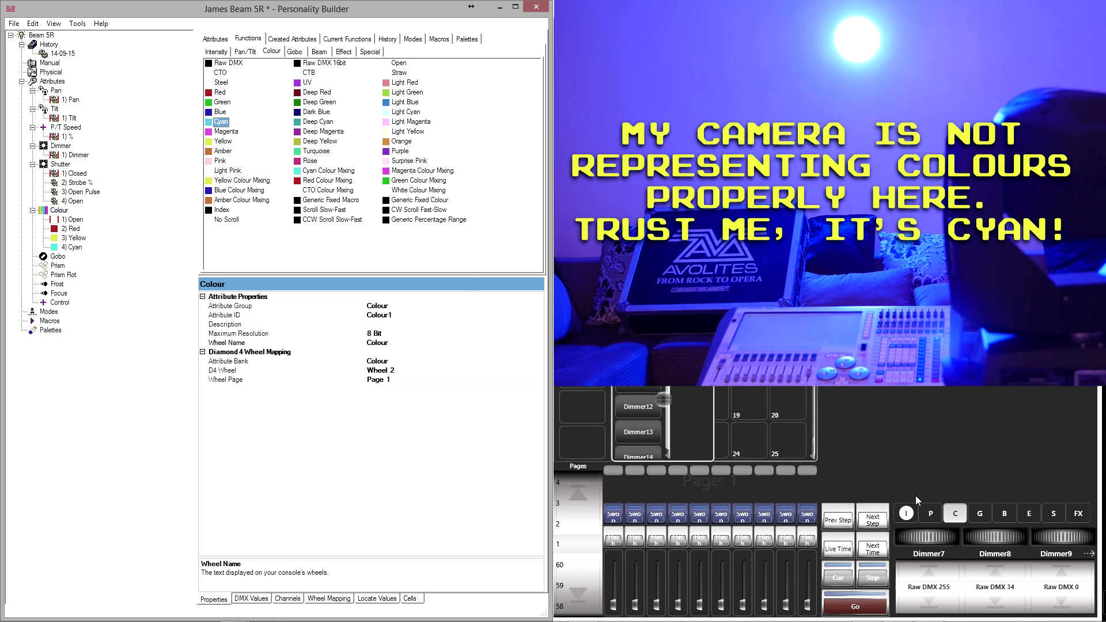
{"action": "left_click", "coordinate": [994, 537]}
{"action": "scroll", "coordinate": [994, 537], "scroll_direction": "up", "scroll_amount": 6}
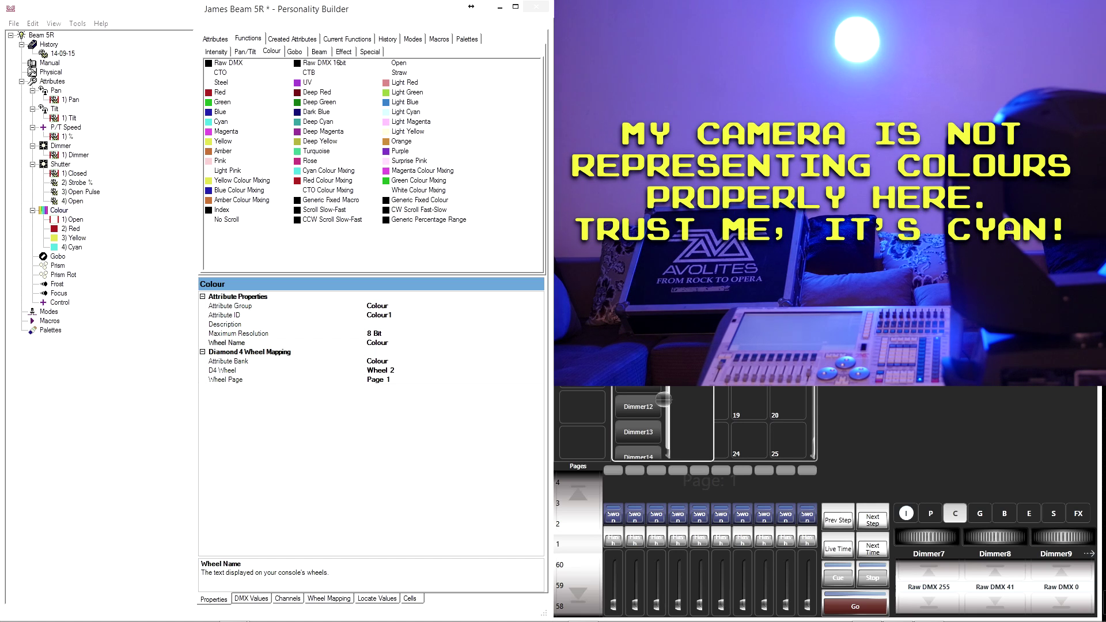
{"action": "scroll", "coordinate": [994, 537], "scroll_direction": "up", "scroll_amount": 6}
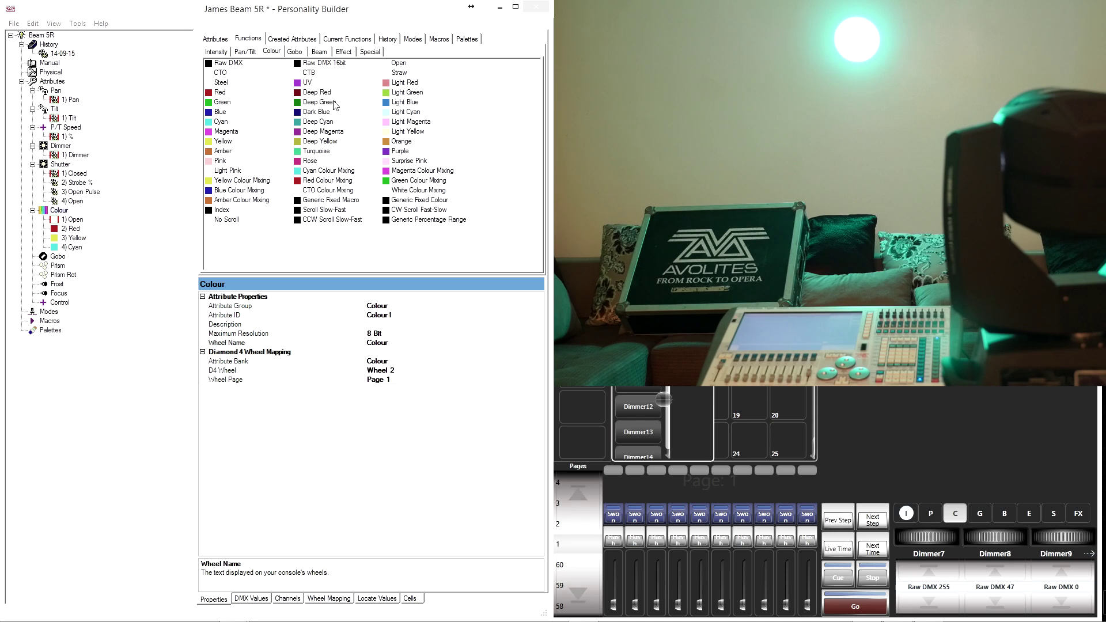
{"action": "double_click", "coordinate": [222, 102]}
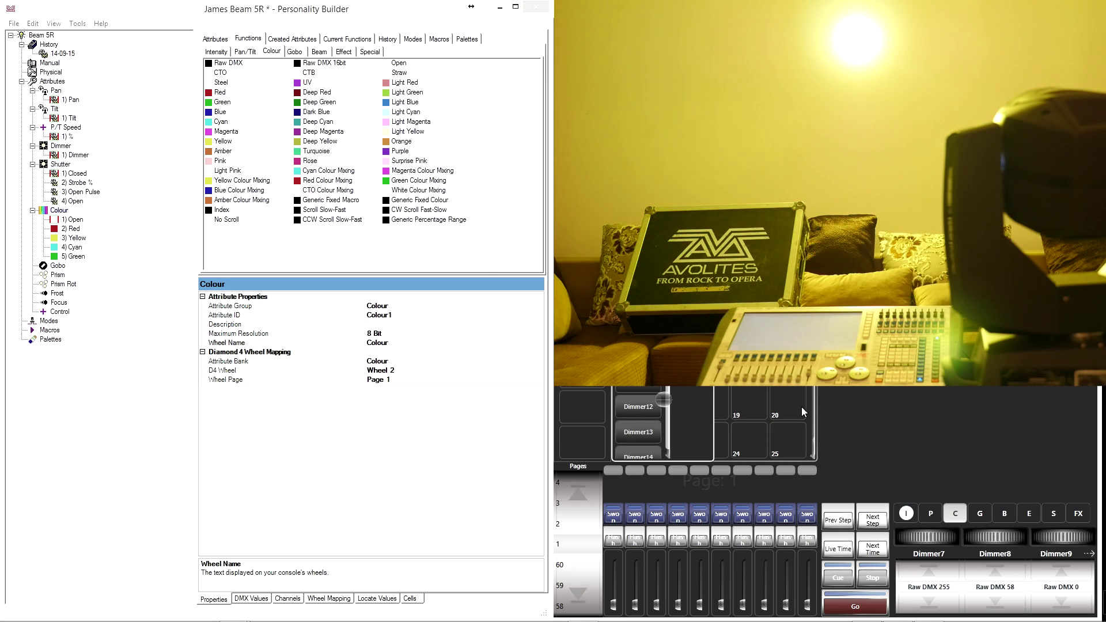
- Add the Orange function to the Colour attribute, and bring Dimmer8 in TitanOne to DMX 72 to identify and add Light Cyan
{"action": "double_click", "coordinate": [404, 145]}
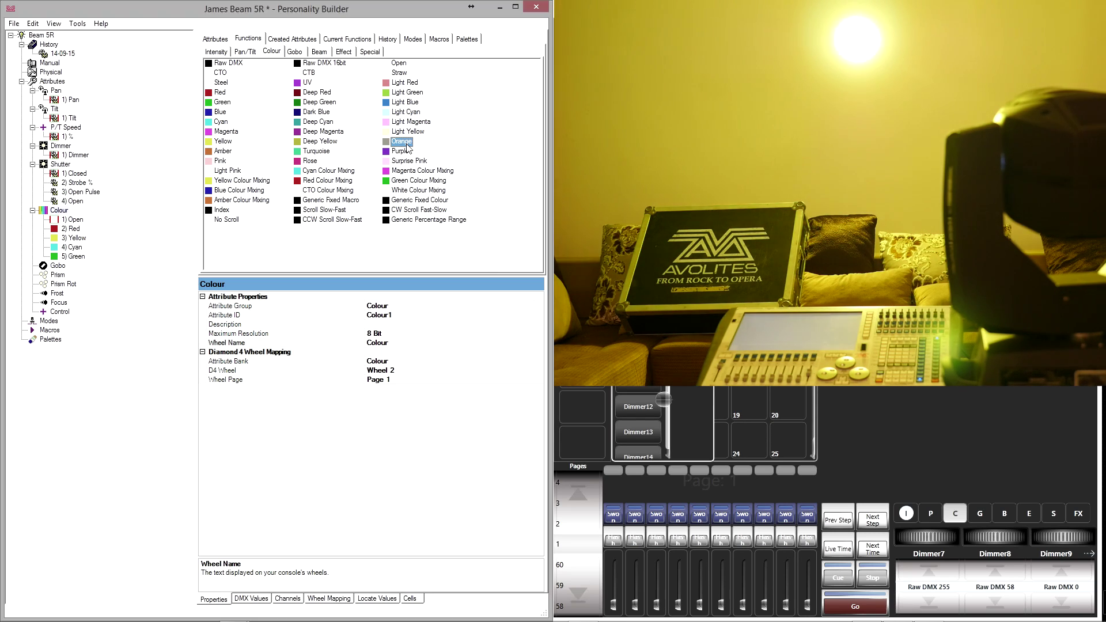
{"action": "left_click", "coordinate": [753, 408]}
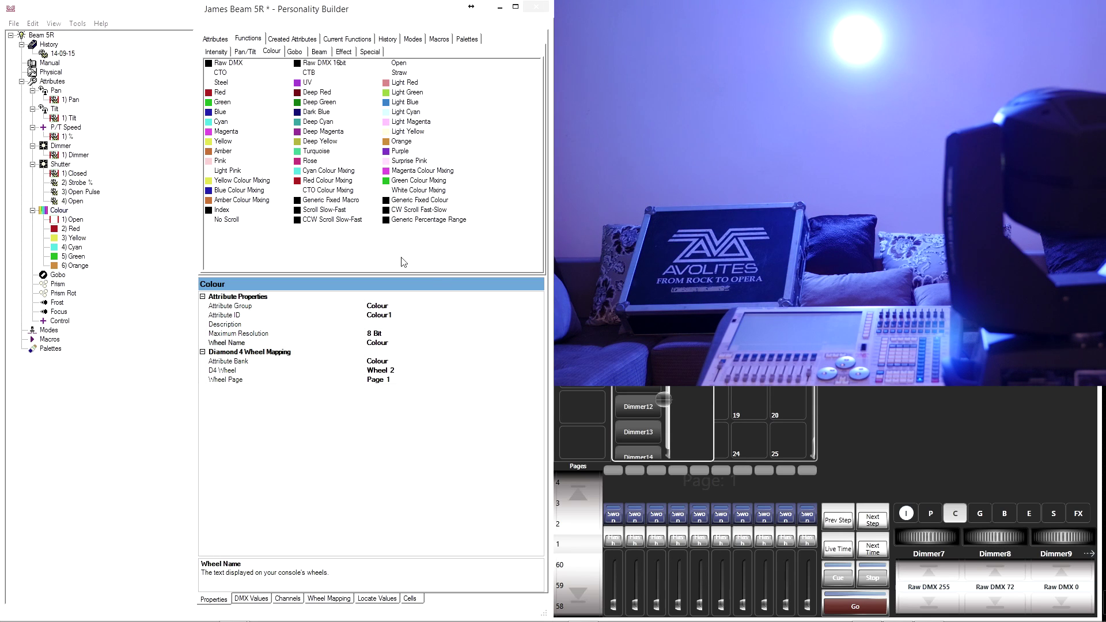
{"action": "double_click", "coordinate": [404, 112]}
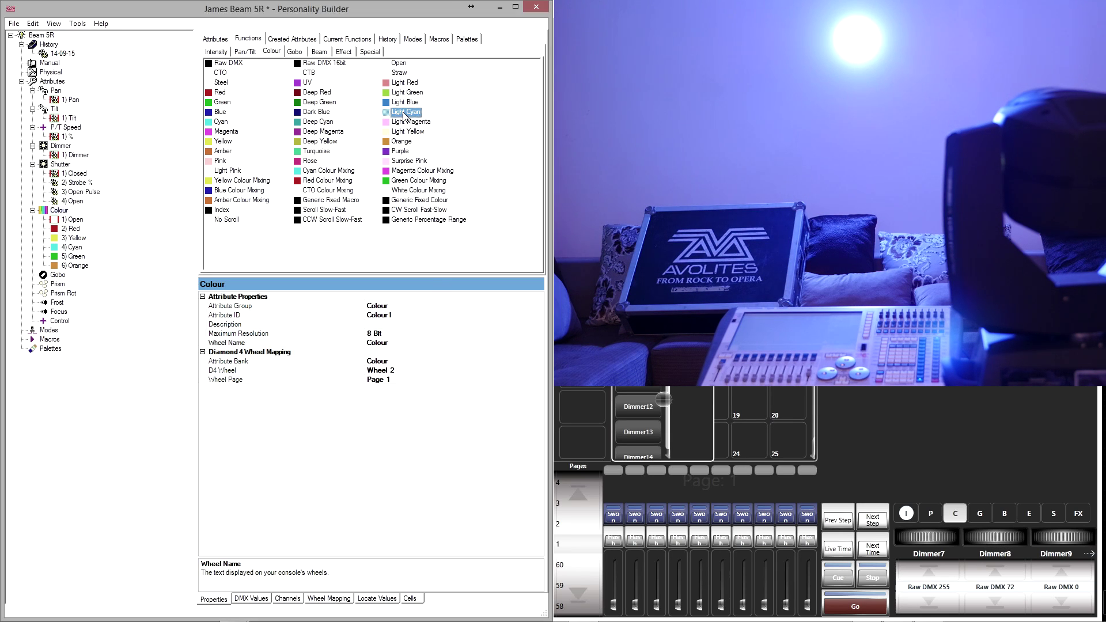
- Step Dimmer8 in TitanOne to DMX 82 and 95, adding the Light Green and Amber Colour Mixing functions to the Colour attribute
{"action": "left_click_drag", "start_coordinate": [979, 537], "coordinate": [996, 536]}
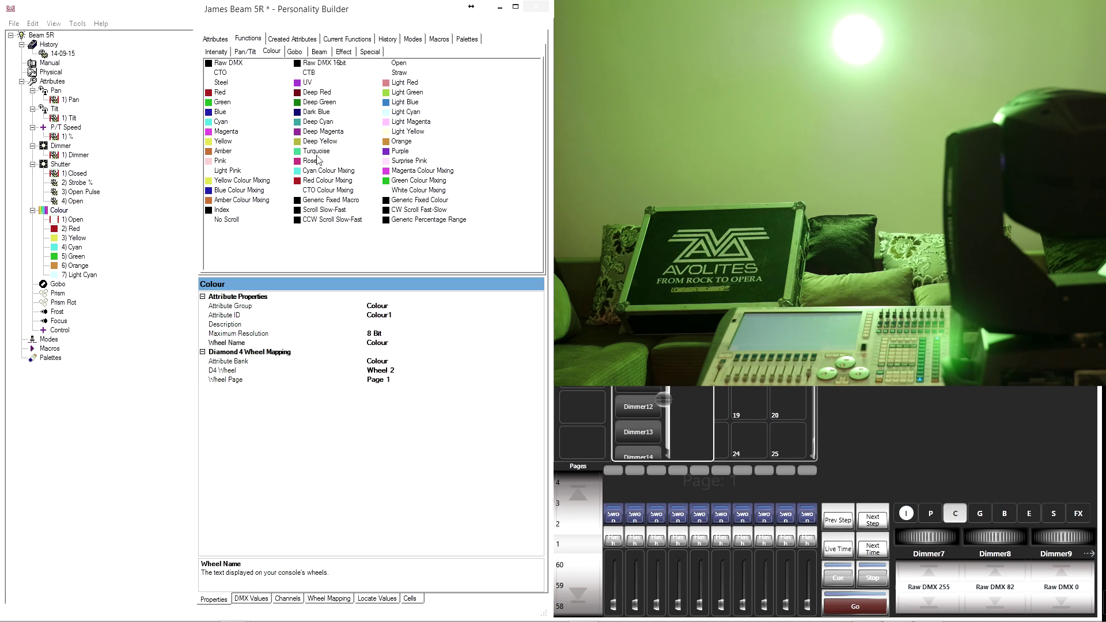
{"action": "double_click", "coordinate": [406, 93]}
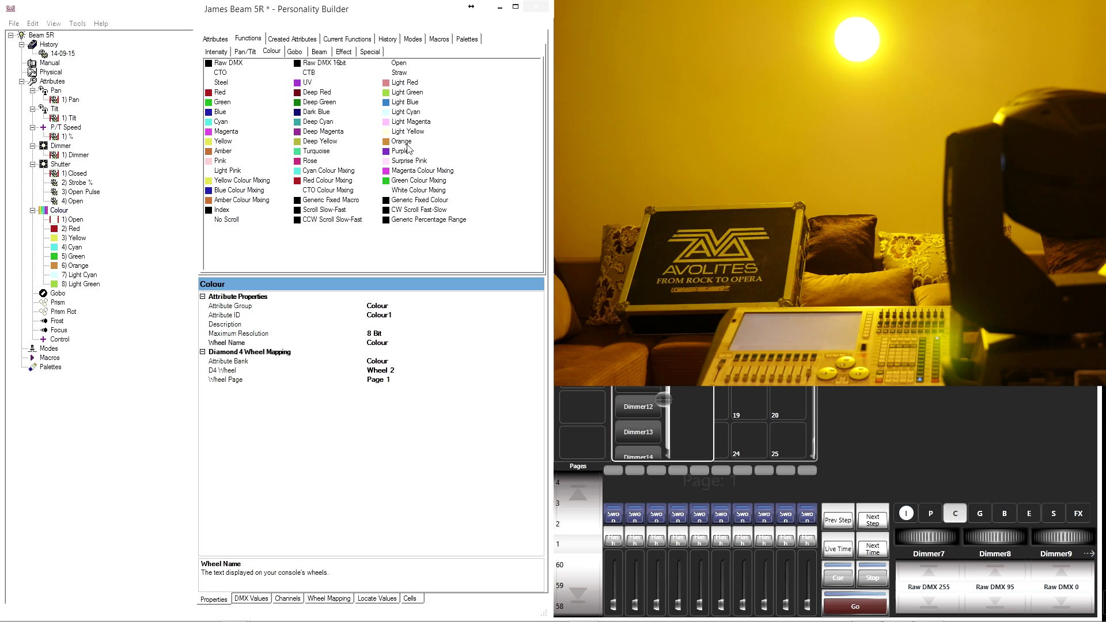
{"action": "double_click", "coordinate": [260, 200]}
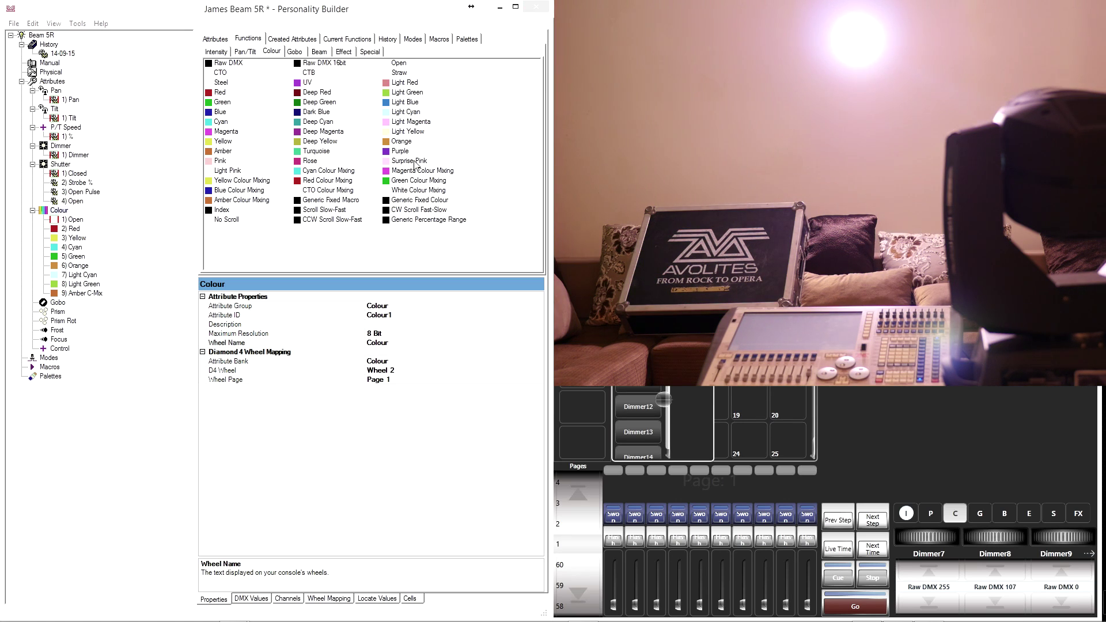
- Add the Light Pink, Turquoise, Magenta and CTO functions to the Colour attribute, stepping Dimmer8 in TitanOne to DMX 118 and 131
{"action": "double_click", "coordinate": [221, 171]}
{"action": "double_click", "coordinate": [317, 151]}
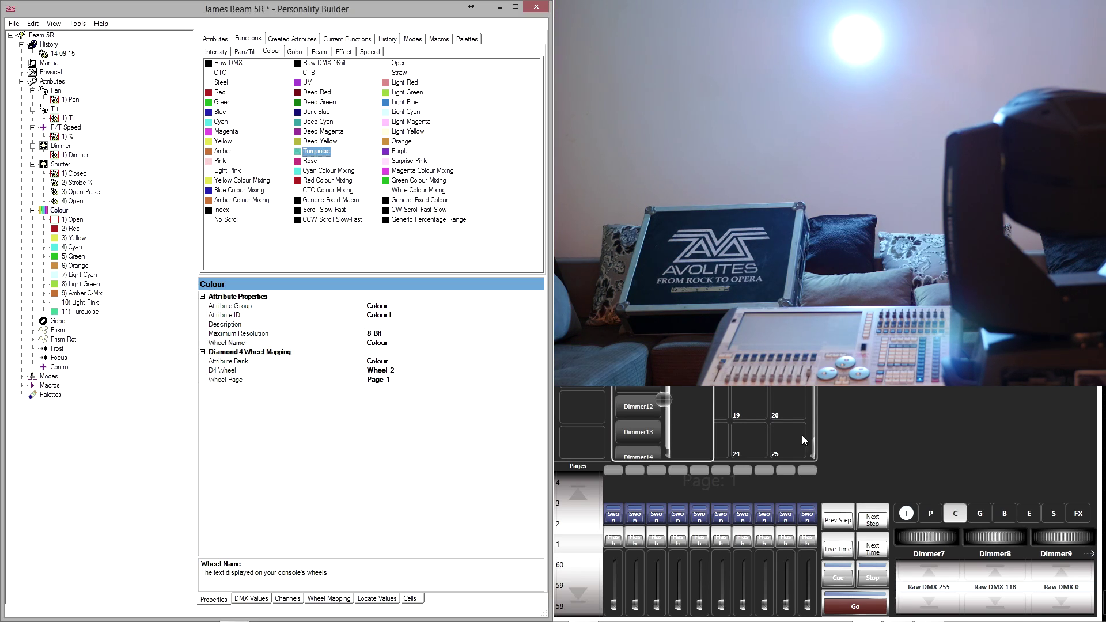
{"action": "left_click_drag", "start_coordinate": [998, 546], "coordinate": [1005, 538]}
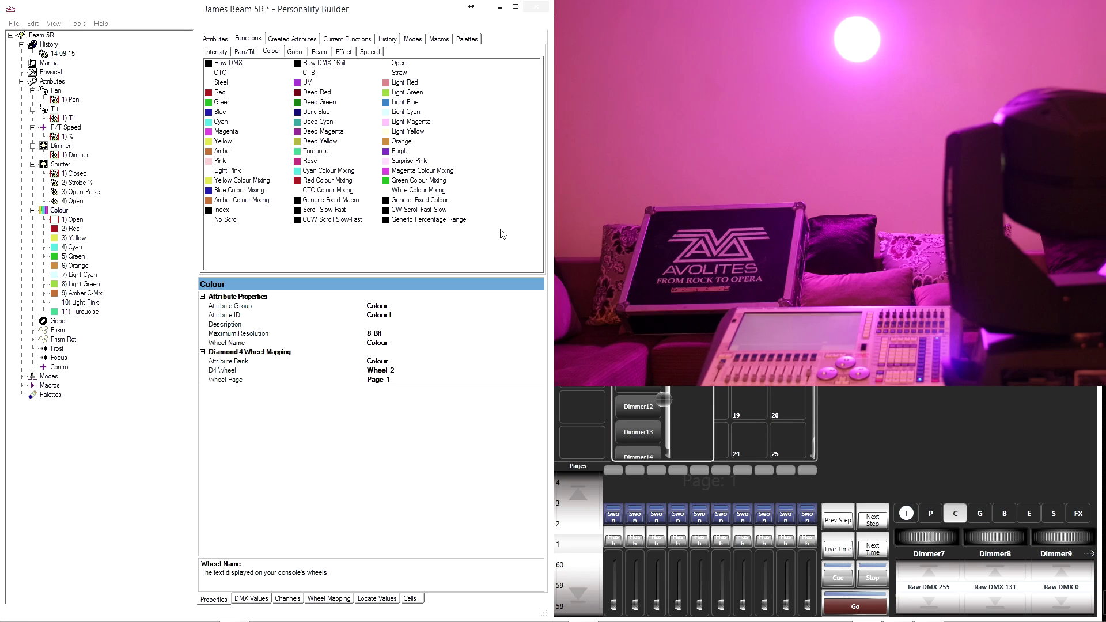
{"action": "double_click", "coordinate": [225, 131]}
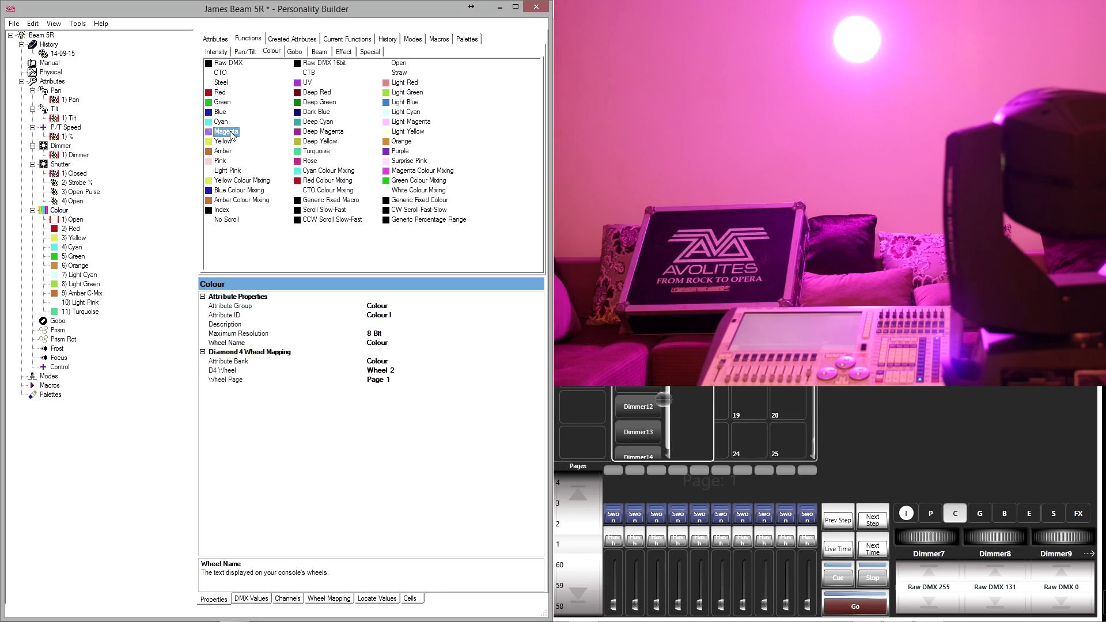
{"action": "double_click", "coordinate": [221, 73]}
- Step Dimmer8 in TitanOne to DMX 154 and 167, adding the UV and CTB functions to the Colour attribute
{"action": "left_click_drag", "start_coordinate": [997, 541], "coordinate": [1002, 537]}
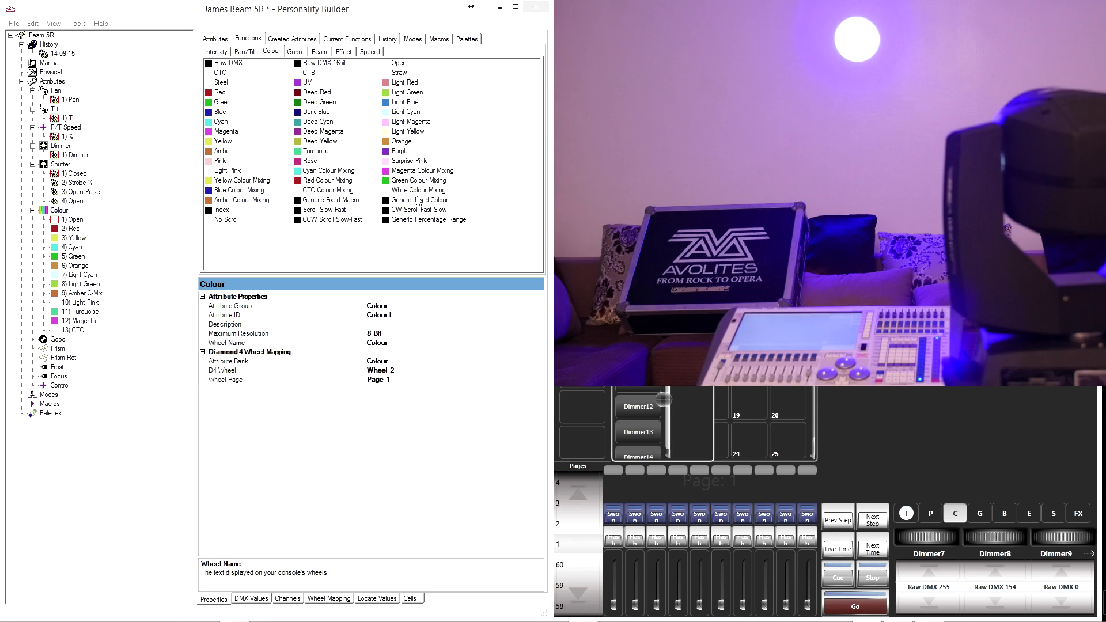
{"action": "double_click", "coordinate": [309, 83]}
{"action": "left_click_drag", "start_coordinate": [992, 538], "coordinate": [987, 540]}
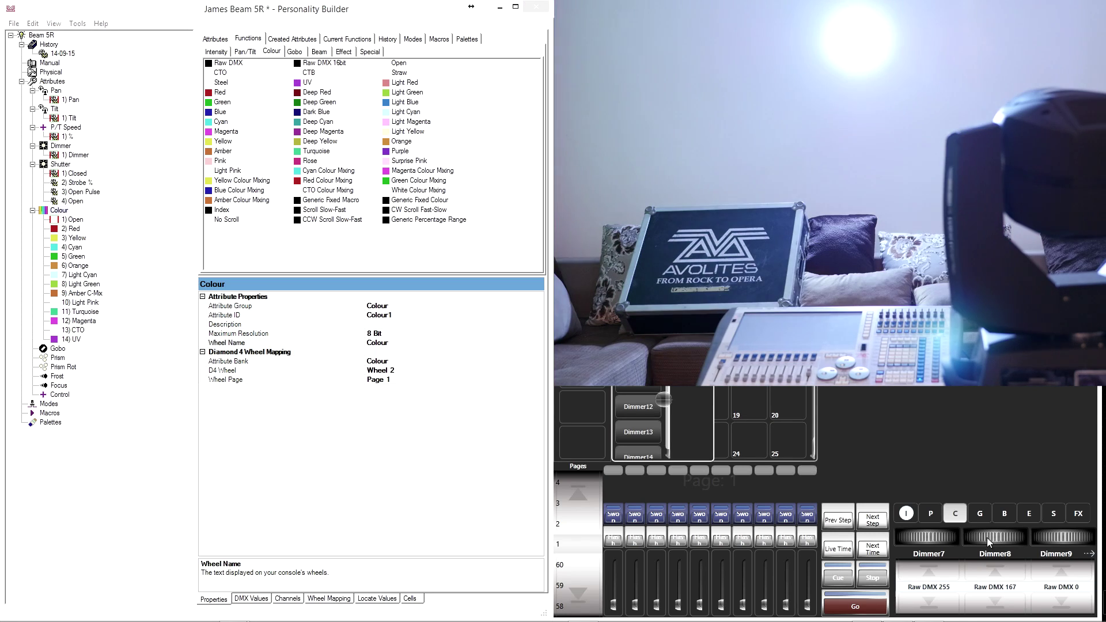
{"action": "double_click", "coordinate": [308, 72]}
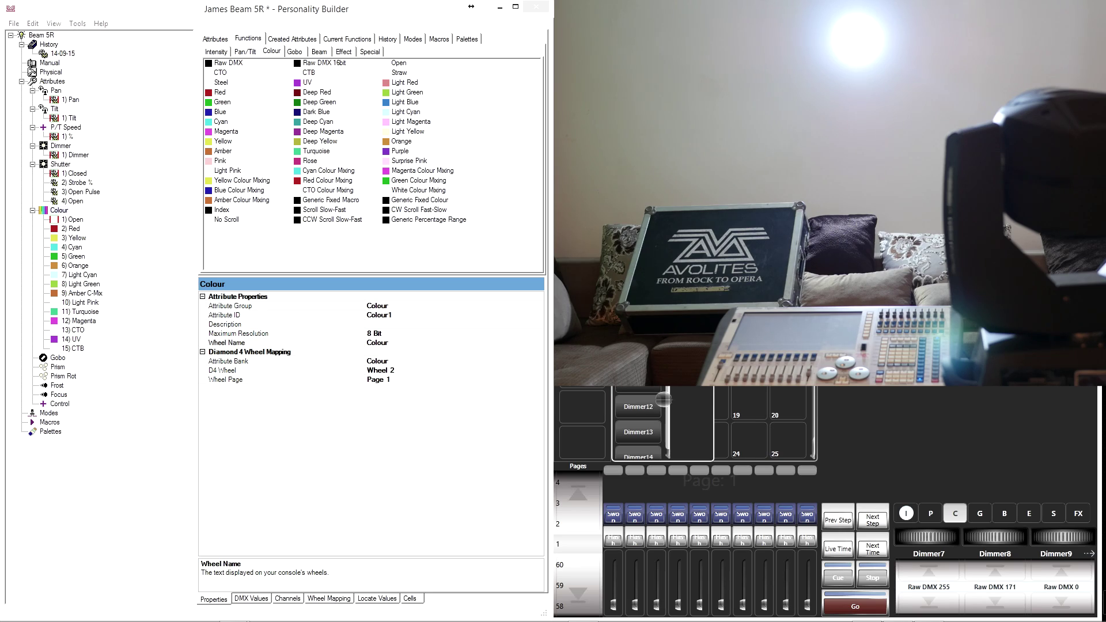
- Raise Dimmer8 in TitanOne to DMX 172 and add the CW Scroll Fast-Slow function to the Colour attribute
{"action": "scroll", "coordinate": [1003, 538], "scroll_direction": "up", "scroll_amount": 1}
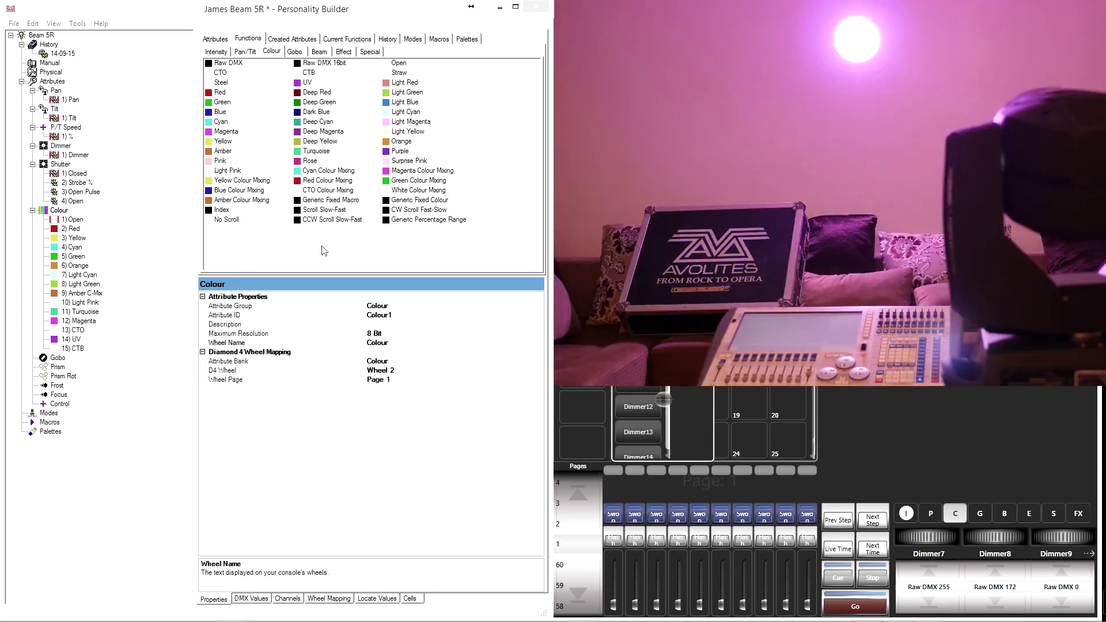
{"action": "double_click", "coordinate": [419, 210]}
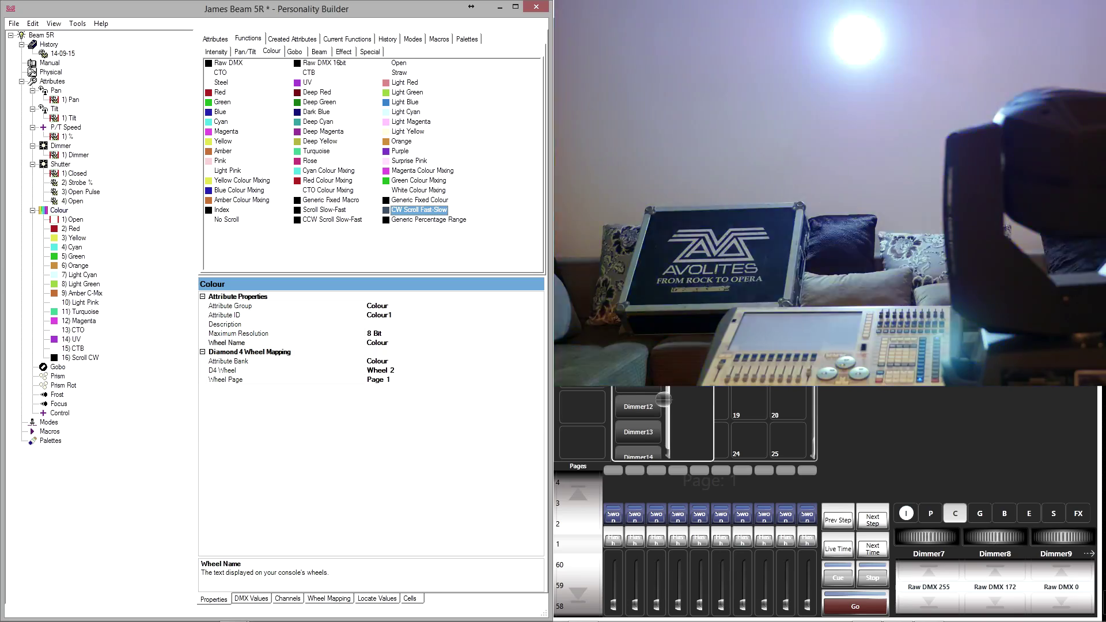
- Raise Dimmer8 in TitanOne to DMX 213 and set the Scroll CW function's DMX End to 213
{"action": "left_click_drag", "start_coordinate": [989, 537], "coordinate": [1002, 537]}
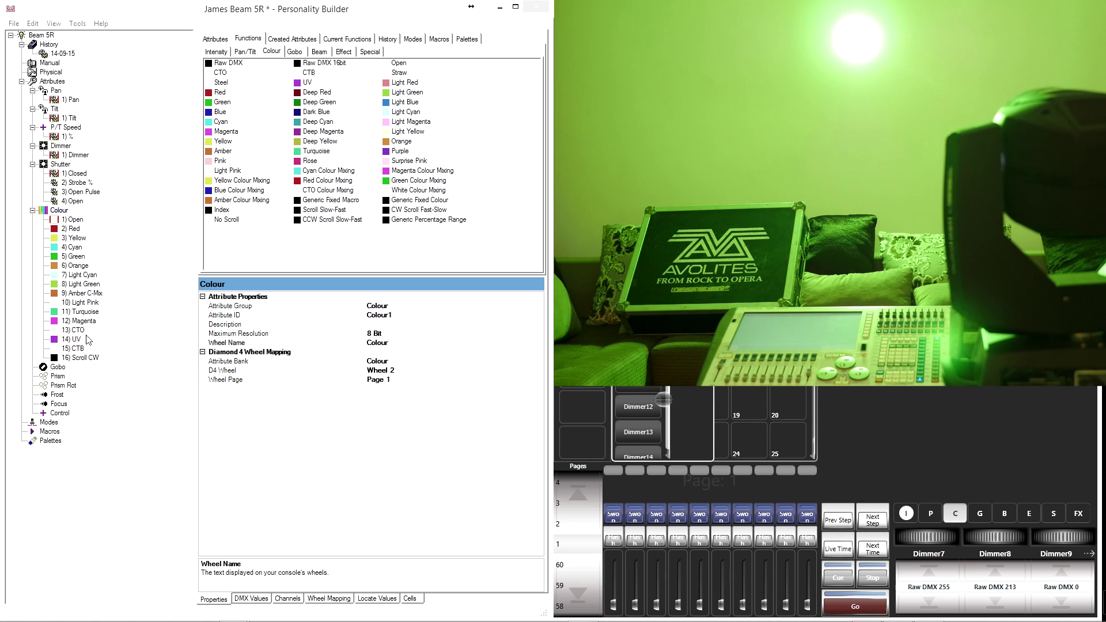
{"action": "left_click", "coordinate": [87, 358]}
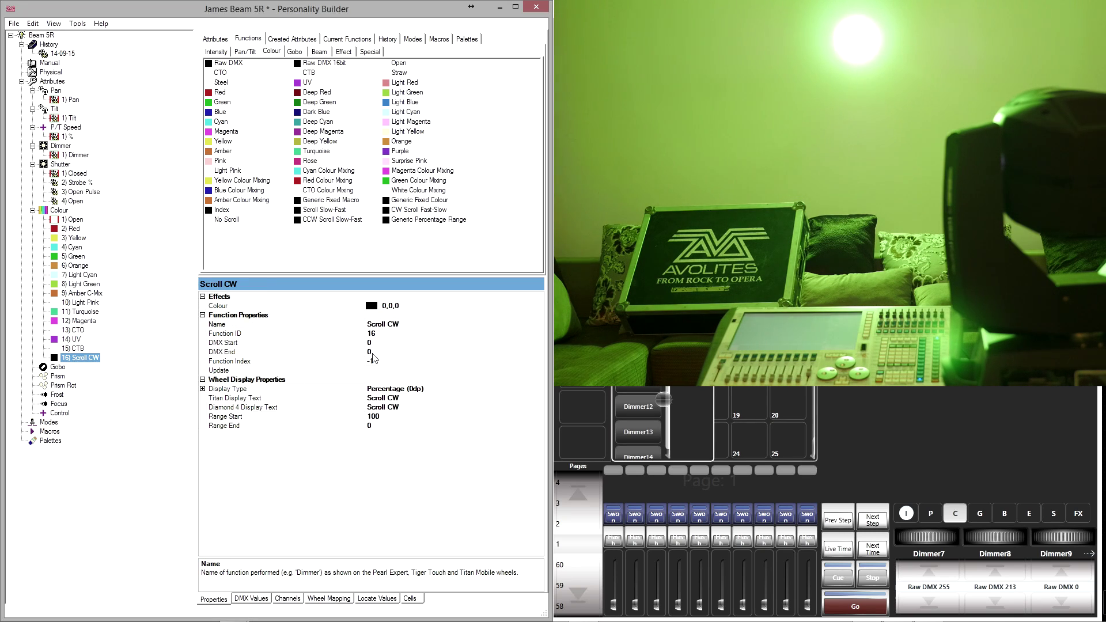
{"action": "left_click", "coordinate": [376, 352]}
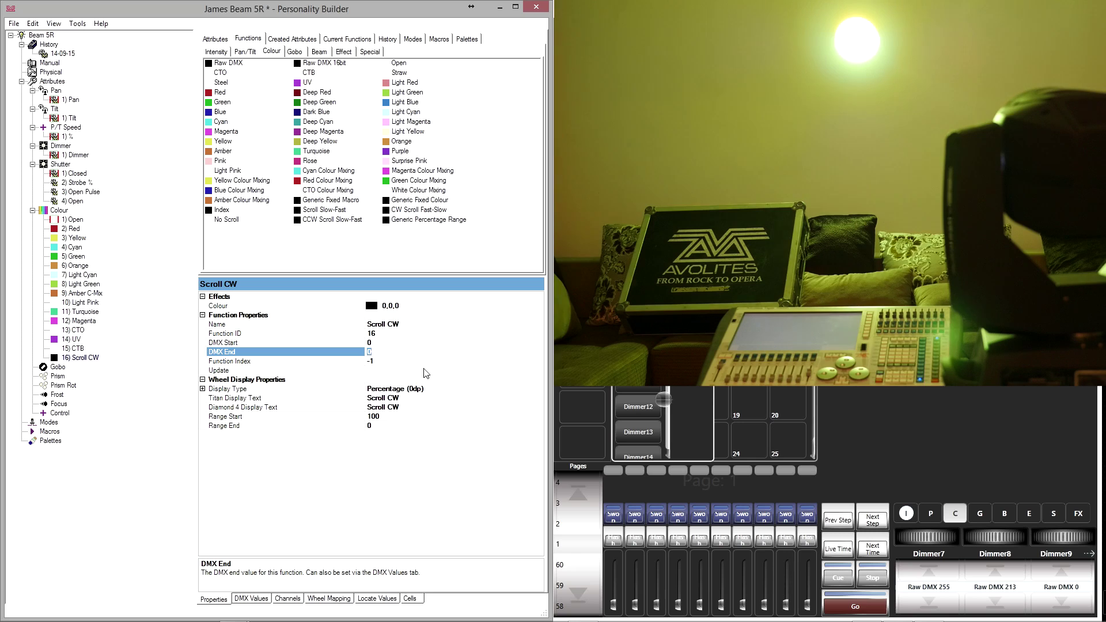
{"action": "type", "text": "213"}
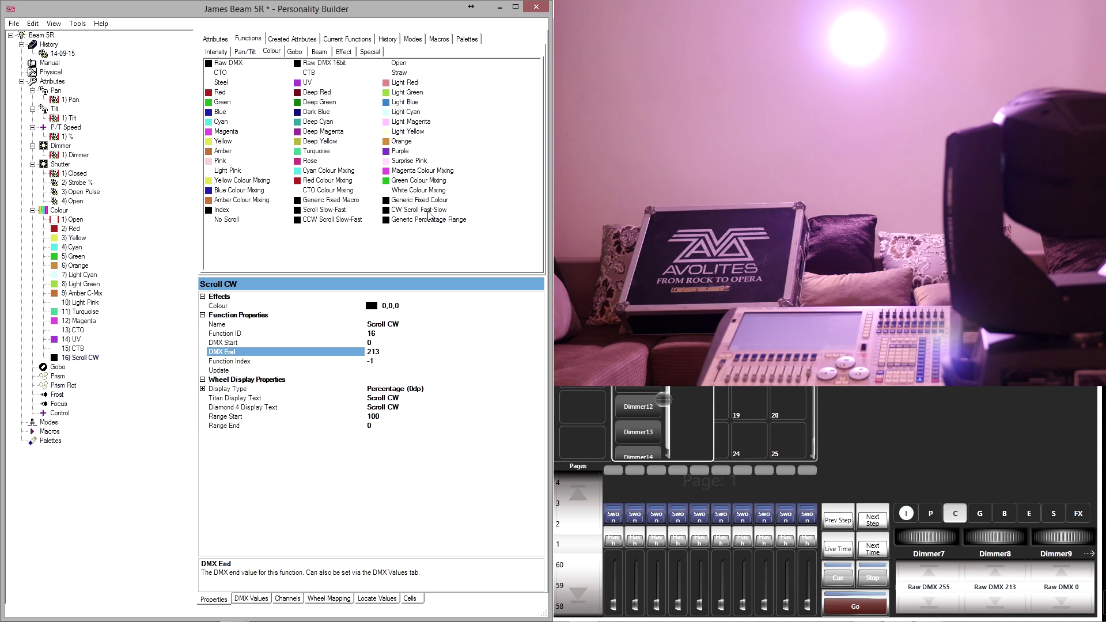
- Add the CCW Scroll Slow-Fast function to the Colour attribute and set its DMX Start to 214
{"action": "double_click", "coordinate": [325, 224]}
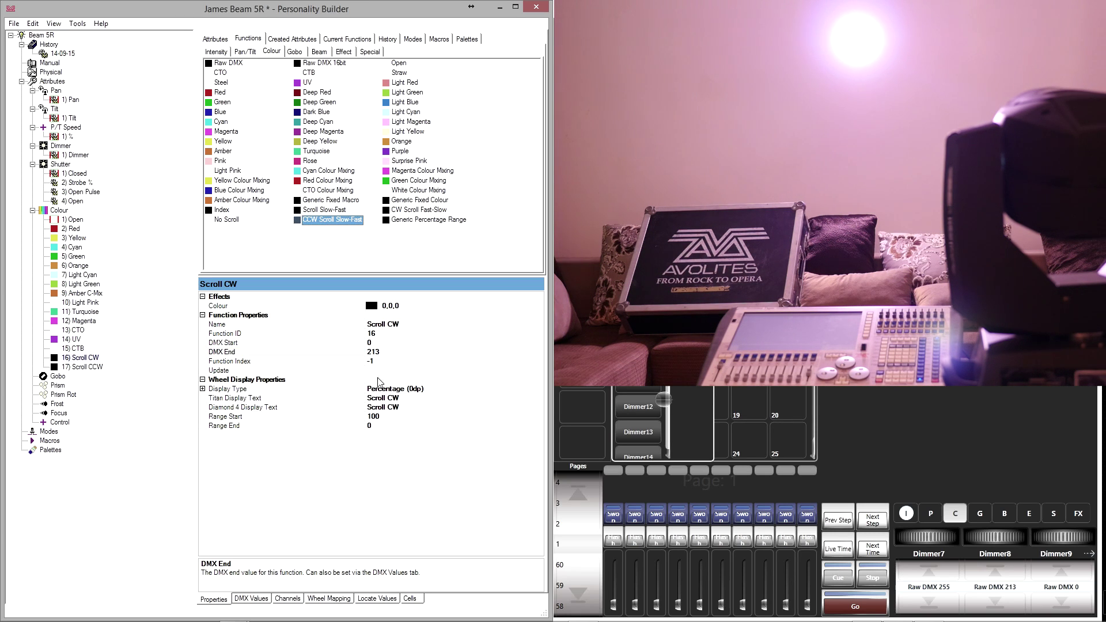
{"action": "left_click", "coordinate": [94, 367]}
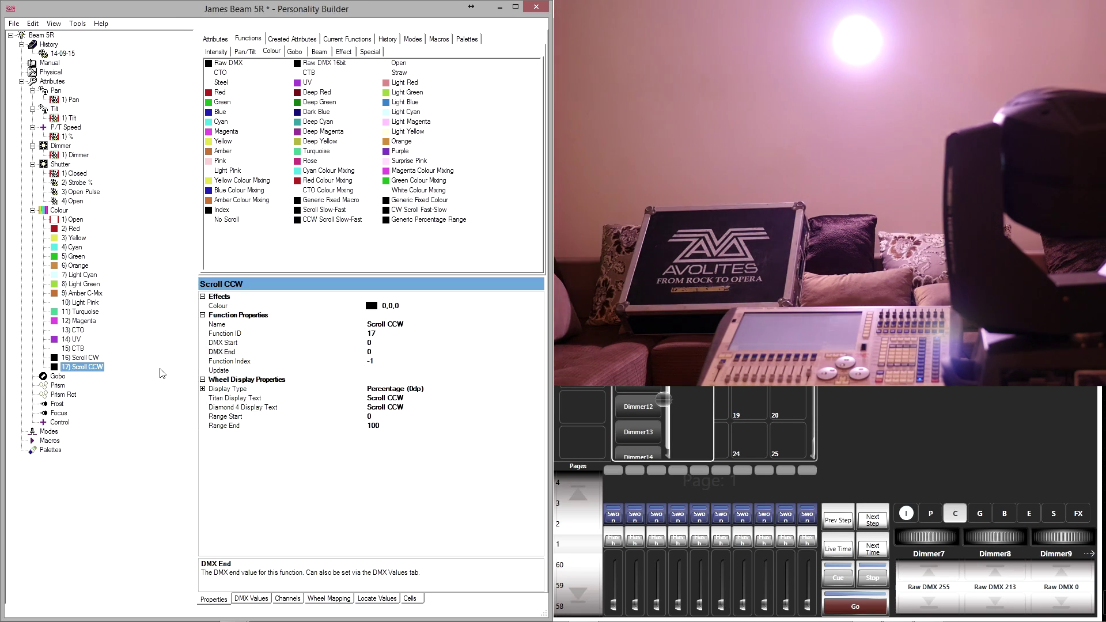
{"action": "left_click", "coordinate": [378, 344]}
{"action": "type", "text": "2"}
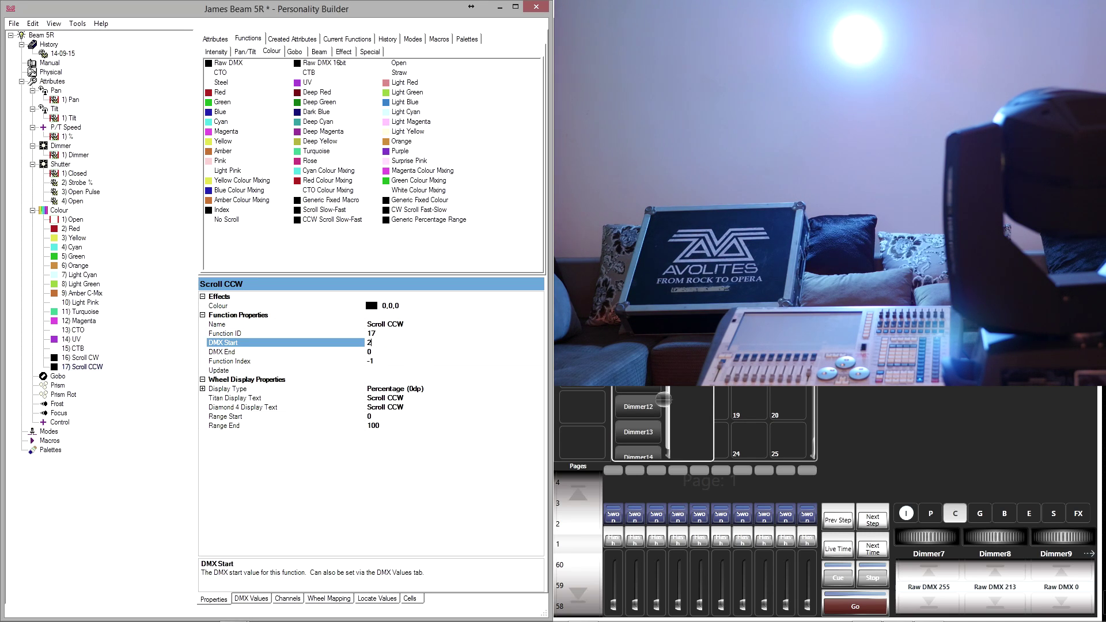
{"action": "type", "text": "14"}
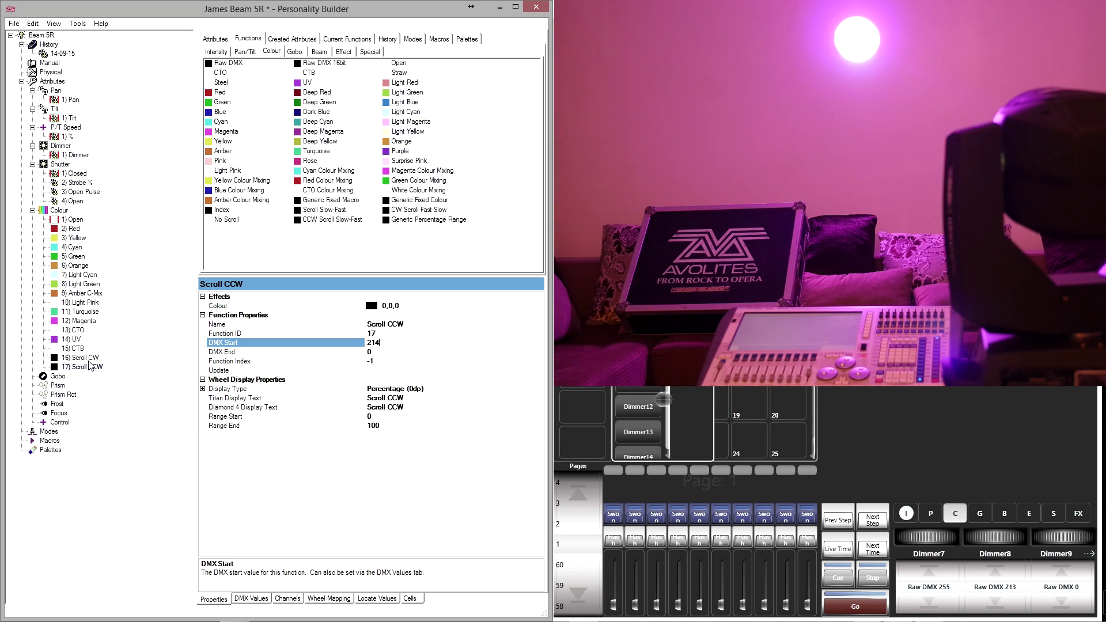
{"action": "left_click", "coordinate": [80, 358]}
{"action": "left_click", "coordinate": [85, 368]}
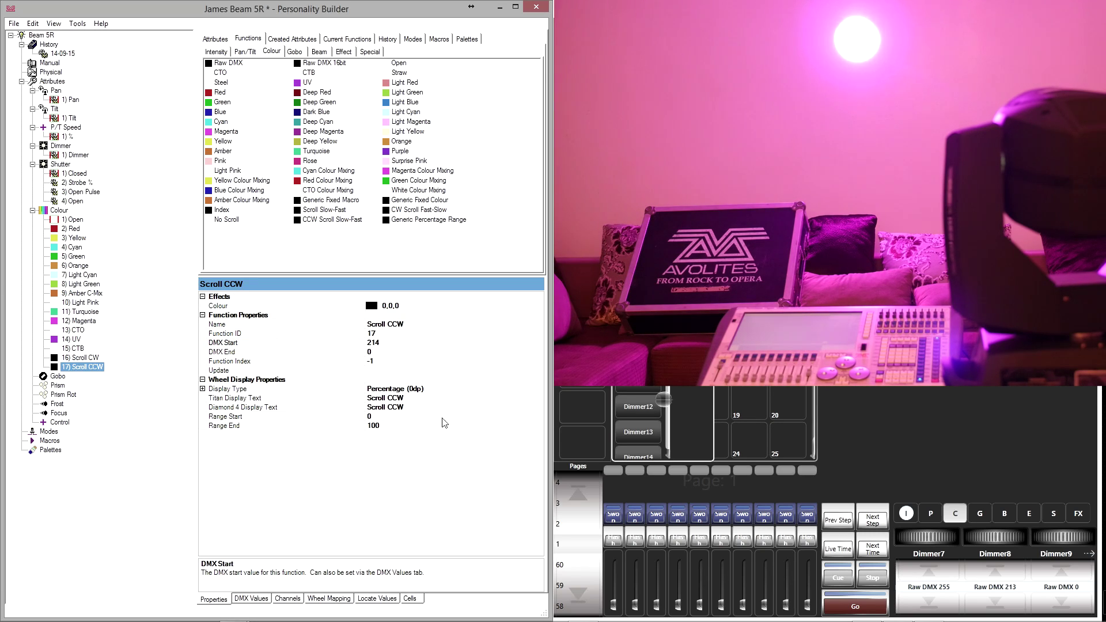
- Lower Dimmer8 in TitanOne to DMX 0 and look through the properties of the Colour functions from Open to Light Cyan
{"action": "left_click_drag", "start_coordinate": [998, 536], "coordinate": [973, 535]}
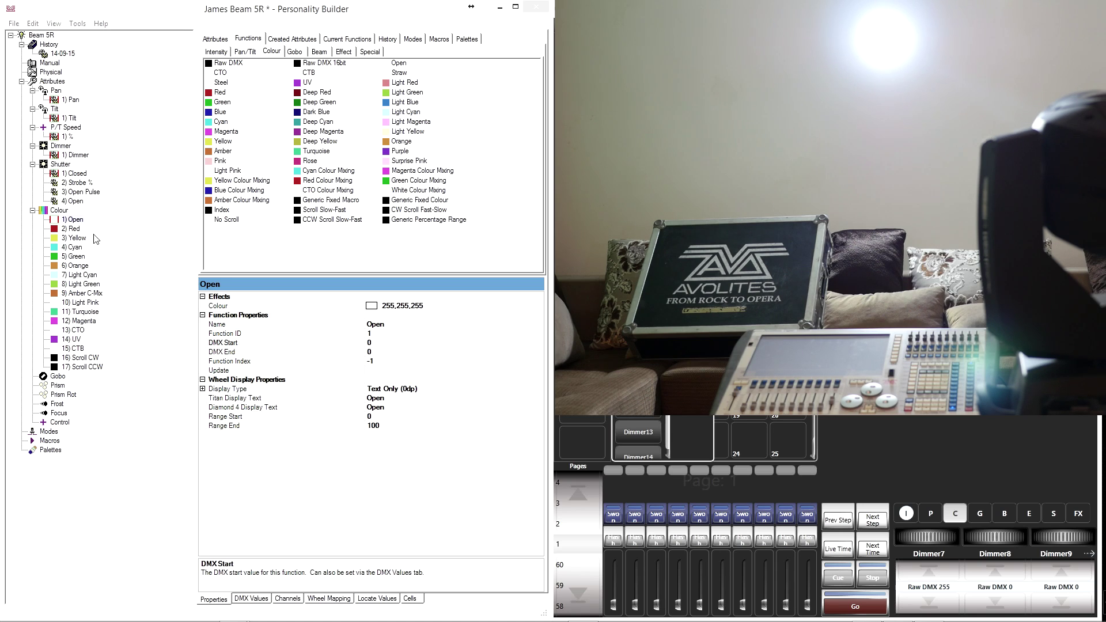
{"action": "left_click", "coordinate": [76, 229]}
{"action": "key", "text": "Down"}
{"action": "key", "text": "Down"}
{"action": "key", "text": "Down"}
{"action": "key", "text": "Down"}
{"action": "key", "text": "Down"}
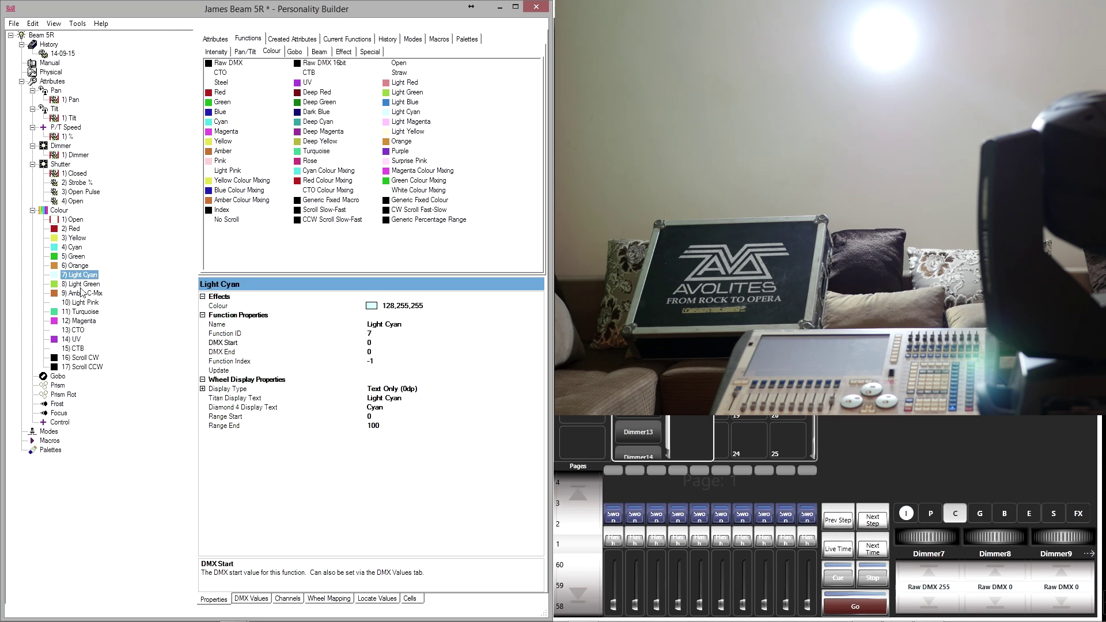
{"action": "key", "text": "Up"}
{"action": "key", "text": "Up"}
{"action": "key", "text": "Up"}
{"action": "key", "text": "Up"}
{"action": "key", "text": "Up"}
{"action": "key", "text": "Up"}
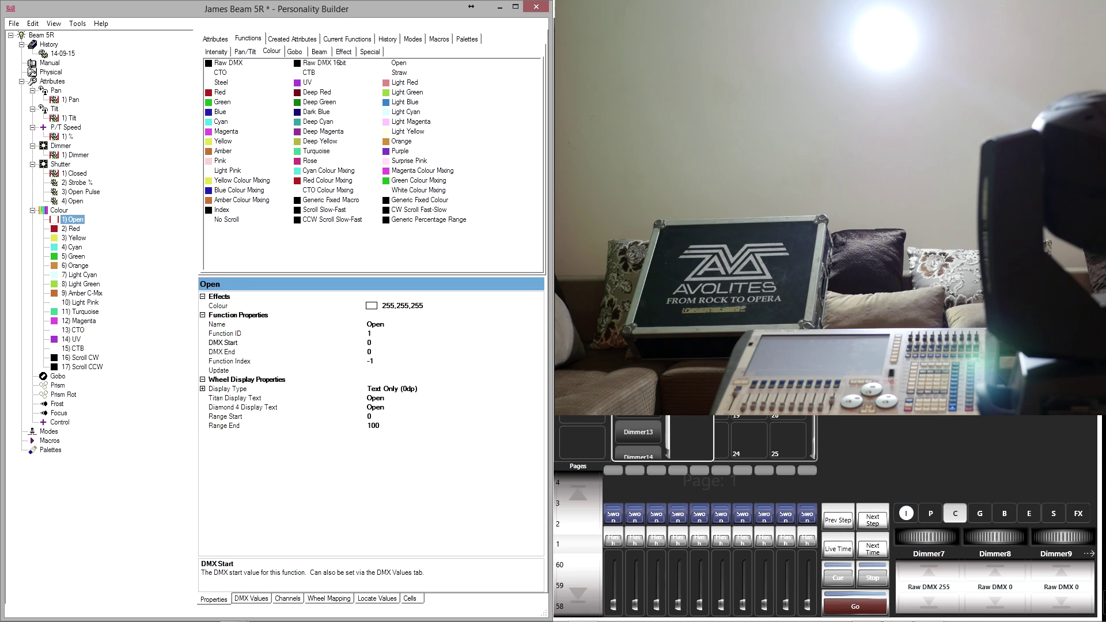
- Step Dimmer8 in TitanOne up to DMX 10 and back to 9, and set the Open colour's DMX End to 9
{"action": "left_click", "coordinate": [994, 539]}
{"action": "scroll", "coordinate": [994, 537], "scroll_direction": "up", "scroll_amount": 4}
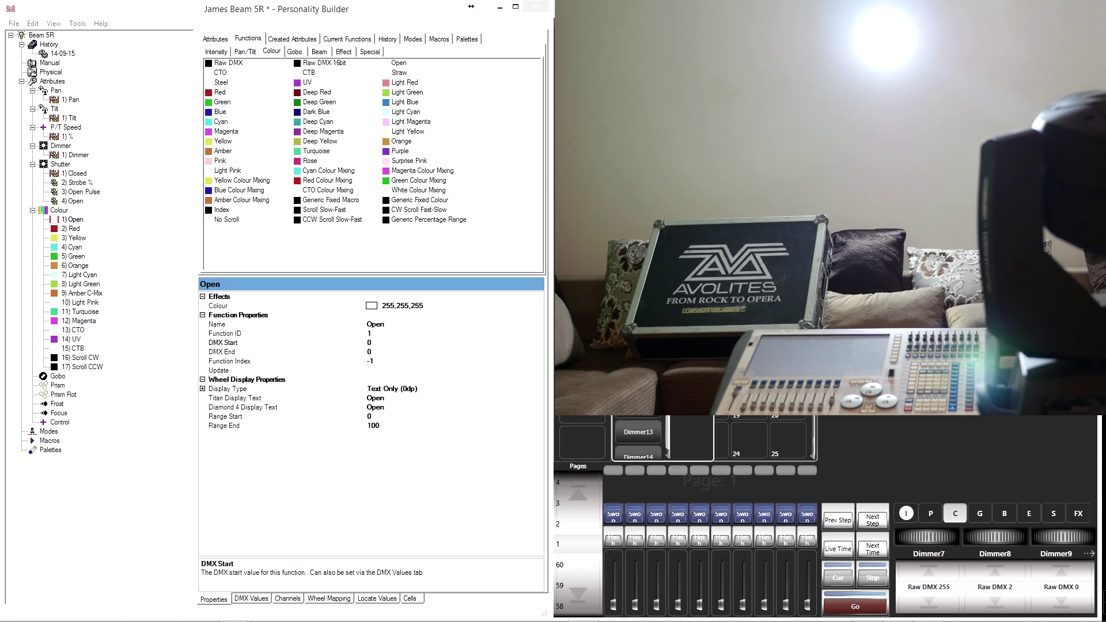
{"action": "scroll", "coordinate": [993, 536], "scroll_direction": "up", "scroll_amount": 2}
{"action": "scroll", "coordinate": [993, 537], "scroll_direction": "up", "scroll_amount": 1}
{"action": "scroll", "coordinate": [994, 536], "scroll_direction": "up", "scroll_amount": 1}
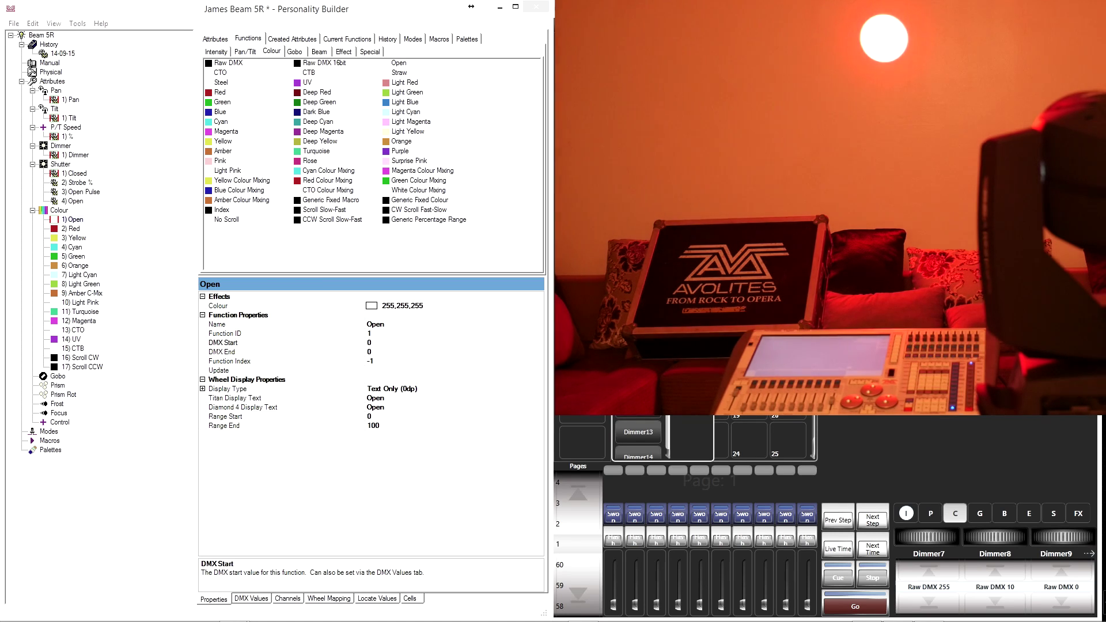
{"action": "scroll", "coordinate": [994, 536], "scroll_direction": "down", "scroll_amount": 1}
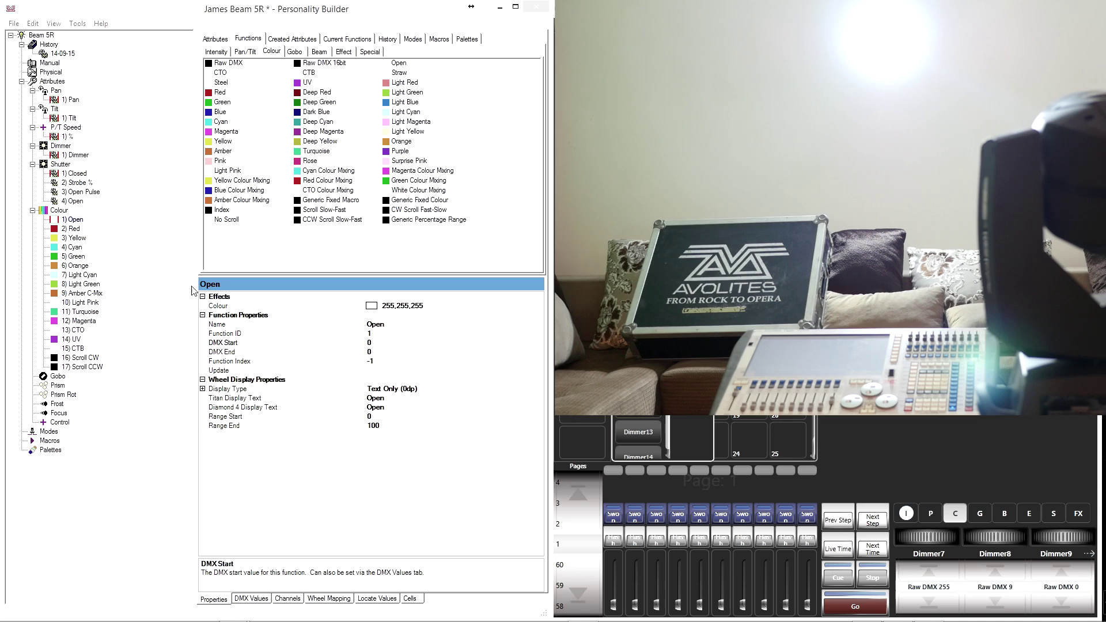
{"action": "left_click", "coordinate": [373, 352]}
{"action": "type", "text": "9"}
{"action": "key", "text": "Return"}
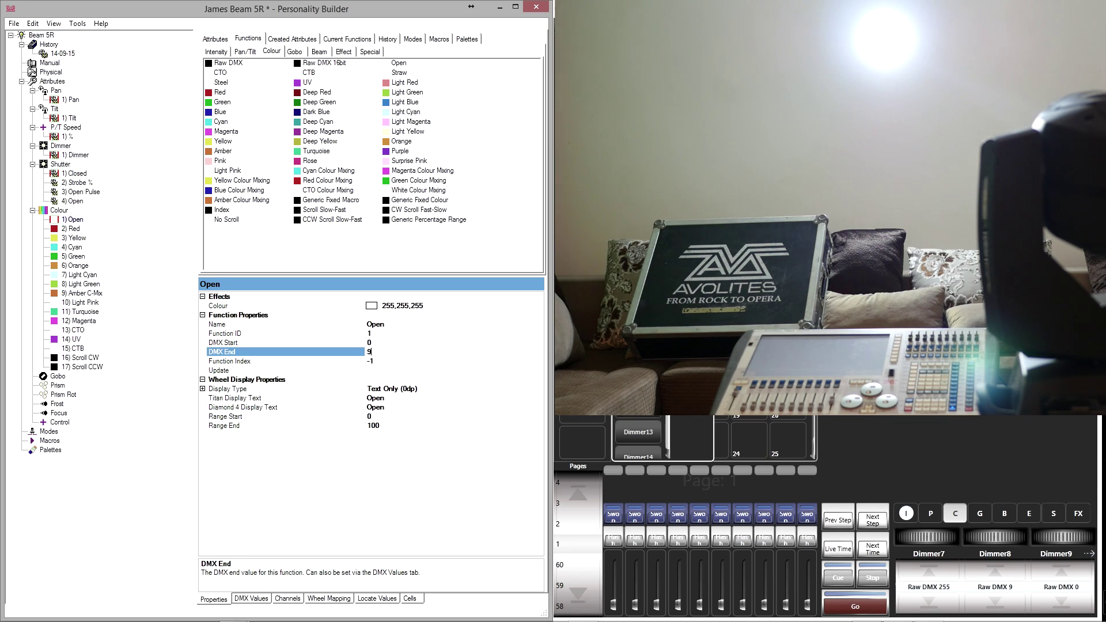
- Set the Red function's DMX range to 10 through 15, raising Dimmer8 in TitanOne to DMX 15 to test it
{"action": "left_click", "coordinate": [73, 229]}
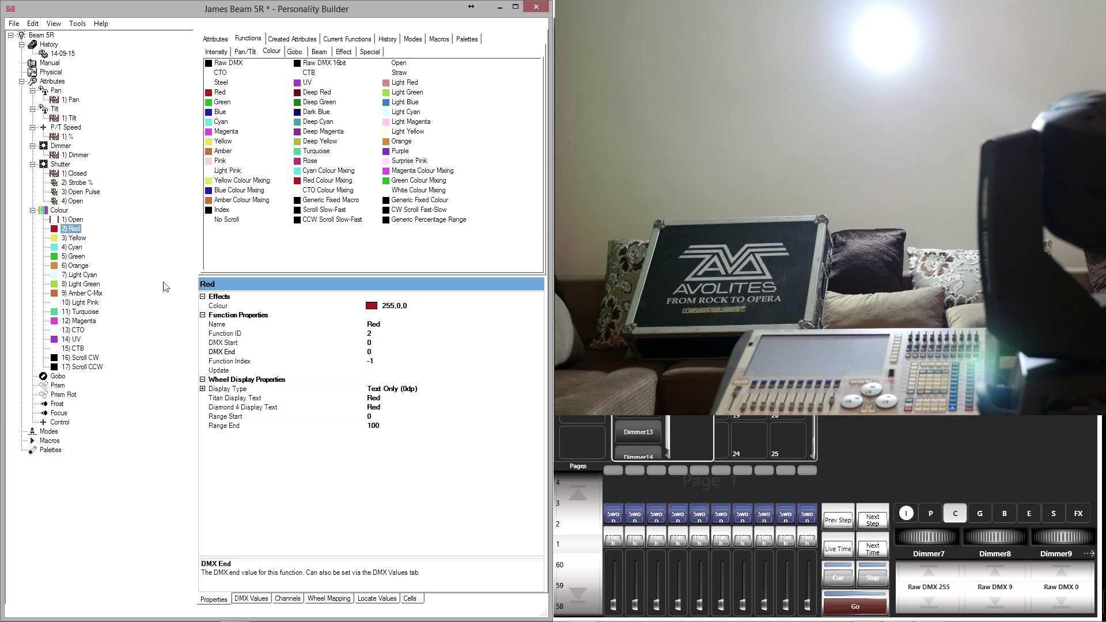
{"action": "left_click", "coordinate": [380, 342]}
{"action": "type", "text": "10"}
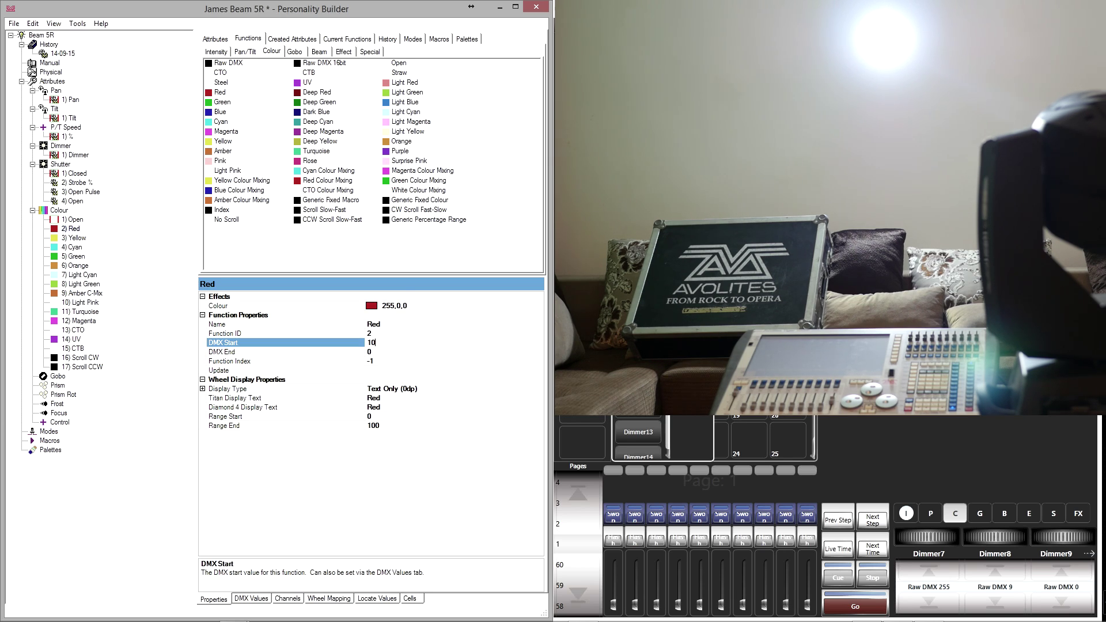
{"action": "left_click_drag", "start_coordinate": [985, 540], "coordinate": [988, 540]}
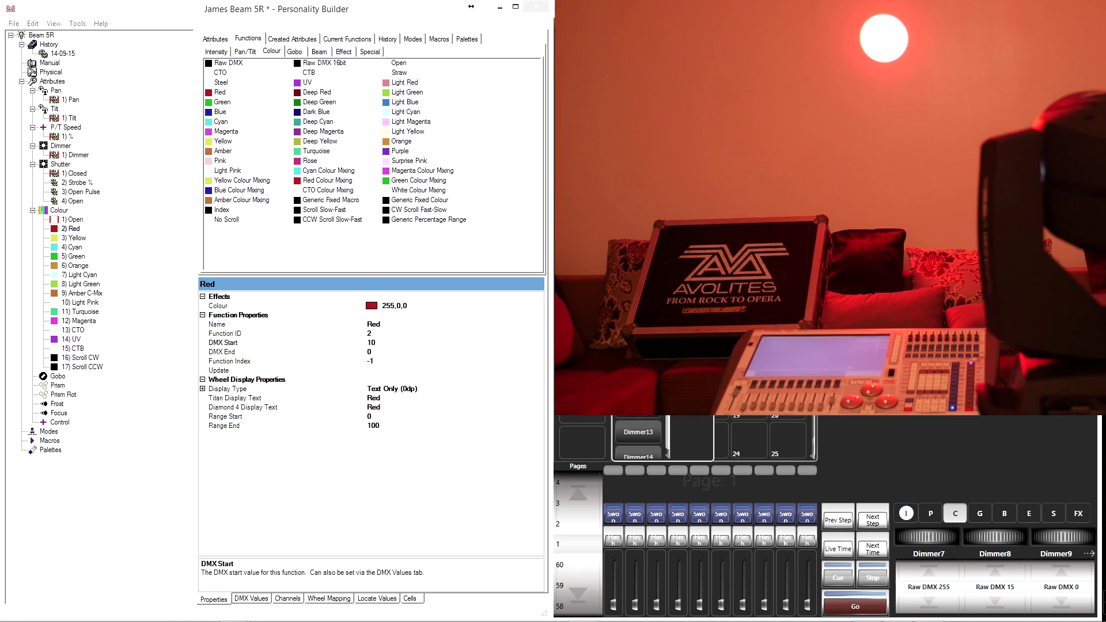
{"action": "left_click", "coordinate": [381, 352]}
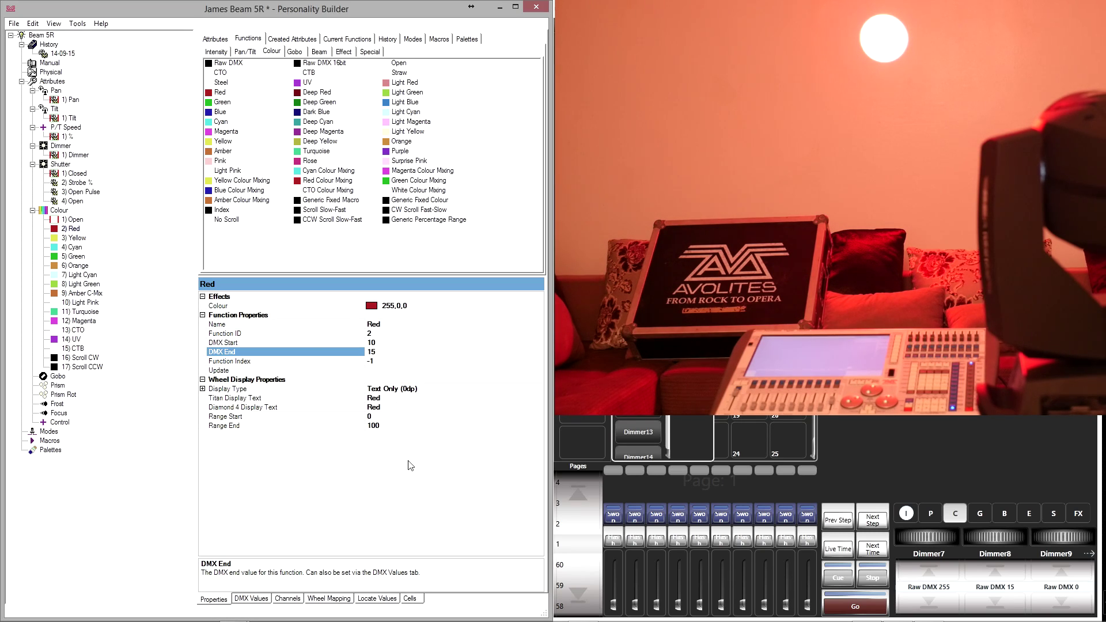
- Step Dimmer8 in TitanOne up to DMX 22 and set the Yellow function's DMX Start to 22
{"action": "left_click", "coordinate": [75, 238]}
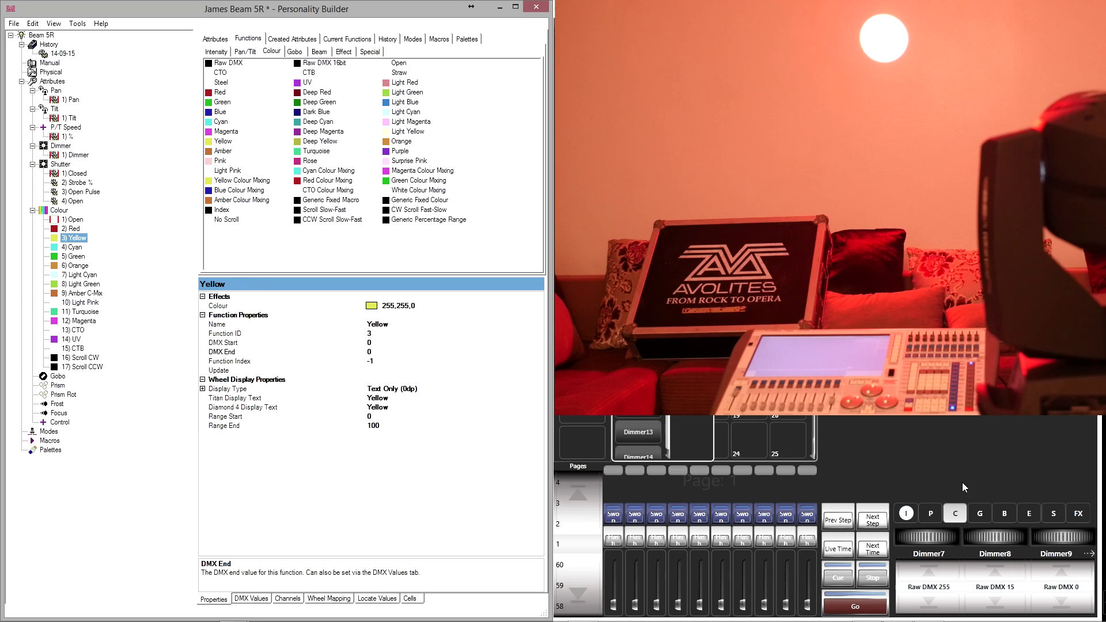
{"action": "left_click", "coordinate": [962, 483]}
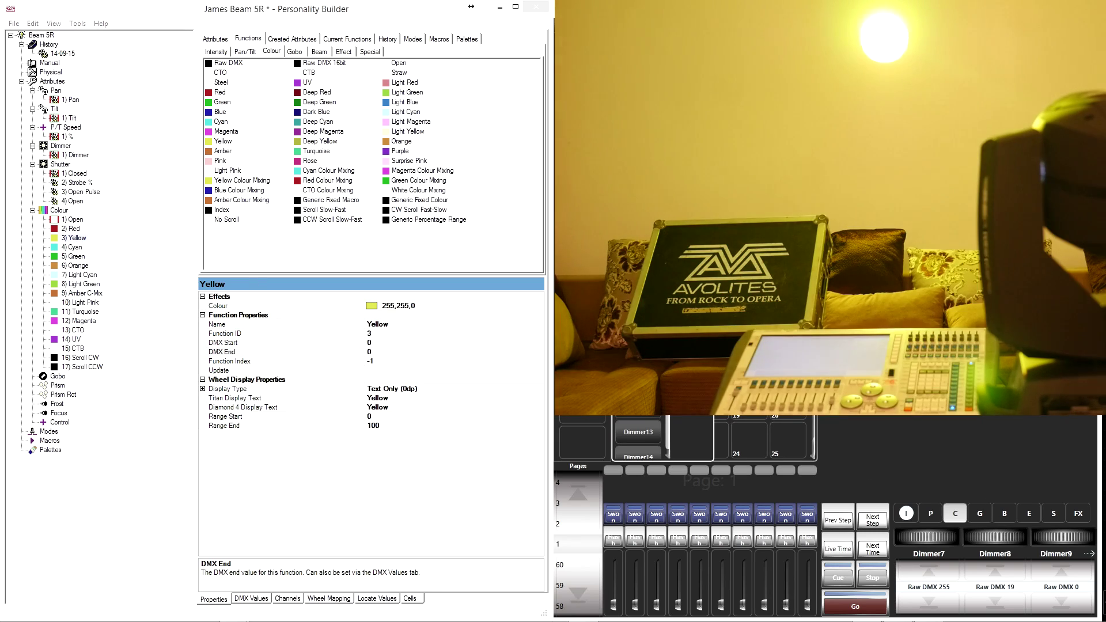
{"action": "scroll", "coordinate": [995, 537], "scroll_direction": "up", "scroll_amount": 3}
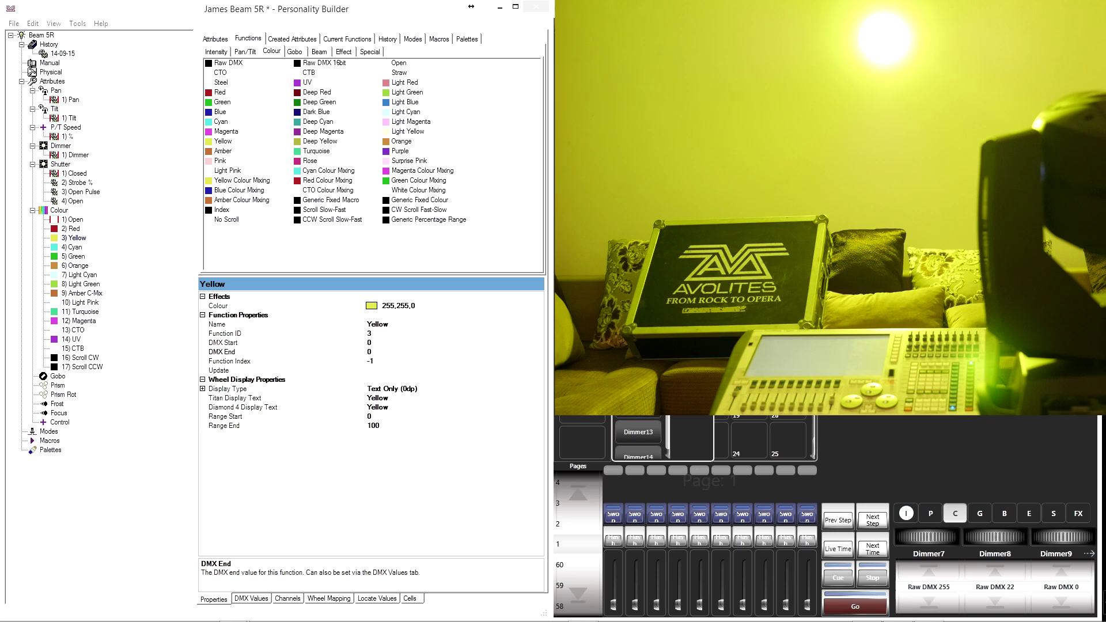
{"action": "scroll", "coordinate": [995, 536], "scroll_direction": "up", "scroll_amount": 2}
{"action": "left_click", "coordinate": [379, 344]}
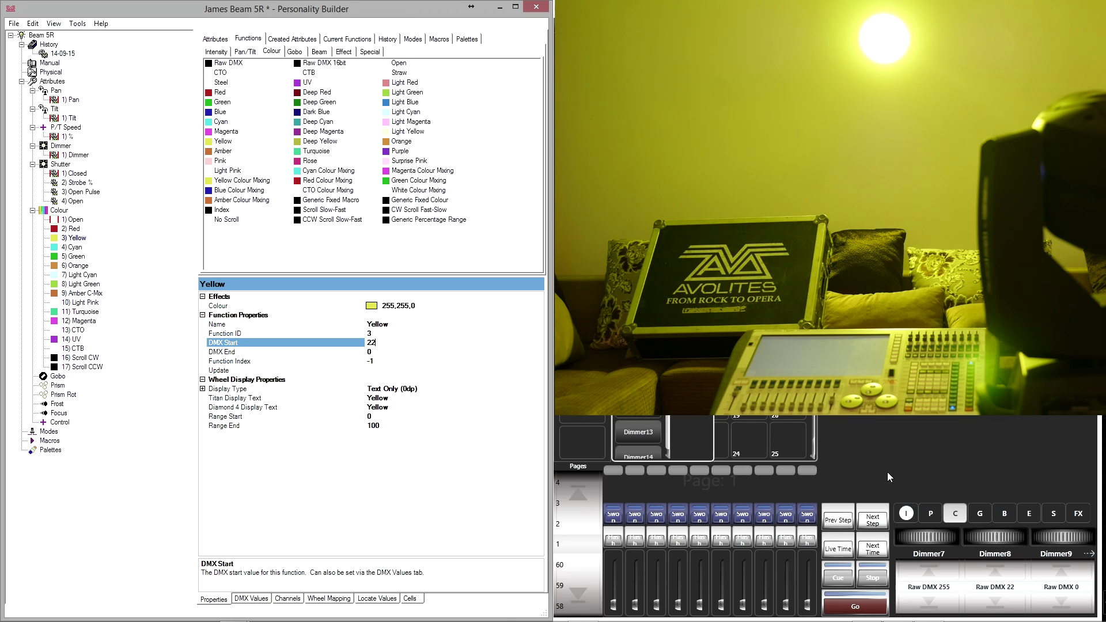
- Step Dimmer8 in TitanOne up to DMX 30 and back to 27, and enter the Yellow function's DMX End
{"action": "left_click", "coordinate": [998, 536]}
{"action": "scroll", "coordinate": [995, 536], "scroll_direction": "up", "scroll_amount": 1}
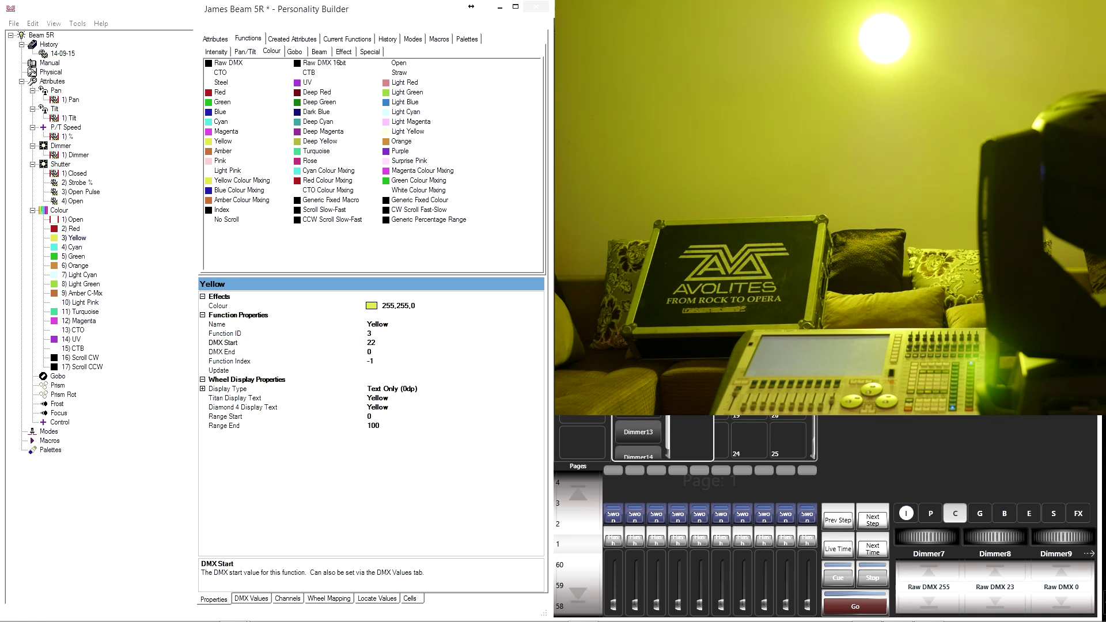
{"action": "scroll", "coordinate": [994, 536], "scroll_direction": "up", "scroll_amount": 5}
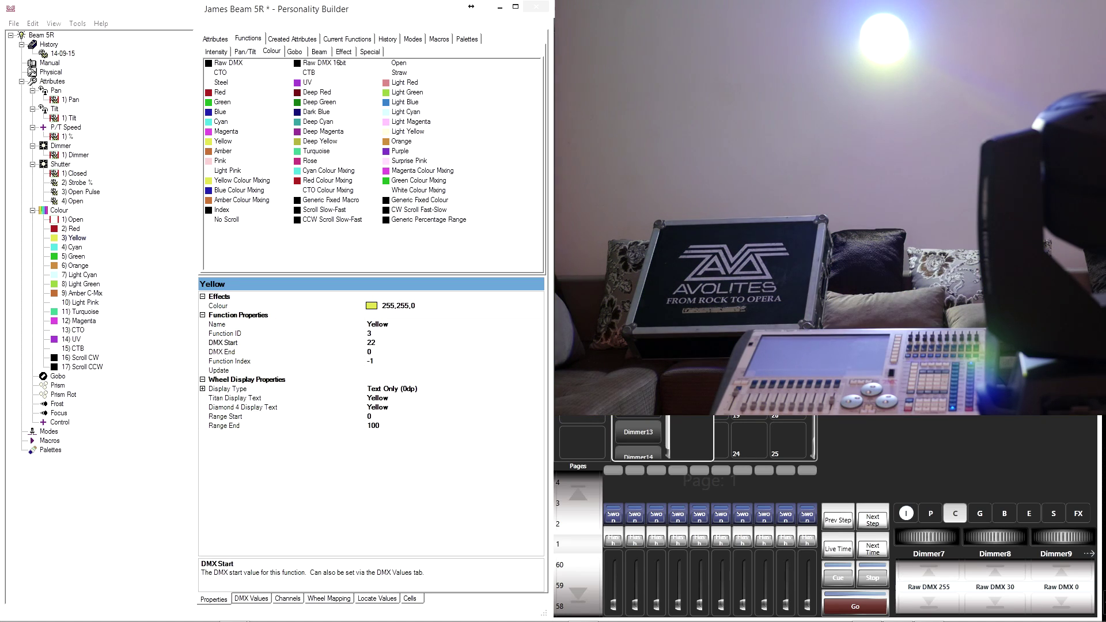
{"action": "scroll", "coordinate": [995, 536], "scroll_direction": "down", "scroll_amount": 4}
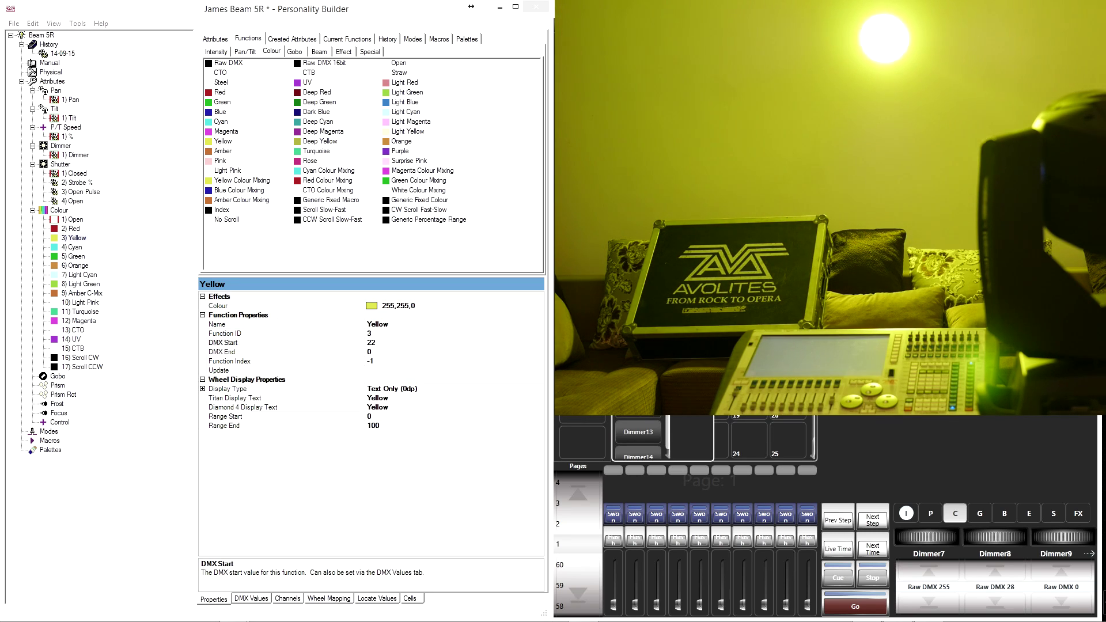
{"action": "scroll", "coordinate": [995, 536], "scroll_direction": "down", "scroll_amount": 1}
{"action": "left_click", "coordinate": [380, 352]}
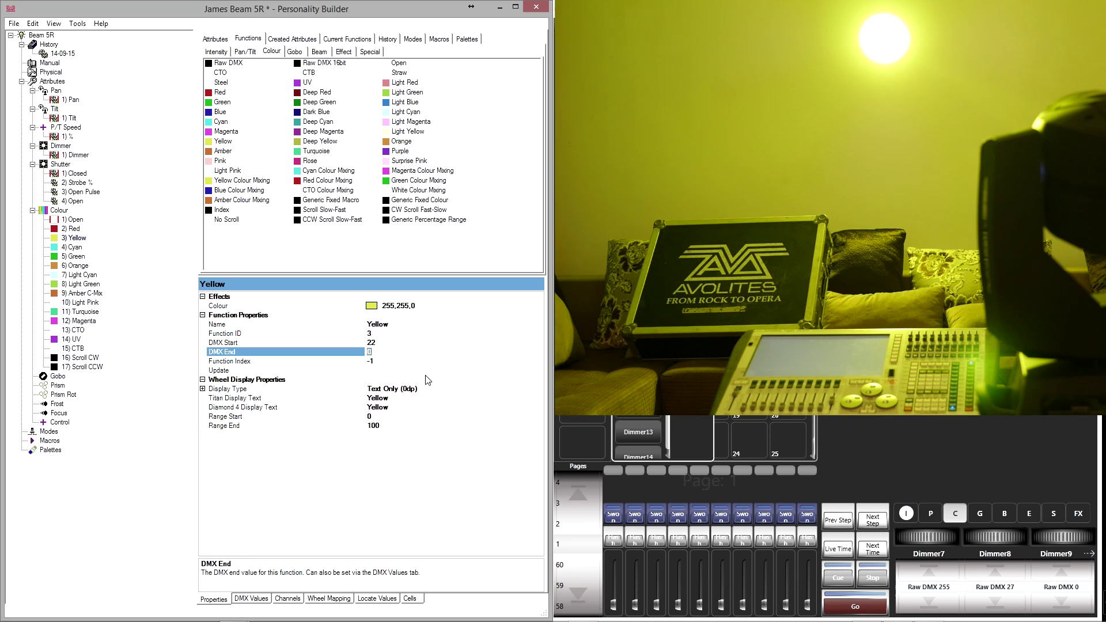
{"action": "type", "text": "1"}
- Enter the Green function's DMX Start and set its DMX End to 51
{"action": "left_click", "coordinate": [73, 256]}
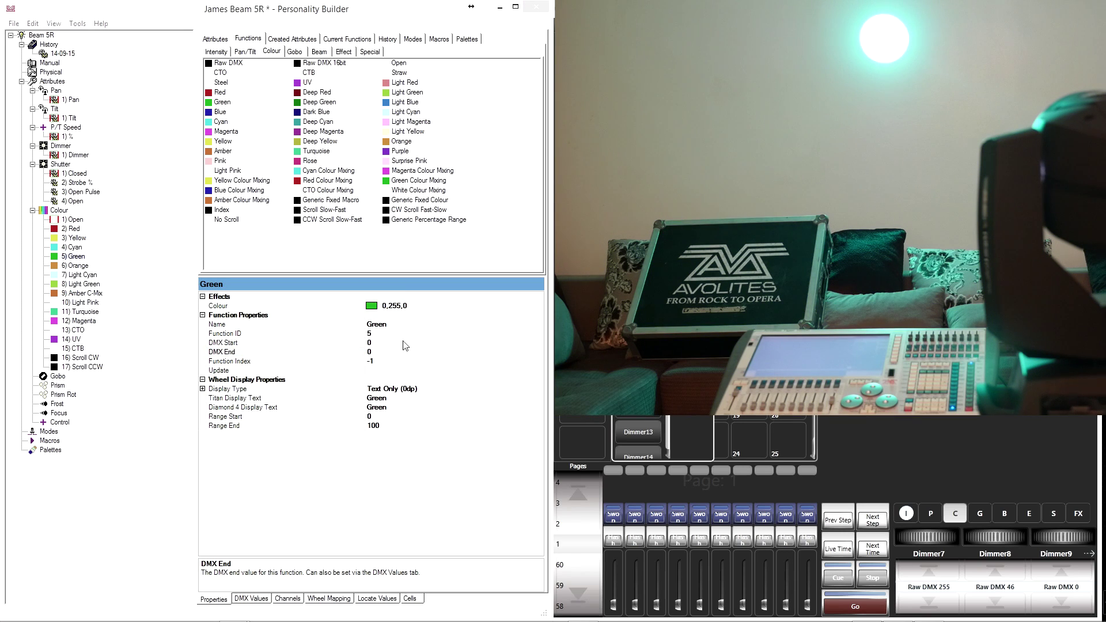
{"action": "left_click", "coordinate": [376, 344]}
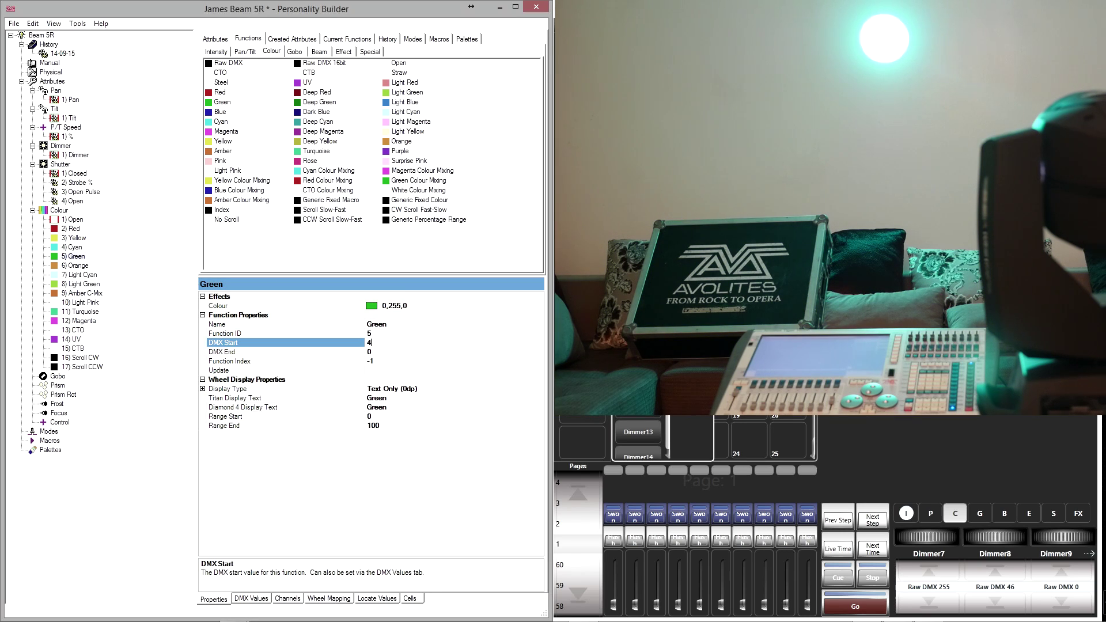
{"action": "key", "text": "Tab"}
{"action": "type", "text": "51"}
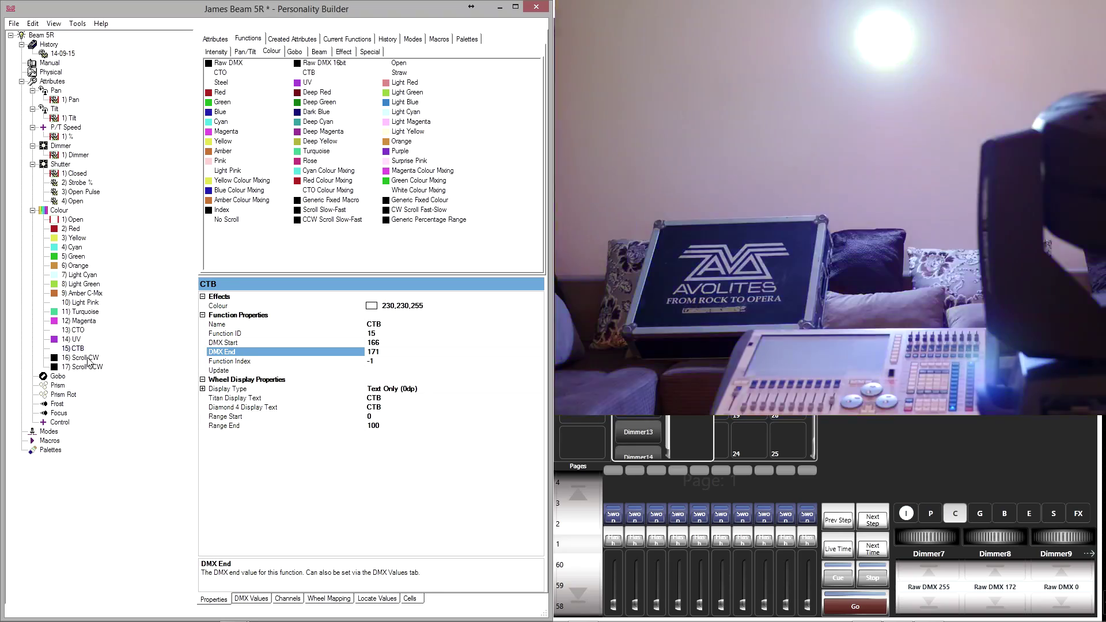
- Set the Scroll CW function's DMX Start to 172 and its Display Type to Value (0dp)
{"action": "left_click", "coordinate": [88, 358]}
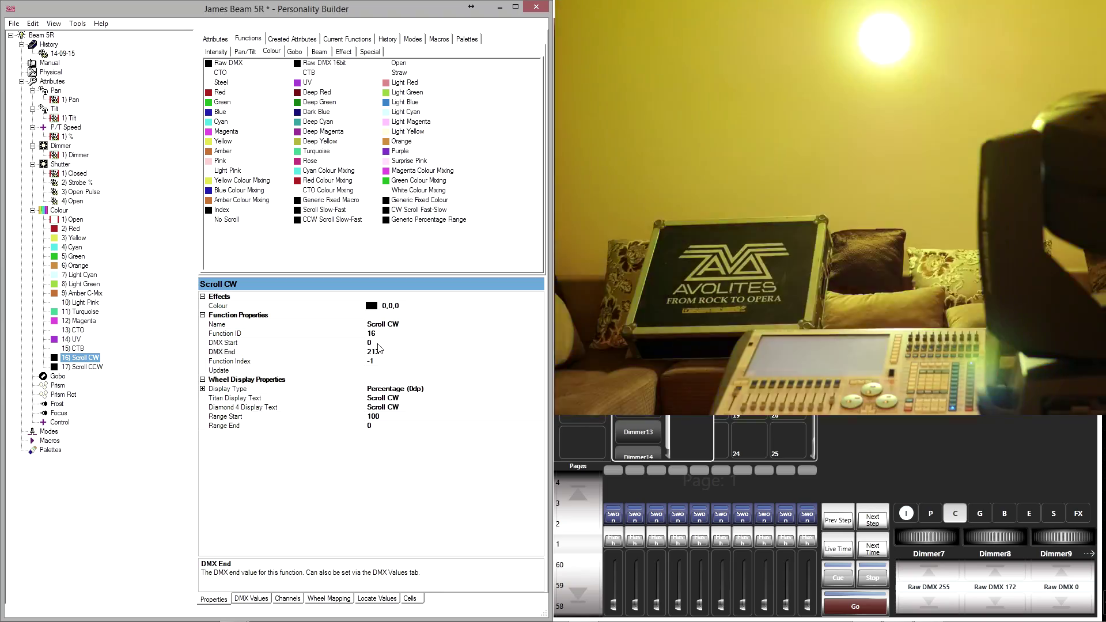
{"action": "left_click", "coordinate": [379, 344]}
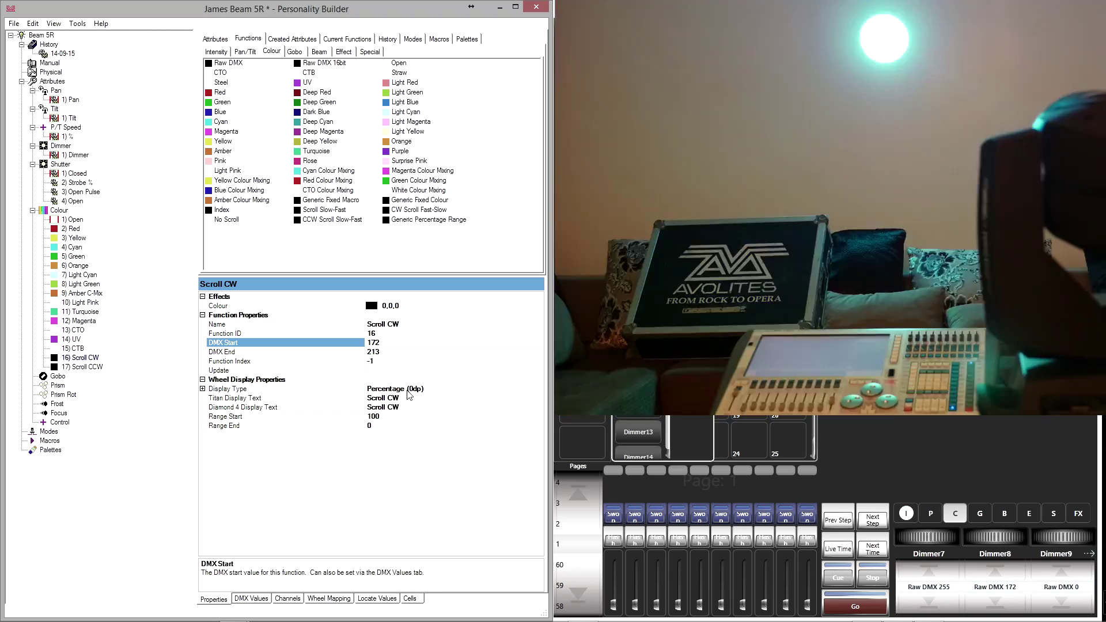
{"action": "left_click", "coordinate": [407, 390]}
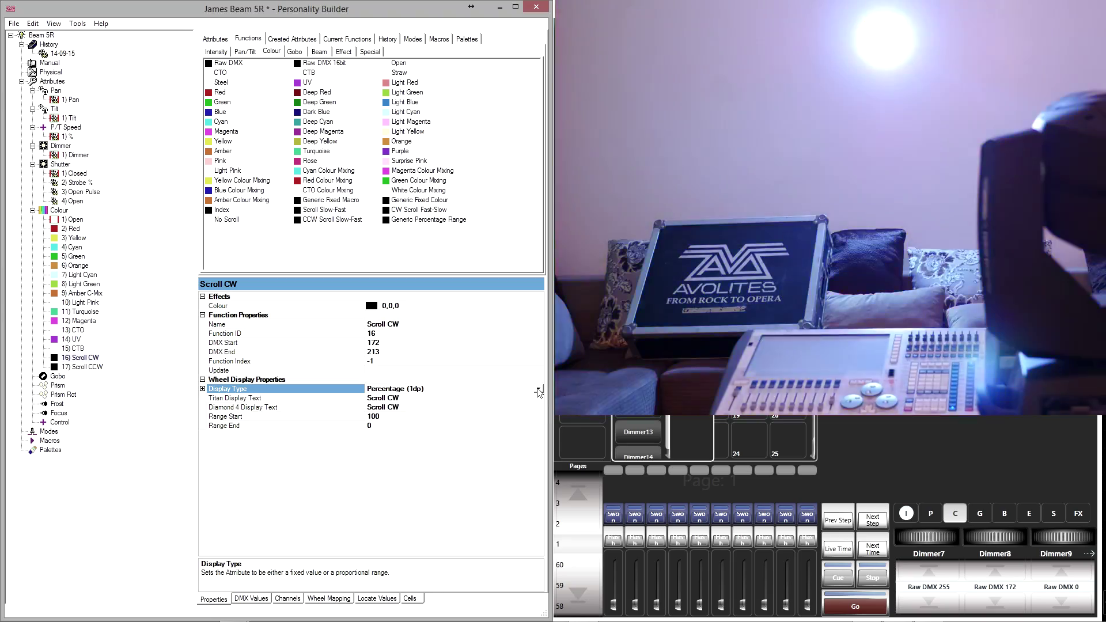
{"action": "left_click", "coordinate": [538, 390]}
{"action": "left_click", "coordinate": [419, 407]}
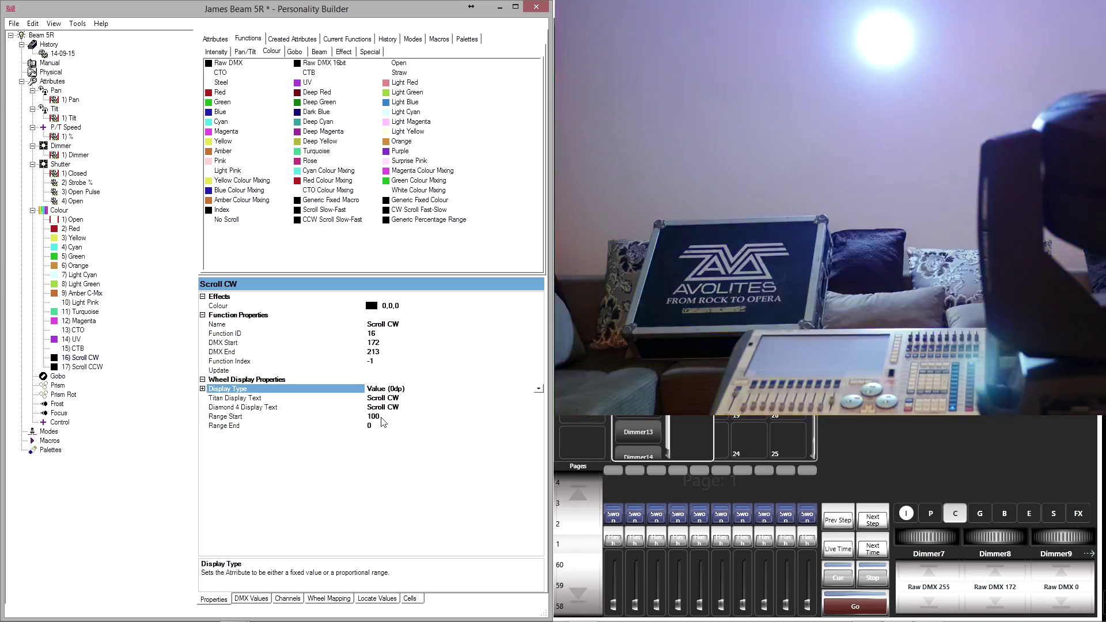
- Set the Scroll CW function's Range Start to 40 and the Scroll CCW function's DMX End to 255
{"action": "left_click", "coordinate": [381, 417]}
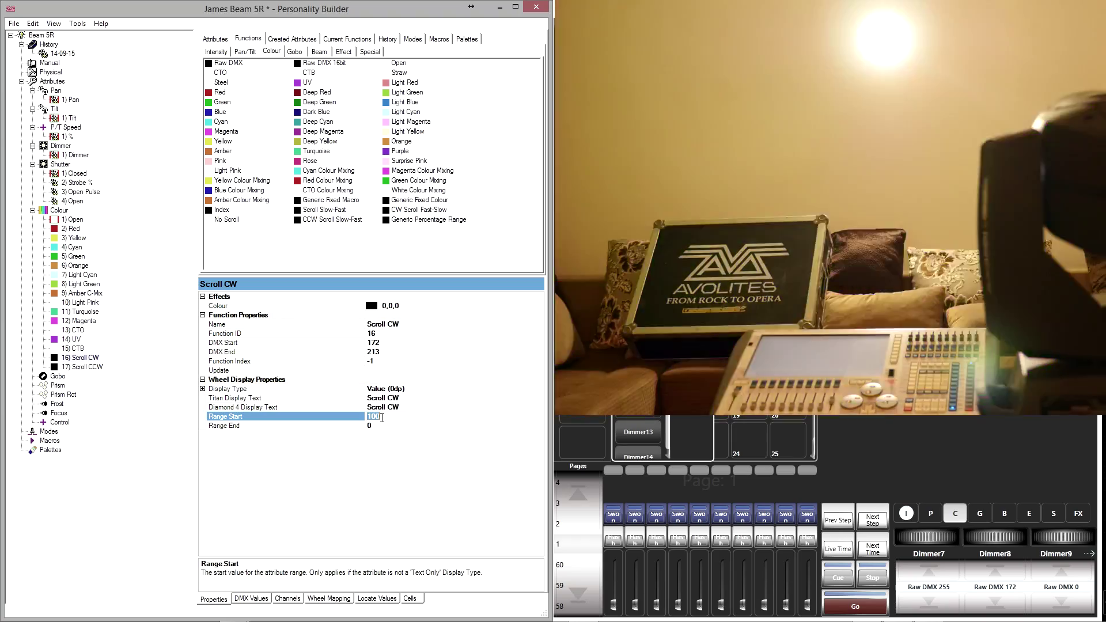
{"action": "type", "text": "40"}
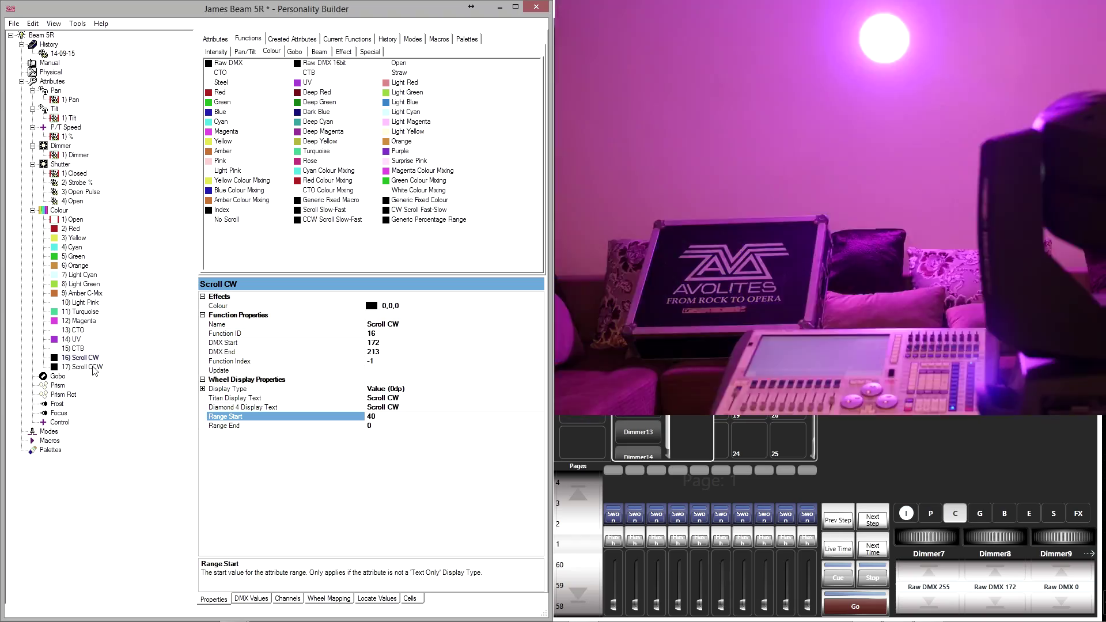
{"action": "left_click", "coordinate": [94, 367]}
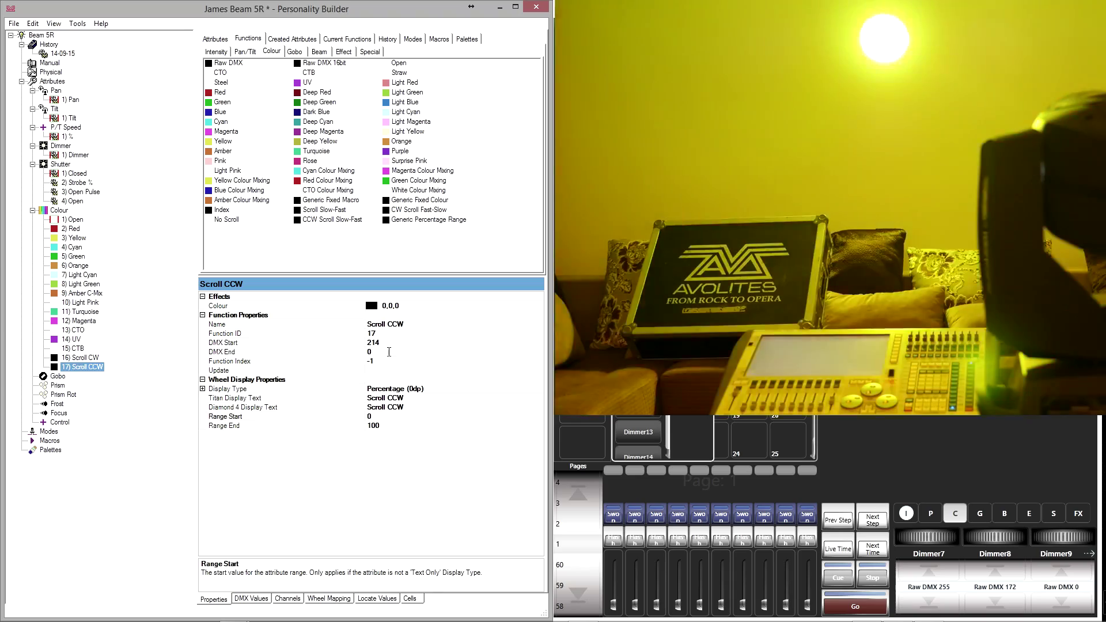
{"action": "left_click", "coordinate": [390, 352]}
{"action": "type", "text": "255"}
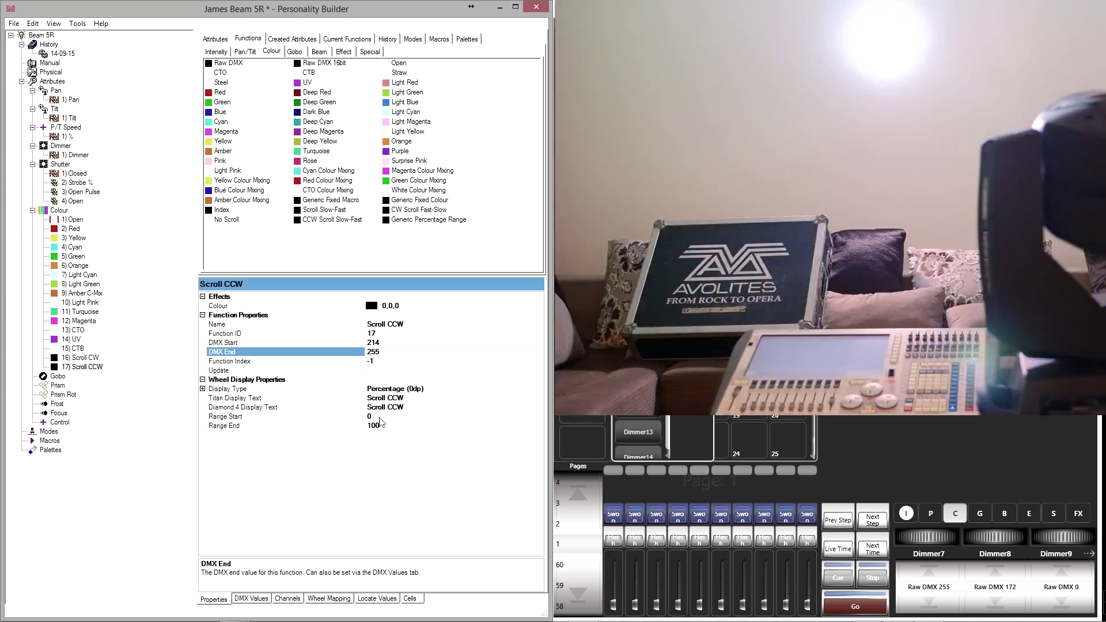
- Set the Scroll CCW function's Range End to 41 and its Display Type to Value (0dp)
{"action": "left_click", "coordinate": [380, 425]}
{"action": "type", "text": "4"}
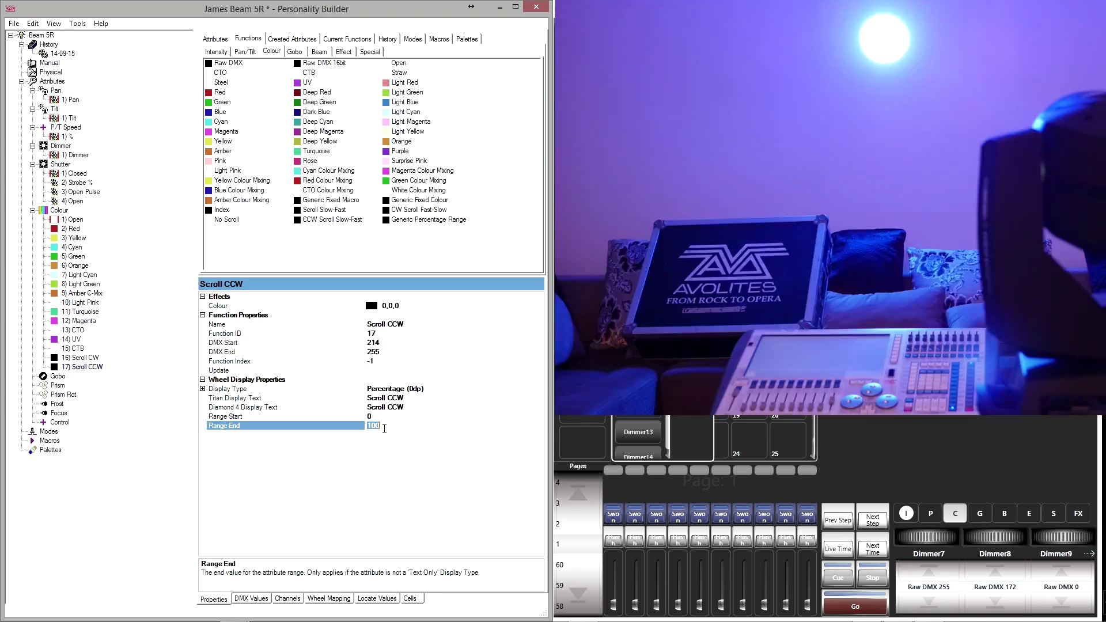
{"action": "type", "text": "1"}
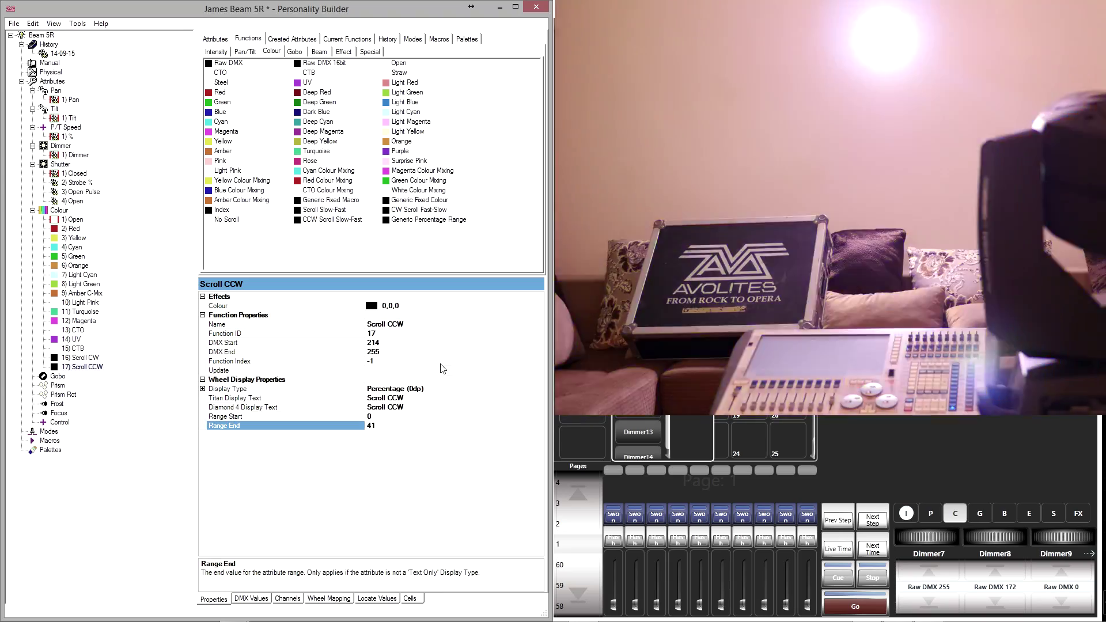
{"action": "double_click", "coordinate": [443, 388]}
{"action": "left_click", "coordinate": [443, 389]}
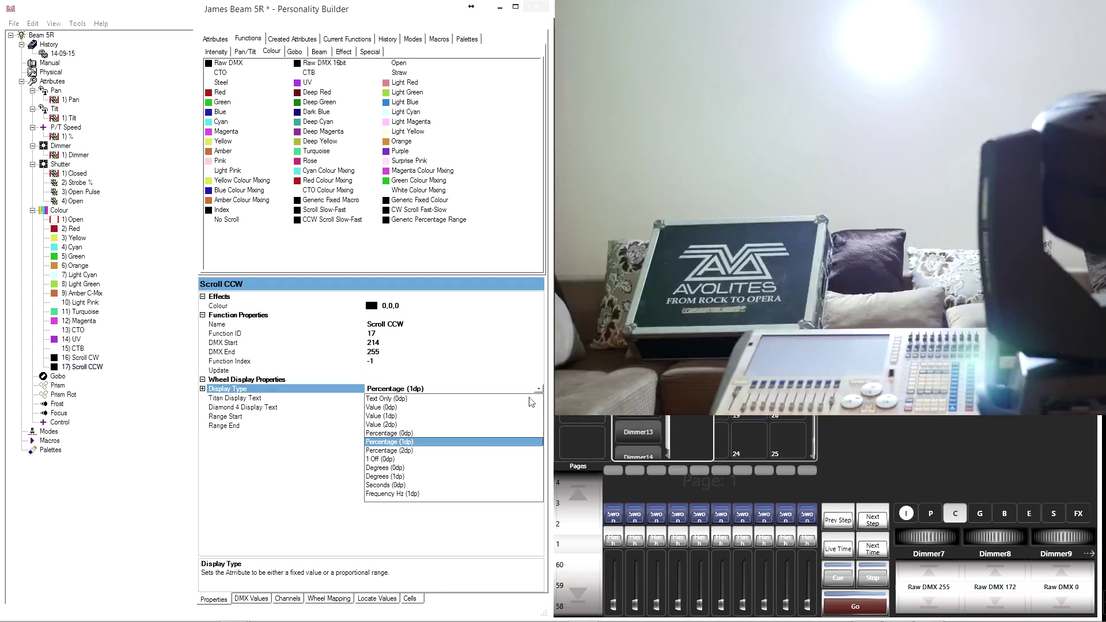
{"action": "left_click", "coordinate": [383, 407]}
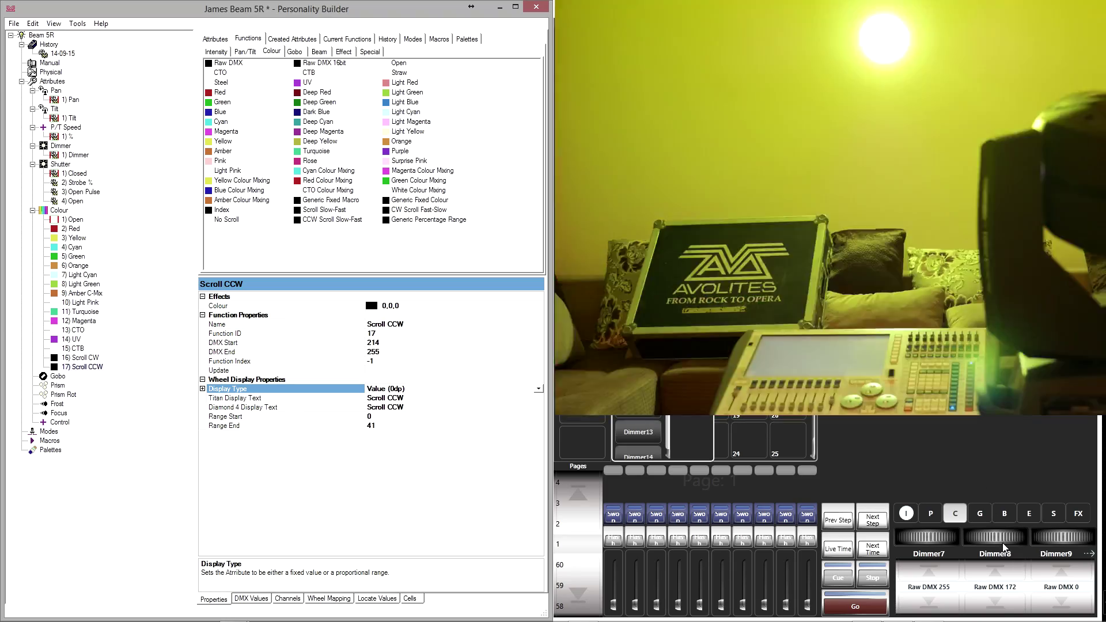
- Turn Dimmer8 in TitanOne down to DMX 0 and return to Personality Builder
{"action": "left_click_drag", "start_coordinate": [1007, 539], "coordinate": [1003, 543]}
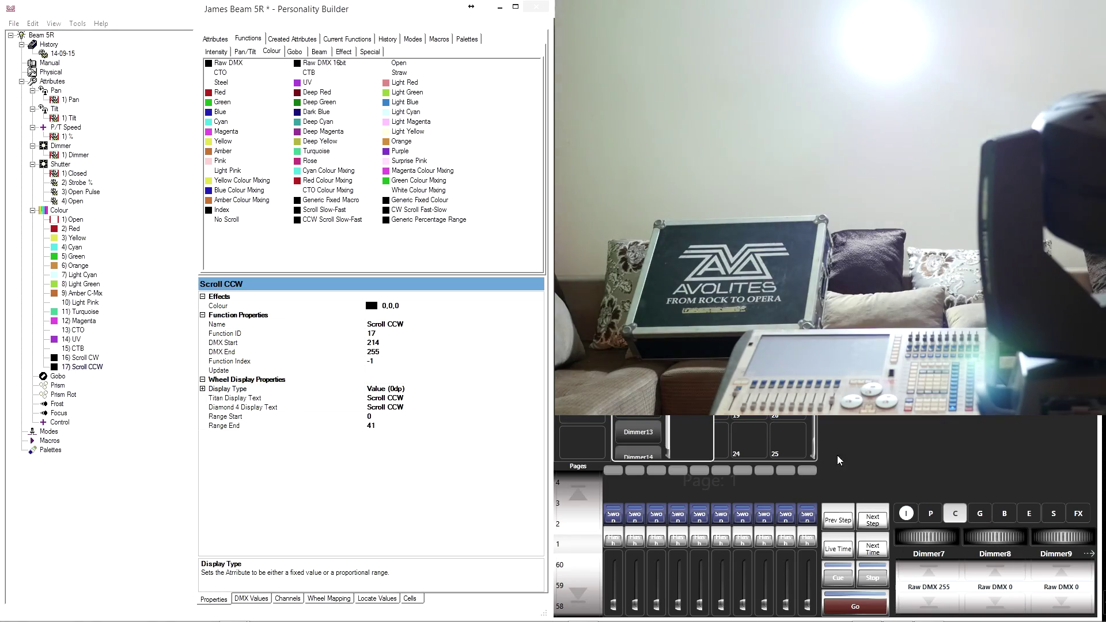
{"action": "left_click", "coordinate": [399, 471]}
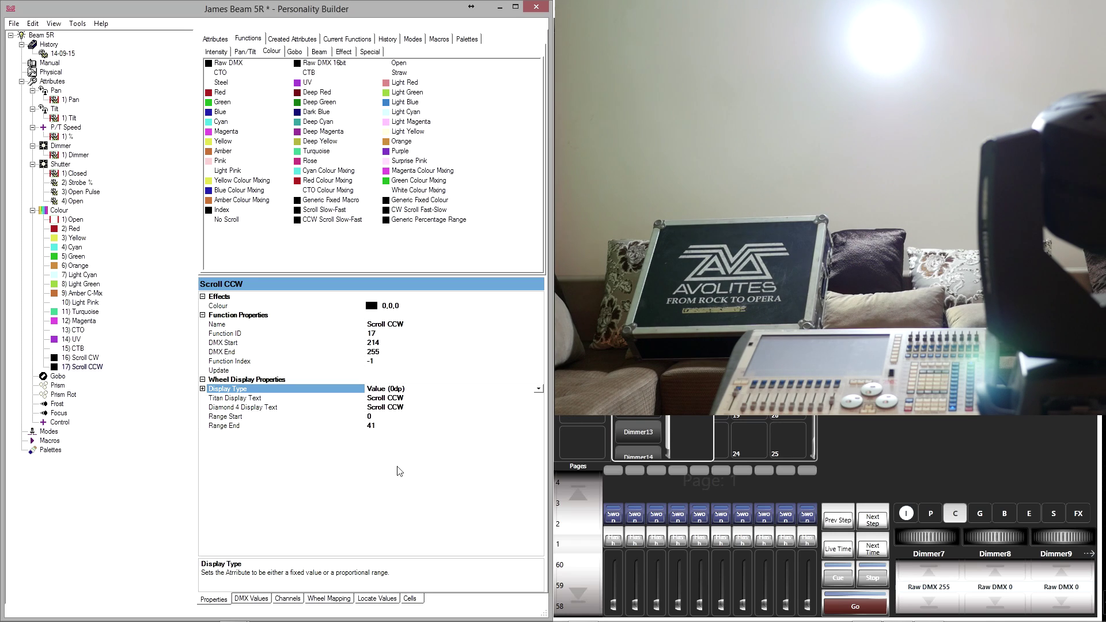
- Add the Open function and the functions Gobo 1 through Gobo 13 to the Gobo attribute
{"action": "left_click", "coordinate": [61, 377]}
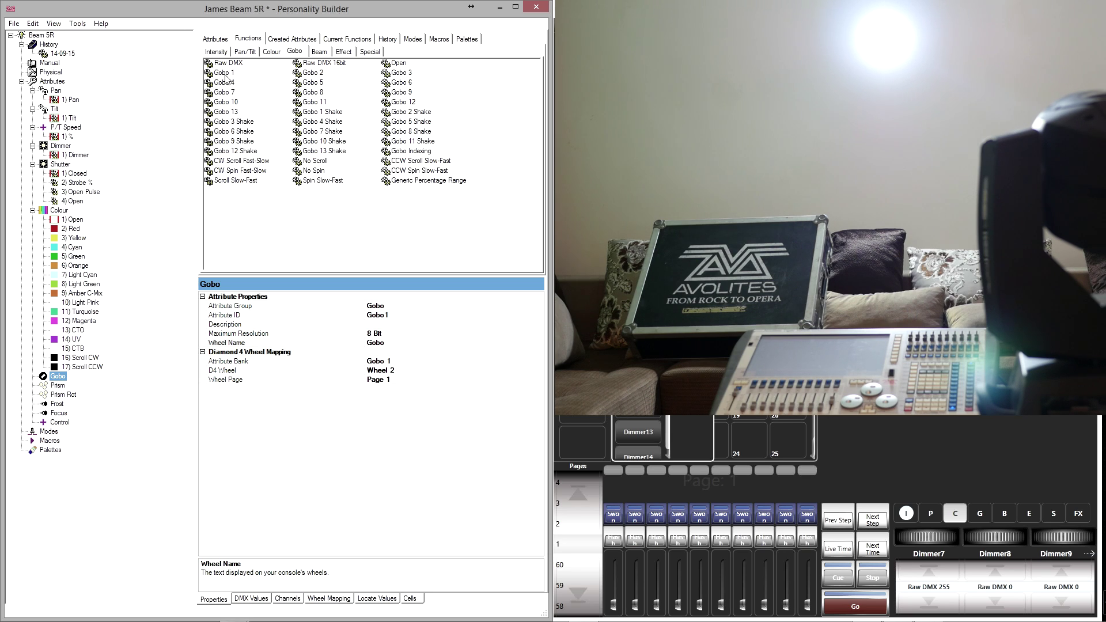
{"action": "double_click", "coordinate": [402, 64]}
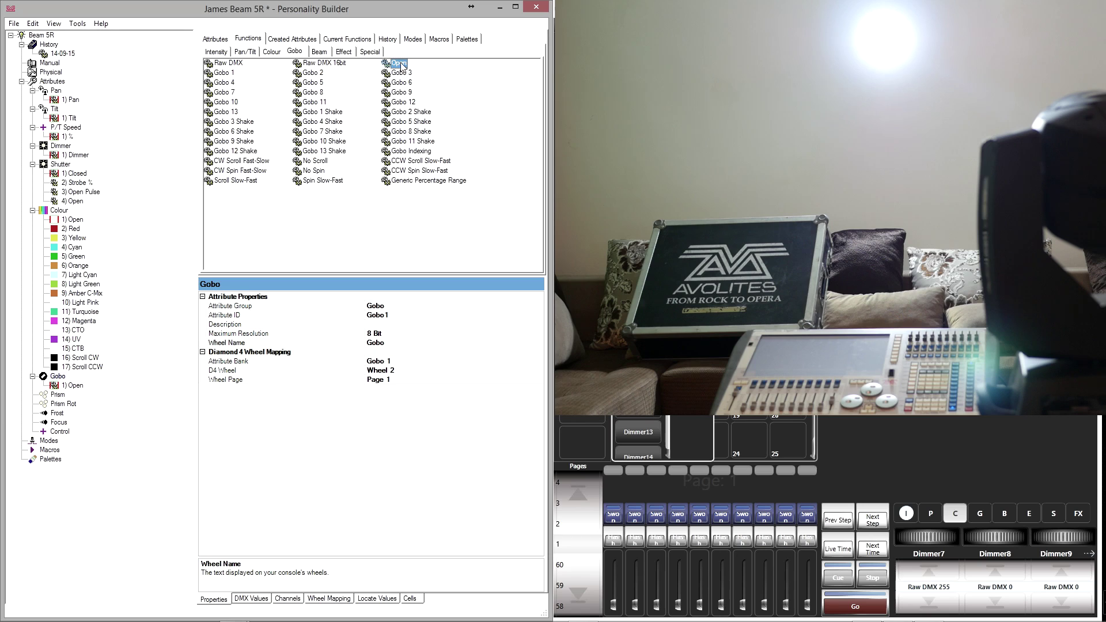
{"action": "double_click", "coordinate": [226, 73]}
{"action": "double_click", "coordinate": [311, 75]}
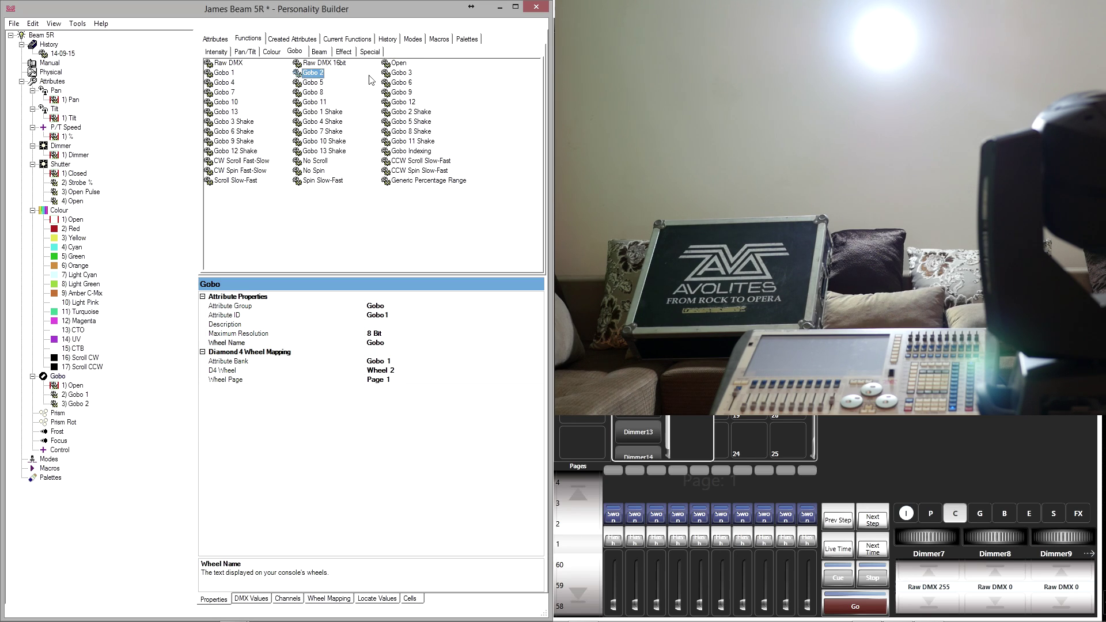
{"action": "double_click", "coordinate": [399, 75]}
{"action": "double_click", "coordinate": [225, 84]}
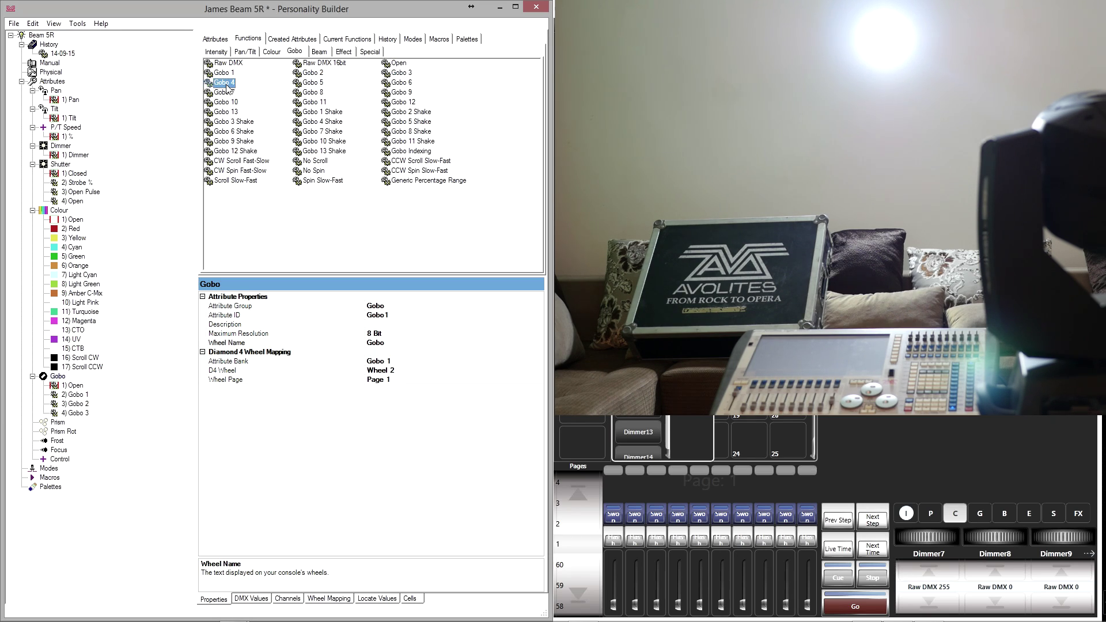
{"action": "double_click", "coordinate": [308, 84]}
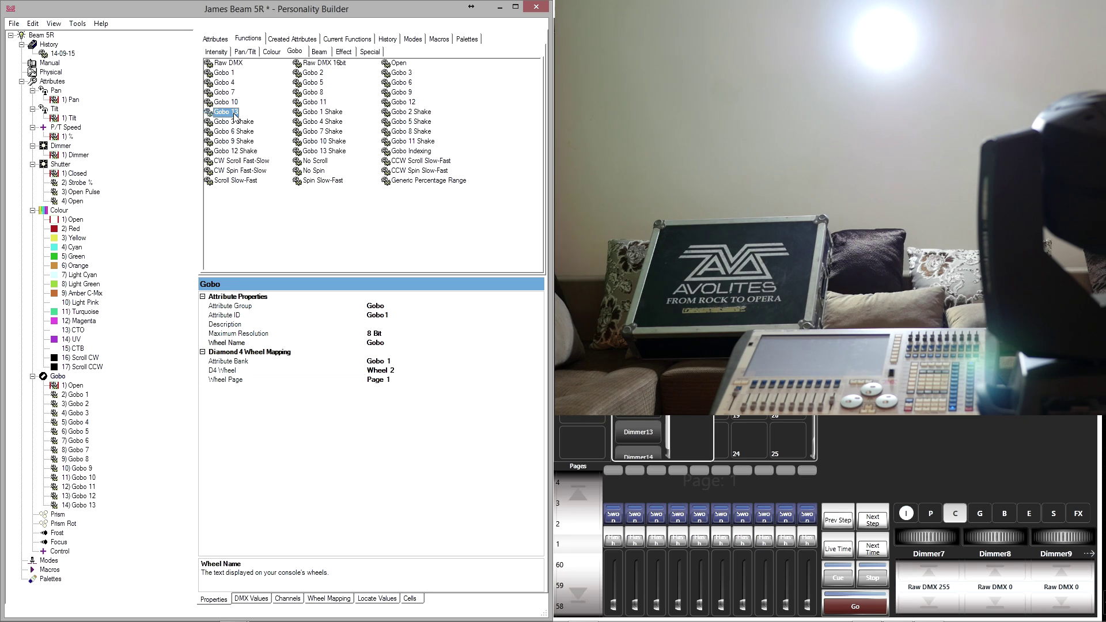
- Add four extra copies of the Gobo 13 function to the Gobo attribute
{"action": "double_click", "coordinate": [234, 115]}
{"action": "double_click", "coordinate": [235, 115]}
{"action": "double_click", "coordinate": [235, 115]}
{"action": "double_click", "coordinate": [235, 115]}
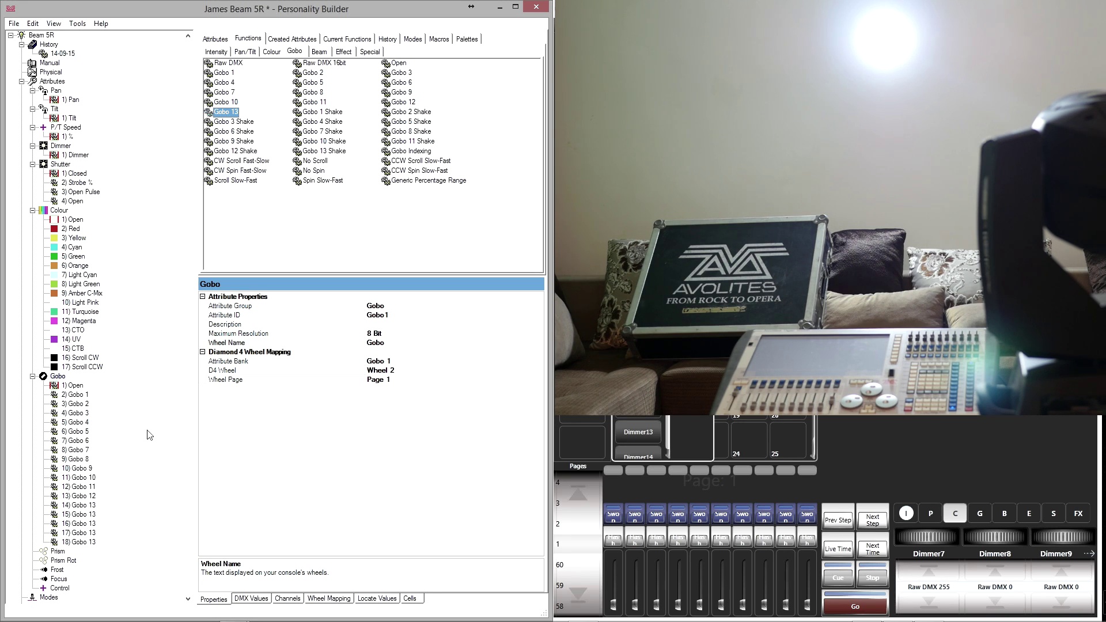
- Rename the four duplicate Gobo 13 functions as Gobo 14, Gobo 15, Gobo 16 and Gobo 17
{"action": "left_click", "coordinate": [86, 515]}
{"action": "left_click", "coordinate": [409, 333]}
{"action": "key", "text": "BackSpace"}
{"action": "type", "text": "4"}
{"action": "key", "text": "Return"}
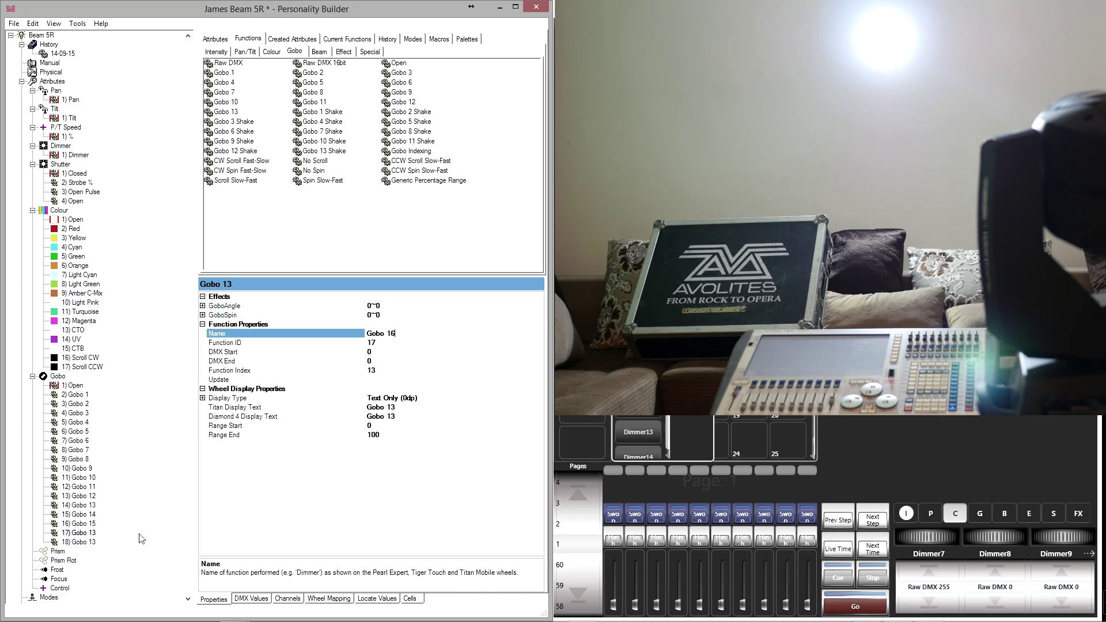
{"action": "left_click", "coordinate": [80, 541]}
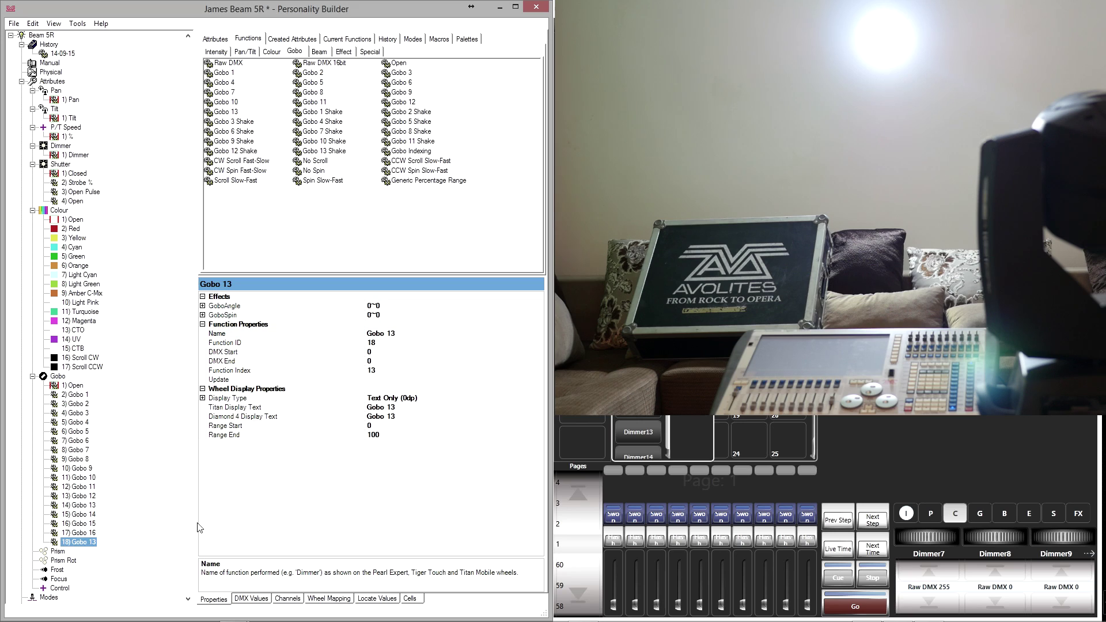
{"action": "left_click", "coordinate": [411, 332]}
{"action": "type", "text": "7"}
{"action": "key", "text": "Return"}
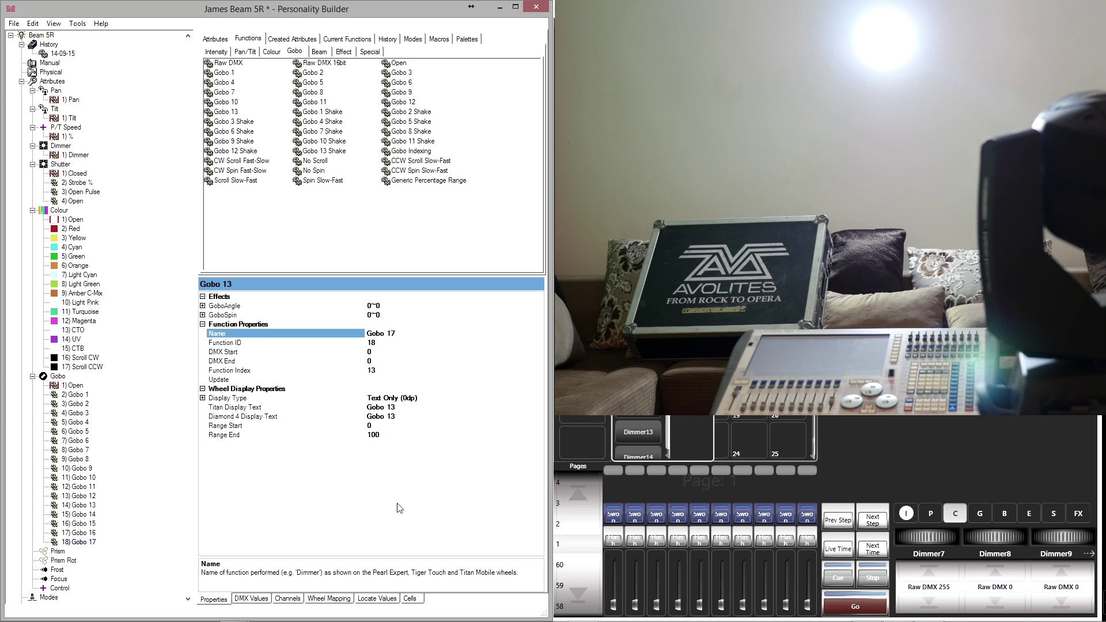
- Add the Open and Prism effect functions to the Prism attribute
{"action": "left_click", "coordinate": [343, 51]}
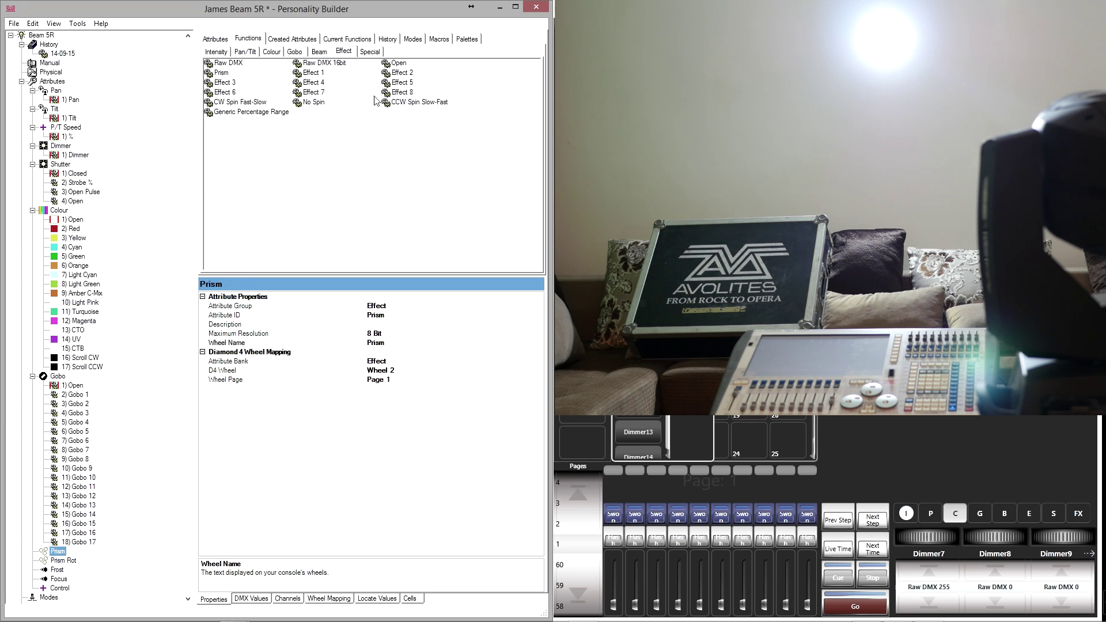
{"action": "double_click", "coordinate": [399, 64]}
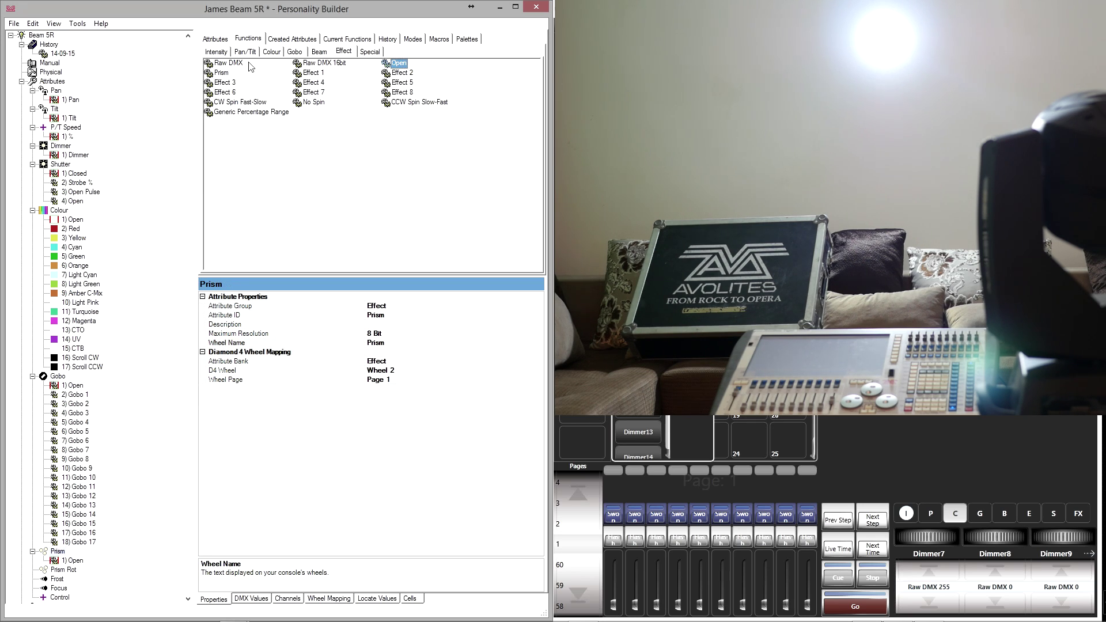
{"action": "double_click", "coordinate": [222, 73]}
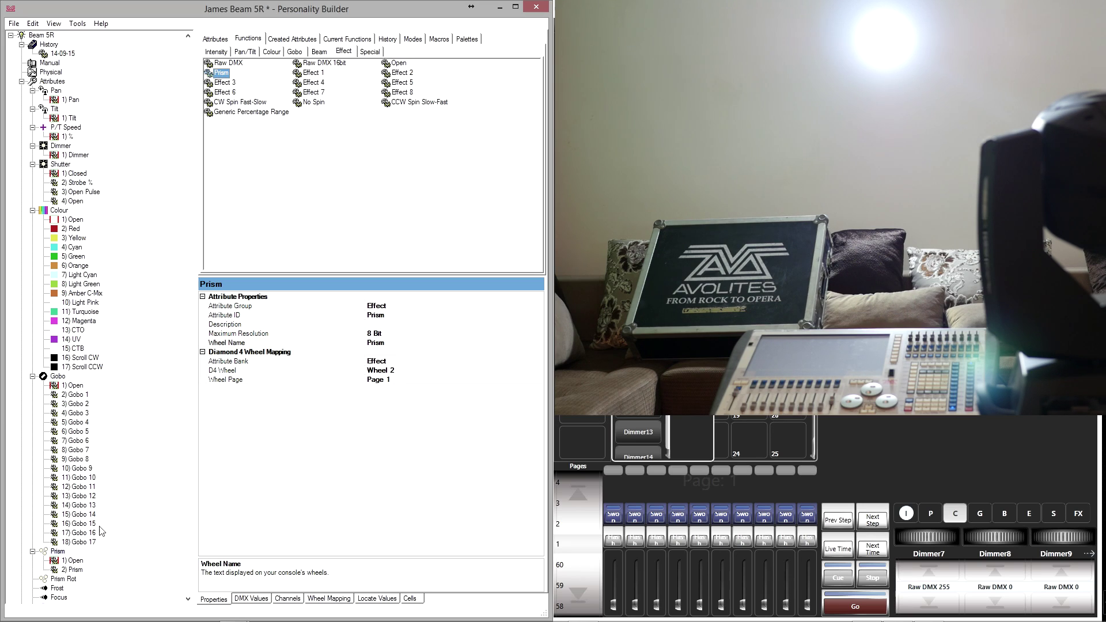
- Select the Prism attribute's Open function and test the Dimmer10 wheel in TitanOne
{"action": "left_click", "coordinate": [80, 562]}
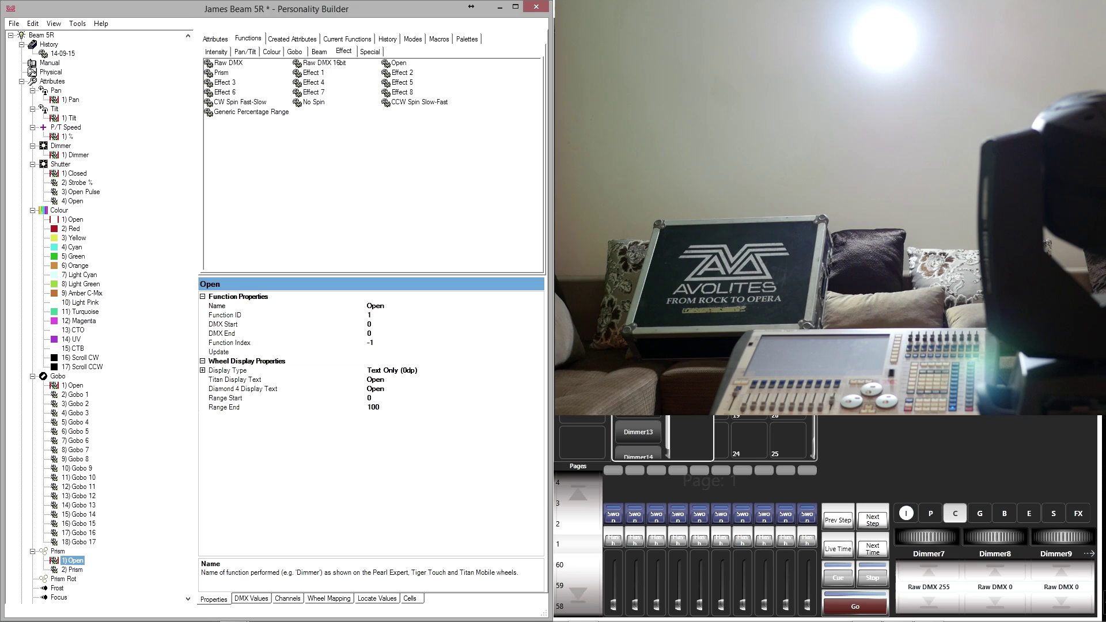
{"action": "left_click", "coordinate": [734, 440]}
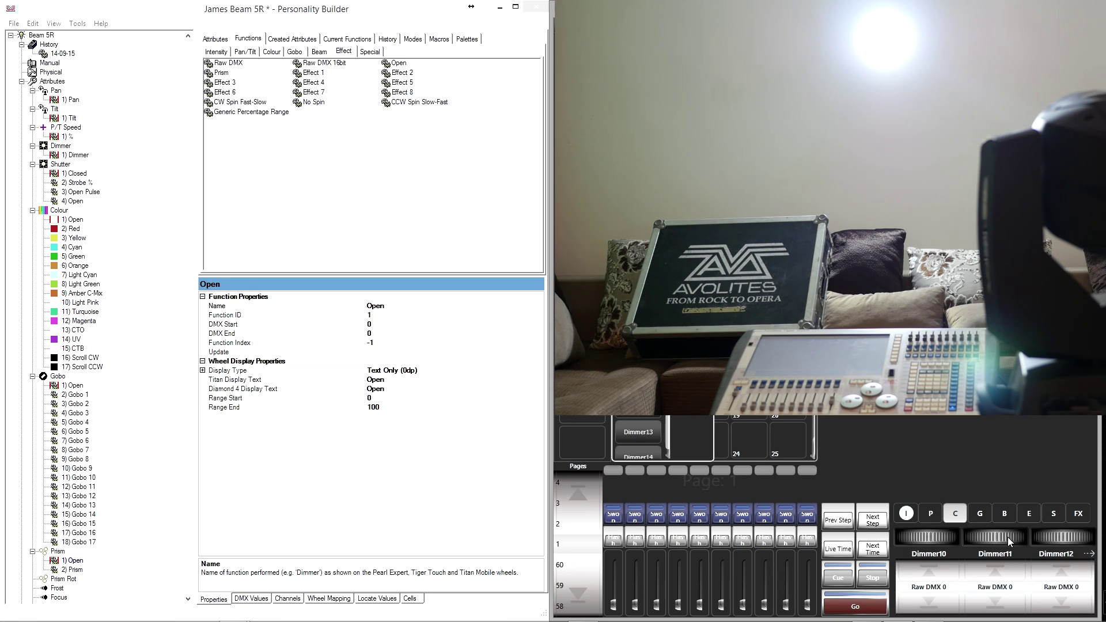
{"action": "mouse_move", "coordinate": [927, 537]}
{"action": "left_mouse_down"}
{"action": "mouse_move", "coordinate": [979, 537]}
{"action": "mouse_move", "coordinate": [909, 537]}
{"action": "left_mouse_up"}
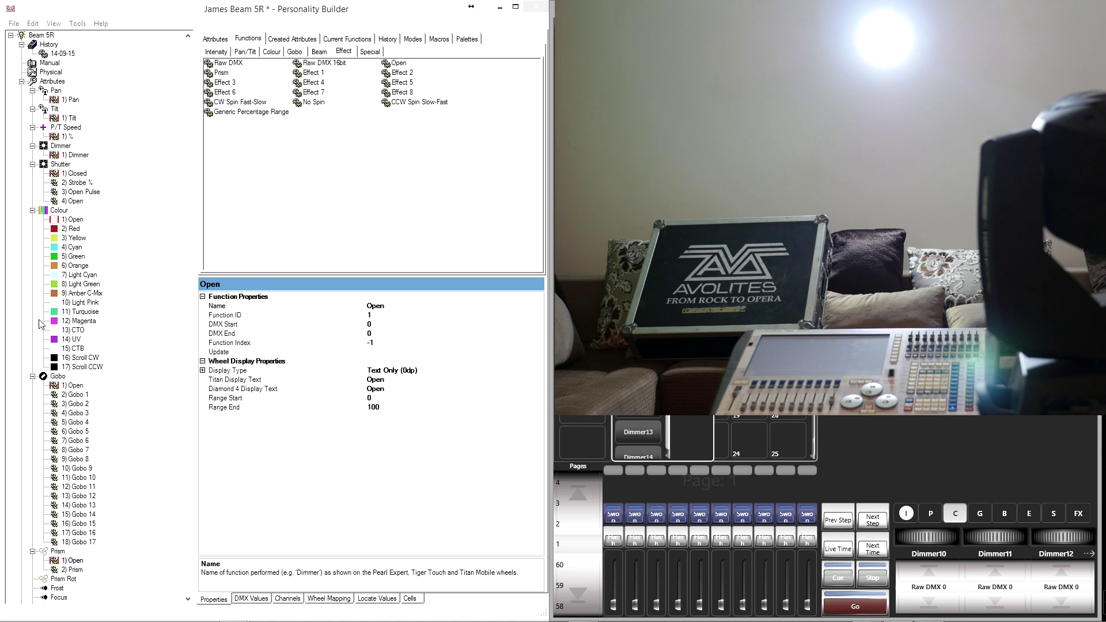
- Collapse the Gobo, Colour and Shutter attributes and set the DMX End of the Prism attribute's Open function to 127
{"action": "left_click", "coordinate": [33, 376]}
{"action": "left_click", "coordinate": [33, 211]}
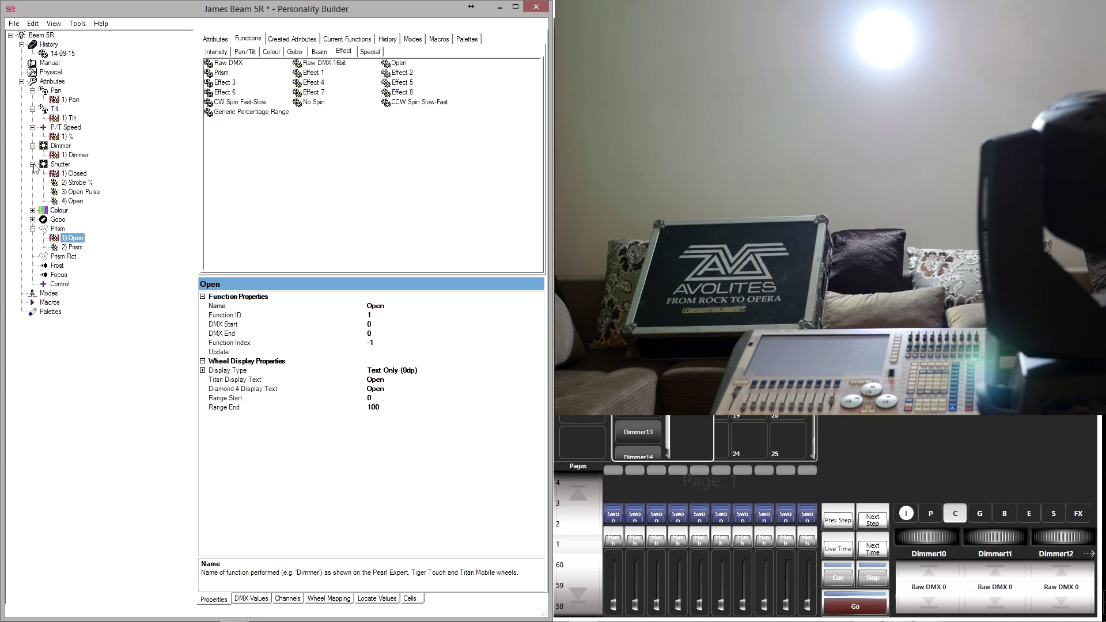
{"action": "left_click", "coordinate": [33, 164]}
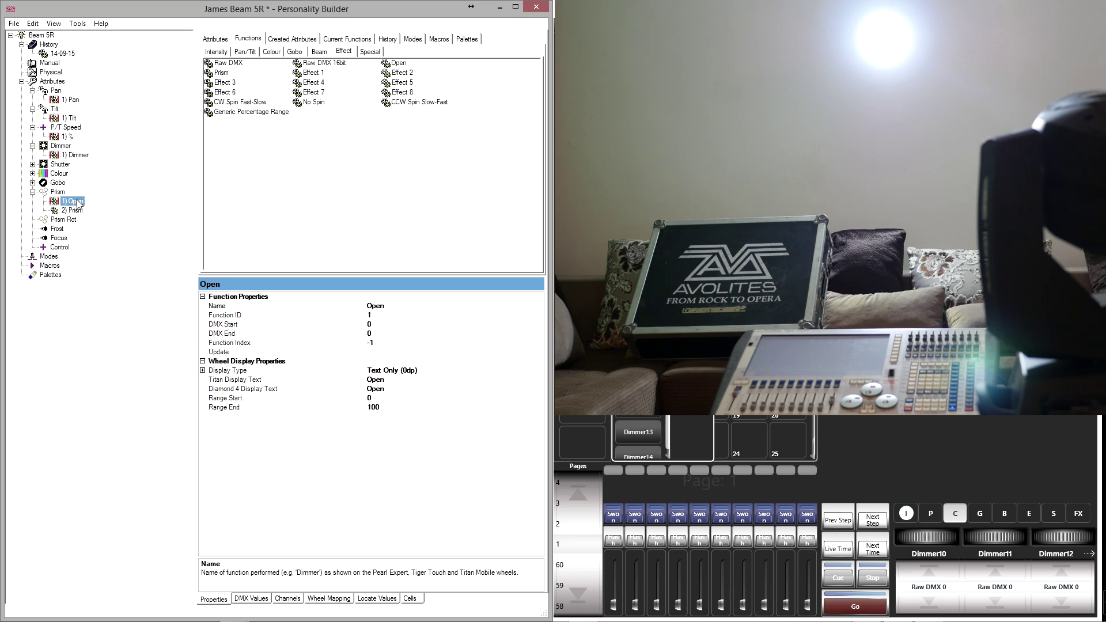
{"action": "left_click", "coordinate": [374, 333]}
{"action": "type", "text": "127"}
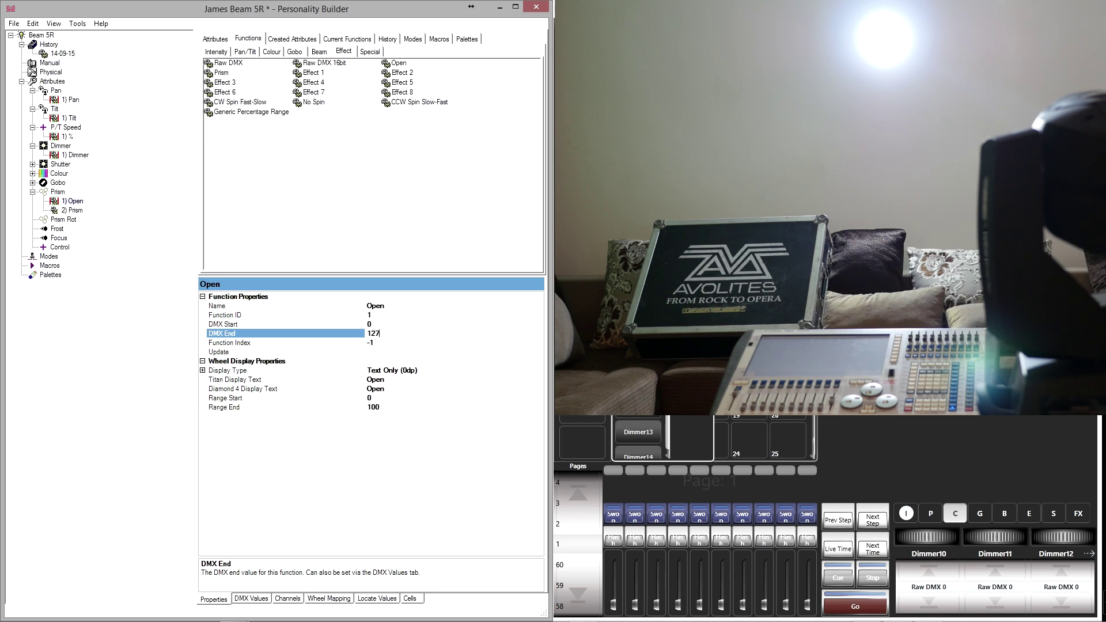
- Set the DMX Start of the Prism attribute's Prism function to 128
{"action": "left_click", "coordinate": [73, 211]}
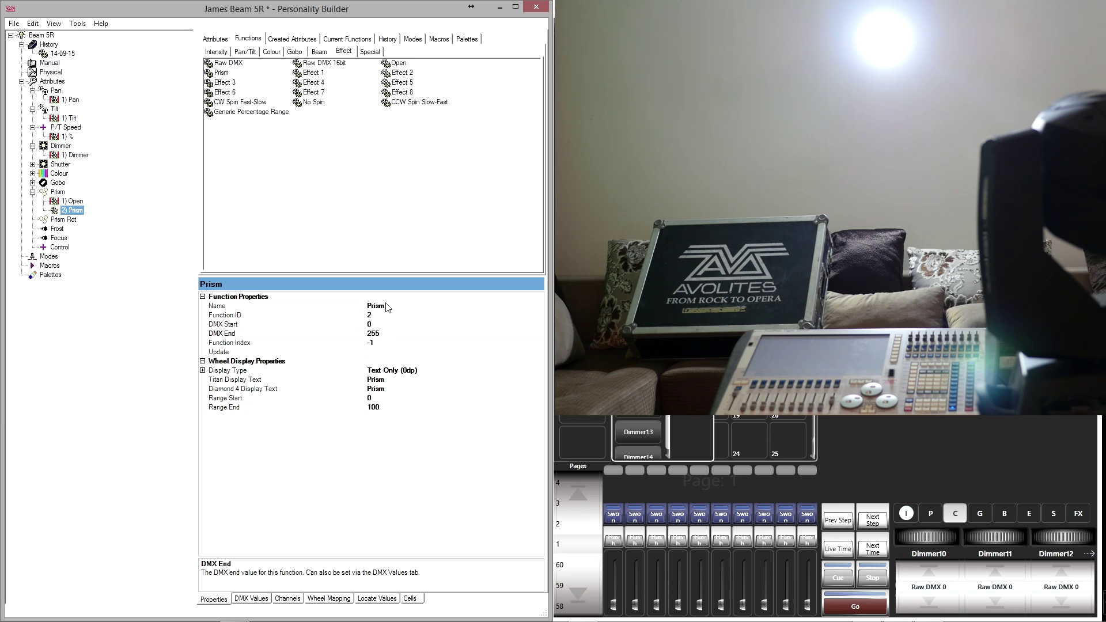
{"action": "left_click", "coordinate": [378, 324]}
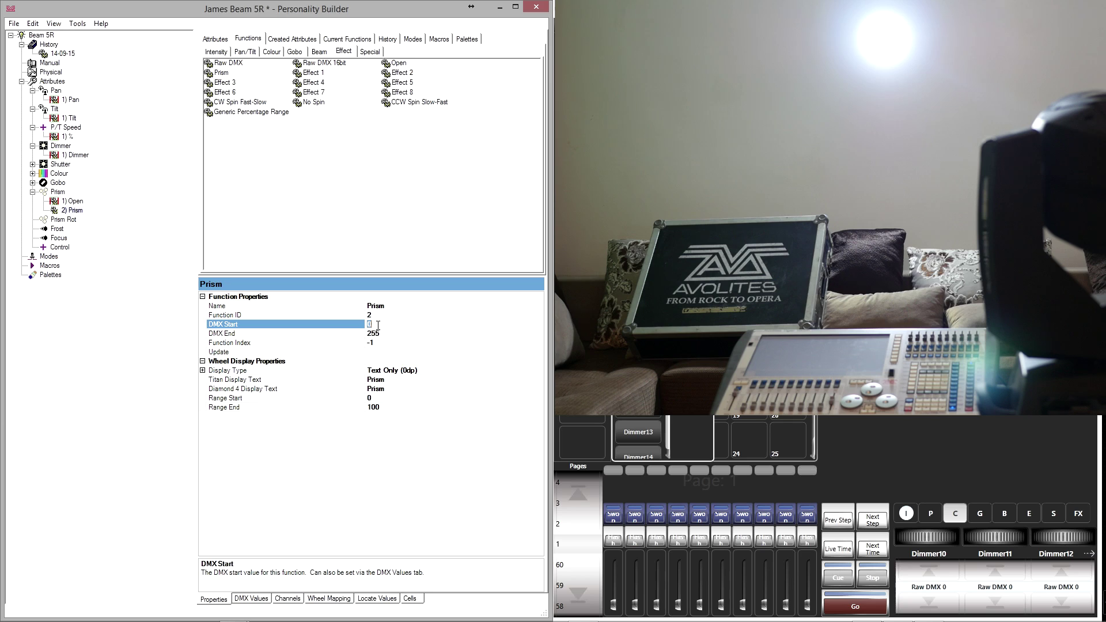
{"action": "type", "text": "128"}
- Add the Raw DMX, CW Spin Fast-Slow, No Spin and CCW Spin Slow-Fast functions to the Prism Rot attribute
{"action": "left_click", "coordinate": [74, 221]}
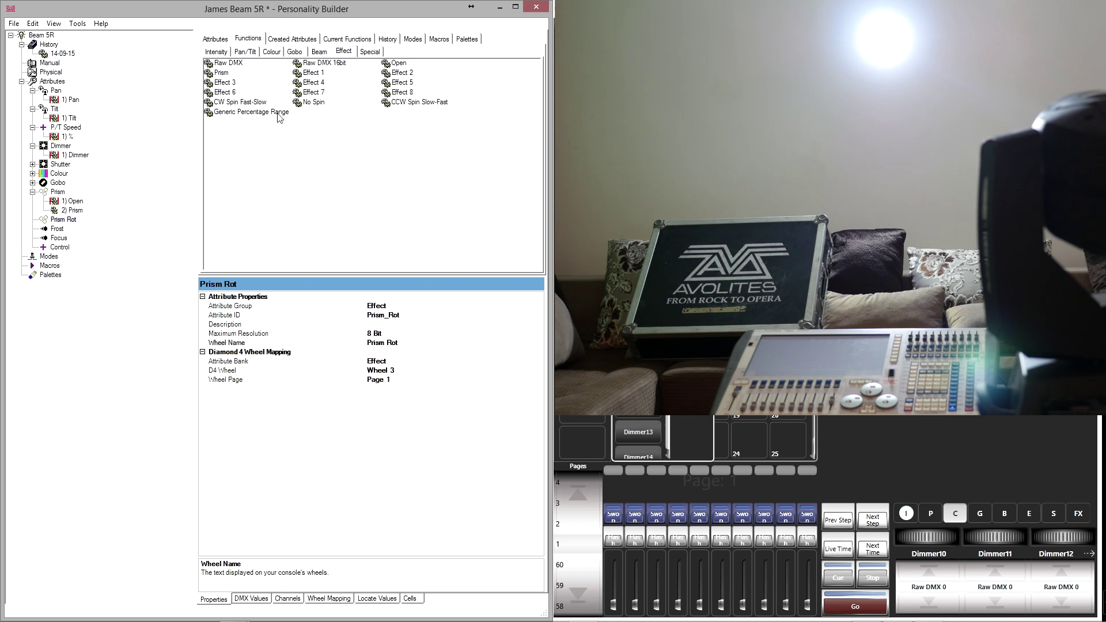
{"action": "double_click", "coordinate": [228, 64]}
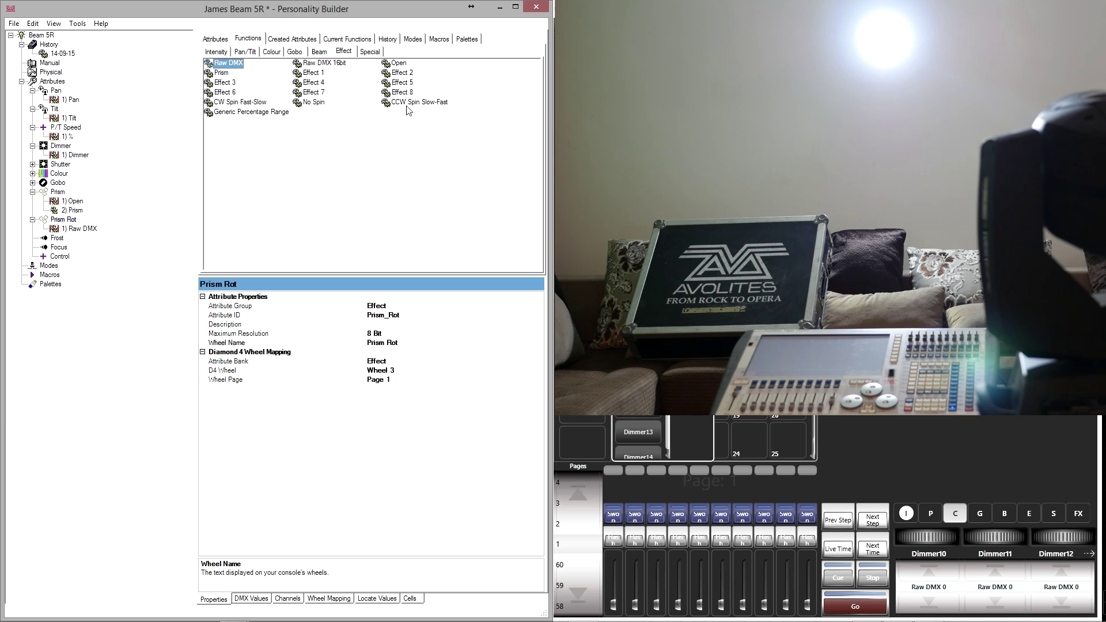
{"action": "double_click", "coordinate": [246, 103]}
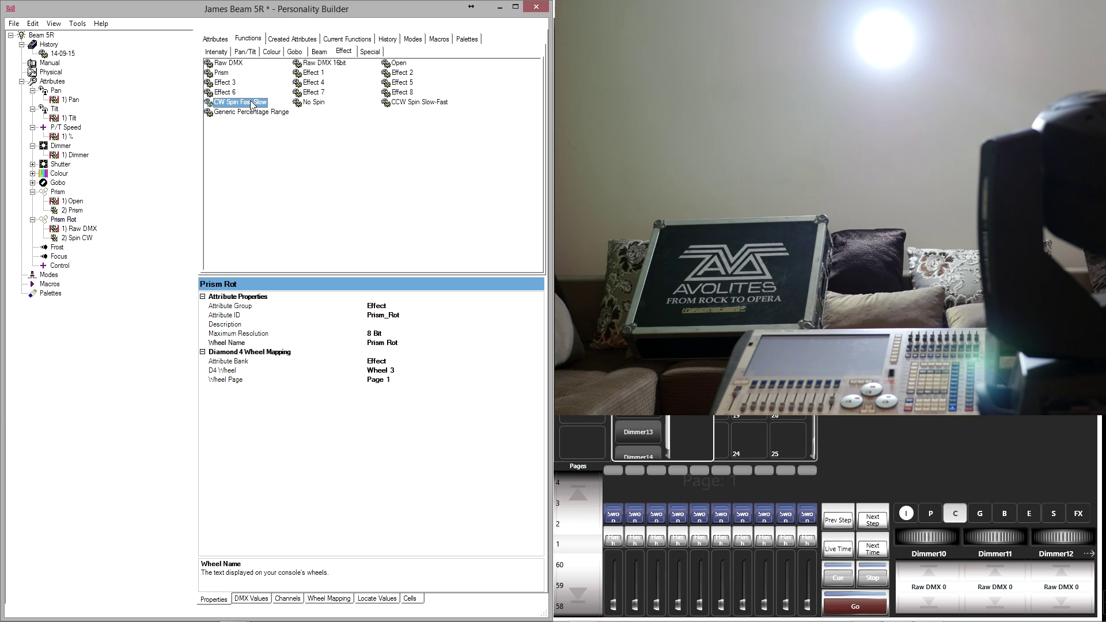
{"action": "double_click", "coordinate": [314, 102]}
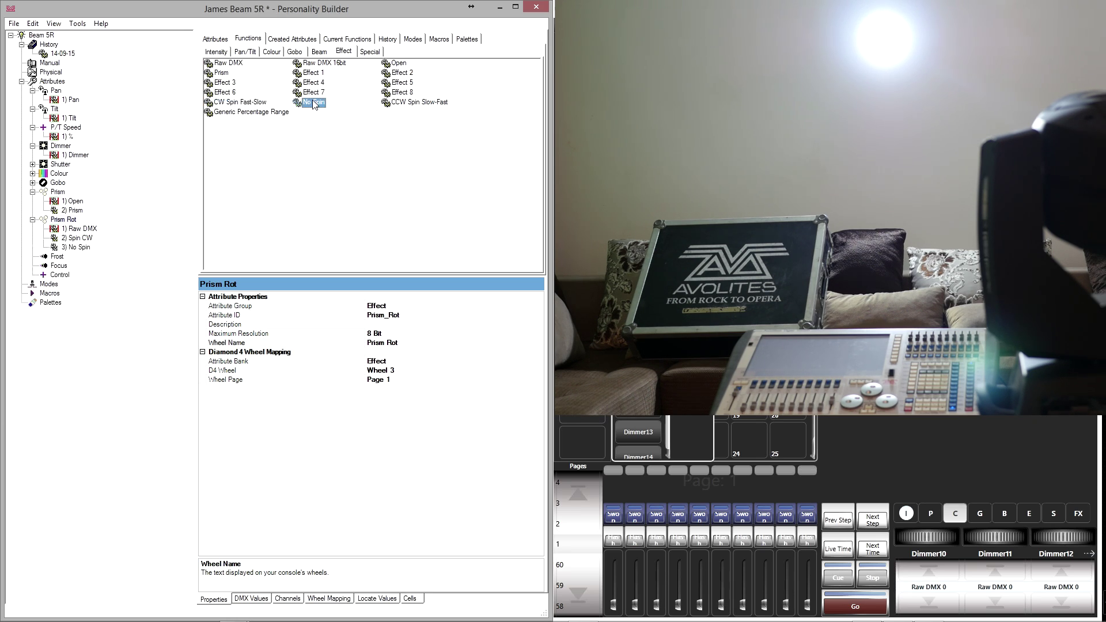
{"action": "double_click", "coordinate": [418, 104]}
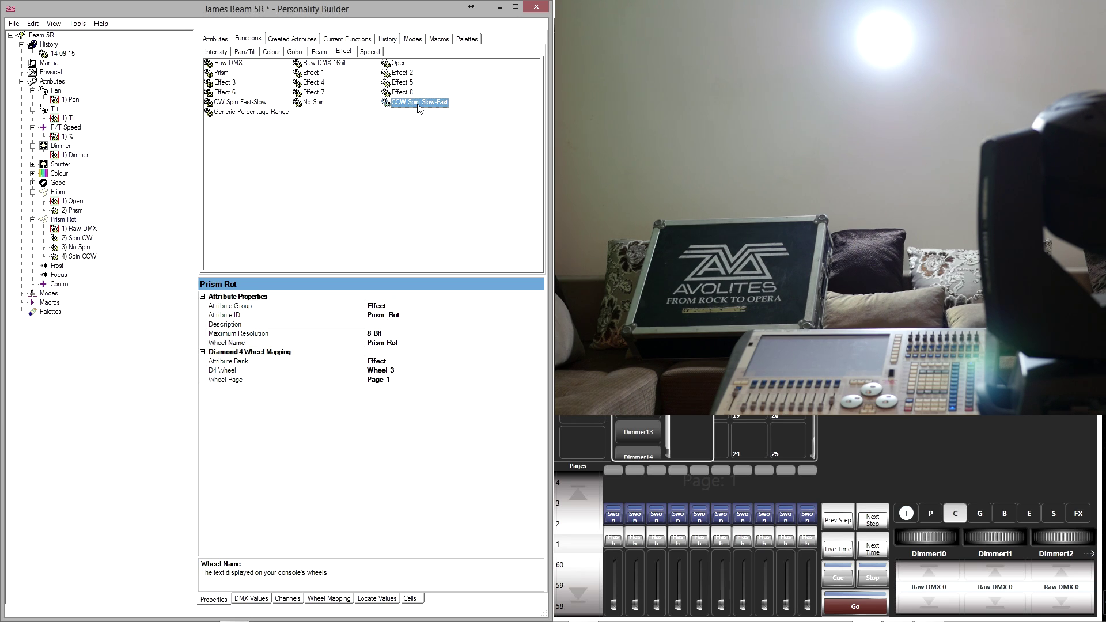
- Test the prism and its rotation in TitanOne by setting the Dimmer10 wheel to 200 and the Dimmer11 wheel to 127
{"action": "left_click", "coordinate": [79, 202]}
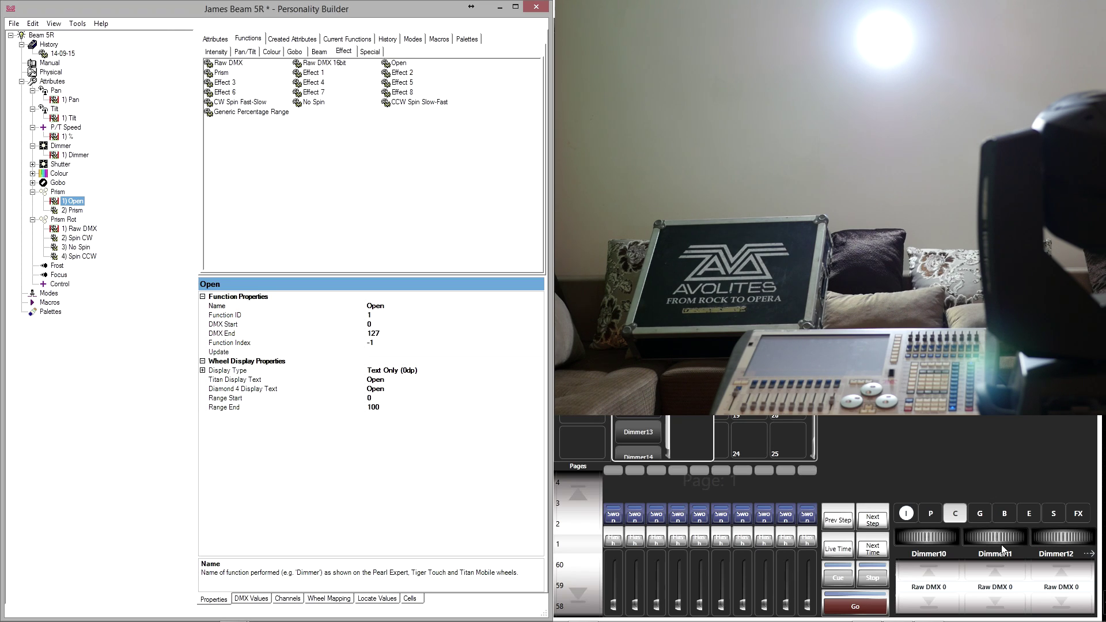
{"action": "left_click_drag", "start_coordinate": [925, 547], "coordinate": [1002, 536]}
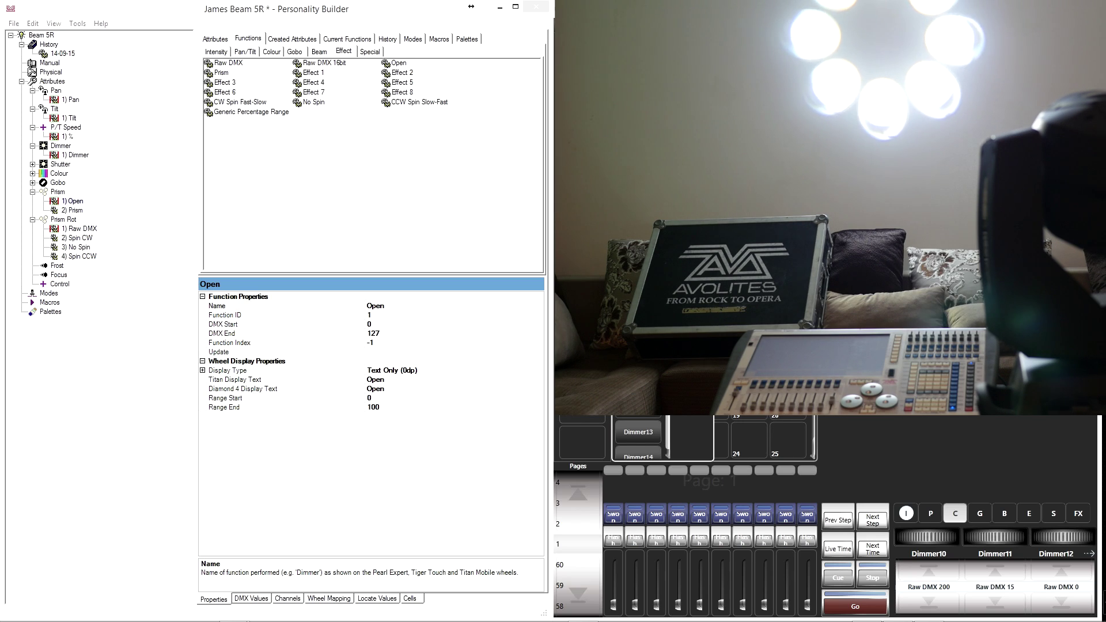
{"action": "mouse_move", "coordinate": [990, 537]}
{"action": "left_mouse_down"}
{"action": "mouse_move", "coordinate": [1014, 537]}
{"action": "mouse_move", "coordinate": [990, 537]}
{"action": "left_mouse_up"}
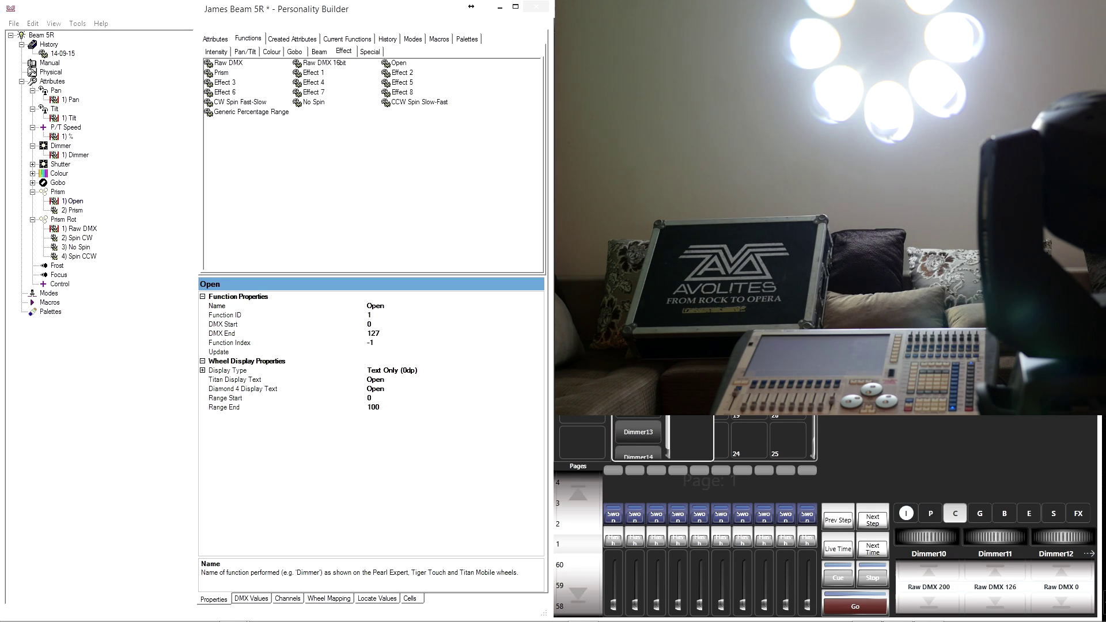
{"action": "left_click_drag", "start_coordinate": [990, 537], "coordinate": [993, 537]}
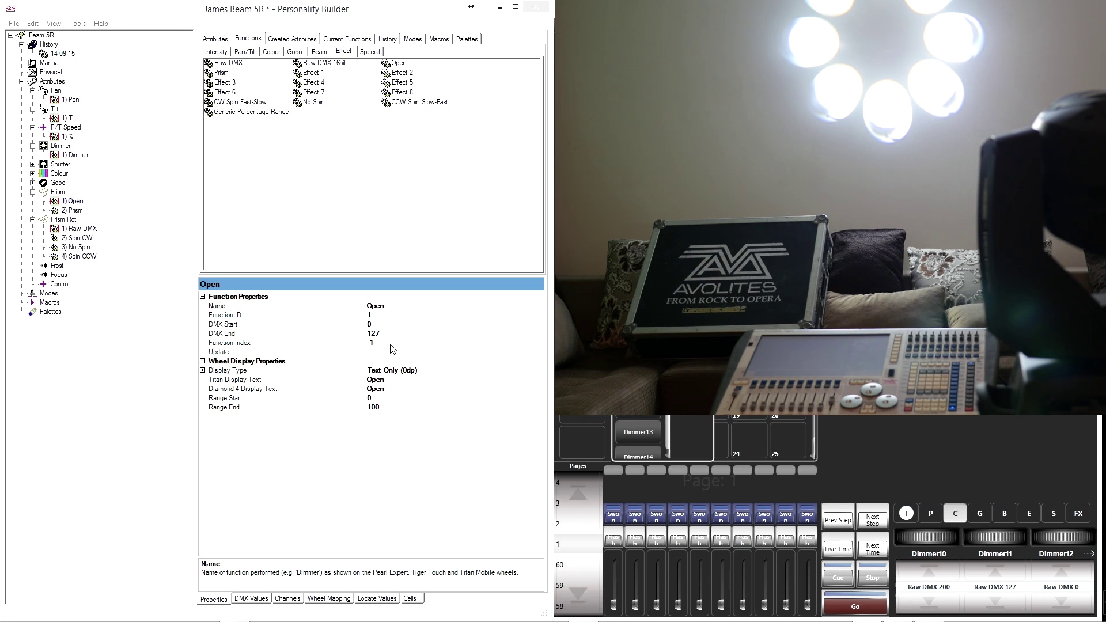
- Set the DMX End of the Prism Rot attribute's Raw DMX function to 127
{"action": "left_click", "coordinate": [364, 353]}
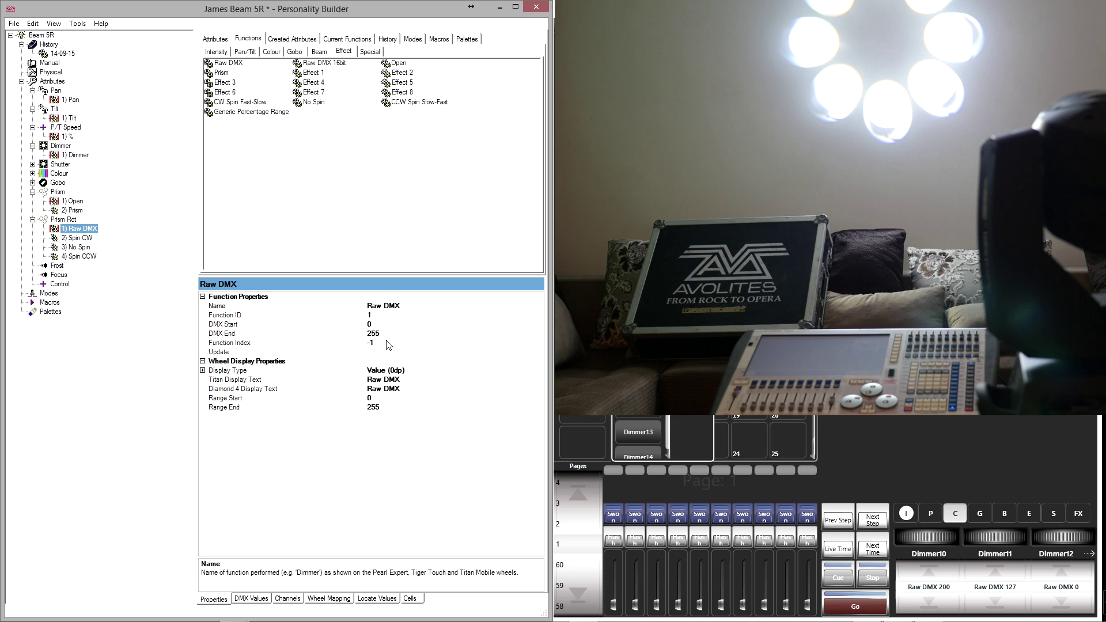
{"action": "left_click", "coordinate": [387, 333]}
{"action": "type", "text": "127"}
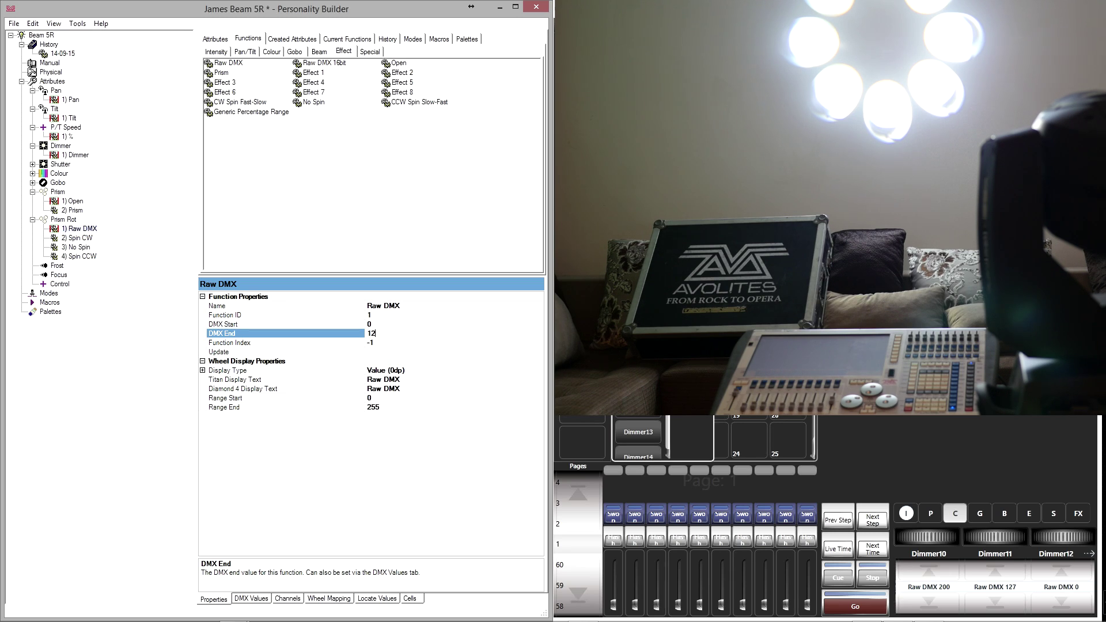
- Rename the Prism Rot attribute's Raw DMX function to Index, including its Diamond 4 and Titan display texts
{"action": "left_click", "coordinate": [410, 305]}
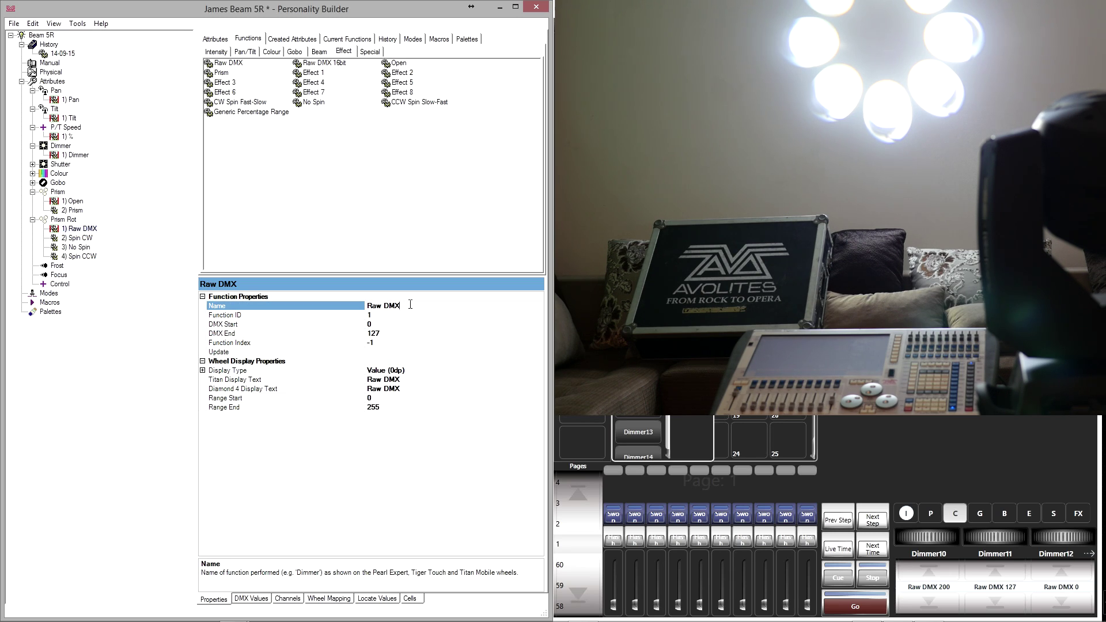
{"action": "left_click_drag", "start_coordinate": [401, 306], "coordinate": [339, 308]}
{"action": "type", "text": "Index"}
{"action": "left_click", "coordinate": [402, 390]}
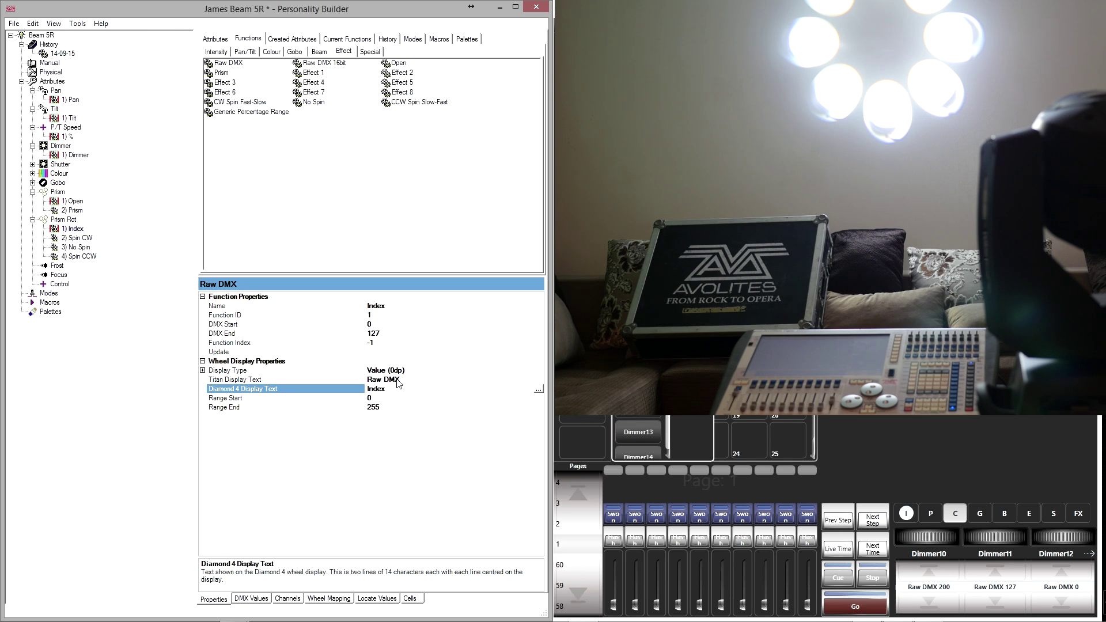
{"action": "left_click", "coordinate": [397, 380]}
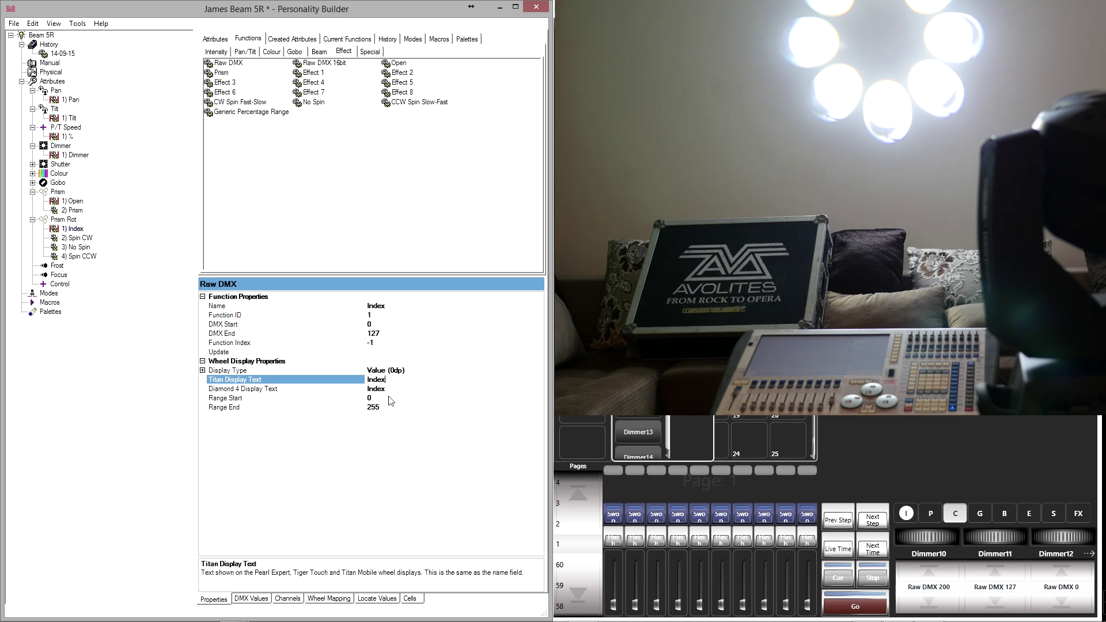
- Set the Range End of the Prism Rot attribute's Index function to 127
{"action": "left_click", "coordinate": [383, 400]}
{"action": "left_click", "coordinate": [390, 408]}
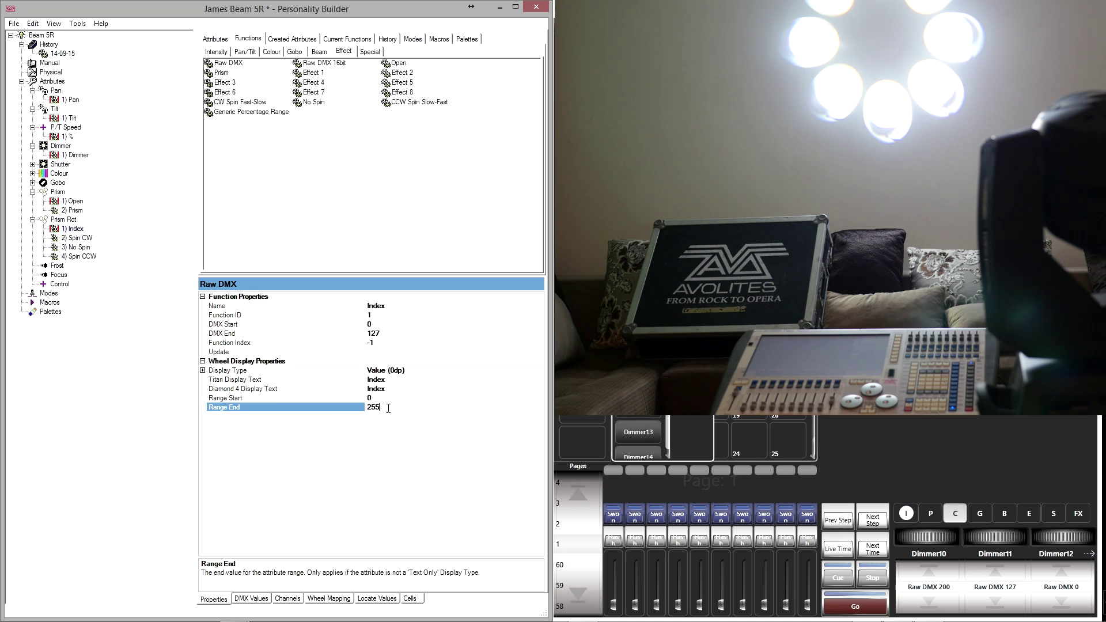
{"action": "left_click", "coordinate": [375, 407]}
{"action": "type", "text": "127"}
- Set the Spin CW function's DMX Start to 128 and DMX End to 190, testing the range with the Dimmer11 wheel in TitanOne
{"action": "left_click", "coordinate": [87, 238]}
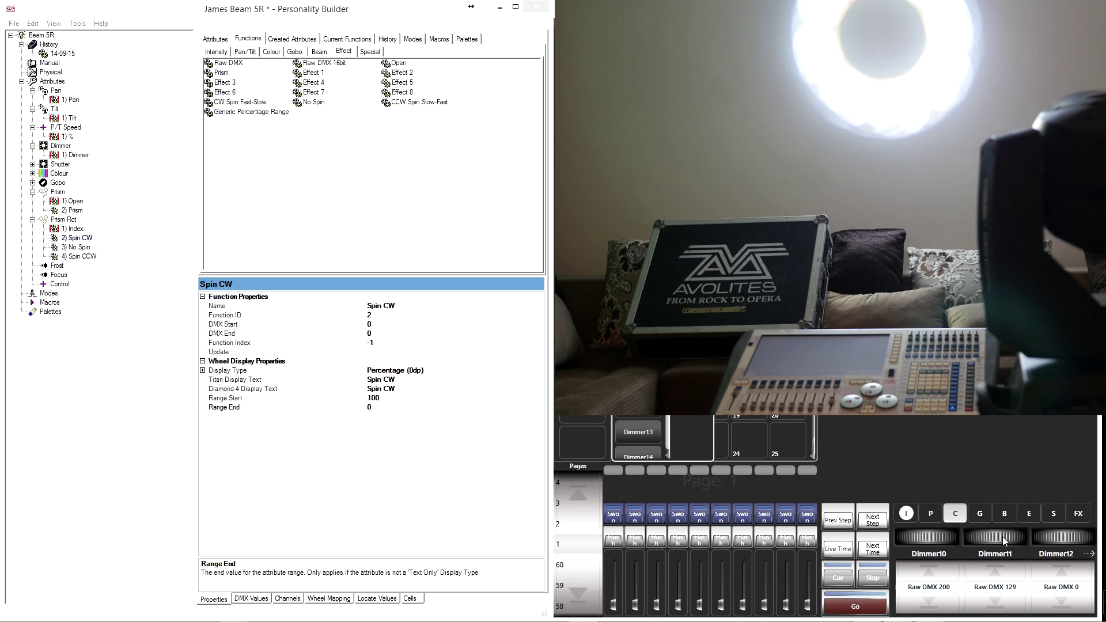
{"action": "left_click", "coordinate": [377, 324]}
{"action": "type", "text": "12"}
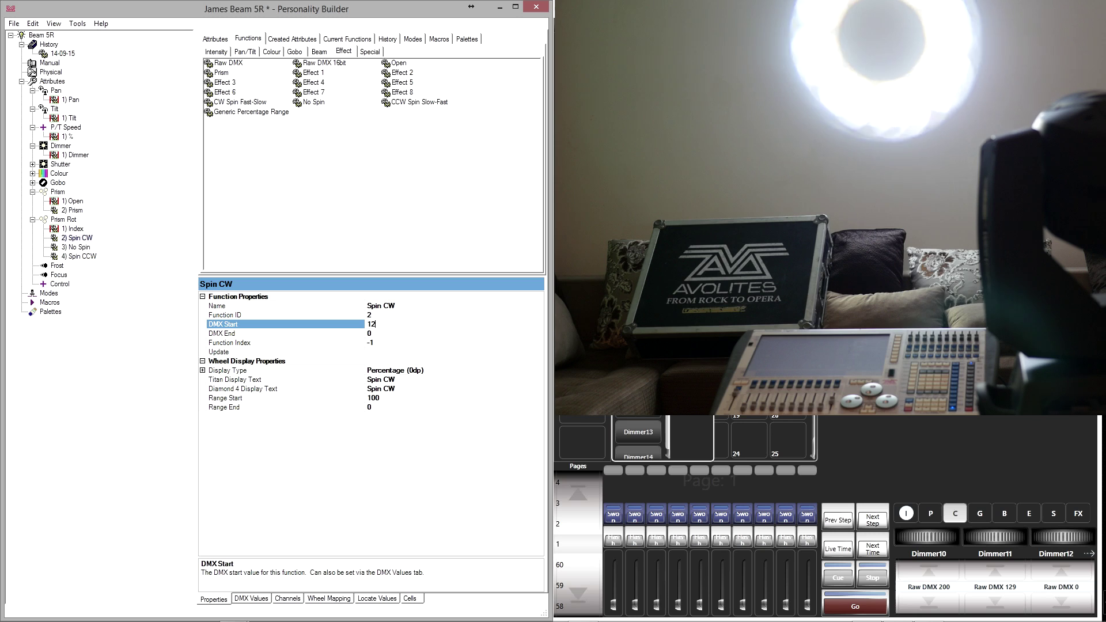
{"action": "type", "text": "8"}
{"action": "mouse_move", "coordinate": [1001, 540]}
{"action": "left_mouse_down"}
{"action": "mouse_move", "coordinate": [1023, 540]}
{"action": "mouse_move", "coordinate": [974, 536]}
{"action": "mouse_move", "coordinate": [1010, 537]}
{"action": "mouse_move", "coordinate": [993, 537]}
{"action": "left_mouse_up"}
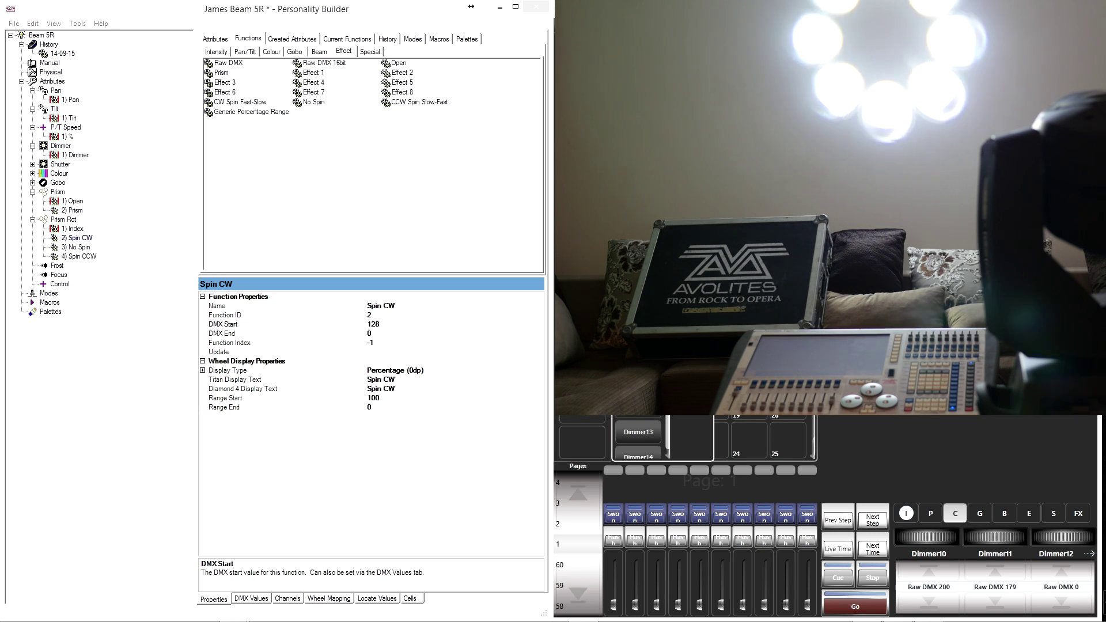
{"action": "left_click_drag", "start_coordinate": [996, 536], "coordinate": [998, 536]}
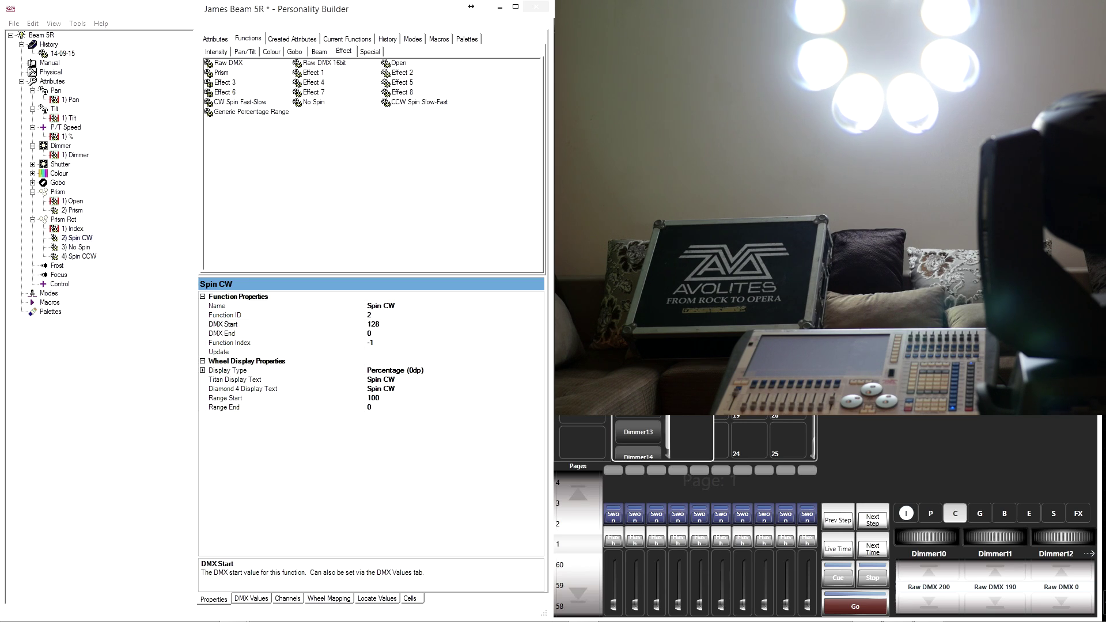
{"action": "left_click", "coordinate": [390, 334]}
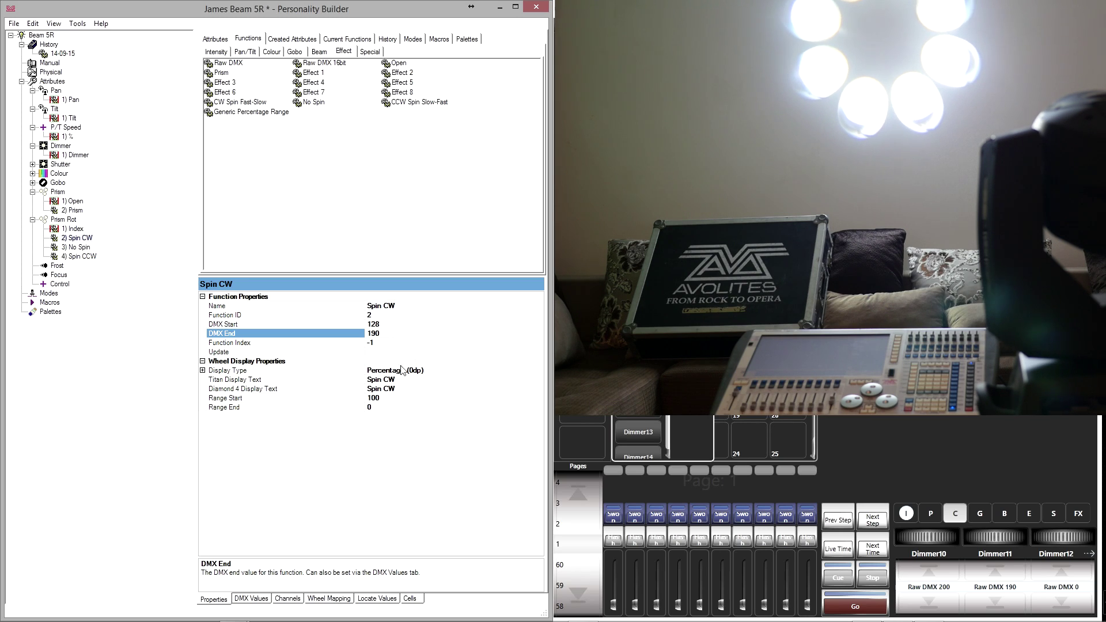
- Set the No Spin function's DMX Start to 191 and DMX End to 192, checking the range with the Dimmer11 wheel in TitanOne
{"action": "left_click", "coordinate": [87, 247]}
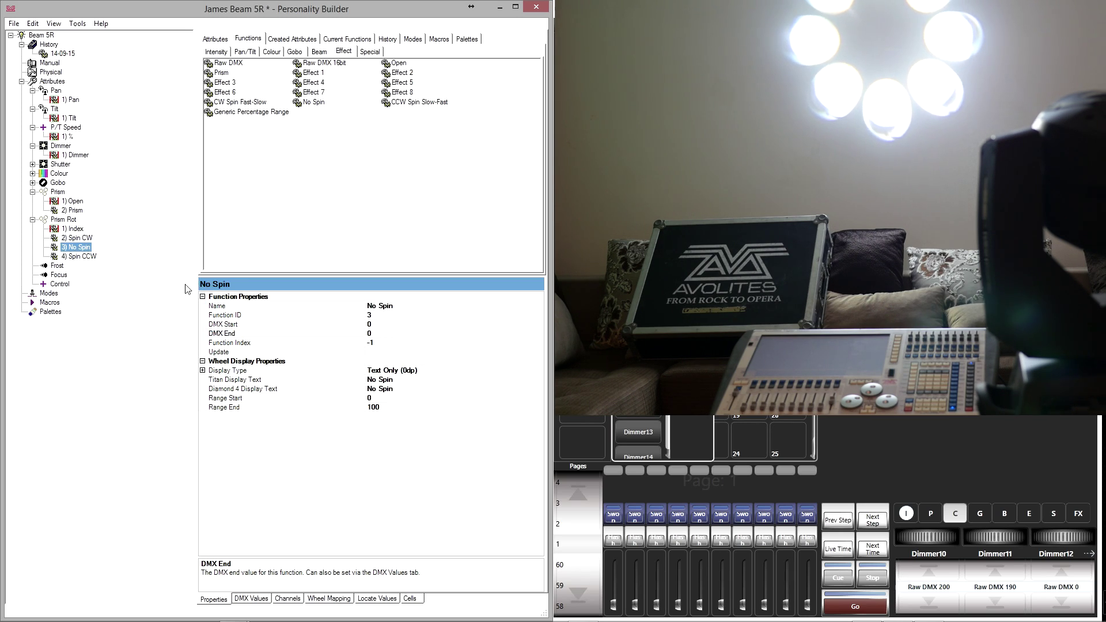
{"action": "left_click", "coordinate": [383, 324]}
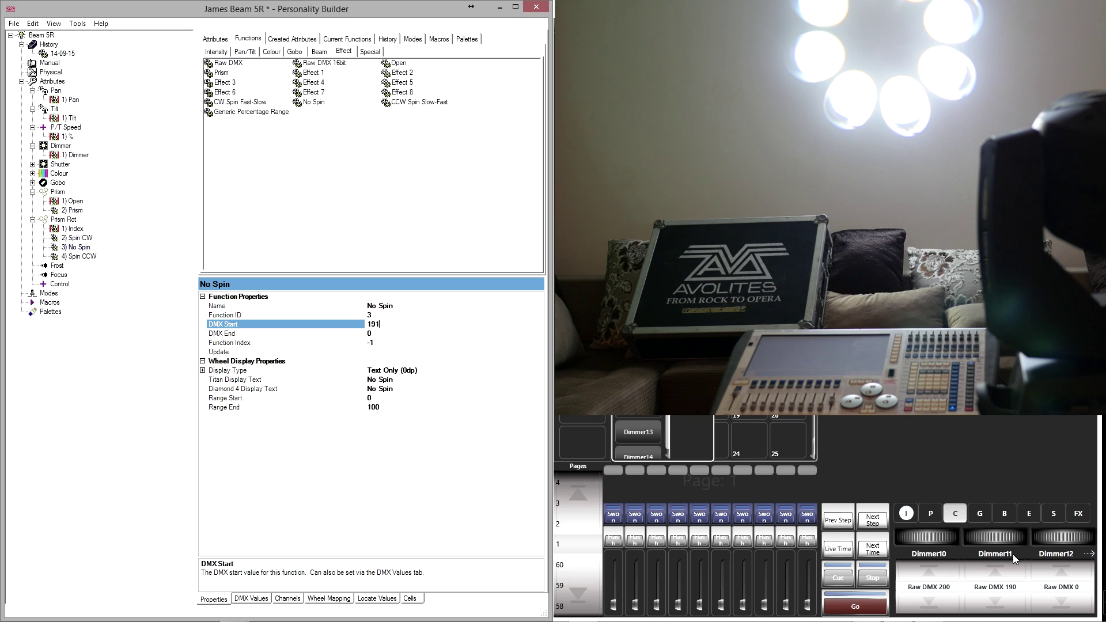
{"action": "left_click_drag", "start_coordinate": [993, 540], "coordinate": [1014, 540]}
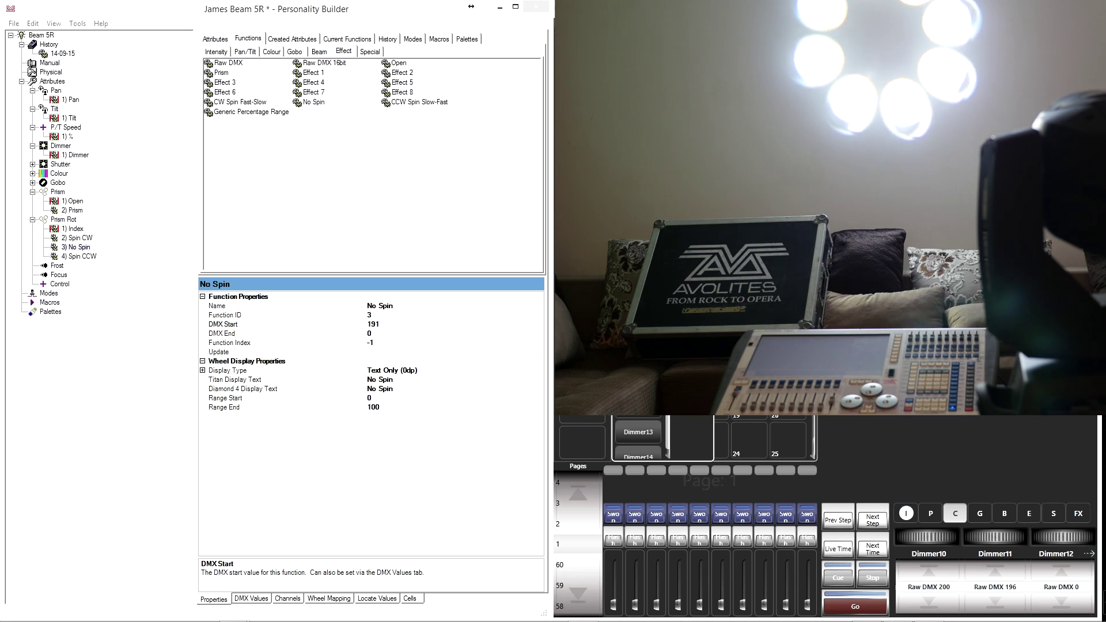
{"action": "left_click_drag", "start_coordinate": [1005, 537], "coordinate": [993, 537]}
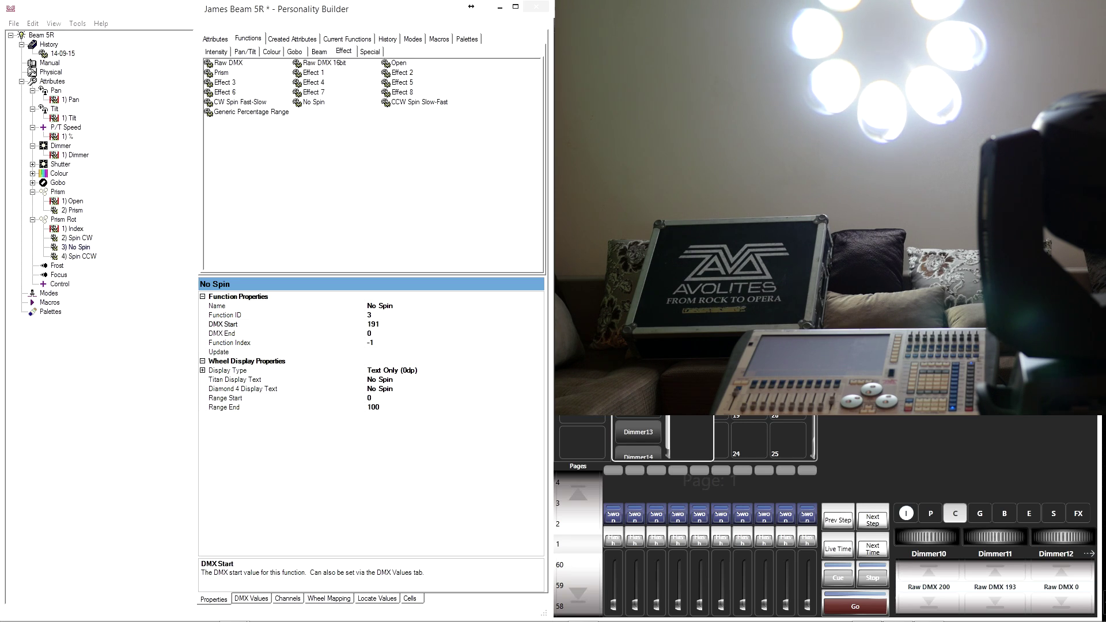
{"action": "left_click", "coordinate": [387, 333]}
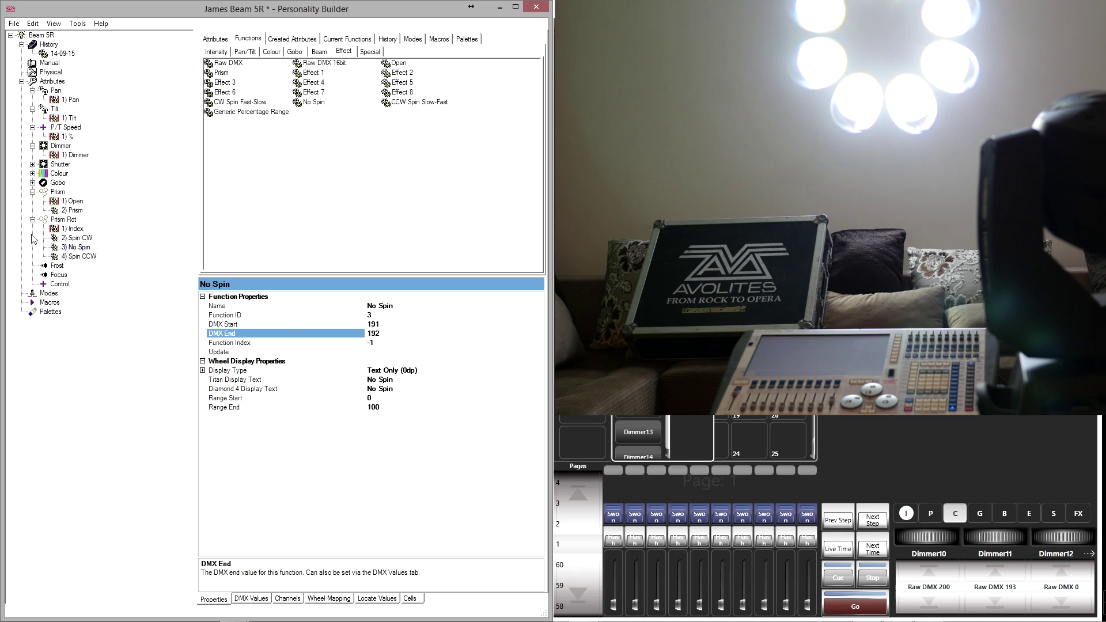
- Set the DMX Start of the Prism Rot attribute's Spin CCW function to 193 and its DMX End to 255
{"action": "left_click", "coordinate": [82, 257]}
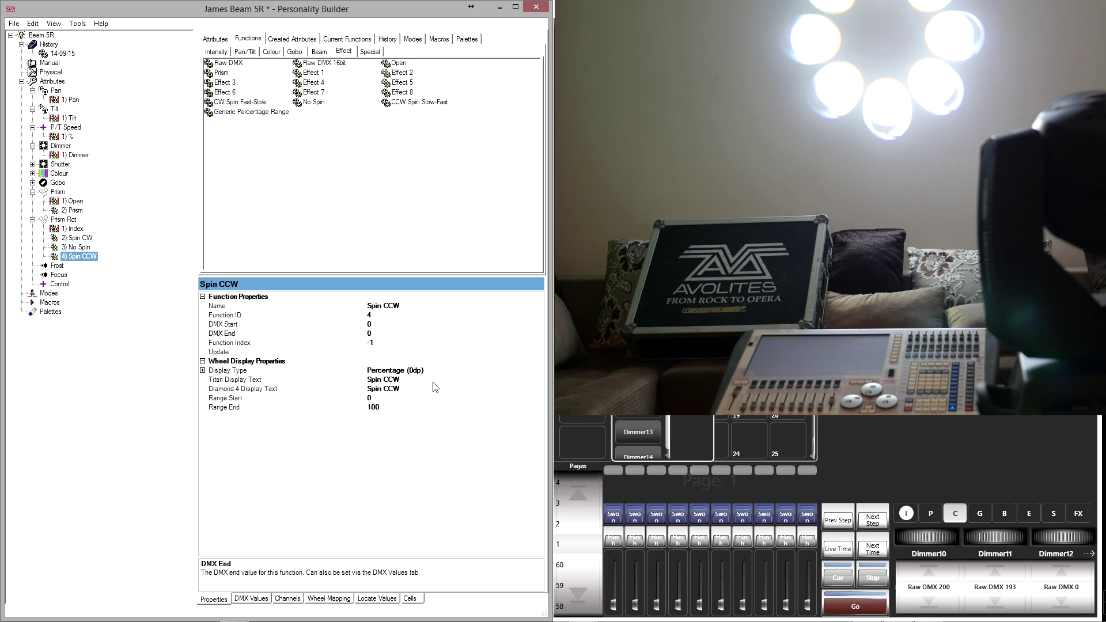
{"action": "left_click", "coordinate": [383, 325]}
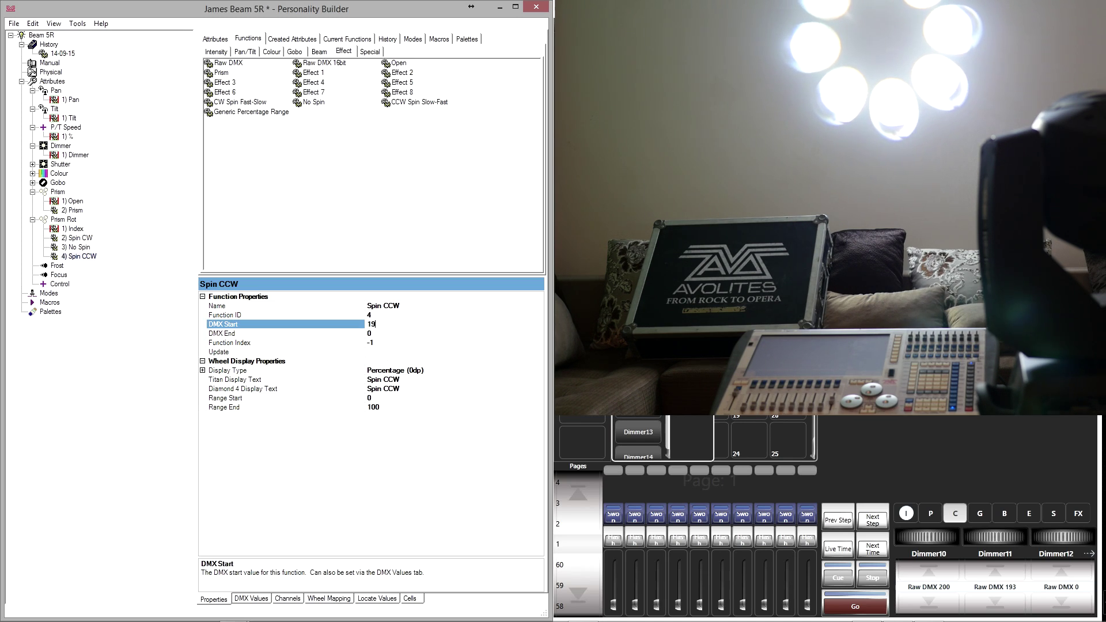
{"action": "left_click", "coordinate": [390, 333]}
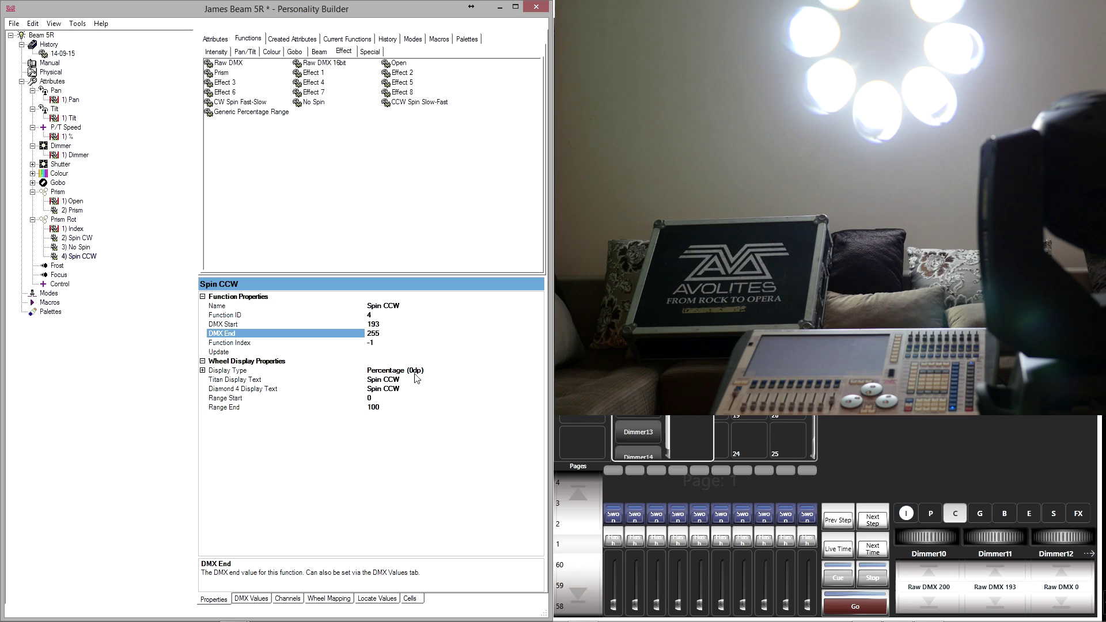
- Add the Open function from the Gobo group and the Frost function from the Beam group to the Frost attribute
{"action": "left_click", "coordinate": [56, 266]}
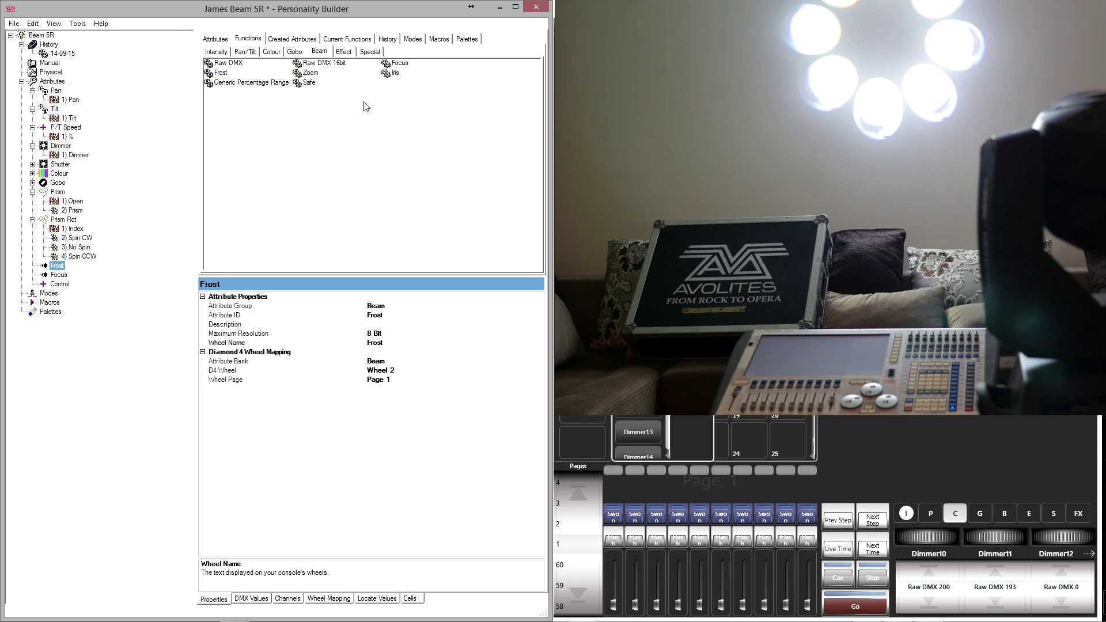
{"action": "left_click", "coordinate": [295, 51]}
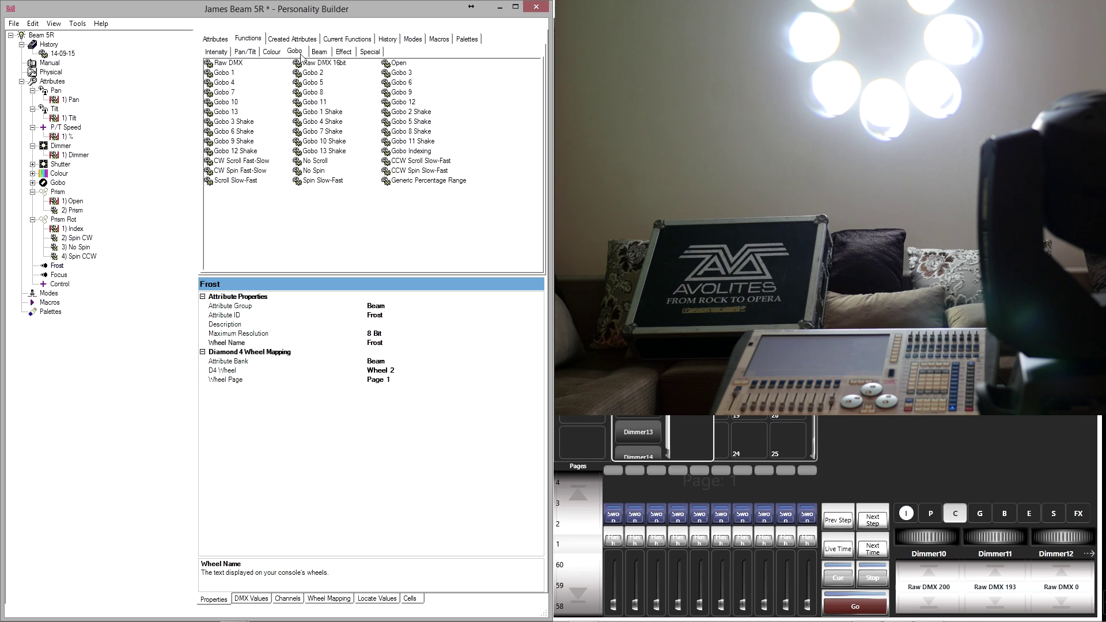
{"action": "left_click", "coordinate": [399, 64]}
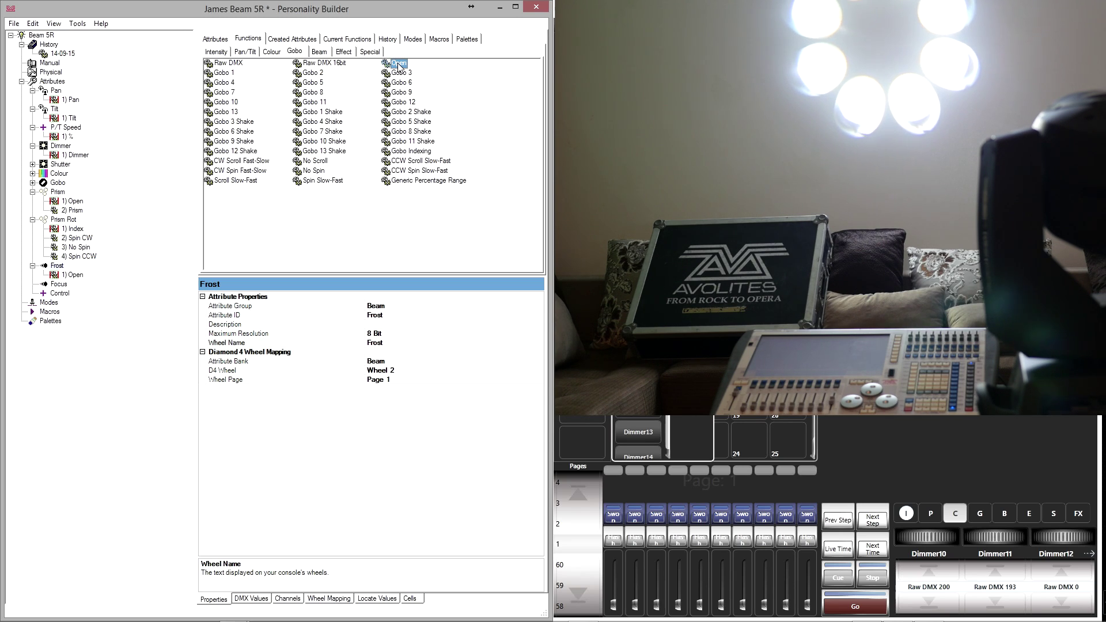
{"action": "left_click", "coordinate": [329, 53]}
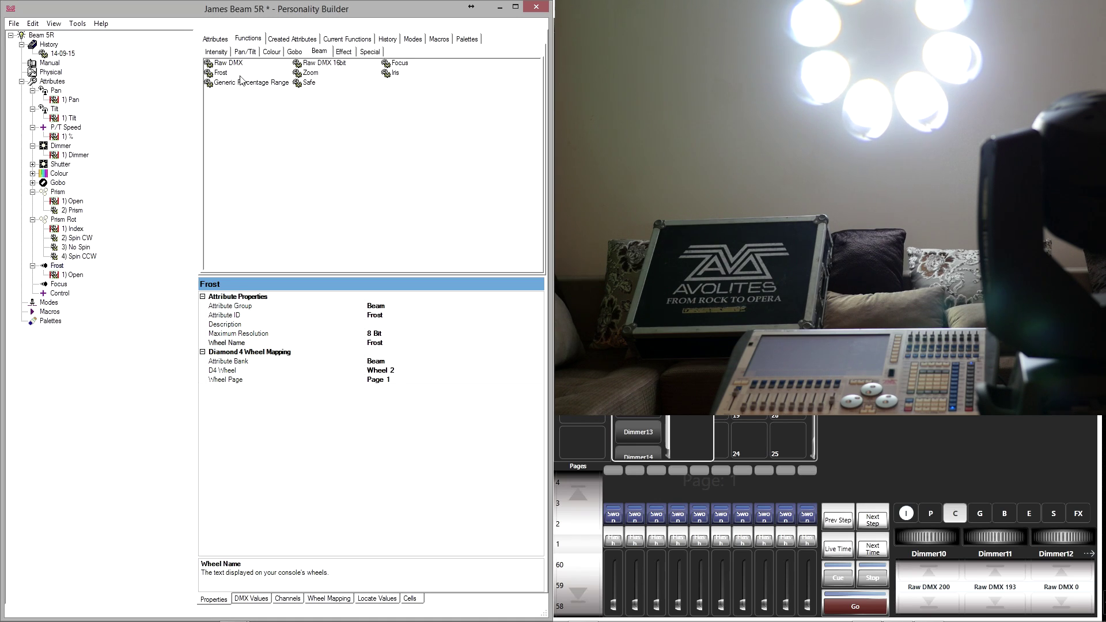
{"action": "left_click", "coordinate": [221, 73]}
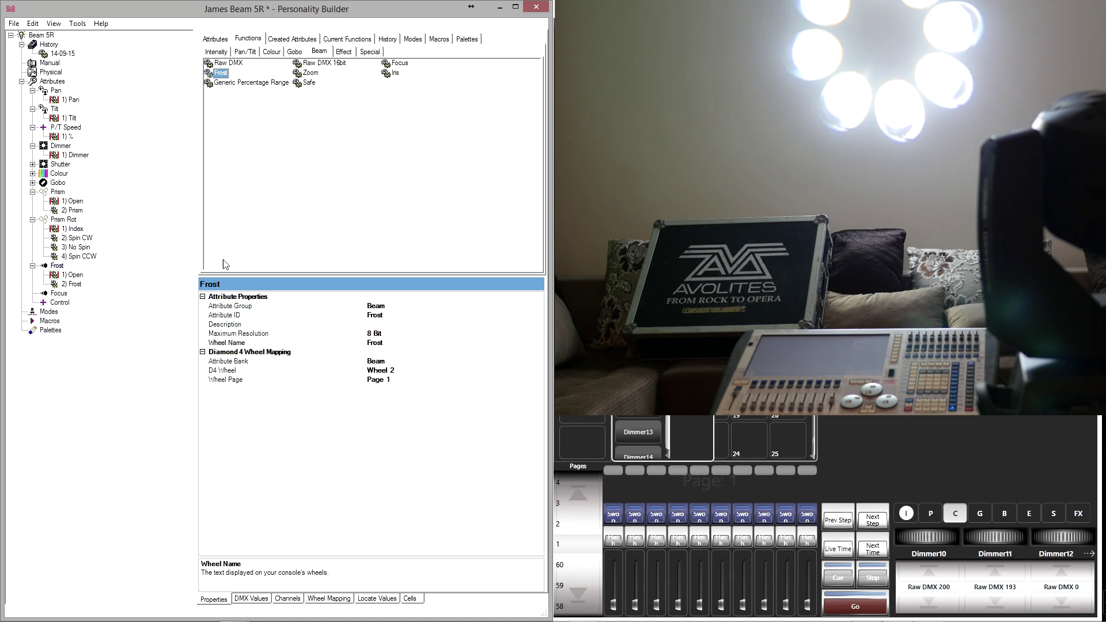
- Set the DMX End of the Frost attribute's Open function to 127 and test the Dimmer12 wheel up to 129 in TitanOne
{"action": "left_click", "coordinate": [73, 275]}
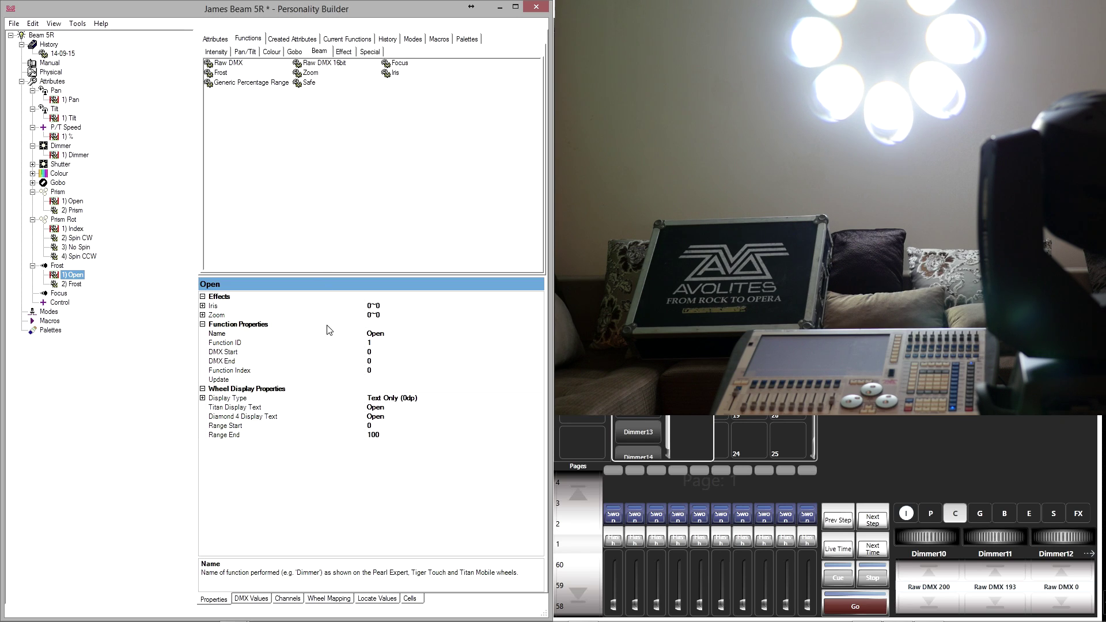
{"action": "left_click", "coordinate": [376, 361]}
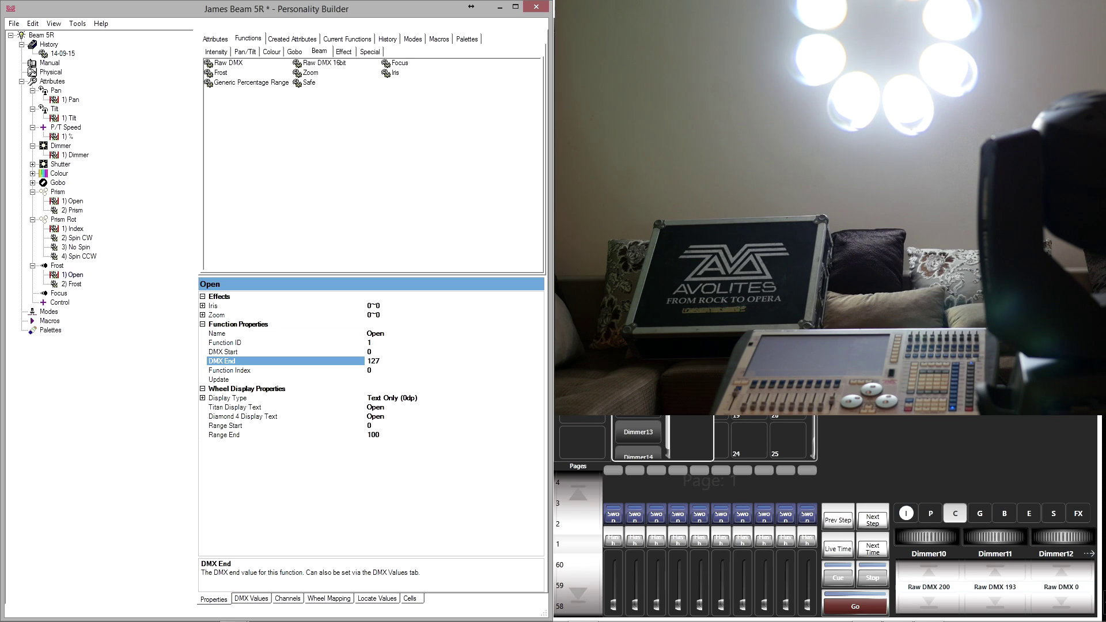
{"action": "left_click_drag", "start_coordinate": [1045, 539], "coordinate": [1081, 539]}
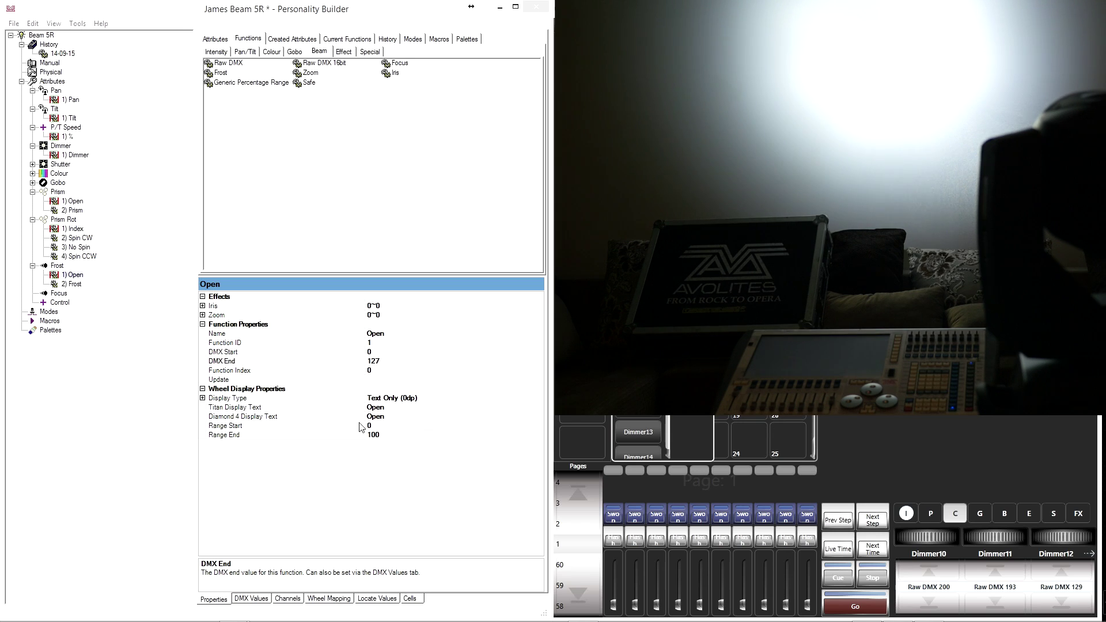
- Set the DMX Start of the Frost attribute's Frost function to 128 and test the Dimmer12 wheel at 255 in TitanOne
{"action": "left_click", "coordinate": [78, 284]}
{"action": "left_click", "coordinate": [381, 352]}
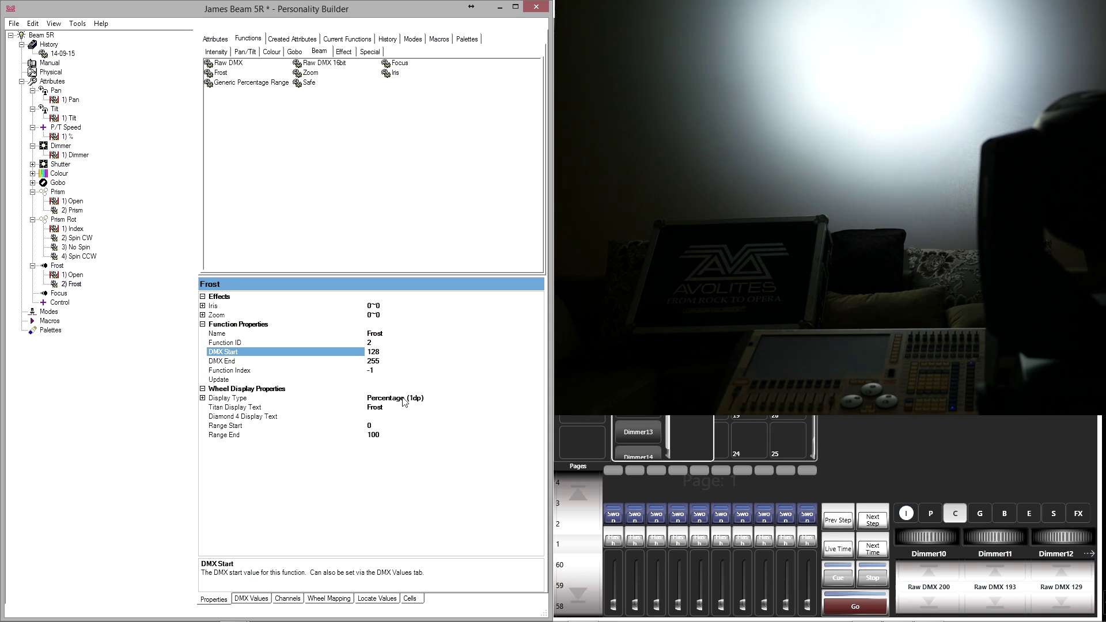
{"action": "key", "text": "alt+Tab"}
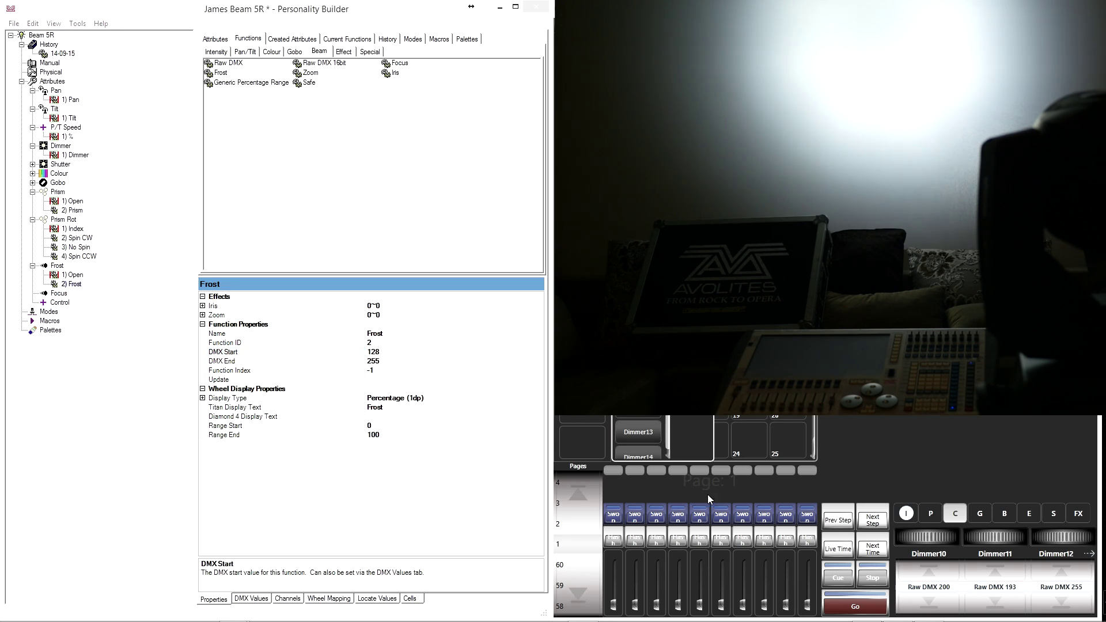
- Choose another Display Type for the Frost attribute's Frost function
{"action": "left_click", "coordinate": [399, 397]}
{"action": "left_click", "coordinate": [399, 398]}
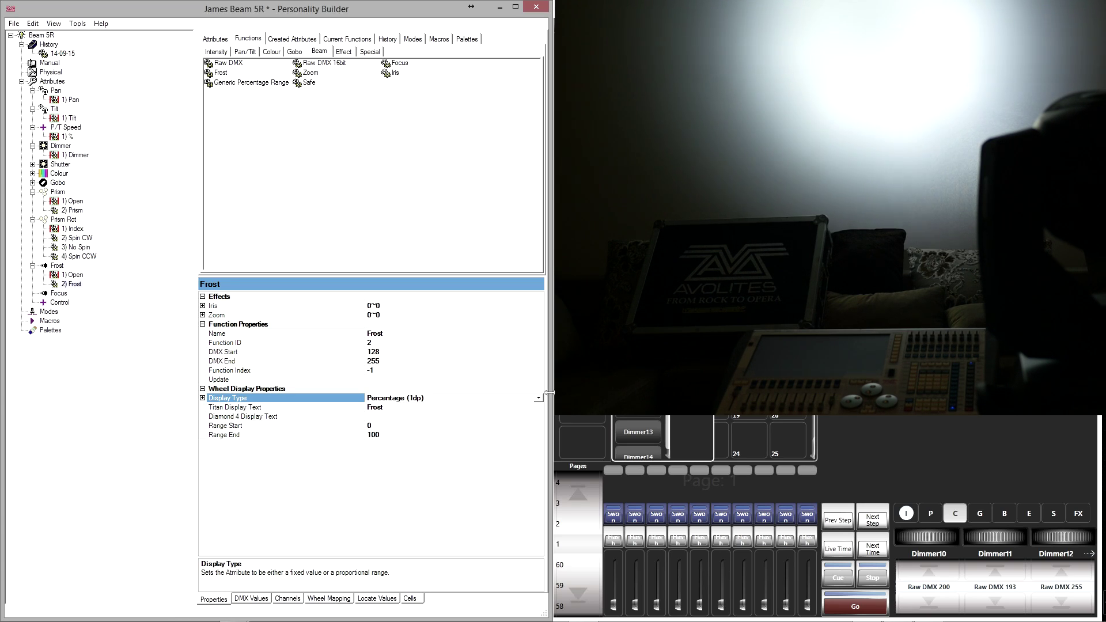
{"action": "left_click", "coordinate": [538, 398]}
{"action": "left_click", "coordinate": [401, 414]}
- Show the Dimmer13 and Dimmer14 wheels in TitanOne and add the Beam group's Focus function to the Focus attribute
{"action": "left_click", "coordinate": [61, 294]}
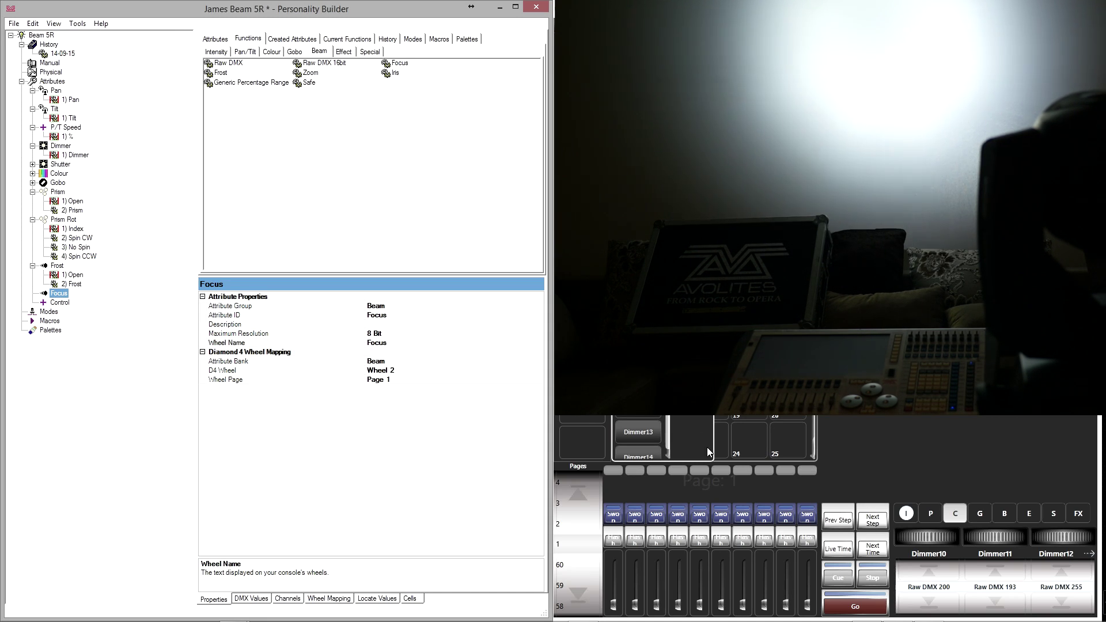
{"action": "left_click", "coordinate": [980, 513]}
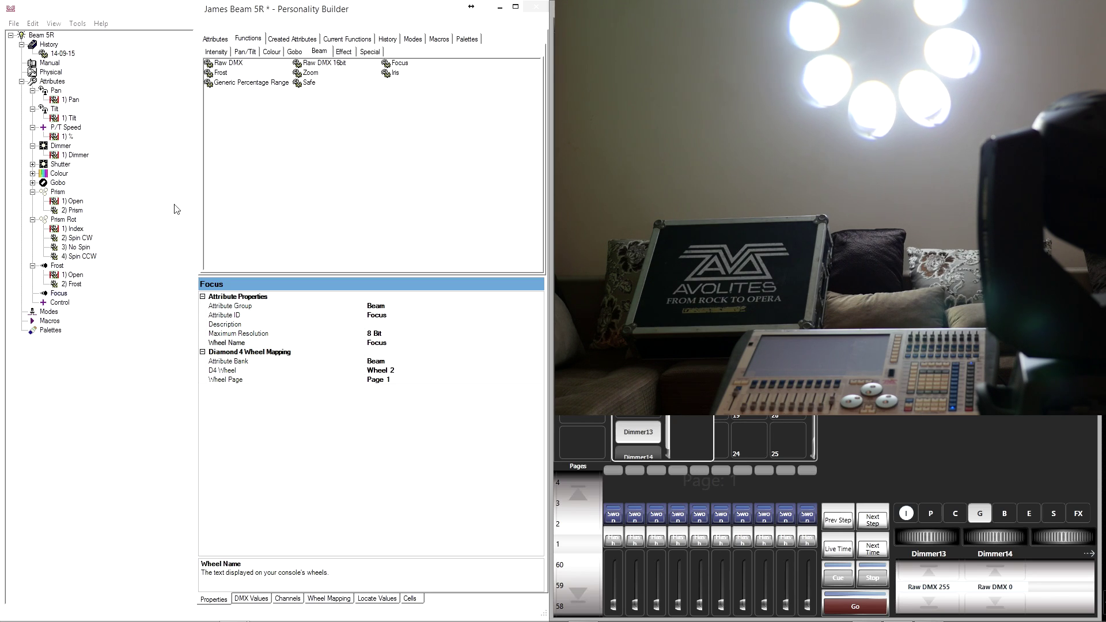
{"action": "double_click", "coordinate": [399, 63]}
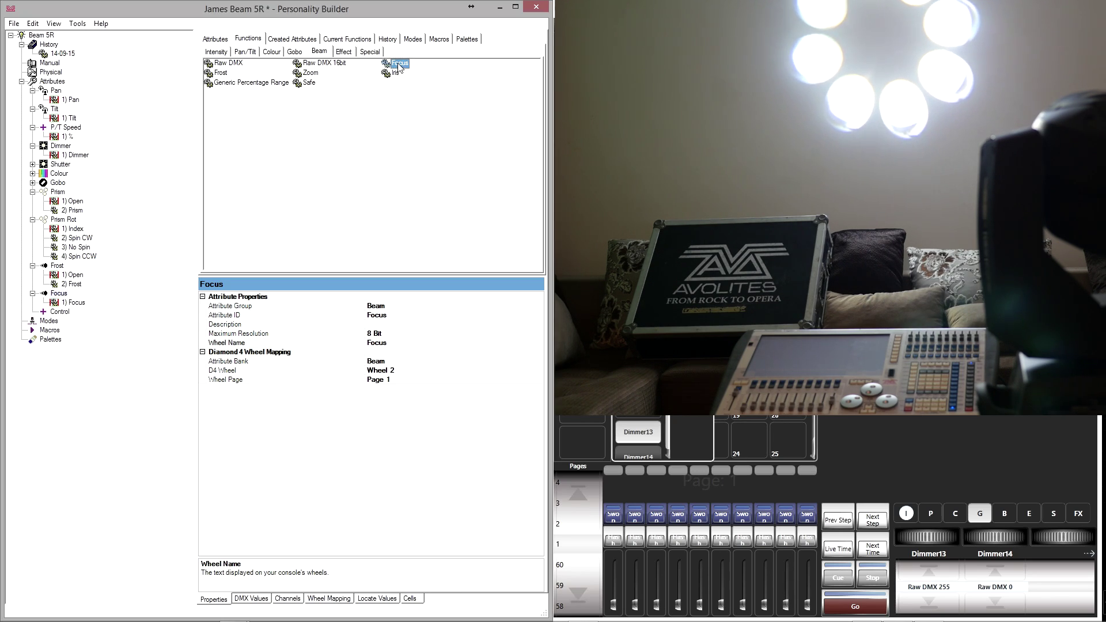
{"action": "left_click", "coordinate": [76, 303]}
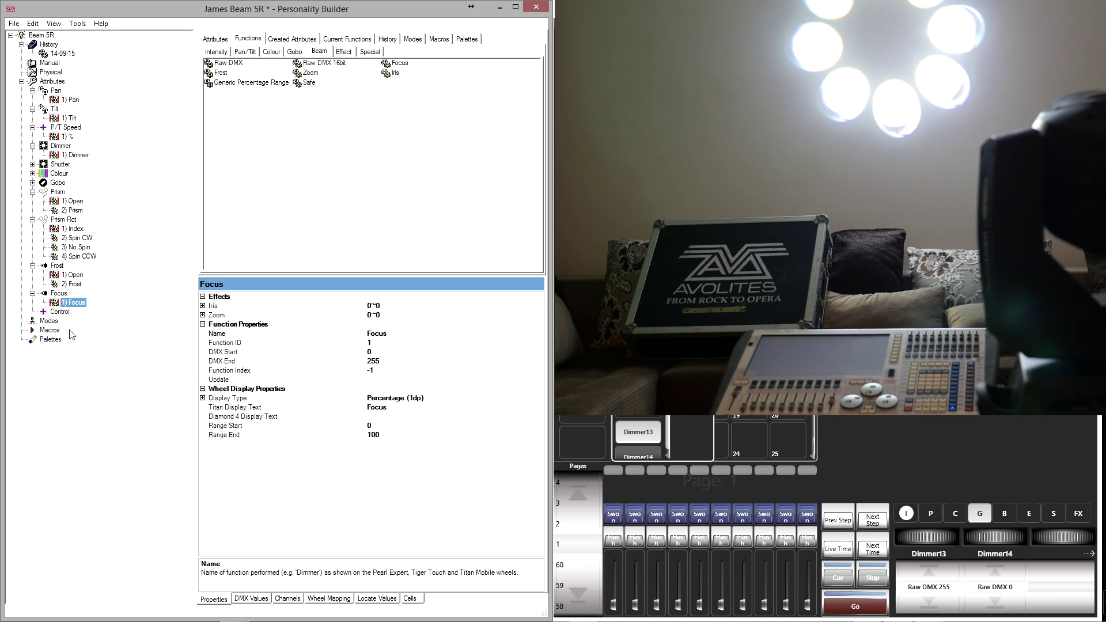
- Add the Safe, Reset Gobo, Reset P/T, Reset All, Lamp Off and Lamp On functions to the Control attribute
{"action": "left_click", "coordinate": [62, 312]}
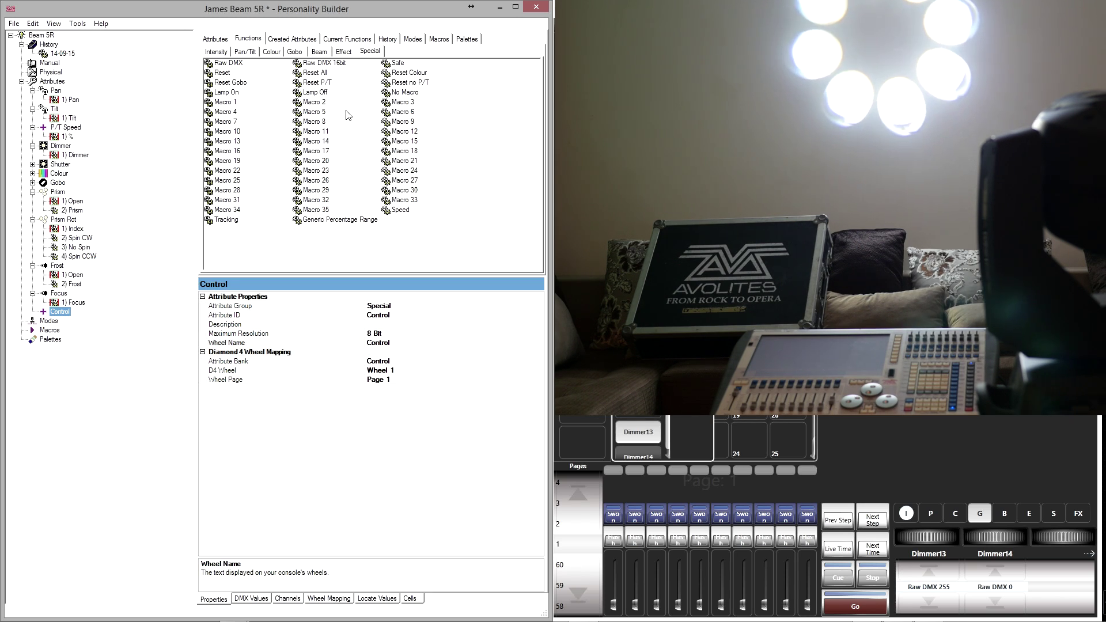
{"action": "double_click", "coordinate": [399, 65]}
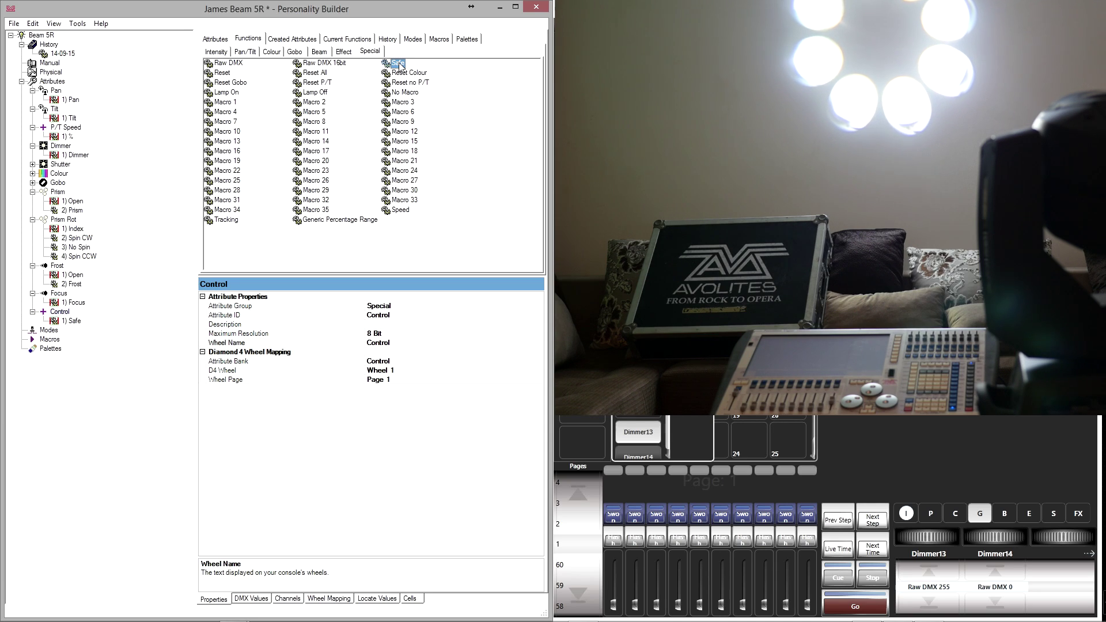
{"action": "double_click", "coordinate": [229, 86]}
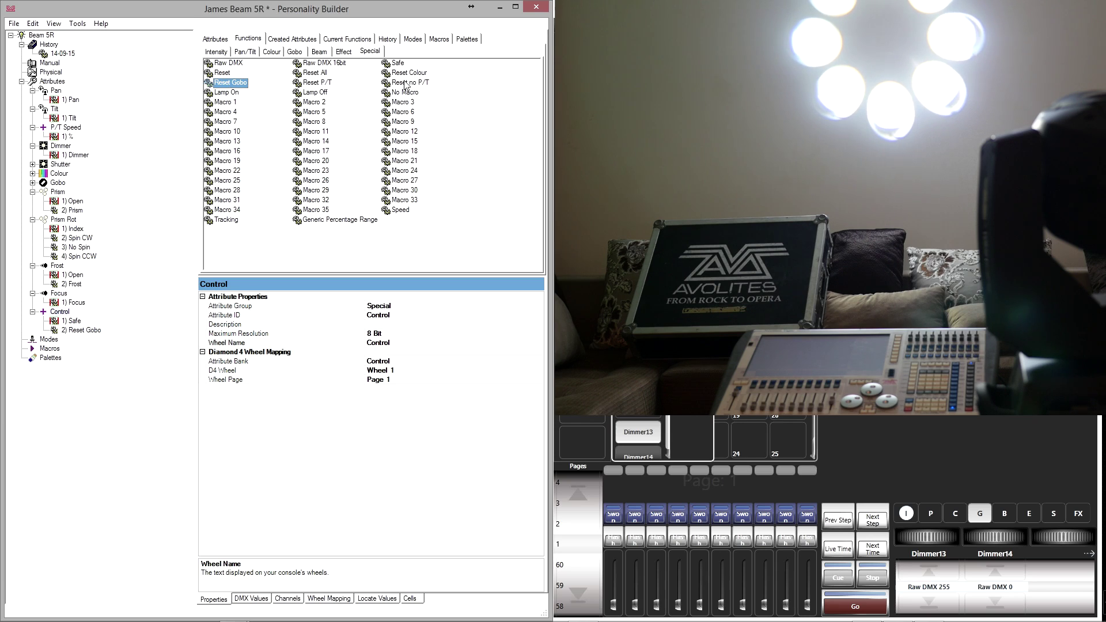
{"action": "double_click", "coordinate": [326, 85]}
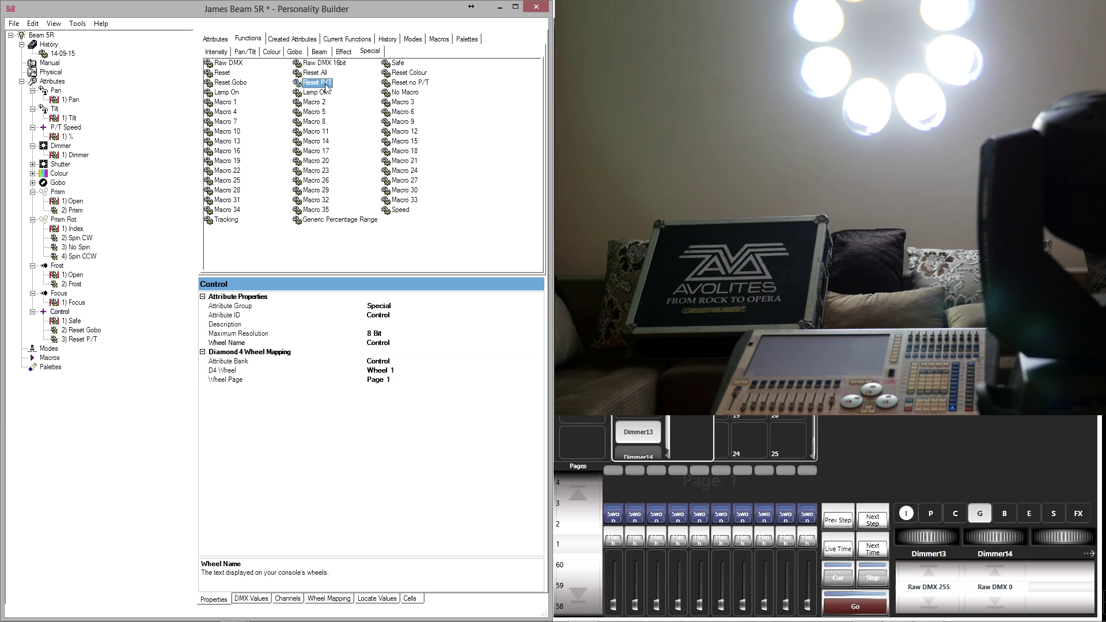
{"action": "double_click", "coordinate": [319, 74]}
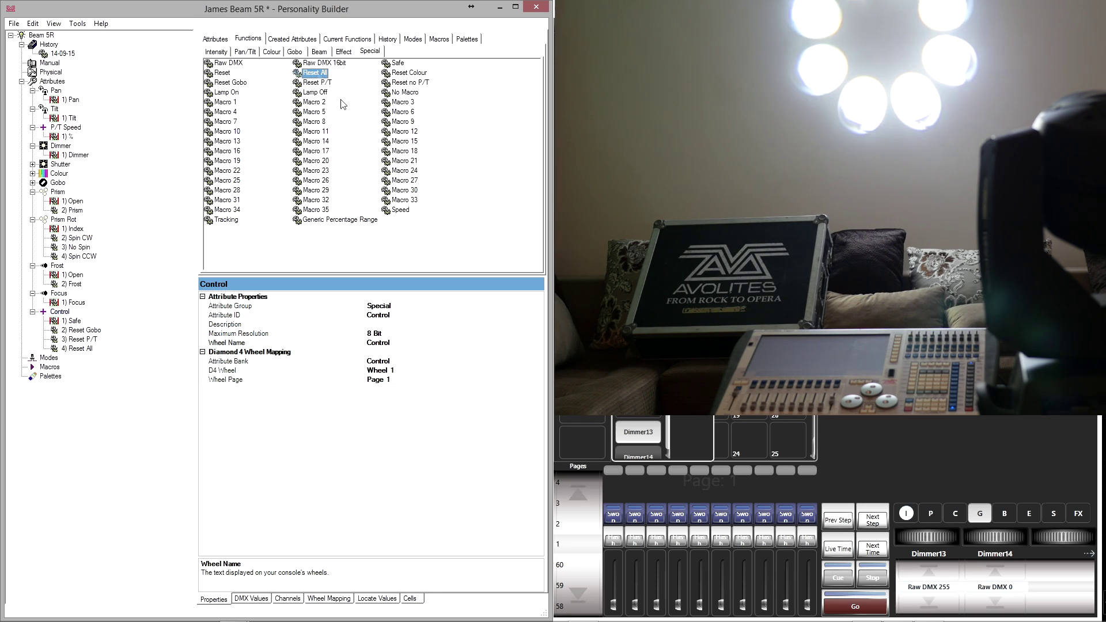
{"action": "double_click", "coordinate": [314, 93]}
{"action": "double_click", "coordinate": [227, 93]}
- Set the Control attribute's Safe function to DMX End 24 and its Reset Gobo function to DMX 25 to 49
{"action": "left_click", "coordinate": [72, 321]}
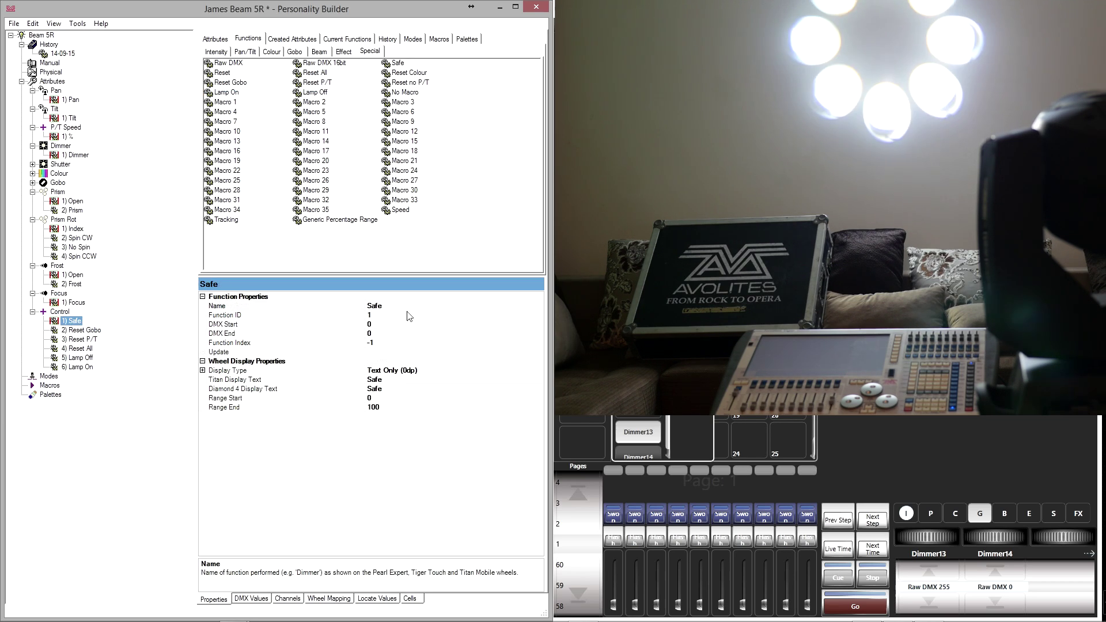
{"action": "left_click", "coordinate": [379, 334]}
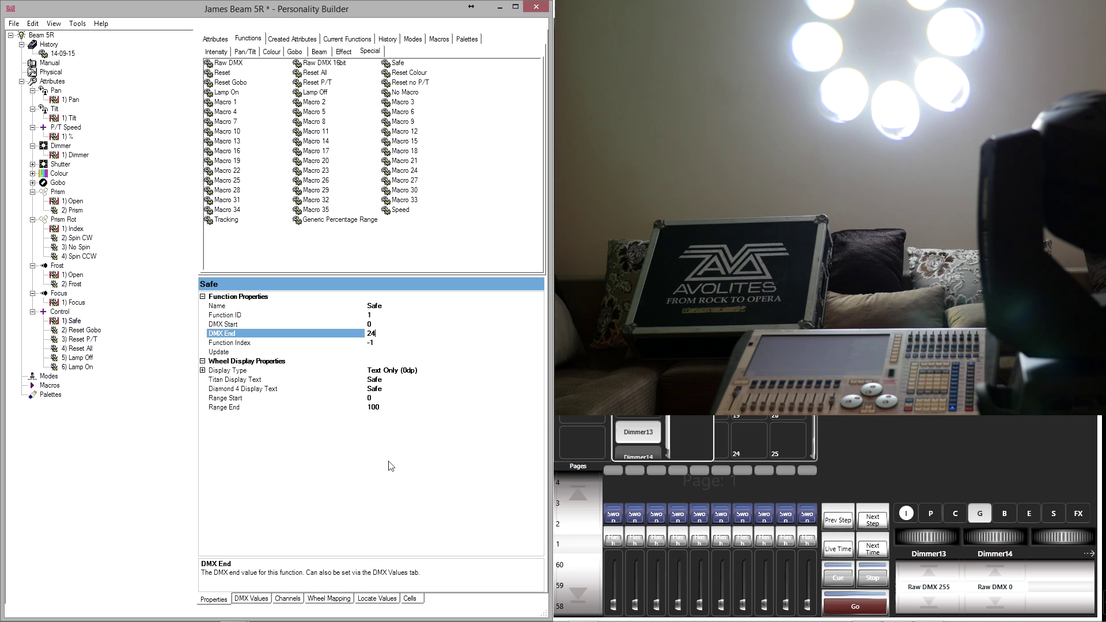
{"action": "left_click", "coordinate": [84, 330]}
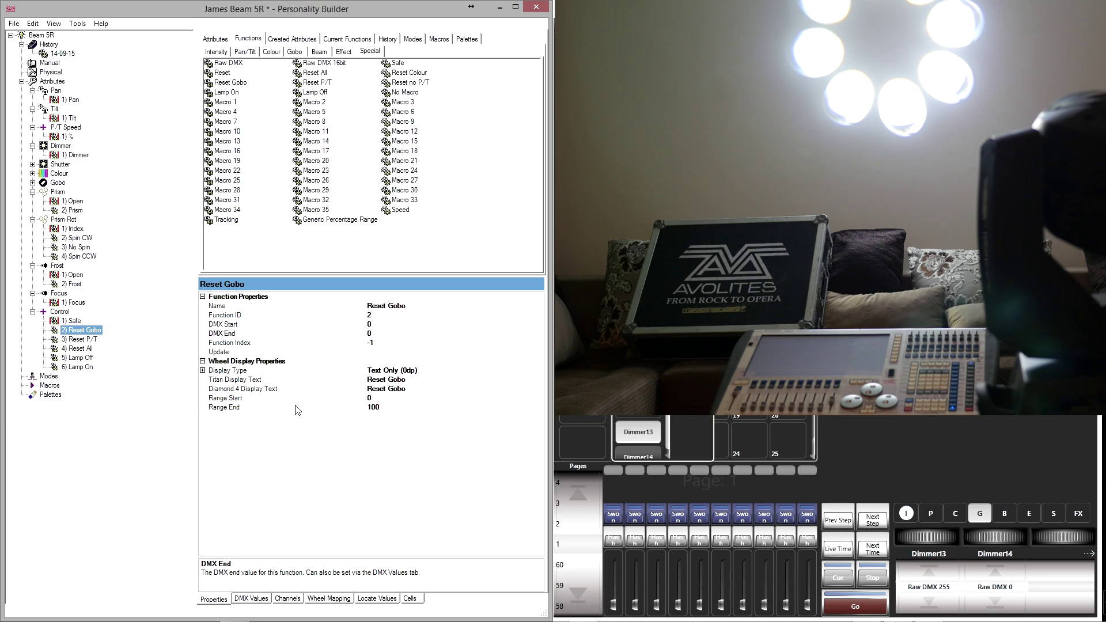
{"action": "left_click", "coordinate": [377, 326]}
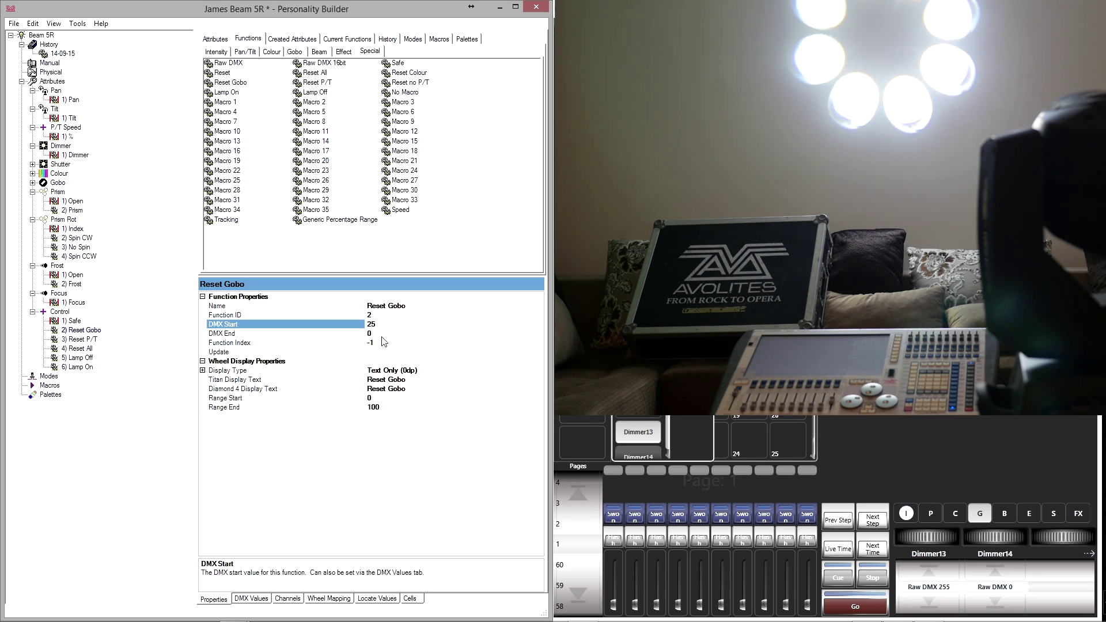
{"action": "left_click", "coordinate": [382, 334]}
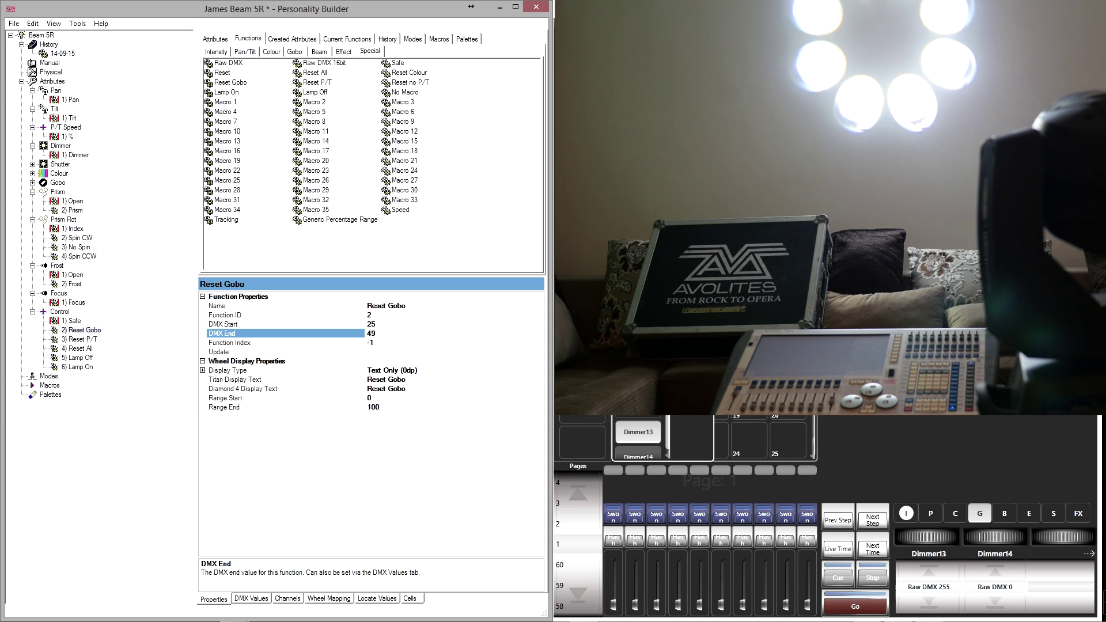
- Set the DMX range of Reset P/T to 75 to 99 and that of Reset All to 125 to 149
{"action": "left_click", "coordinate": [81, 339]}
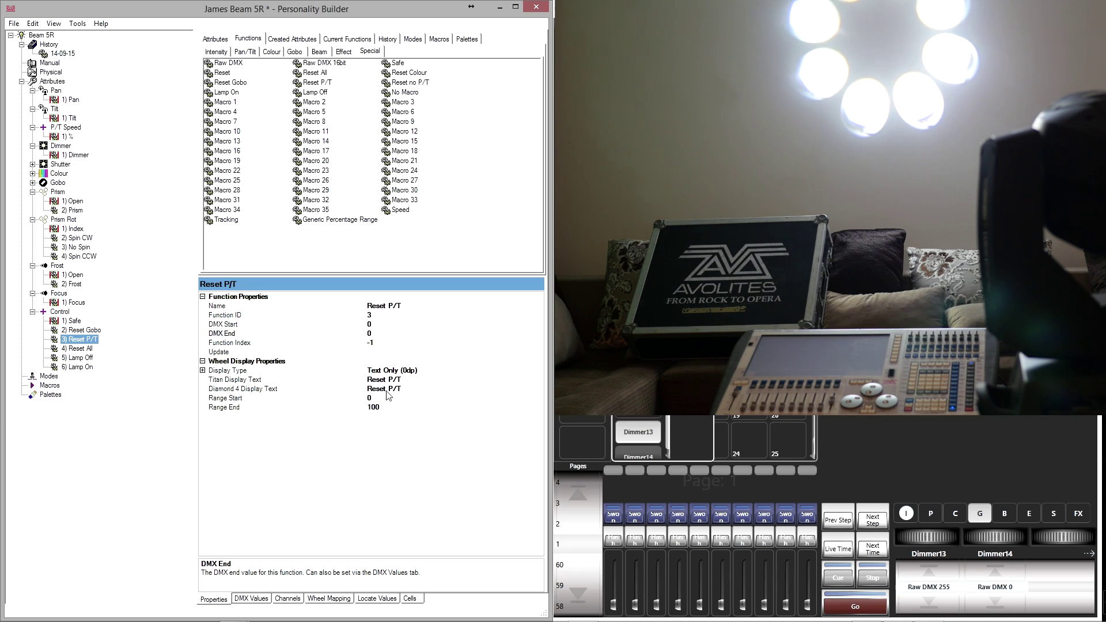
{"action": "left_click", "coordinate": [375, 324]}
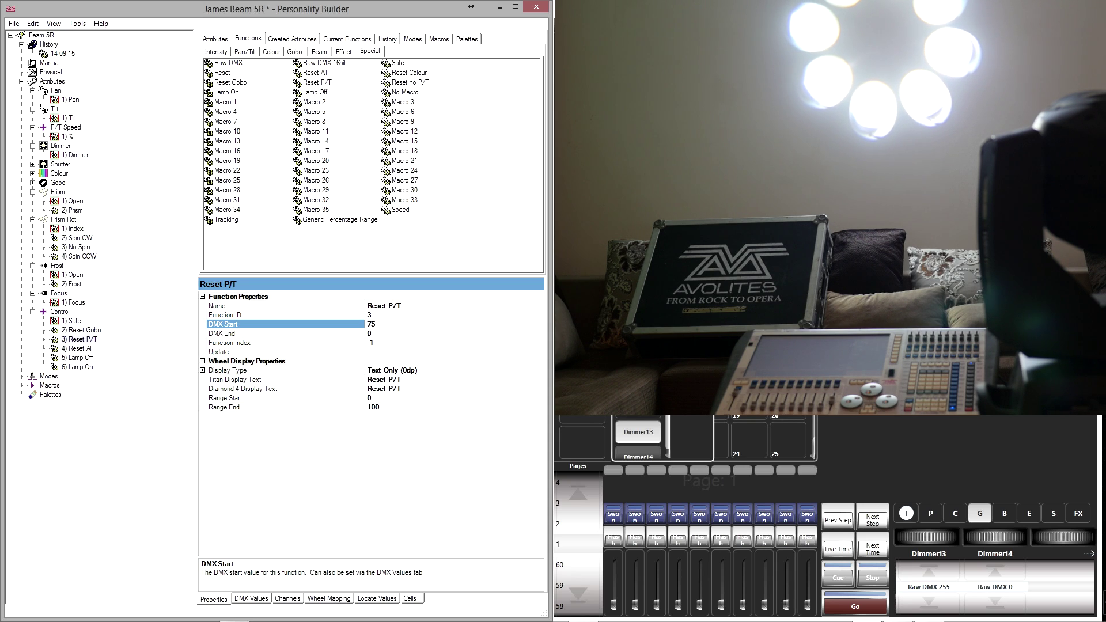
{"action": "left_click", "coordinate": [379, 334]}
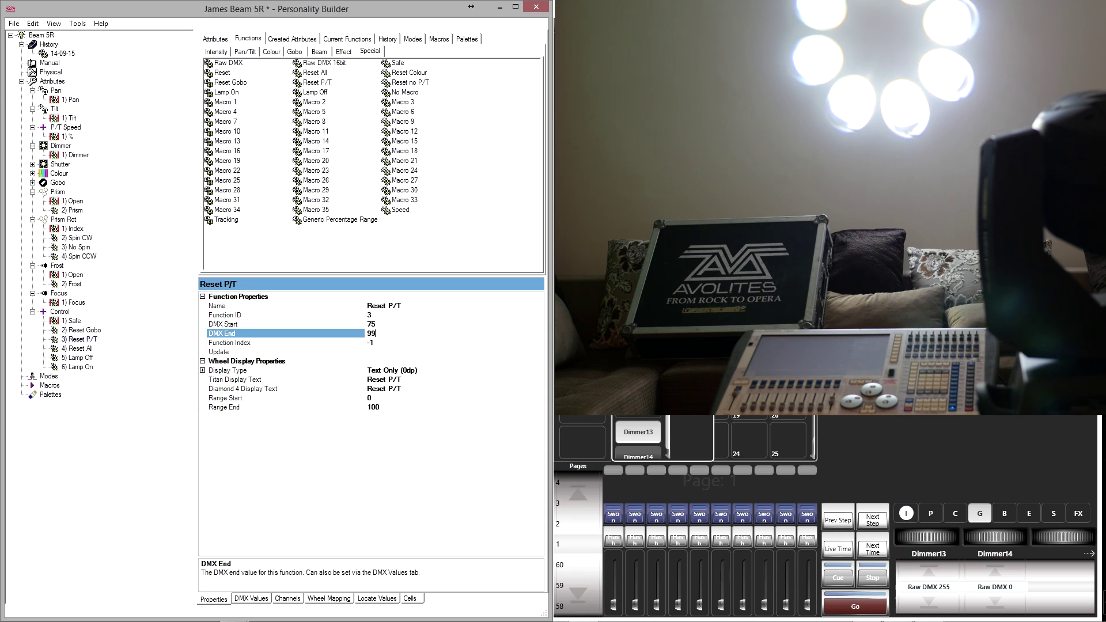
{"action": "left_click", "coordinate": [79, 349]}
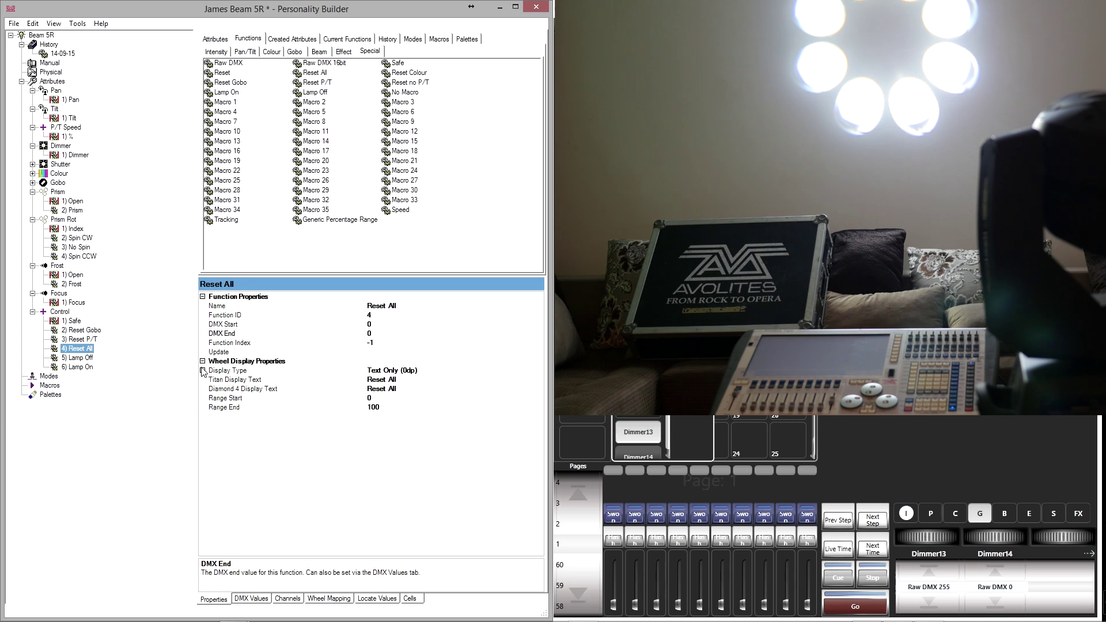
{"action": "left_click", "coordinate": [384, 323]}
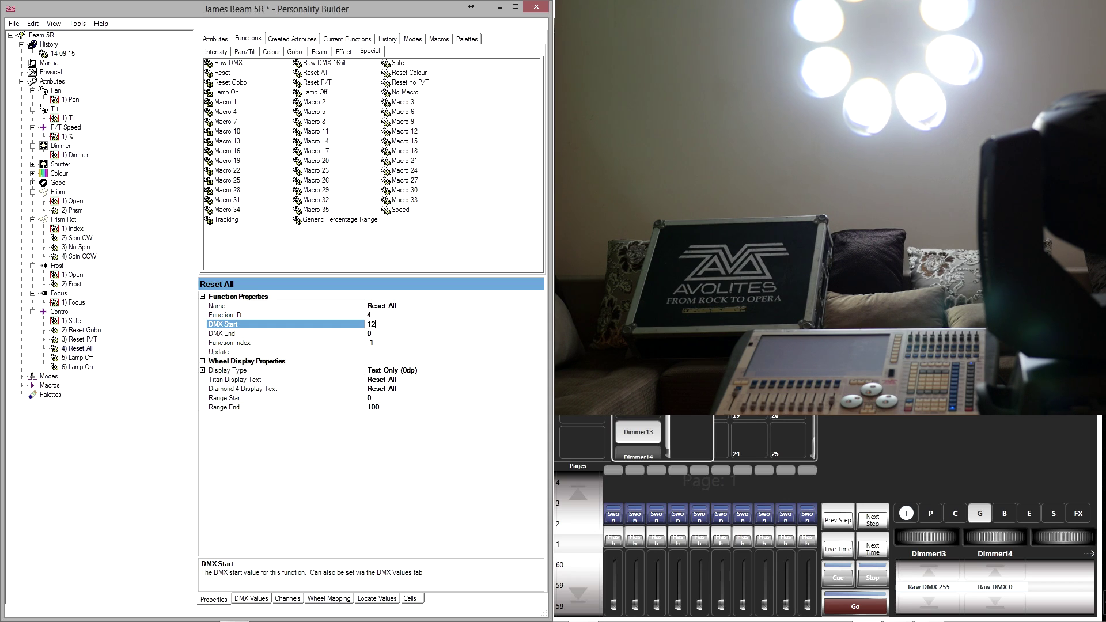
{"action": "left_click", "coordinate": [387, 334]}
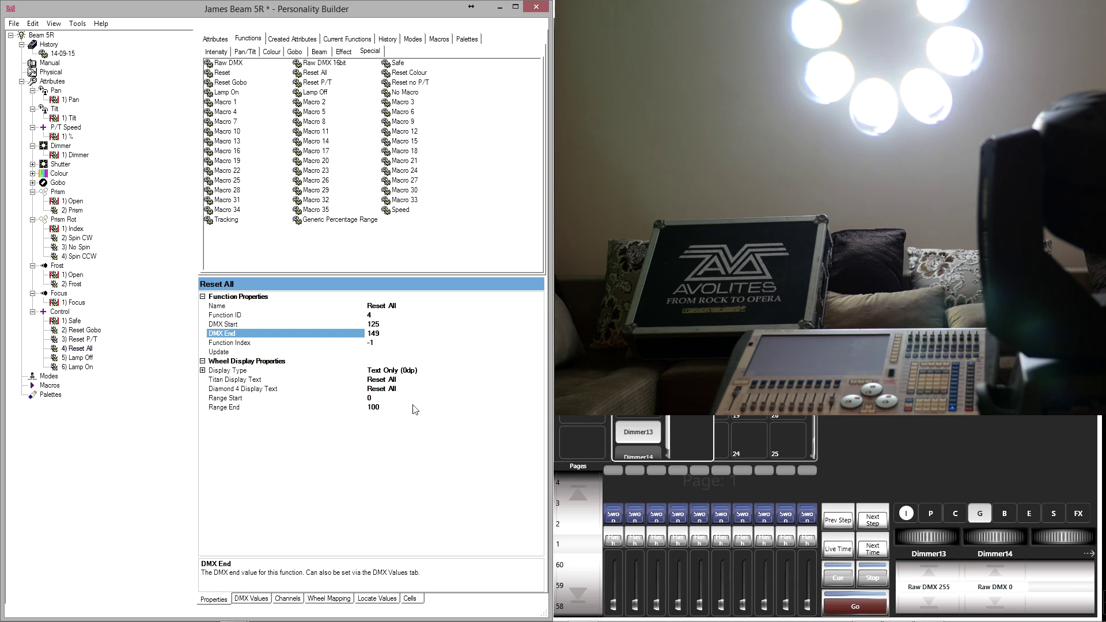
- Set the DMX range of Lamp Off to 175 to 199 and that of Lamp On to 225 to 255
{"action": "left_click", "coordinate": [90, 361]}
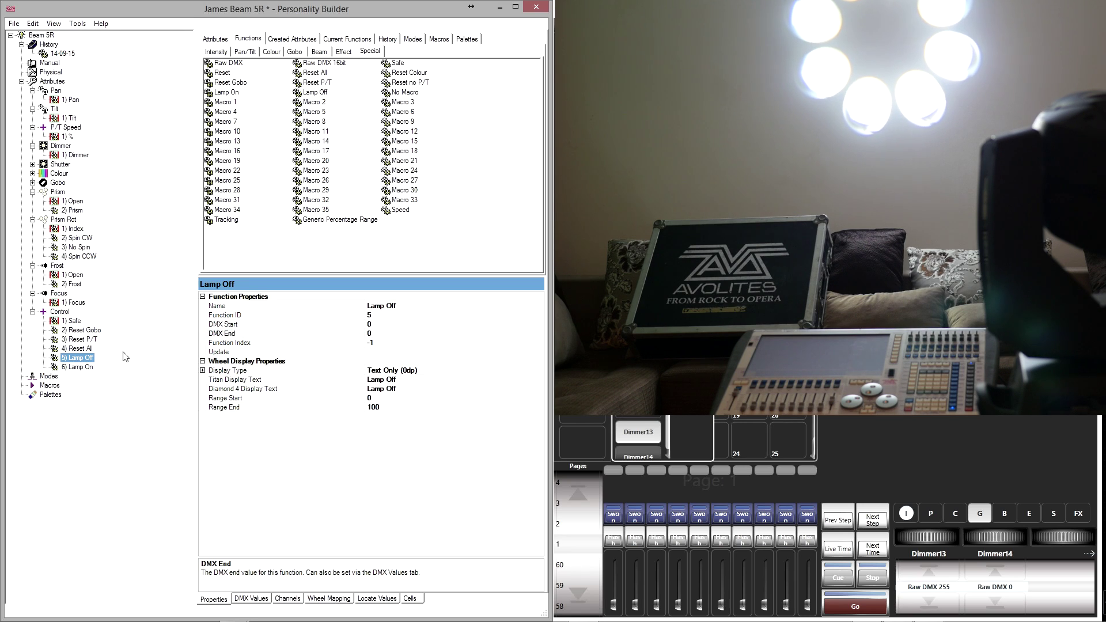
{"action": "left_click", "coordinate": [376, 324]}
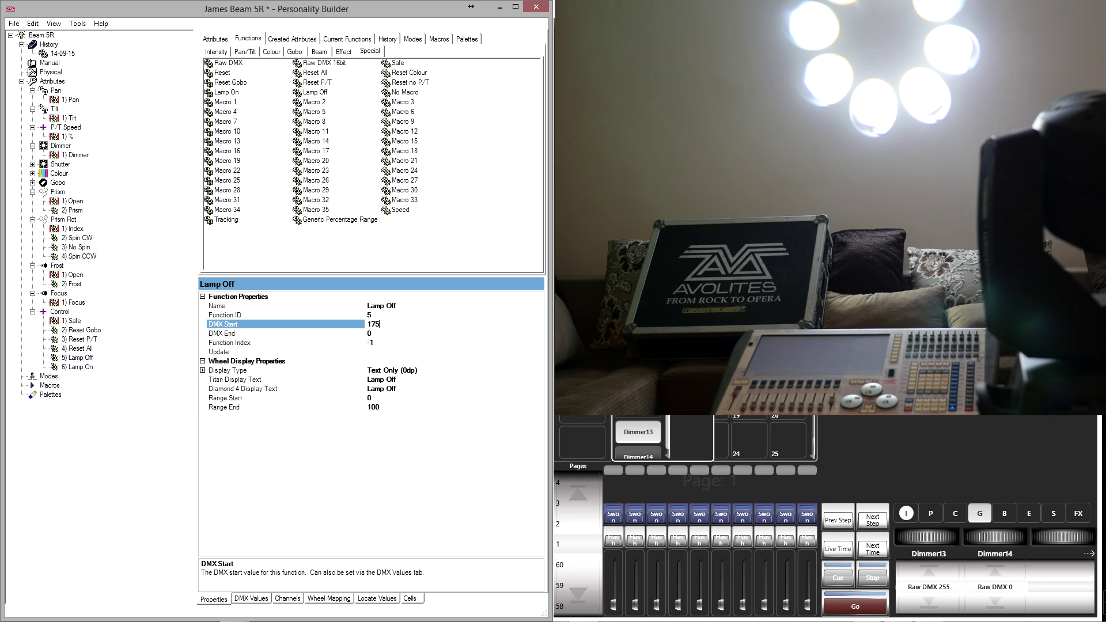
{"action": "left_click", "coordinate": [380, 334]}
{"action": "type", "text": "199"}
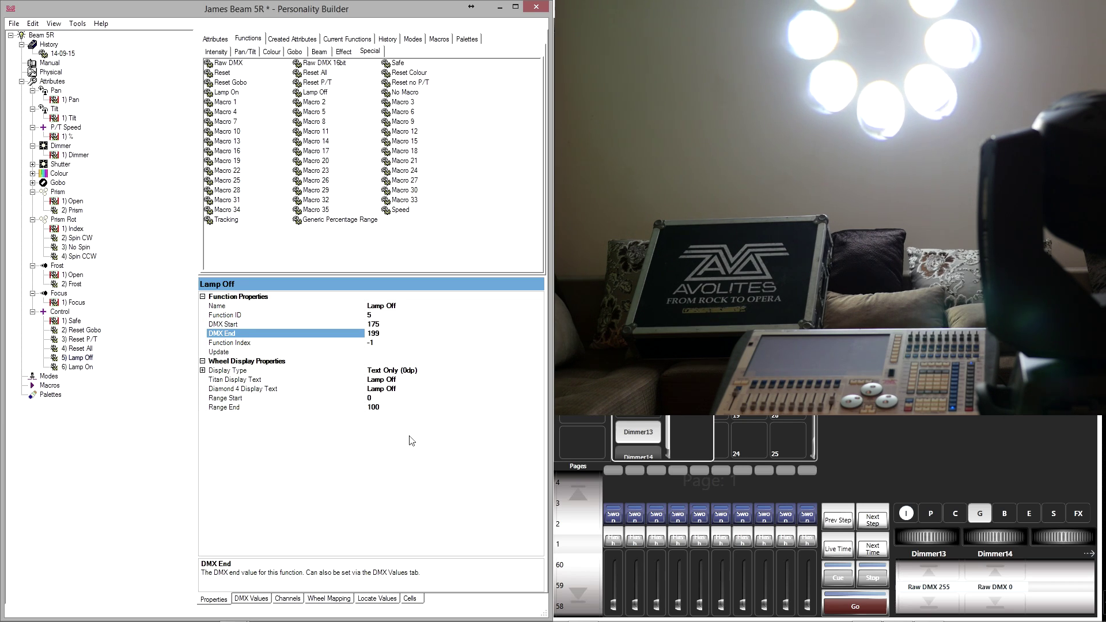
{"action": "left_click", "coordinate": [79, 367]}
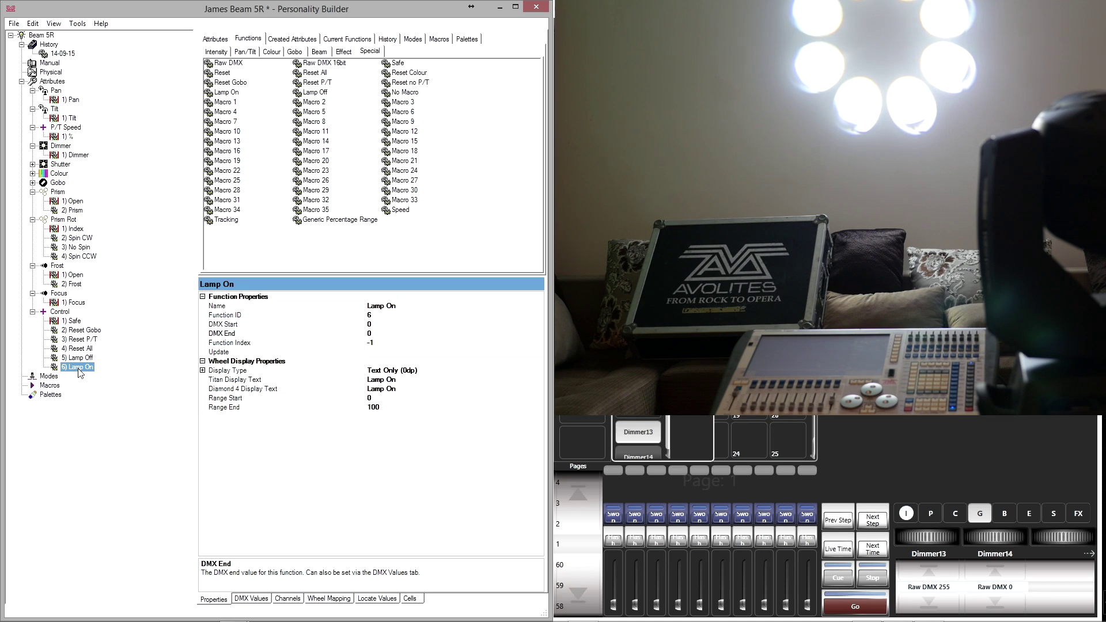
{"action": "left_click", "coordinate": [384, 325]}
{"action": "type", "text": "225"}
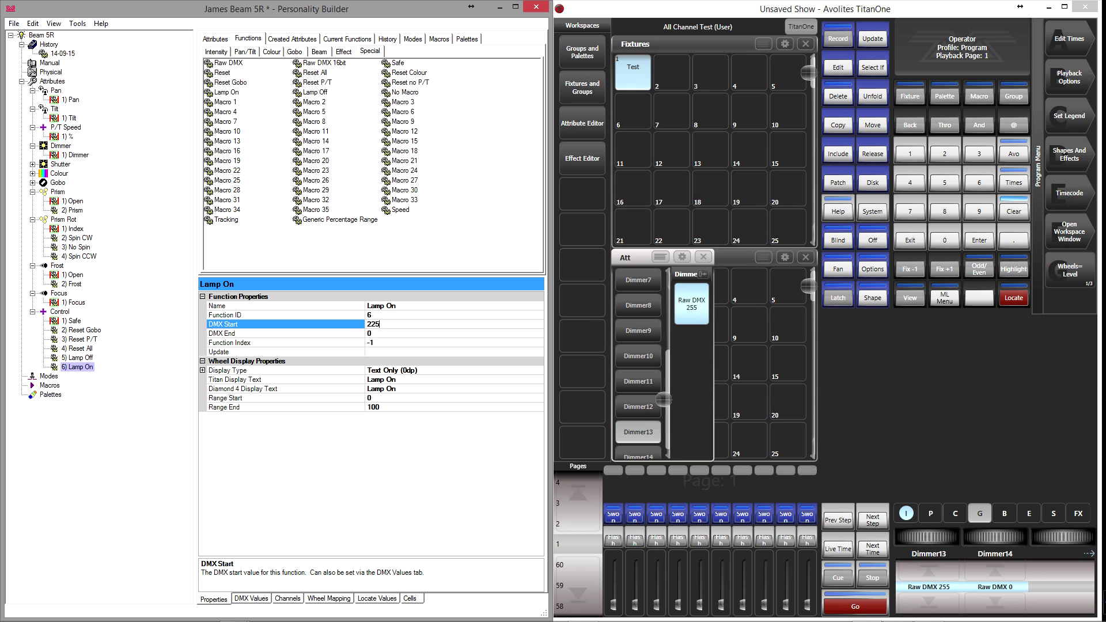
{"action": "left_click", "coordinate": [386, 333]}
{"action": "type", "text": "255"}
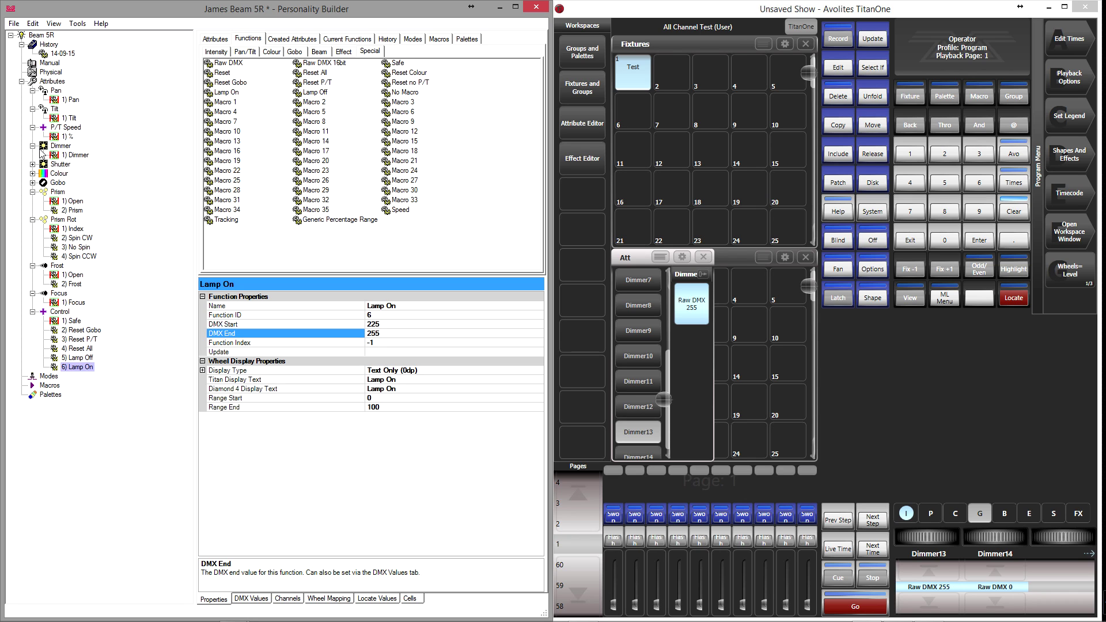
- Add an Extended mode to the personality and assign the created Pan attribute to it
{"action": "left_click", "coordinate": [48, 376]}
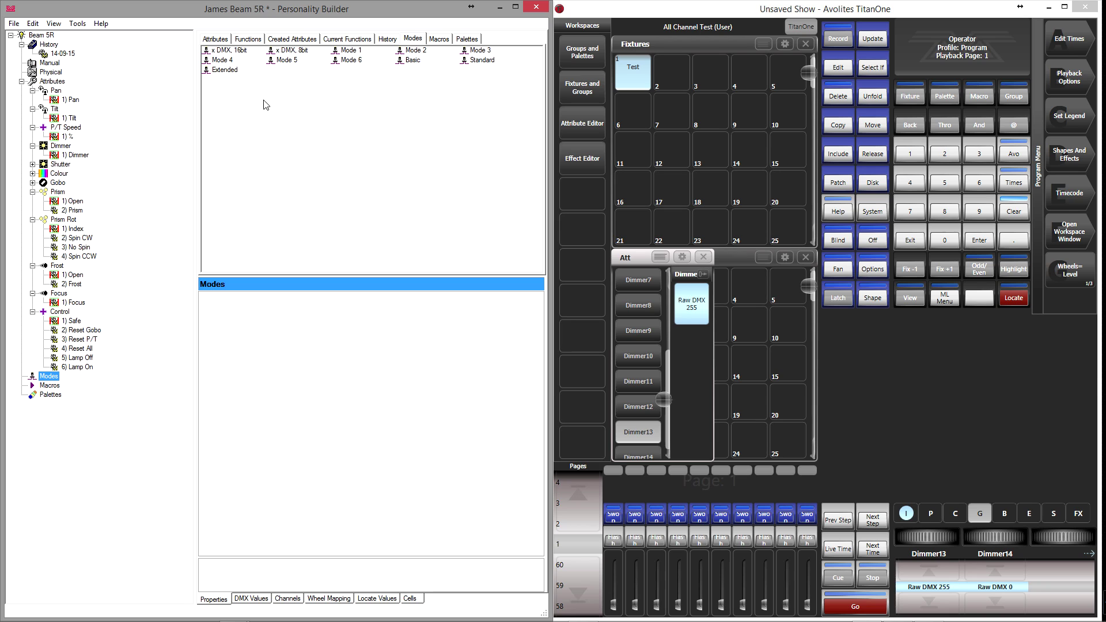
{"action": "double_click", "coordinate": [224, 70]}
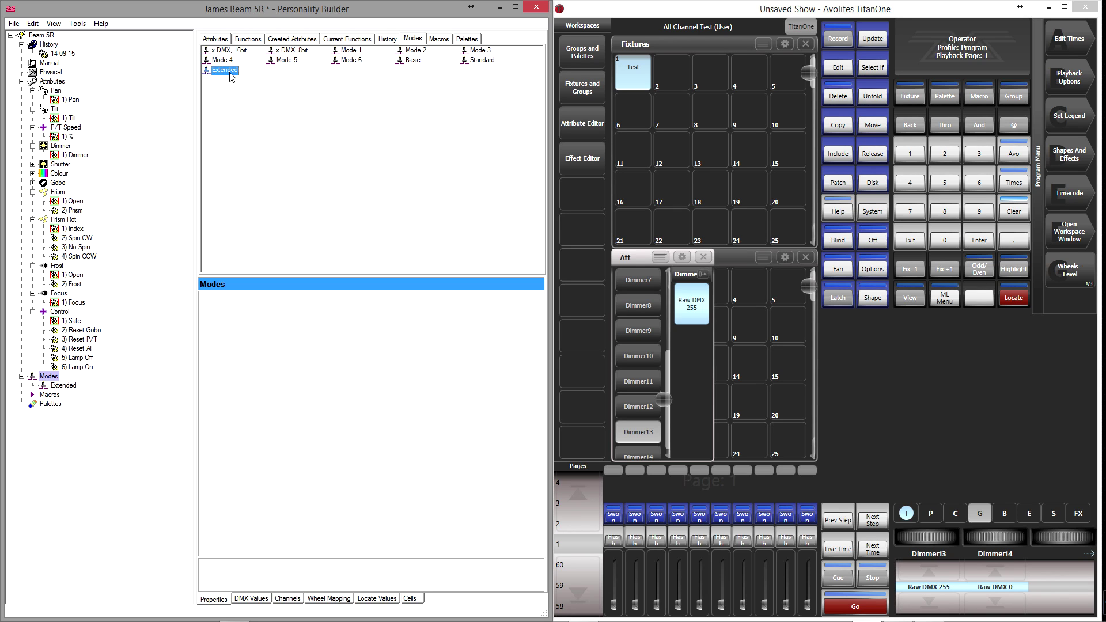
{"action": "left_click", "coordinate": [68, 386]}
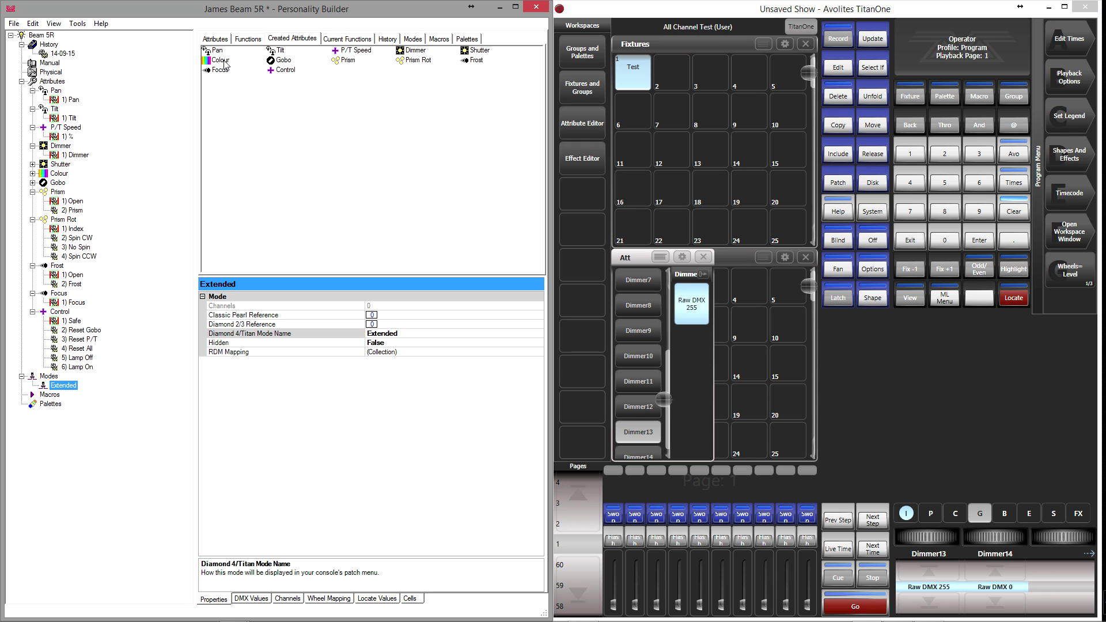
{"action": "left_click_drag", "start_coordinate": [220, 54], "coordinate": [64, 387]}
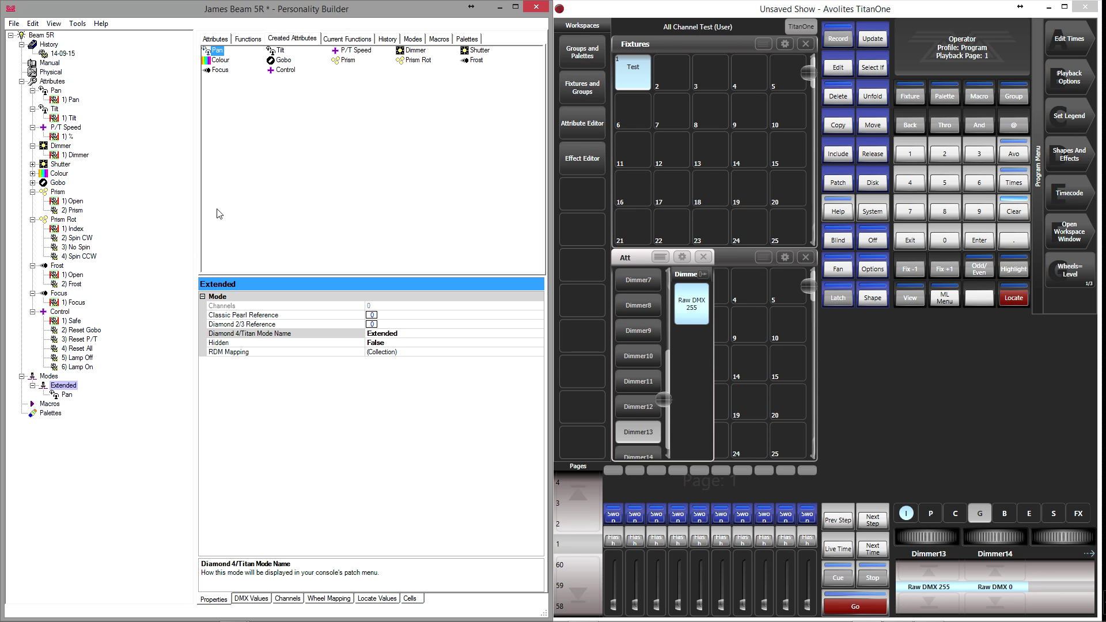
- Examine the Resolution and Channel Offset of the Pan attribute in the Extended mode
{"action": "left_click", "coordinate": [67, 395]}
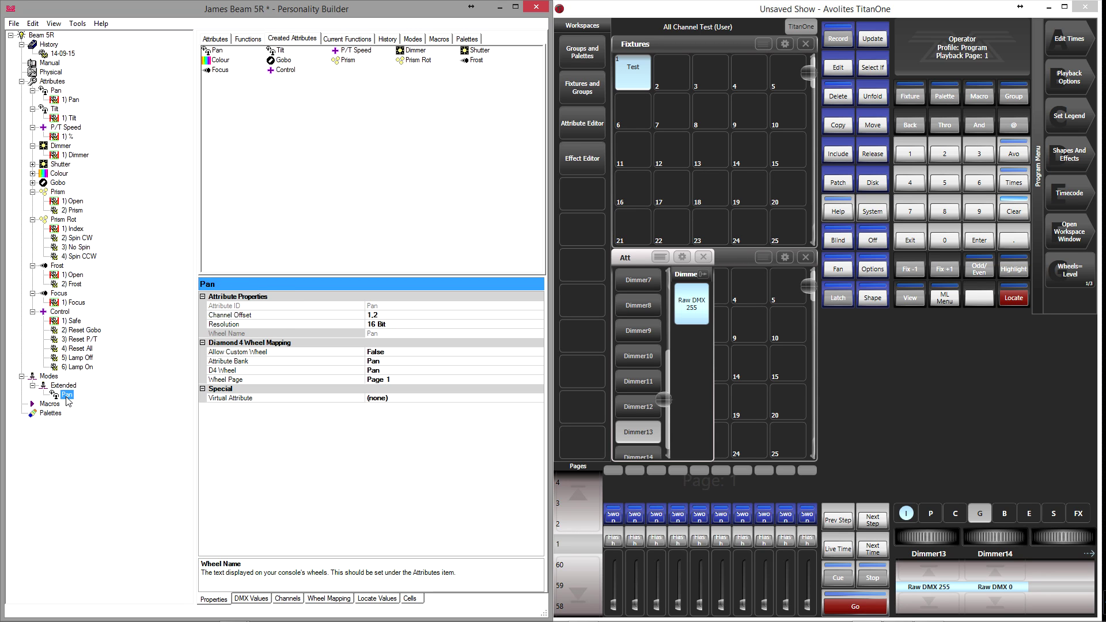
{"action": "left_click", "coordinate": [377, 324]}
{"action": "left_click", "coordinate": [377, 315]}
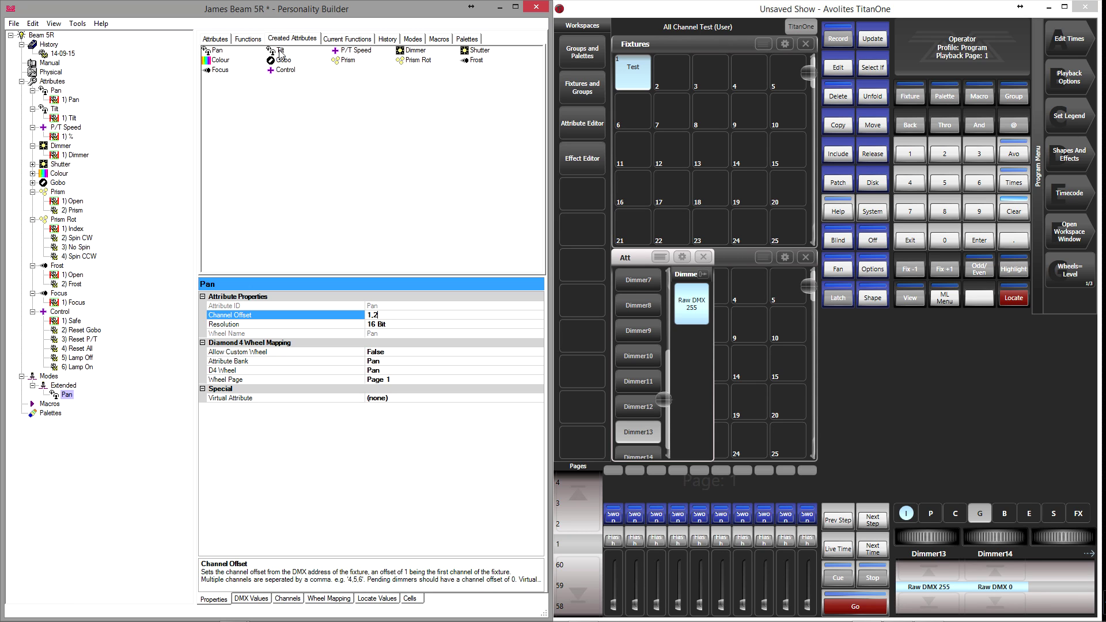
- Add the created Tilt, P/T Speed, Dimmer, Shutter and Colour attributes to the Extended mode in that order
{"action": "double_click", "coordinate": [281, 52]}
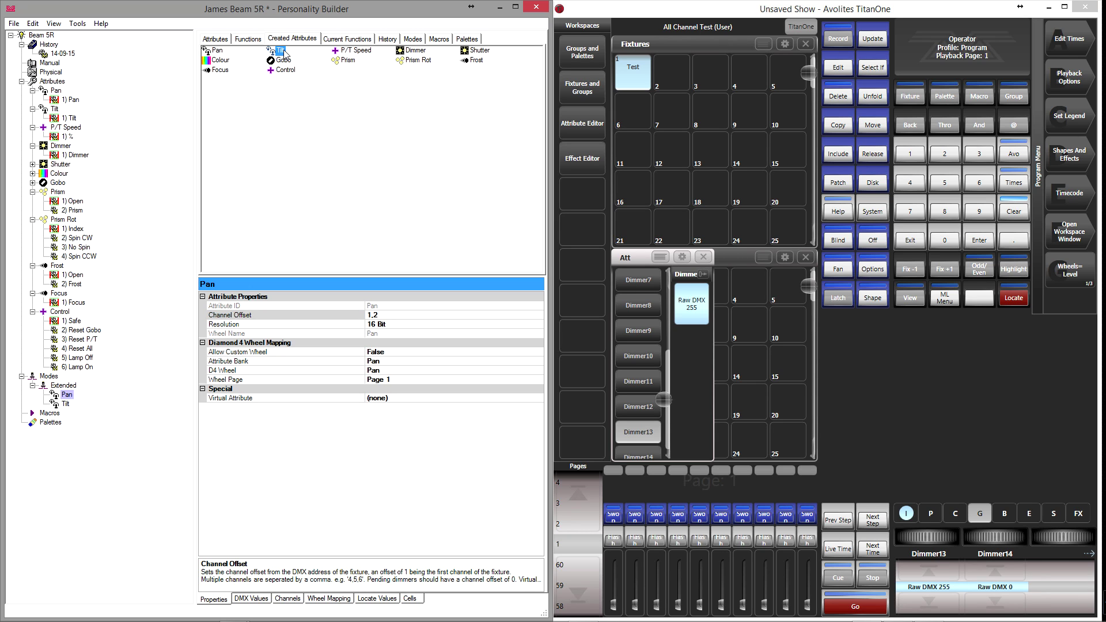
{"action": "left_click", "coordinate": [367, 53]}
{"action": "double_click", "coordinate": [367, 53]}
{"action": "double_click", "coordinate": [413, 51]}
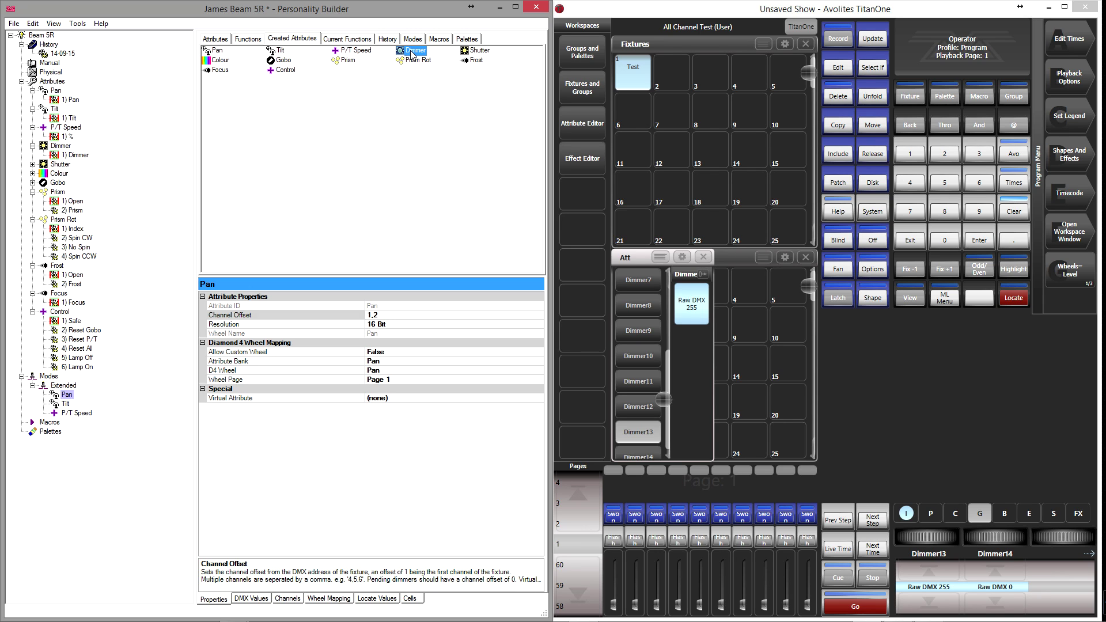
{"action": "double_click", "coordinate": [478, 51]}
{"action": "double_click", "coordinate": [221, 60]}
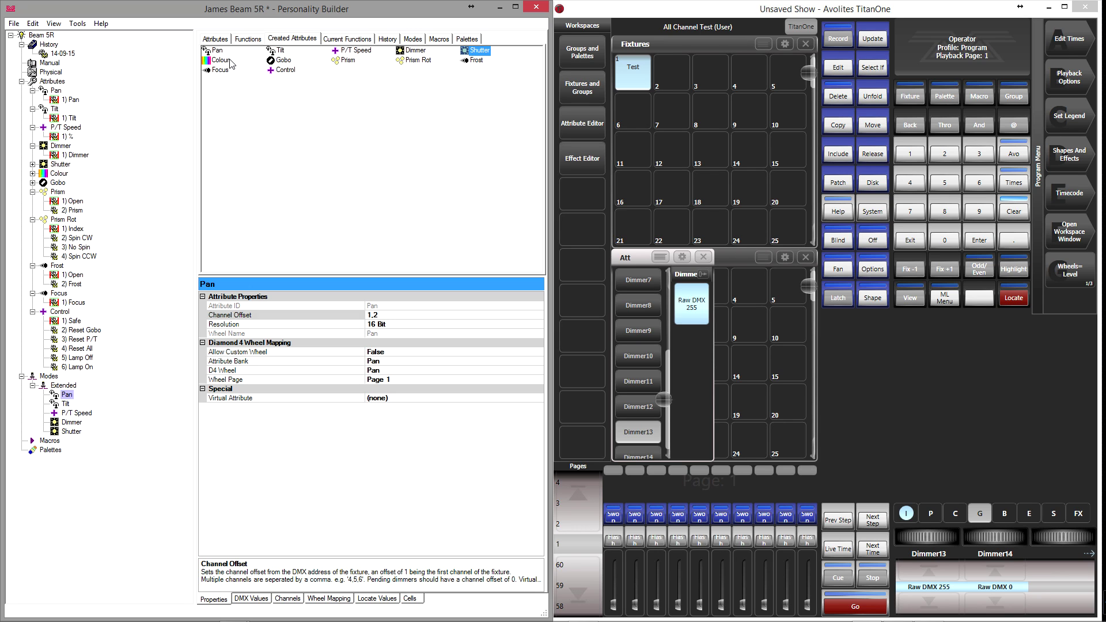
{"action": "double_click", "coordinate": [281, 61]}
{"action": "double_click", "coordinate": [348, 60]}
{"action": "double_click", "coordinate": [408, 62]}
{"action": "double_click", "coordinate": [479, 61]}
{"action": "double_click", "coordinate": [224, 71]}
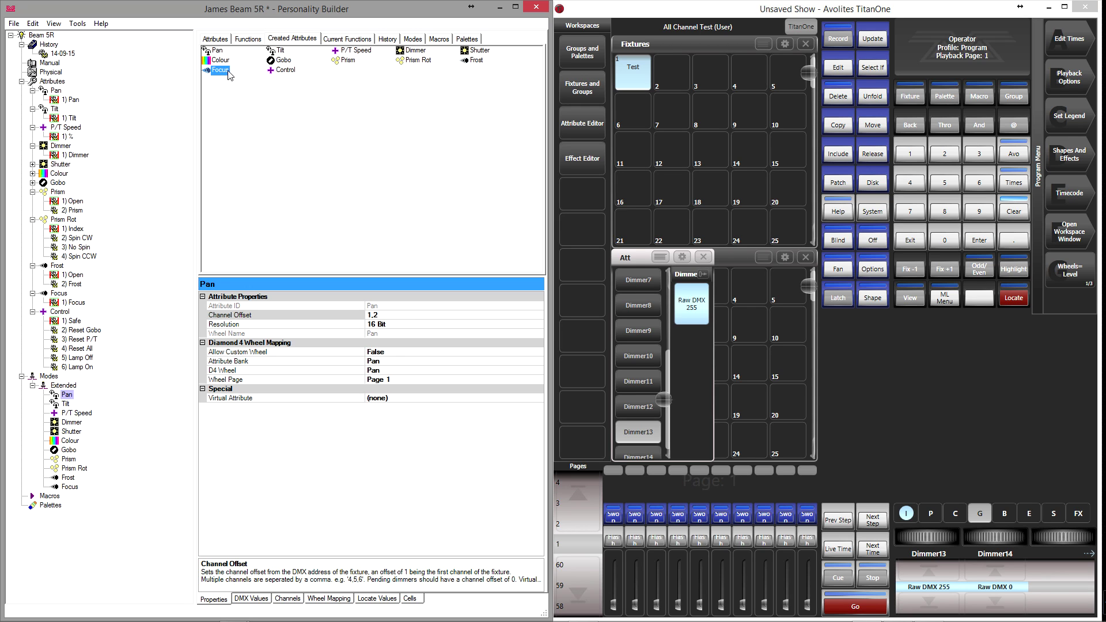
{"action": "left_click", "coordinate": [277, 71]}
{"action": "double_click", "coordinate": [277, 74]}
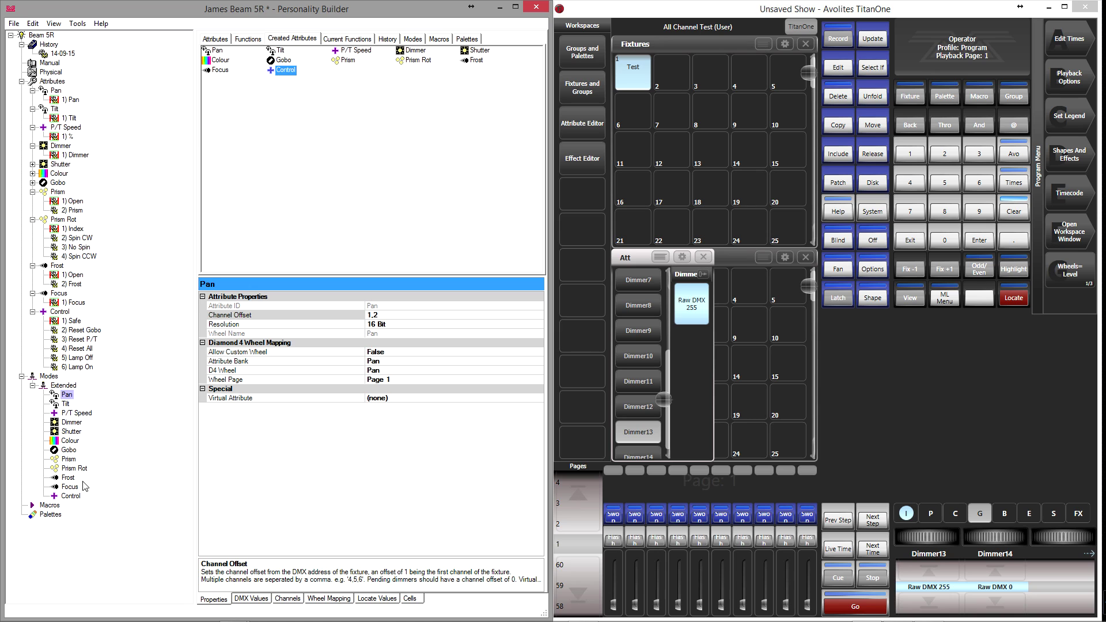
{"action": "left_click", "coordinate": [72, 496]}
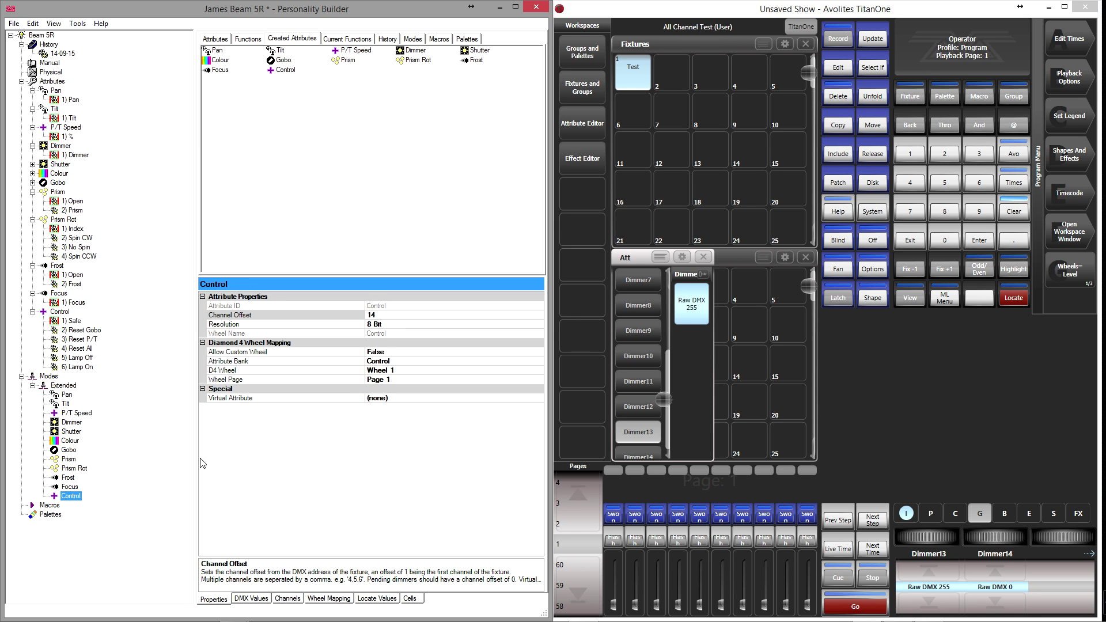
- Add Lamp On and Lamp Off macros to the personality and expand the Lamp On macro
{"action": "left_click", "coordinate": [53, 505]}
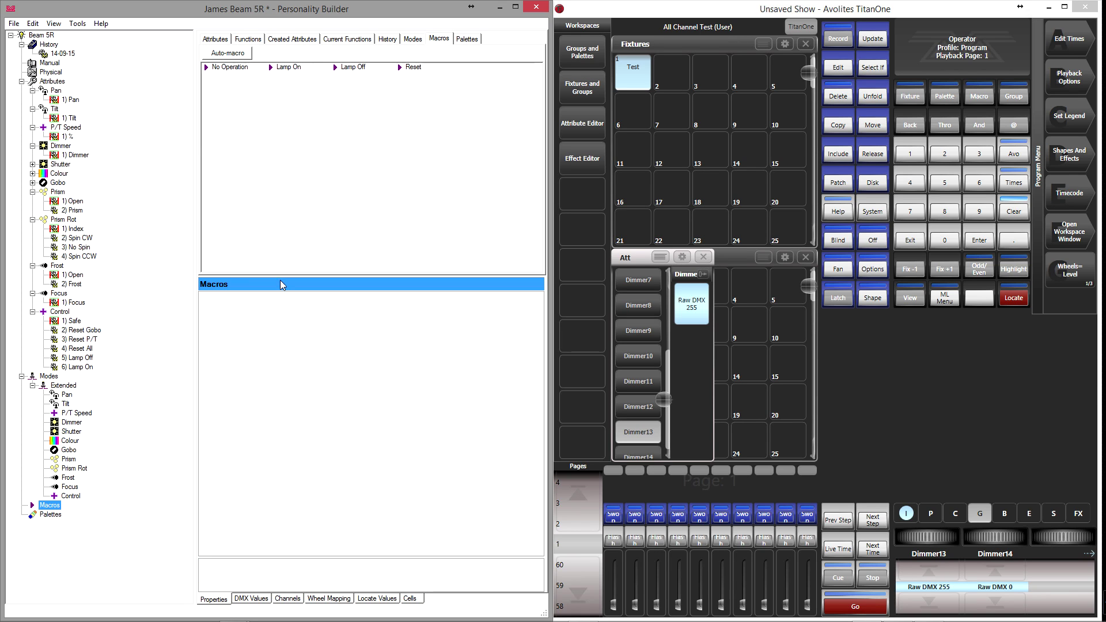
{"action": "double_click", "coordinate": [285, 67]}
{"action": "left_click", "coordinate": [359, 70]}
{"action": "double_click", "coordinate": [359, 71]}
{"action": "left_click", "coordinate": [60, 514]}
{"action": "double_click", "coordinate": [62, 515]}
- Set the Set String of Step 1 in the Lamp On macro to Control:6:50, using the Control attribute's Lamp On function ID
{"action": "left_click", "coordinate": [70, 524]}
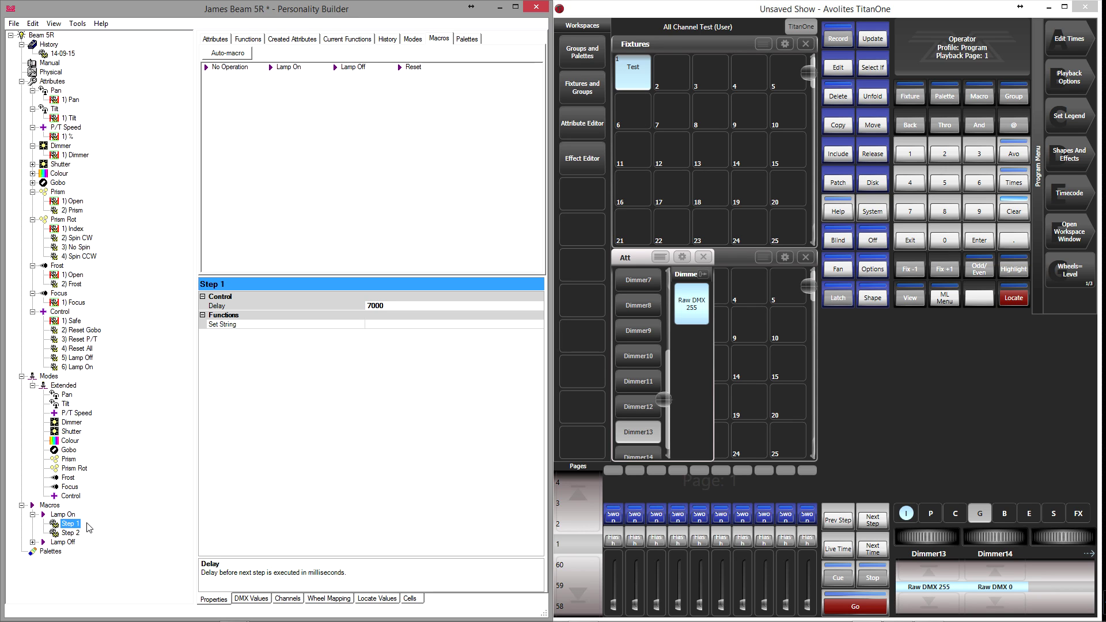
{"action": "left_click", "coordinate": [351, 324]}
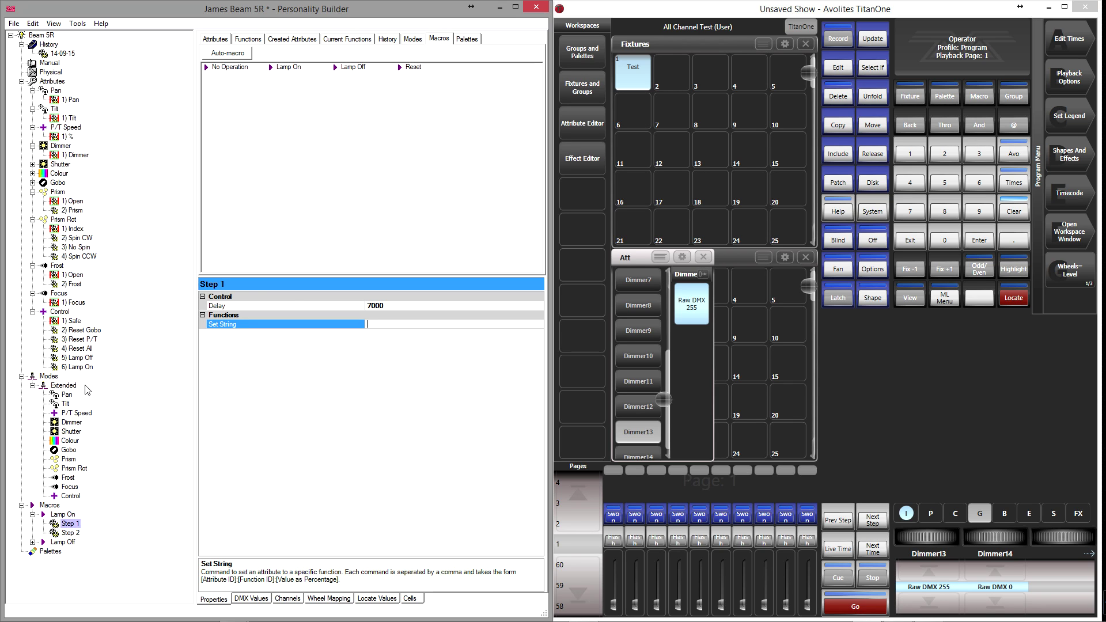
{"action": "left_click", "coordinate": [59, 311]}
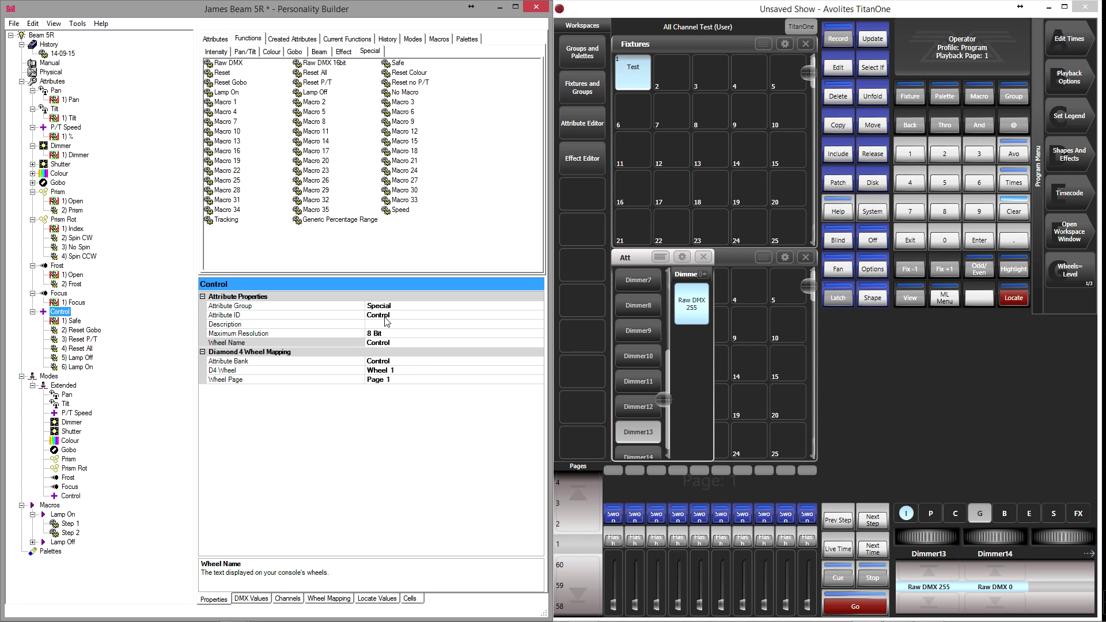
{"action": "left_click", "coordinate": [77, 368]}
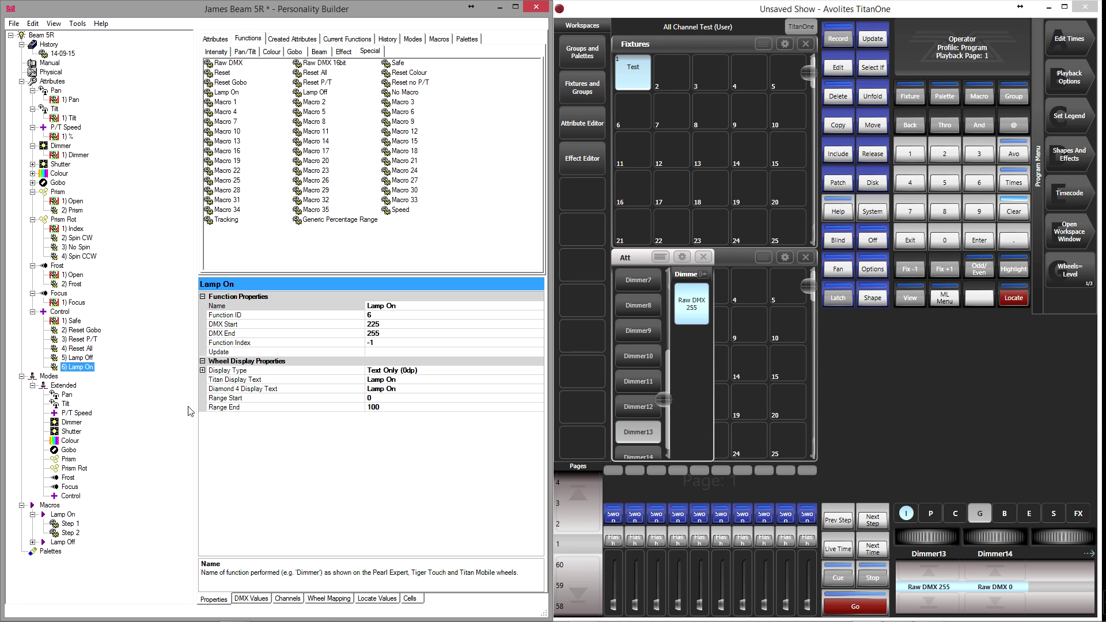
{"action": "left_click", "coordinate": [72, 524]}
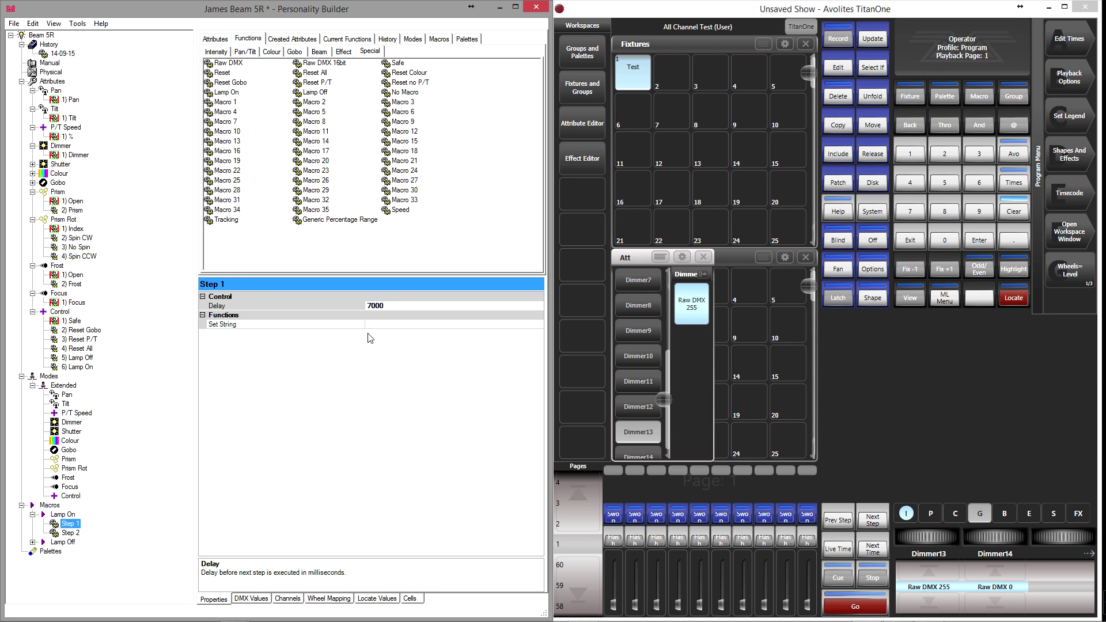
{"action": "left_click", "coordinate": [399, 323]}
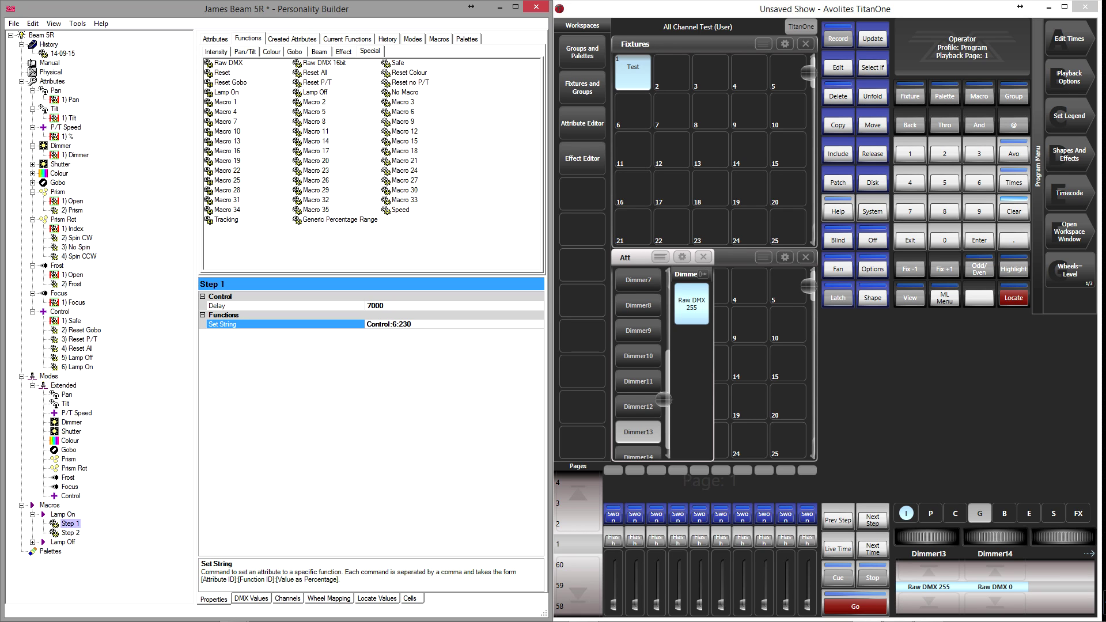
{"action": "double_click", "coordinate": [401, 325]}
{"action": "type", "text": "50"}
- Set the Set String of Step 2 in the Lamp On macro to Control:1:50, using the Safe function's ID
{"action": "left_click", "coordinate": [81, 367]}
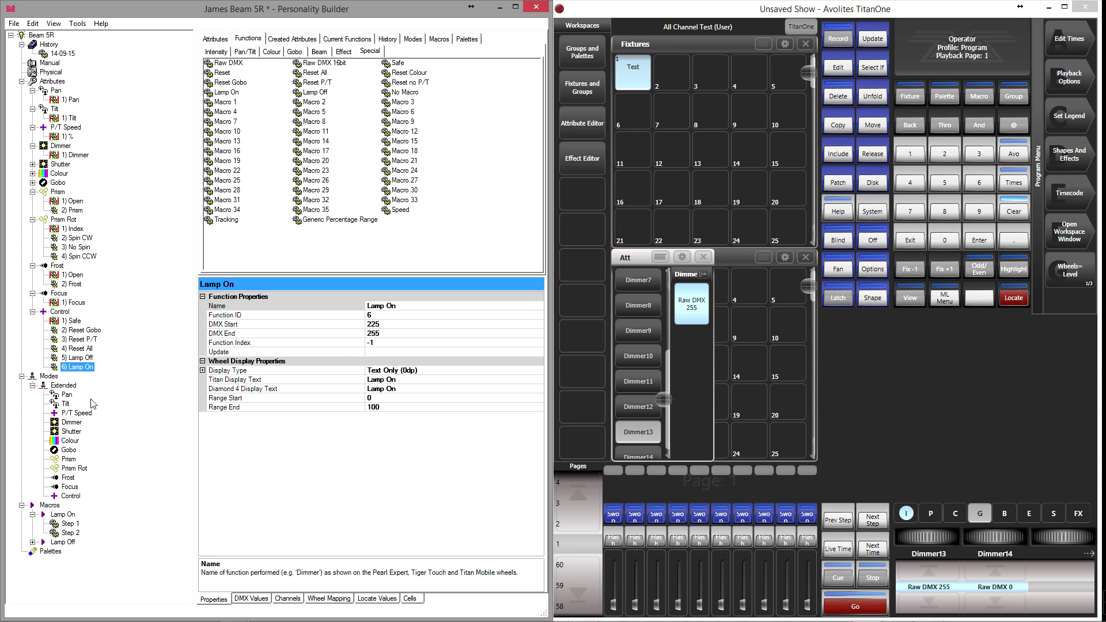
{"action": "left_click", "coordinate": [81, 321]}
{"action": "type", "text": "4"}
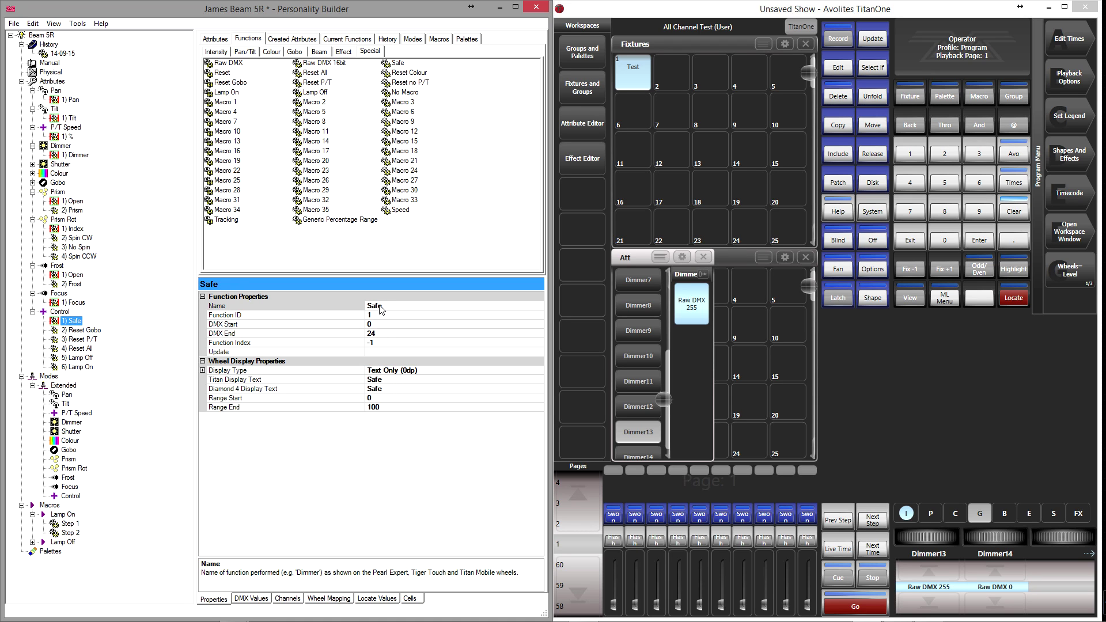
{"action": "left_click", "coordinate": [383, 315]}
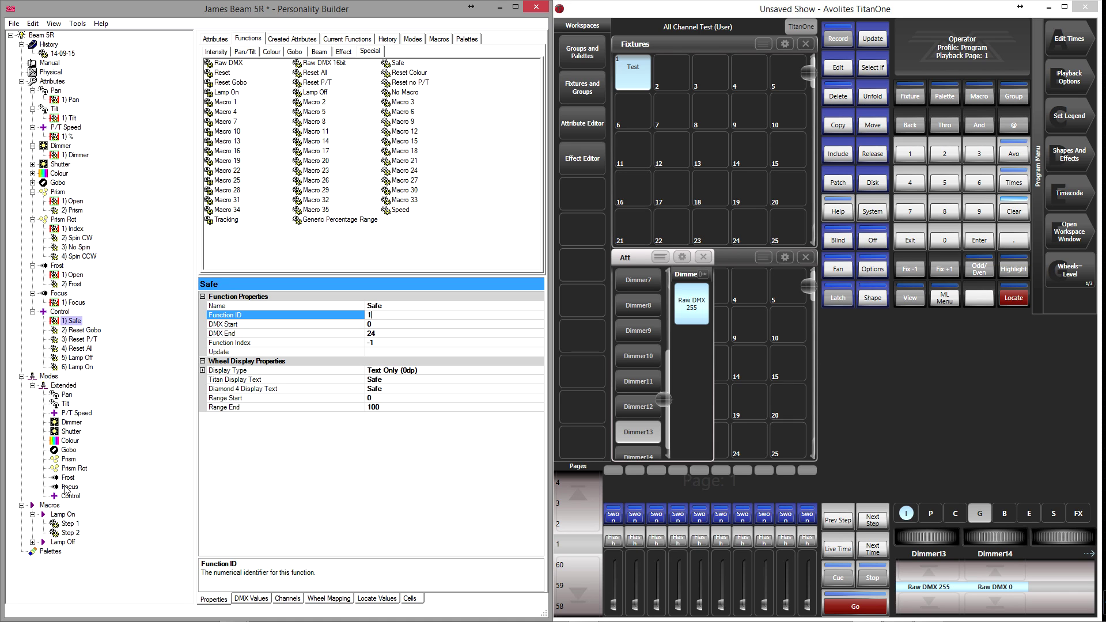
{"action": "left_click", "coordinate": [69, 533]}
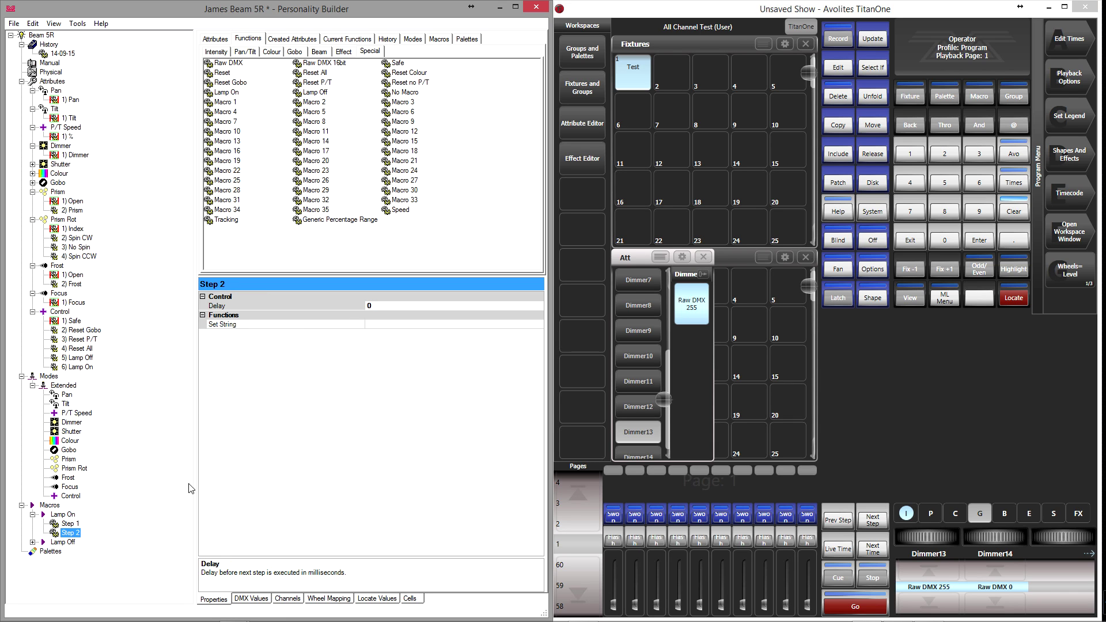
{"action": "left_click", "coordinate": [68, 524]}
{"action": "left_click", "coordinate": [329, 324]}
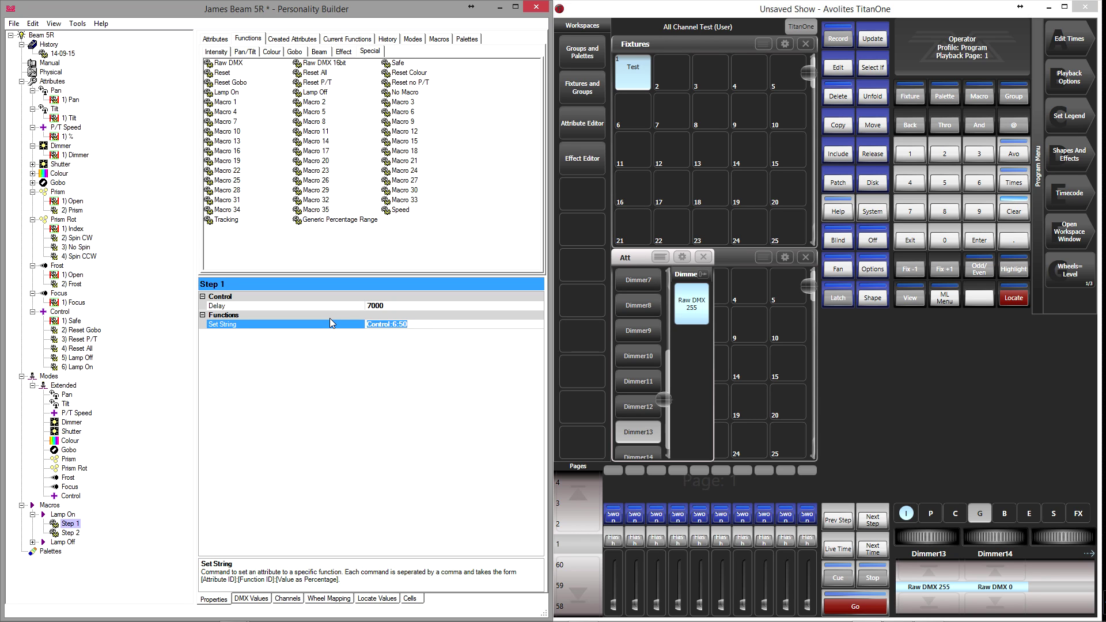
{"action": "left_click", "coordinate": [72, 533]}
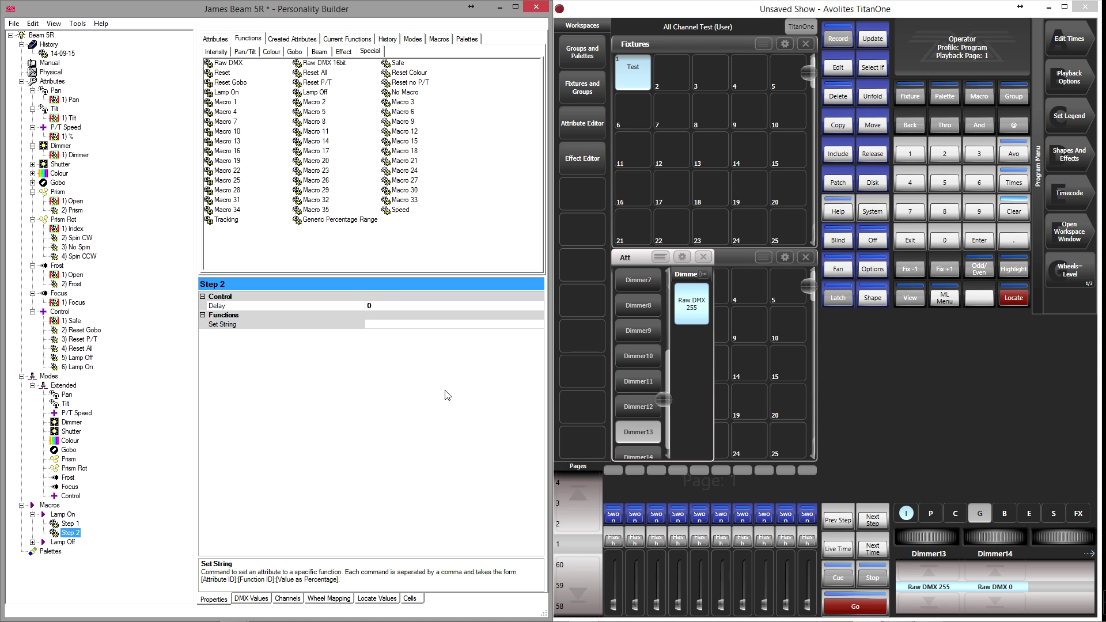
{"action": "left_click", "coordinate": [405, 324]}
{"action": "type", "text": "Control:6:50"}
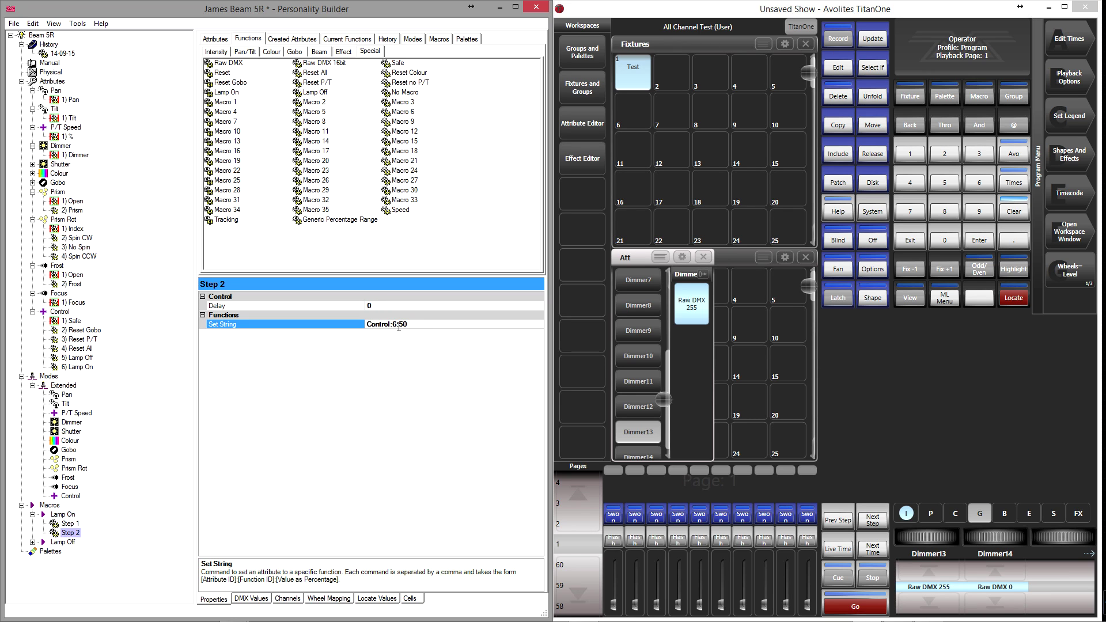
{"action": "type", "text": "1"}
- In the Lamp Off macro, set the Set String of Step 1 to Control:5:50 and of Step 2 to Control:1:50
{"action": "left_click", "coordinate": [32, 542]}
{"action": "left_click", "coordinate": [67, 552]}
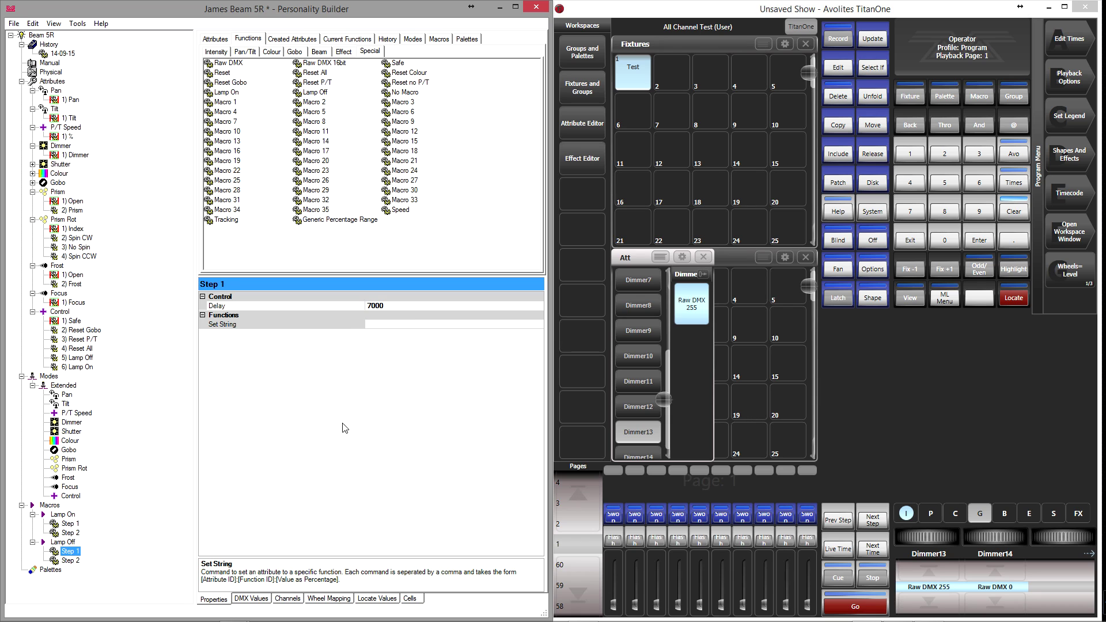
{"action": "left_click", "coordinate": [384, 327]}
{"action": "type", "text": "Control:6:50"}
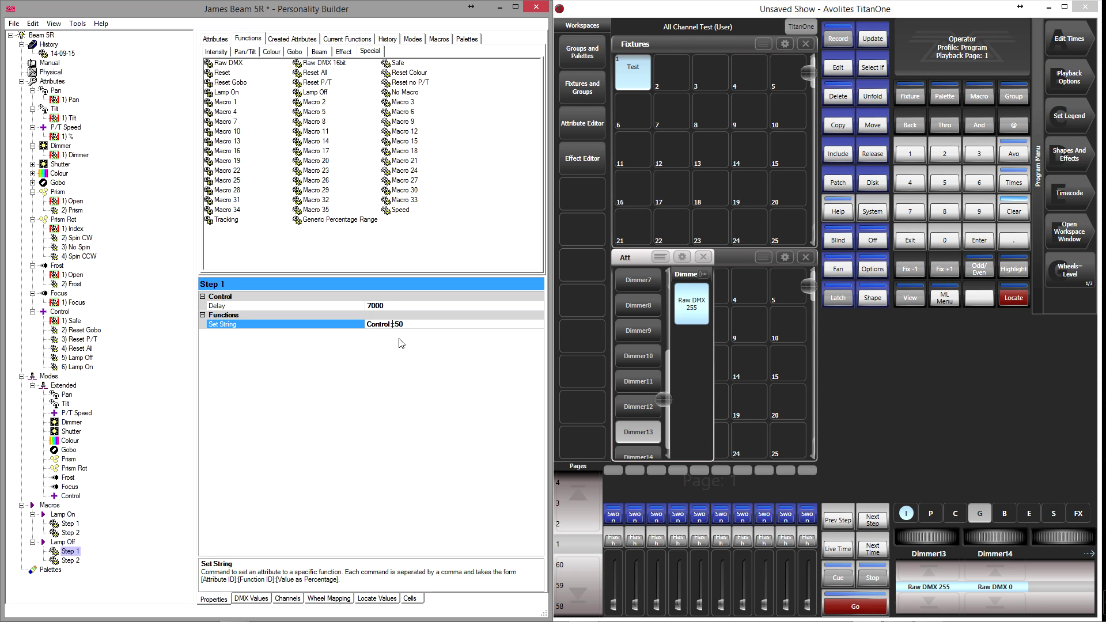
{"action": "type", "text": "5:"}
{"action": "left_click", "coordinate": [76, 560]}
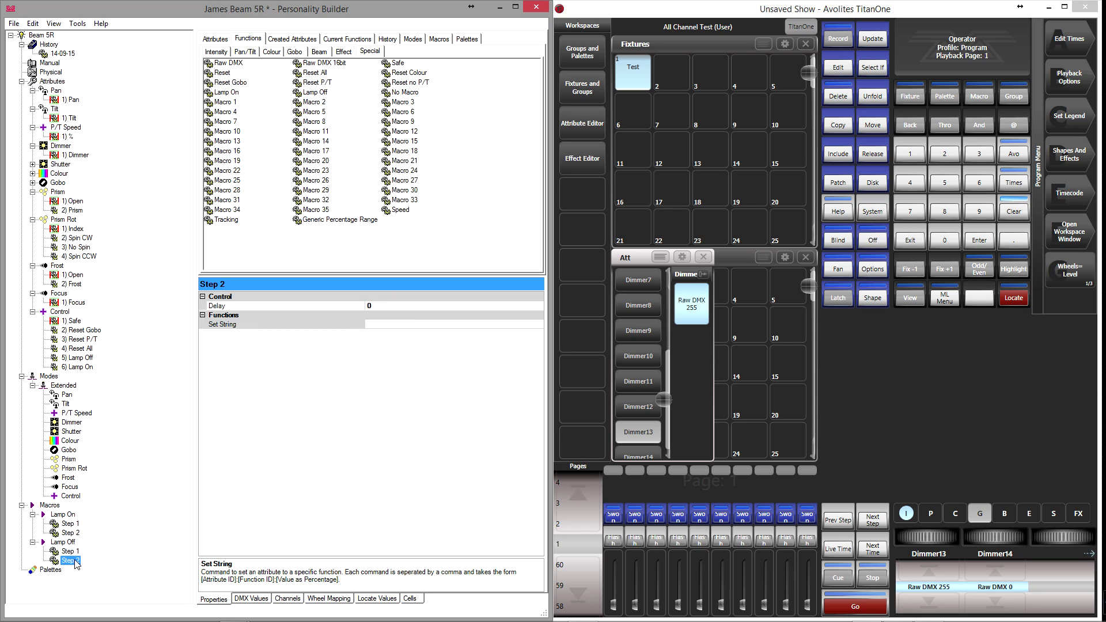
{"action": "left_click", "coordinate": [392, 324]}
{"action": "type", "text": "Control:6:50"}
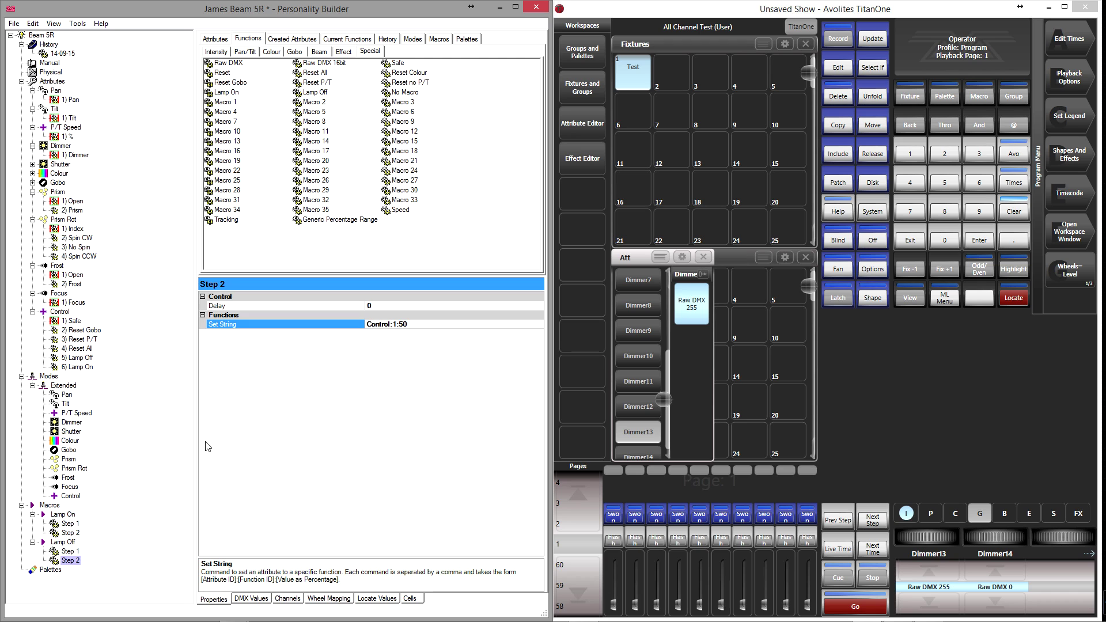
- In the Diamond 4 & Titan wheel mapping, separate the overlapping Beam attributes by moving Frost to Wheel 3
{"action": "left_click", "coordinate": [50, 570]}
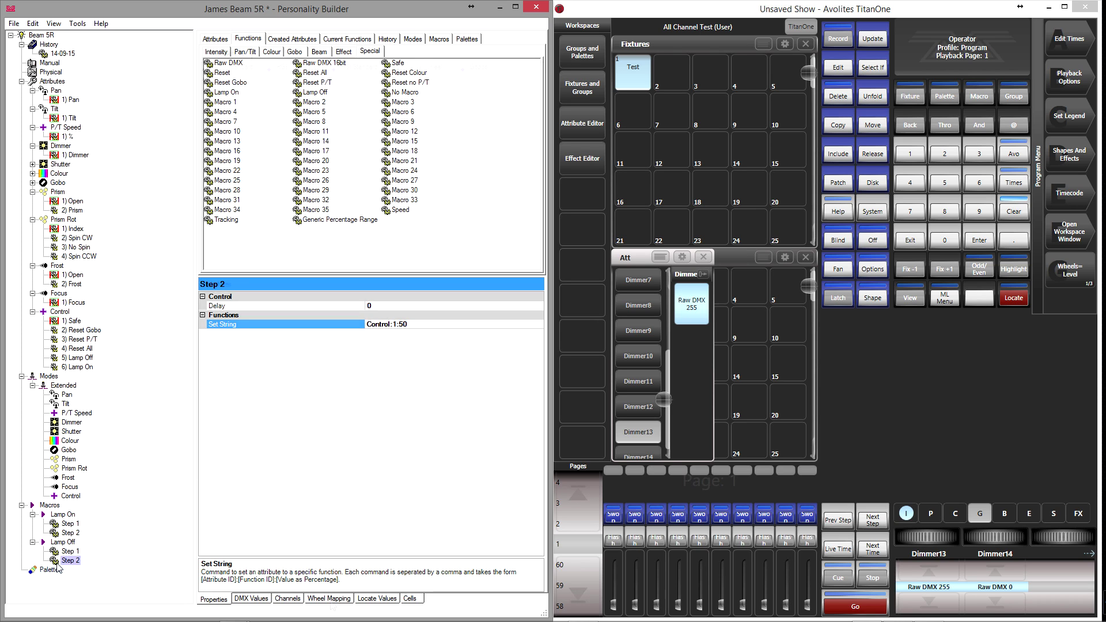
{"action": "left_click", "coordinate": [328, 598]}
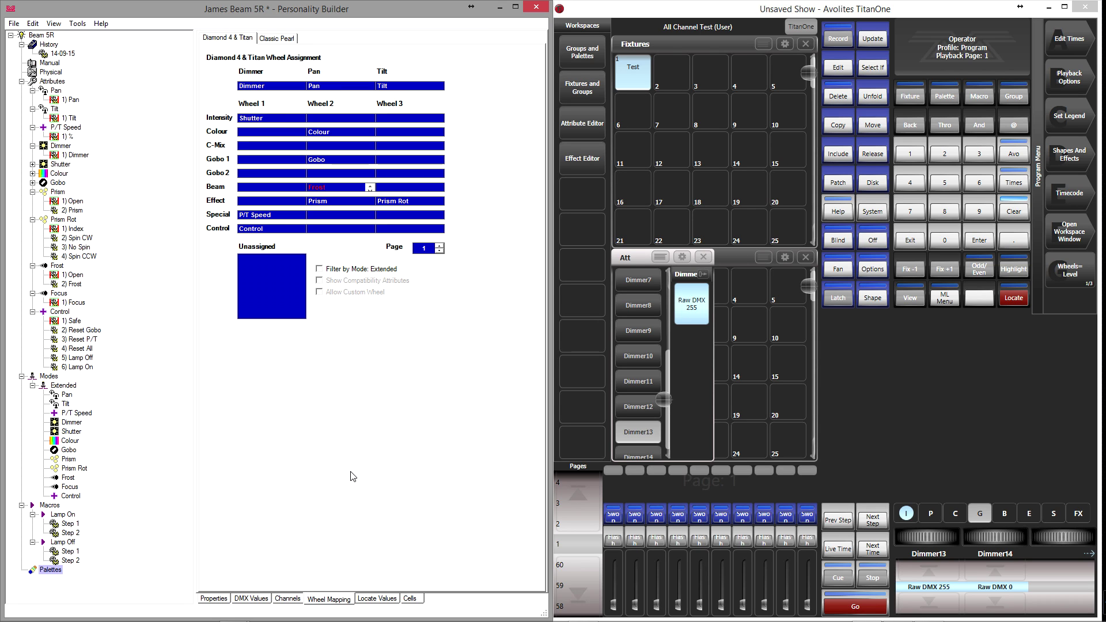
{"action": "left_click", "coordinate": [344, 192]}
{"action": "scroll", "coordinate": [344, 191], "scroll_direction": "down", "scroll_amount": 1}
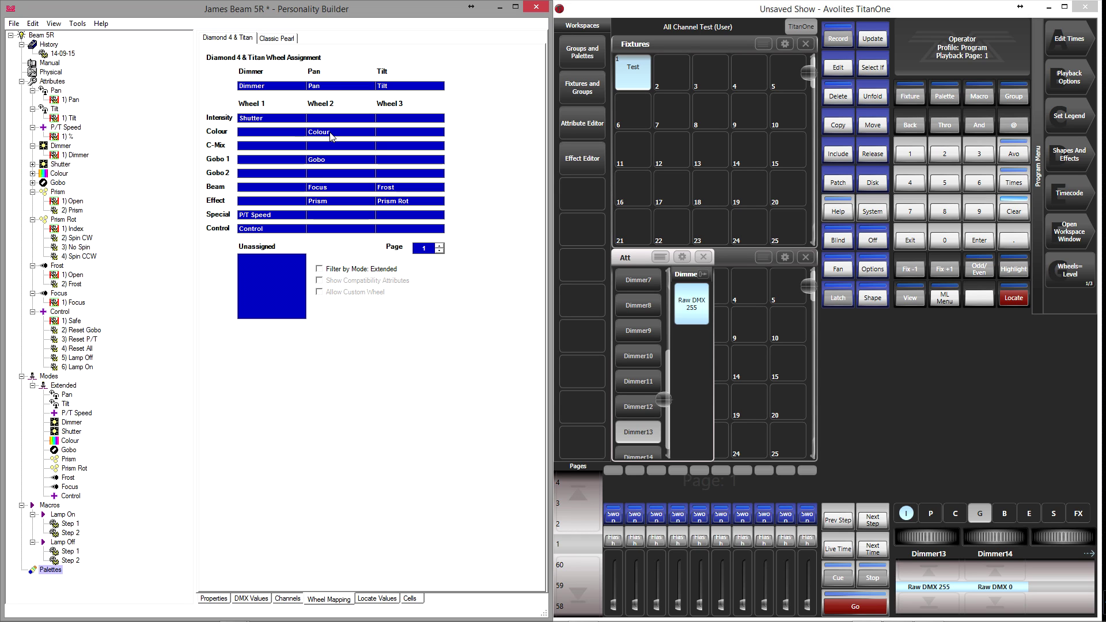
- Move Colour, Gobo, Focus and Prism to Wheel 1 and Prism Rot to Wheel 2 in their wheel mapping rows
{"action": "left_click_drag", "start_coordinate": [331, 135], "coordinate": [275, 136]}
{"action": "left_click_drag", "start_coordinate": [328, 160], "coordinate": [282, 208]}
{"action": "left_click_drag", "start_coordinate": [408, 208], "coordinate": [324, 206]}
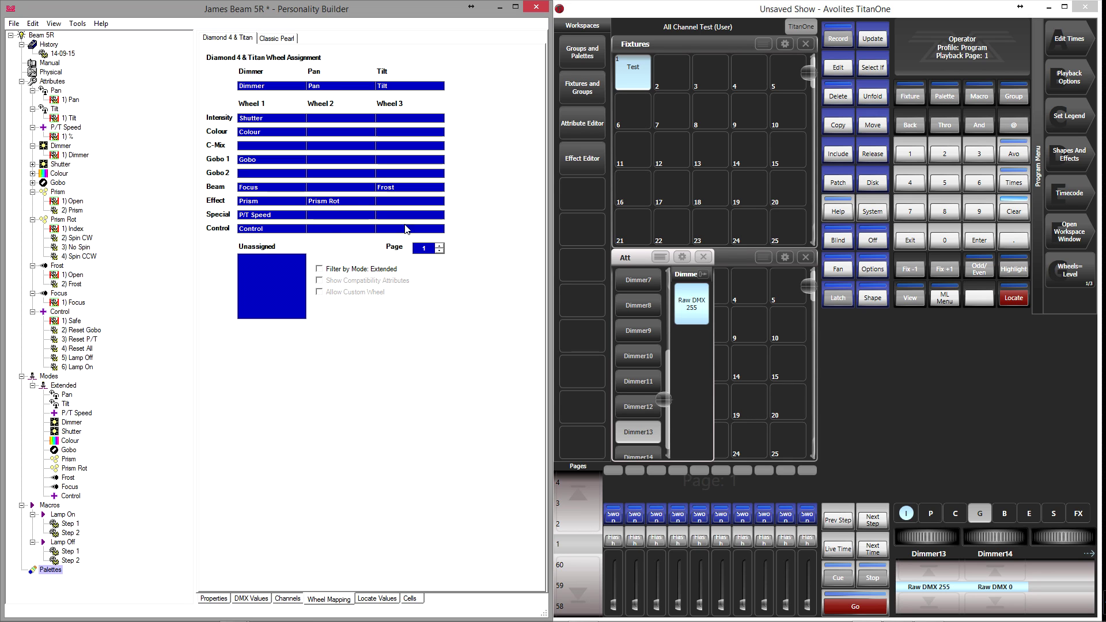
{"action": "left_click", "coordinate": [440, 245]}
{"action": "left_click", "coordinate": [439, 251]}
- Set the Shutter function to Open in the Locate values
{"action": "left_click", "coordinate": [374, 600]}
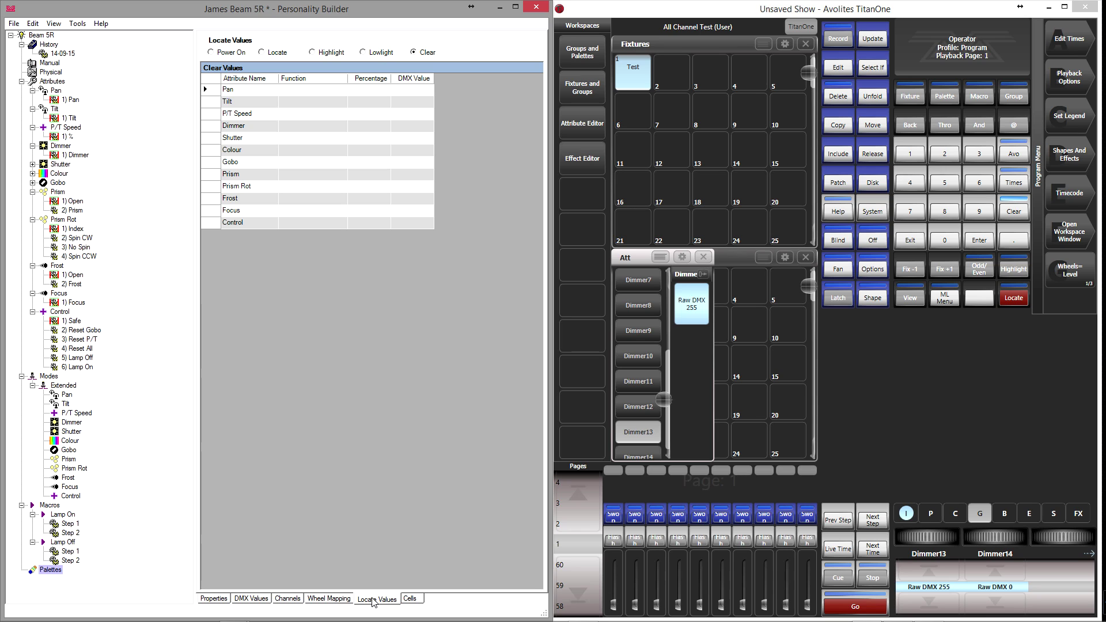
{"action": "left_click", "coordinate": [277, 52]}
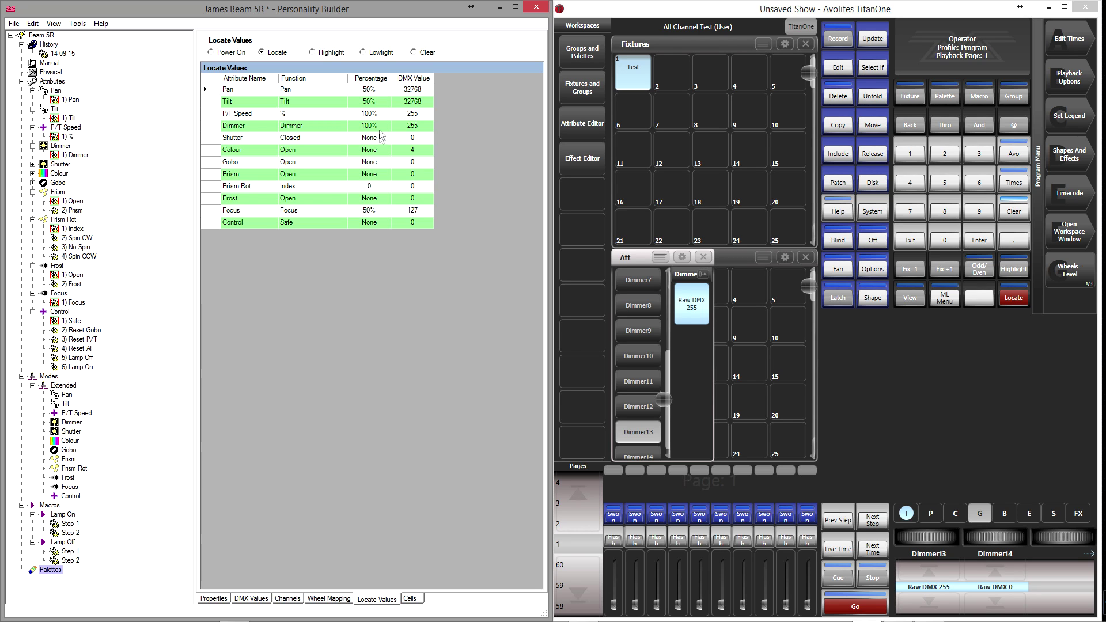
{"action": "left_click", "coordinate": [341, 138]}
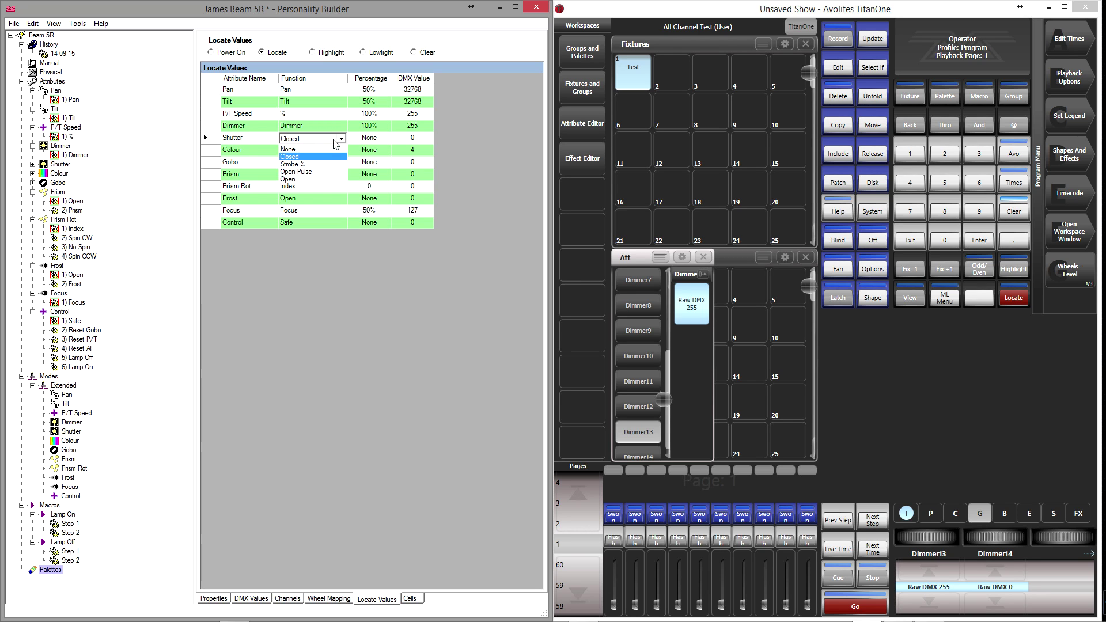
{"action": "left_click", "coordinate": [331, 179]}
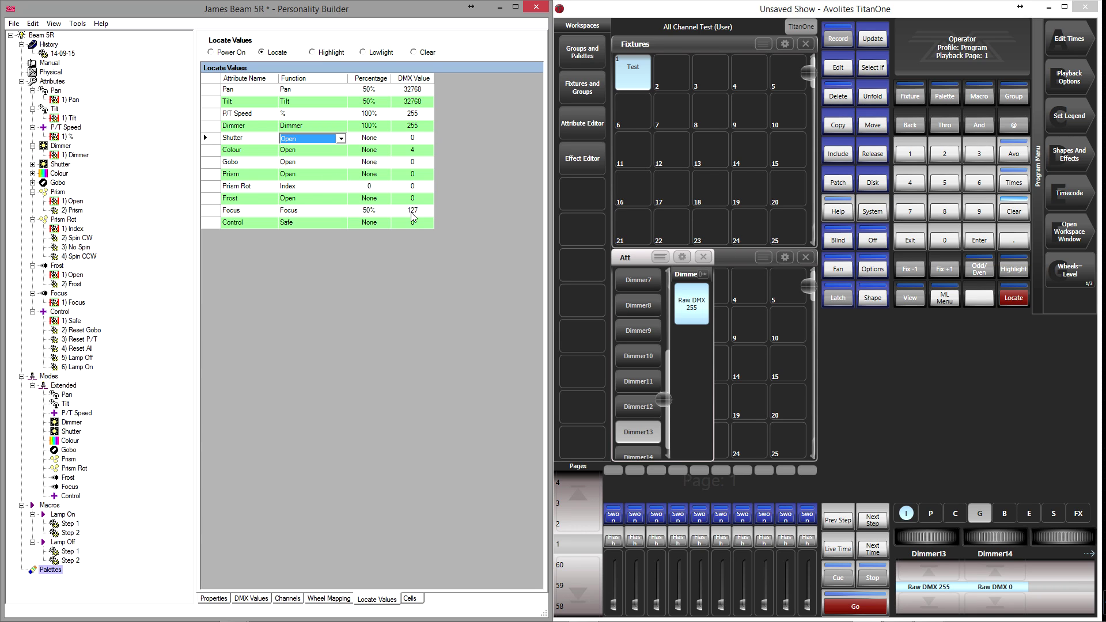
- Review the Power On values, the Extended mode's channel assignment and the Control functions' DMX values
{"action": "left_click", "coordinate": [211, 52]}
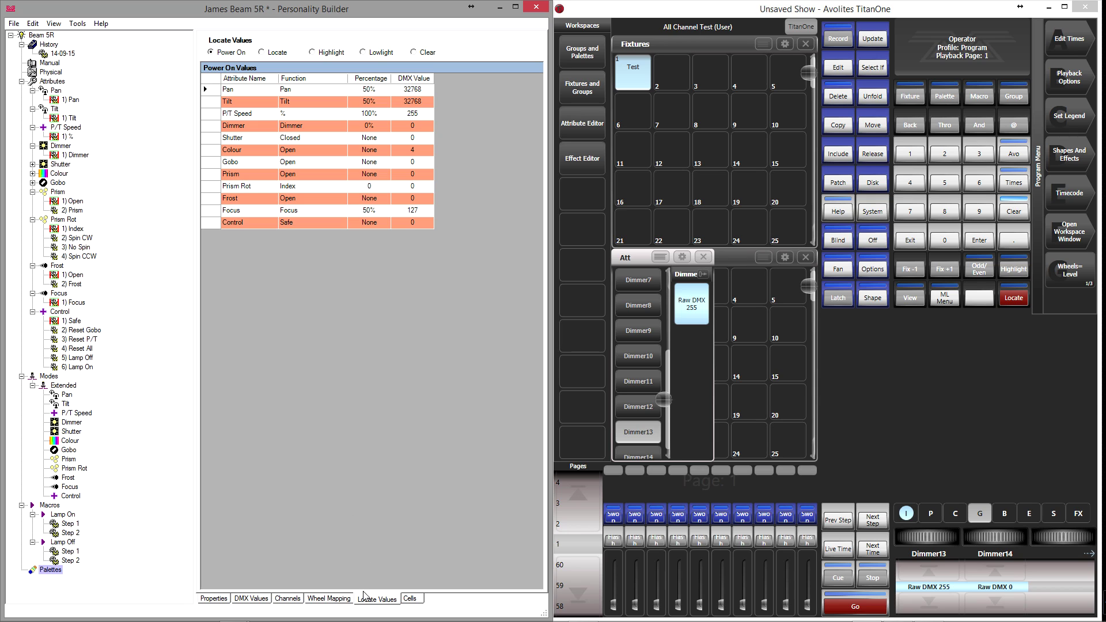
{"action": "left_click", "coordinate": [289, 599]}
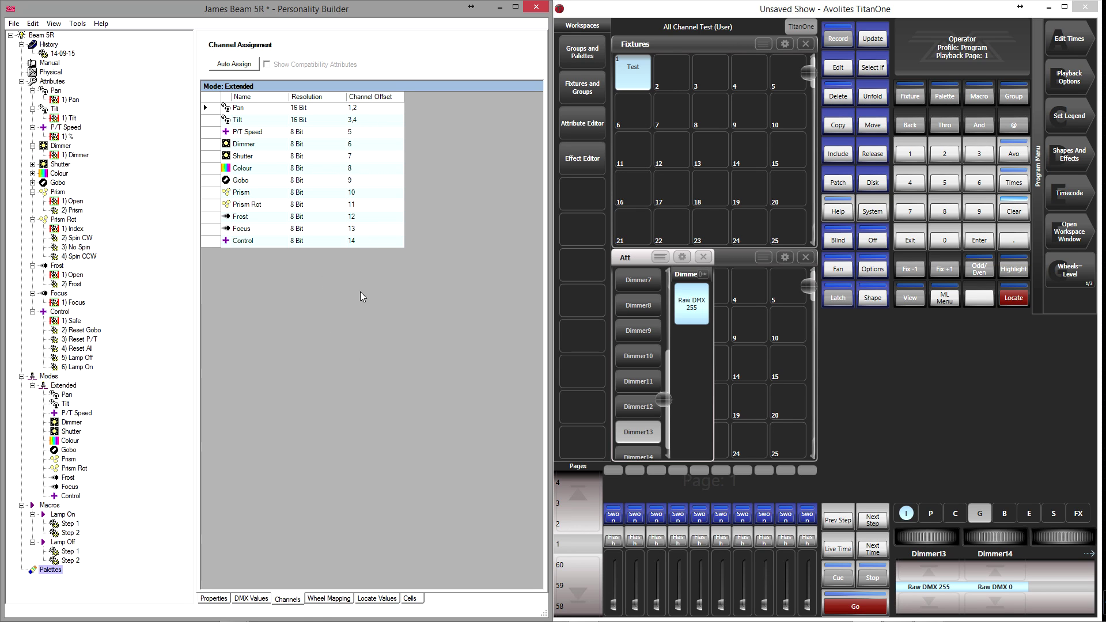
{"action": "left_click", "coordinate": [253, 599]}
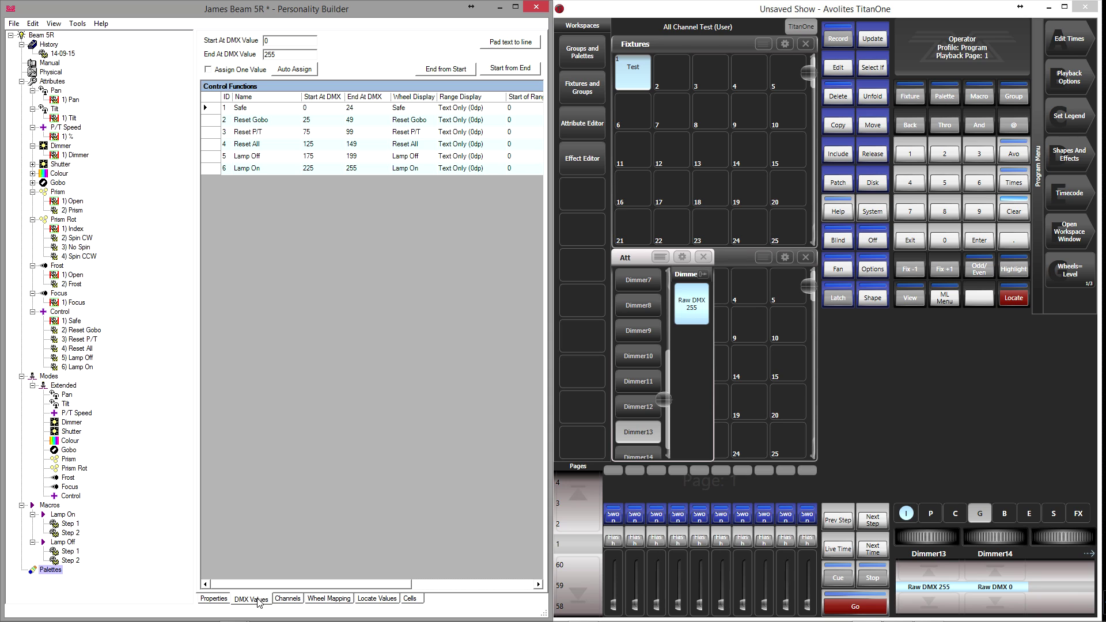
- Check the Focus and Frost functions' DMX values, and save the personality as James_Beam 5R in the Personalities folder
{"action": "left_click", "coordinate": [60, 293]}
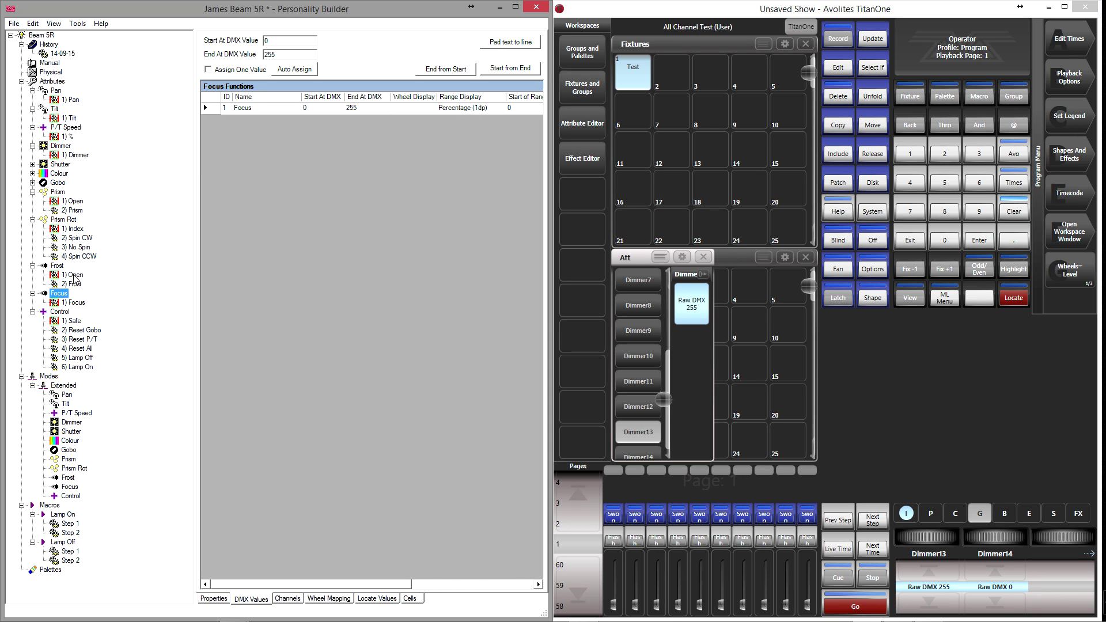
{"action": "left_click", "coordinate": [63, 267]}
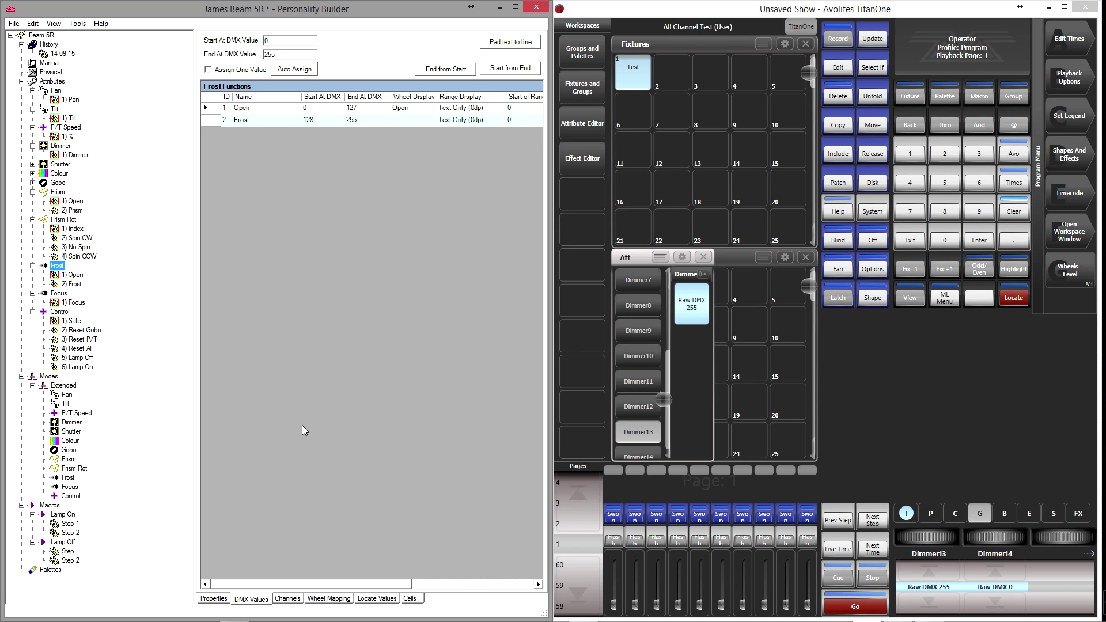
{"action": "left_click", "coordinate": [316, 120]}
{"action": "left_click_drag", "start_coordinate": [317, 120], "coordinate": [298, 122]}
{"action": "left_click", "coordinate": [14, 24]}
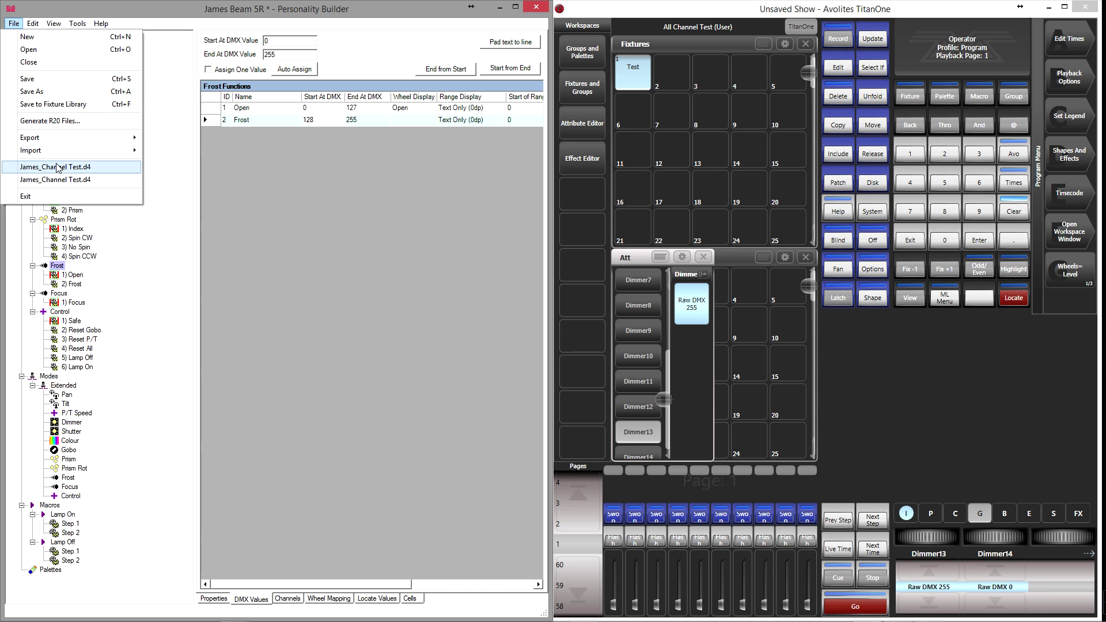
{"action": "left_click", "coordinate": [55, 94]}
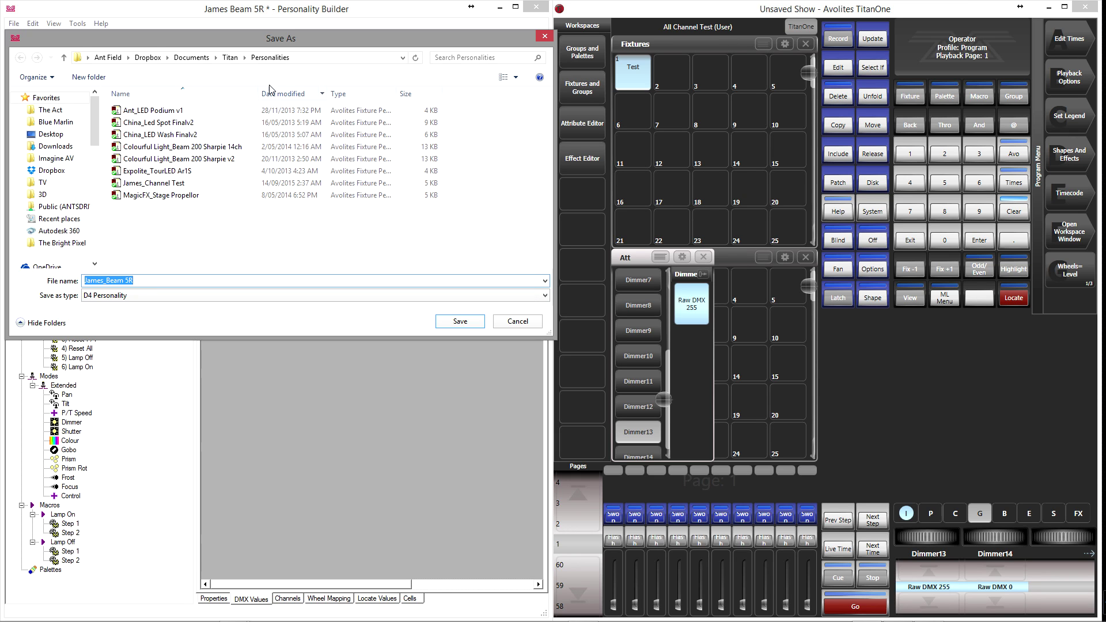
{"action": "left_click", "coordinate": [455, 324]}
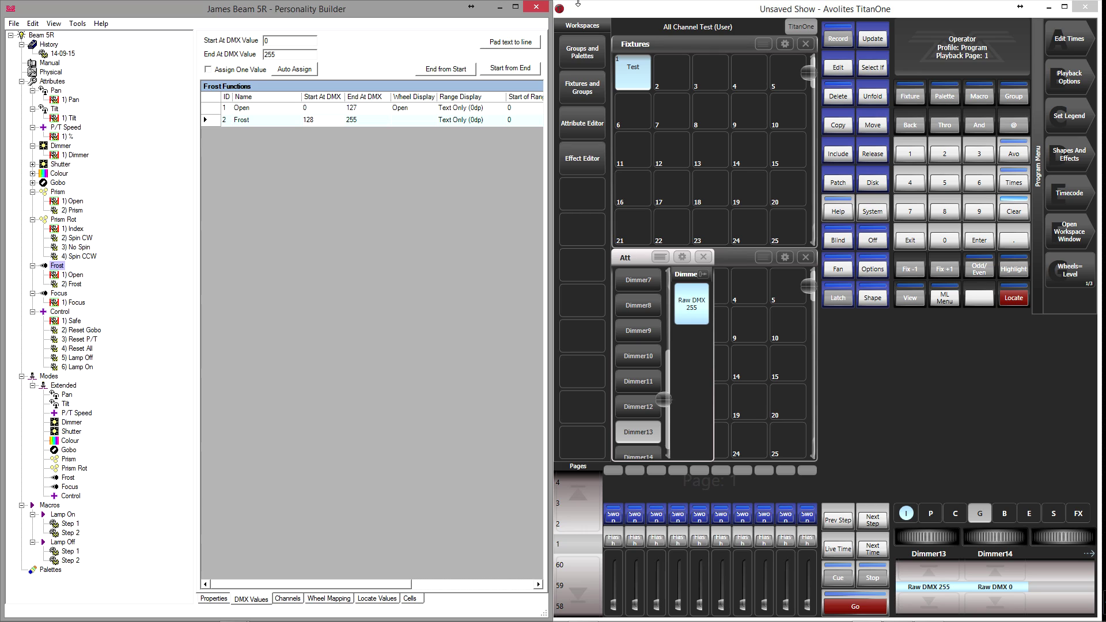
- Close Titan One, minimise Personality Builder and relaunch Titan One from the desktop
{"action": "double_click", "coordinate": [756, 8]}
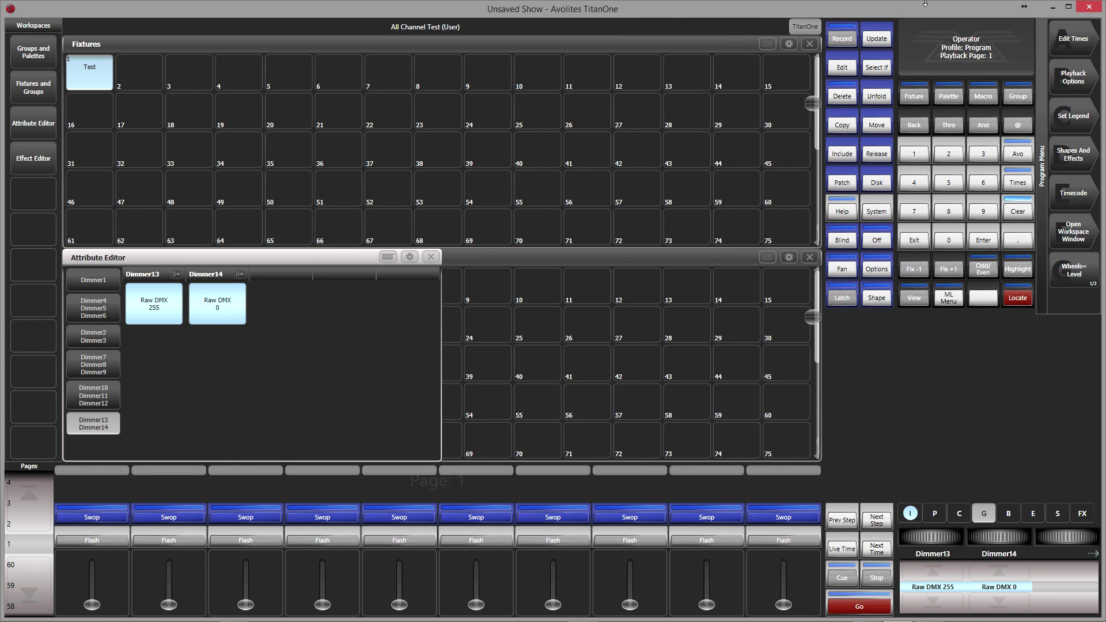
{"action": "left_click", "coordinate": [1090, 8]}
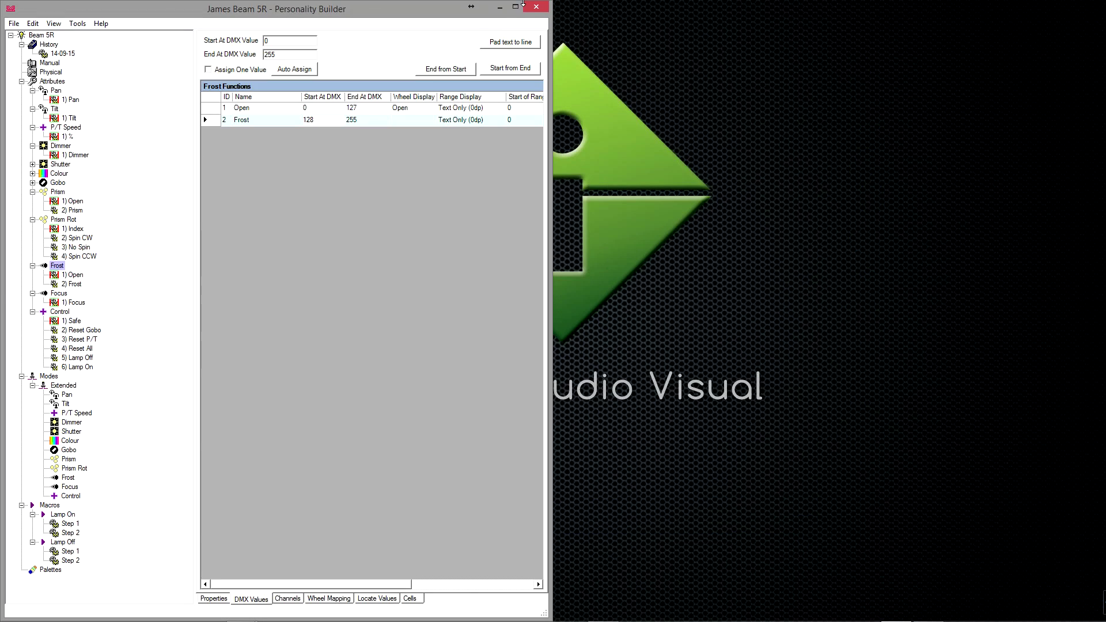
{"action": "left_click", "coordinate": [500, 8]}
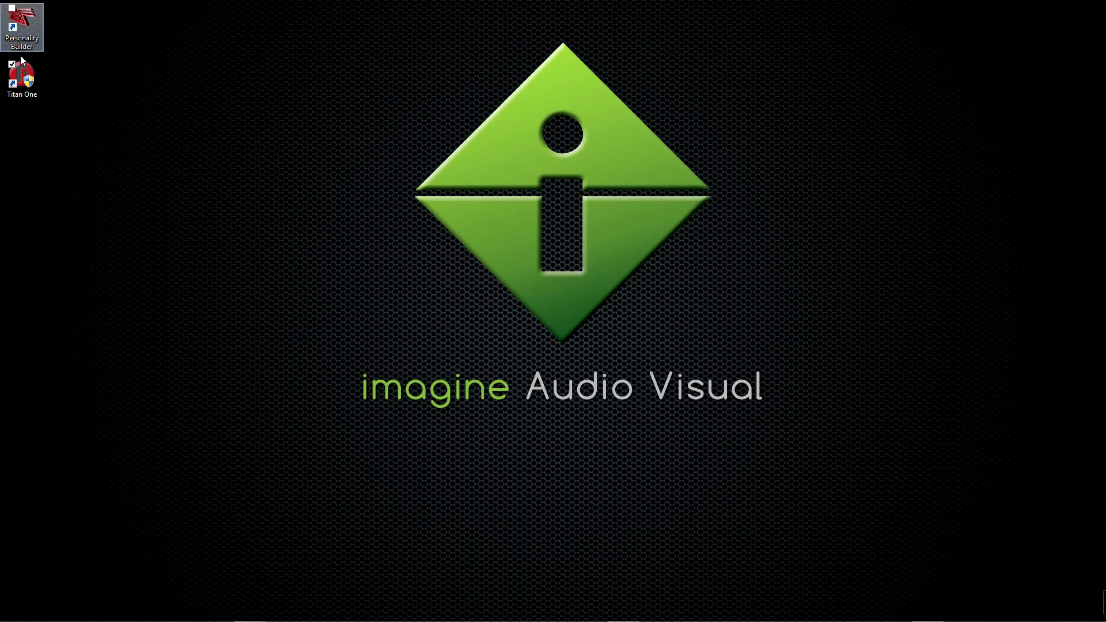
{"action": "left_click", "coordinate": [22, 79]}
{"action": "double_click", "coordinate": [22, 79]}
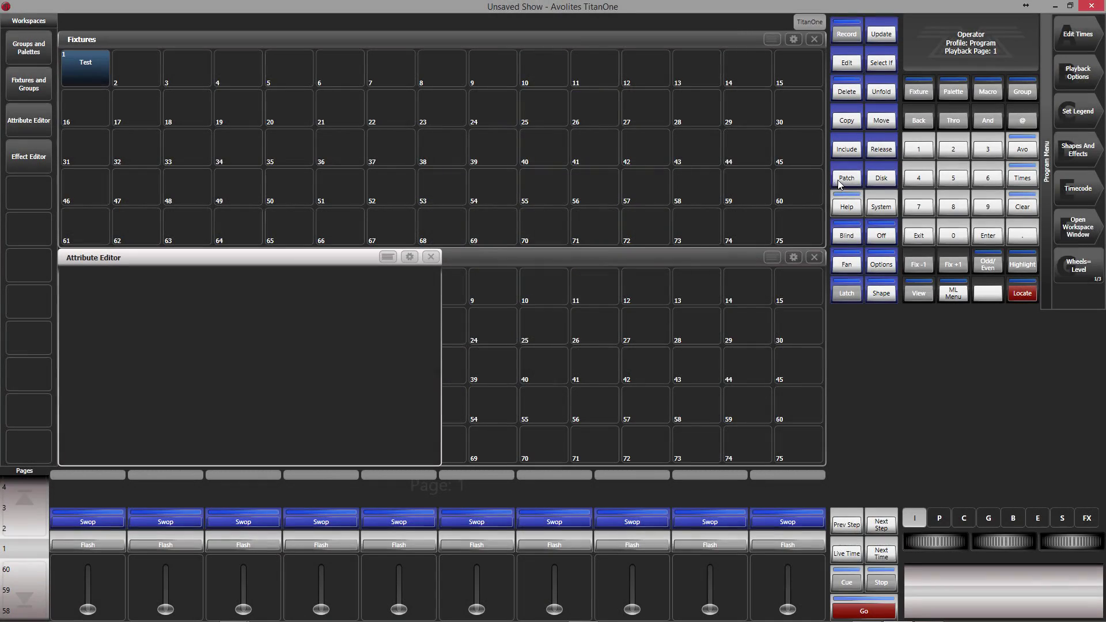
- Delete the Test fixture from the patch
{"action": "left_click", "coordinate": [844, 177]}
{"action": "left_click", "coordinate": [846, 93]}
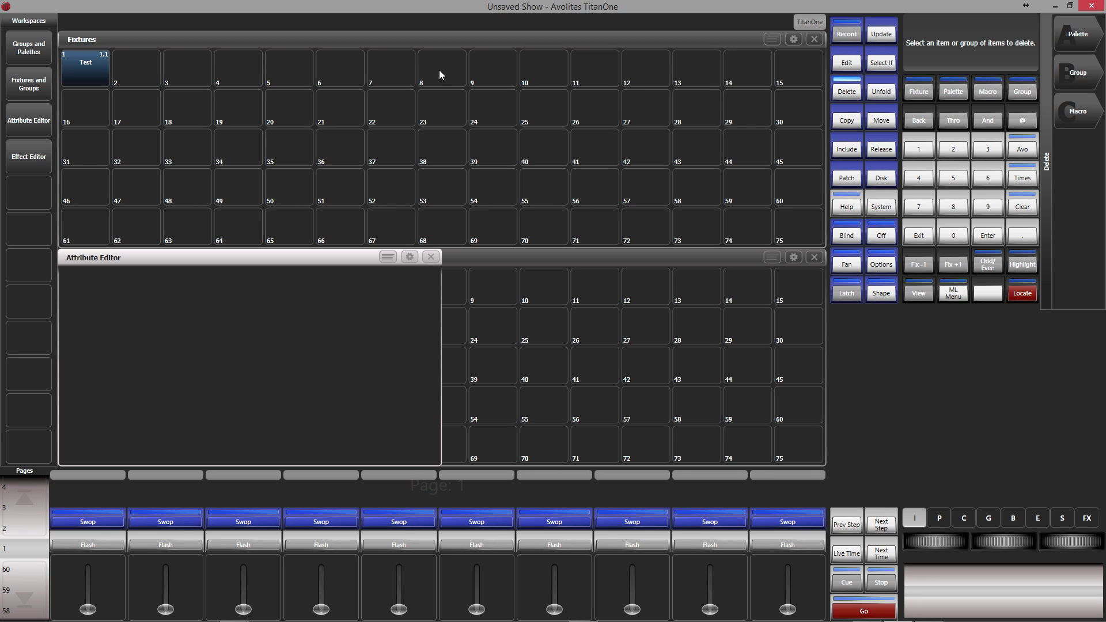
{"action": "left_click", "coordinate": [105, 68]}
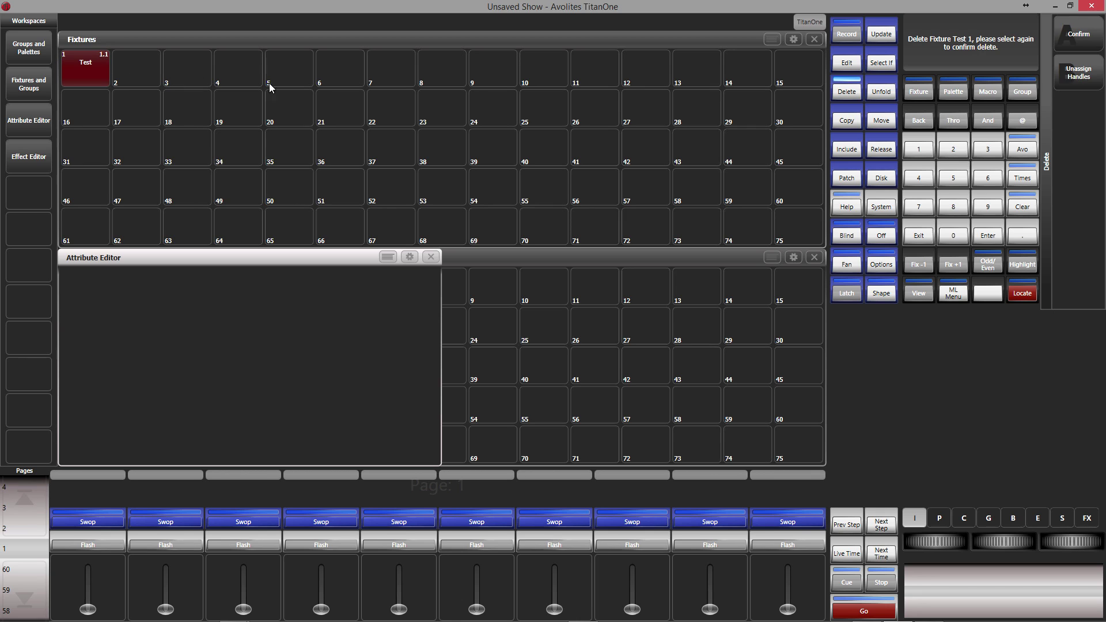
{"action": "left_click", "coordinate": [1063, 36]}
- Patch one James Beam 5R fixture in Extended mode on DMX line 1, address 1
{"action": "left_click", "coordinate": [1089, 88]}
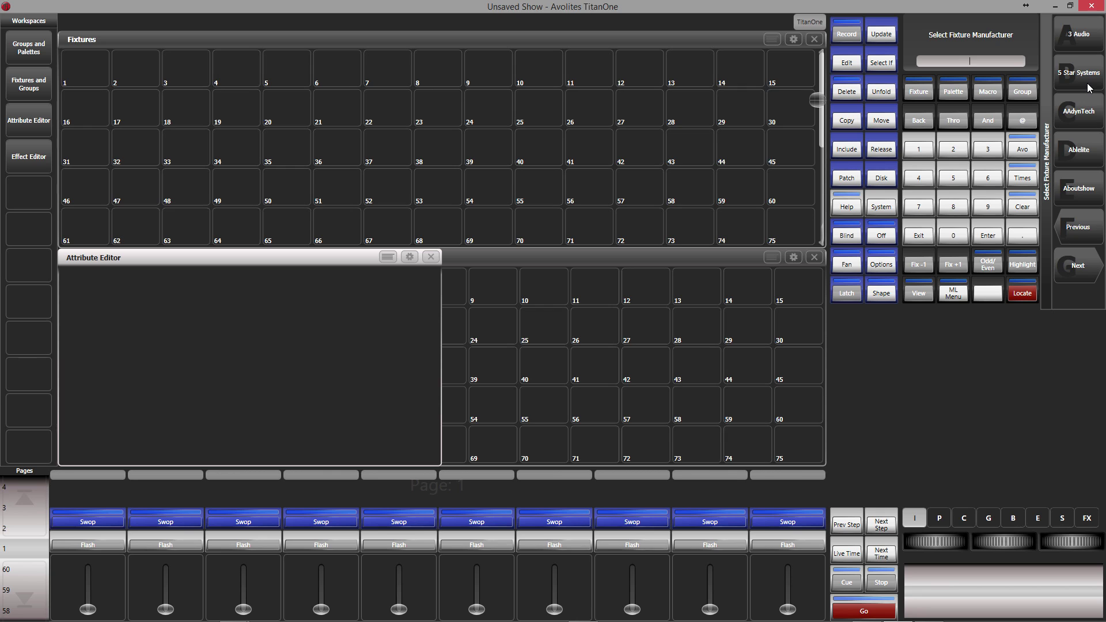
{"action": "type", "text": "ja"}
{"action": "left_click", "coordinate": [1087, 46]}
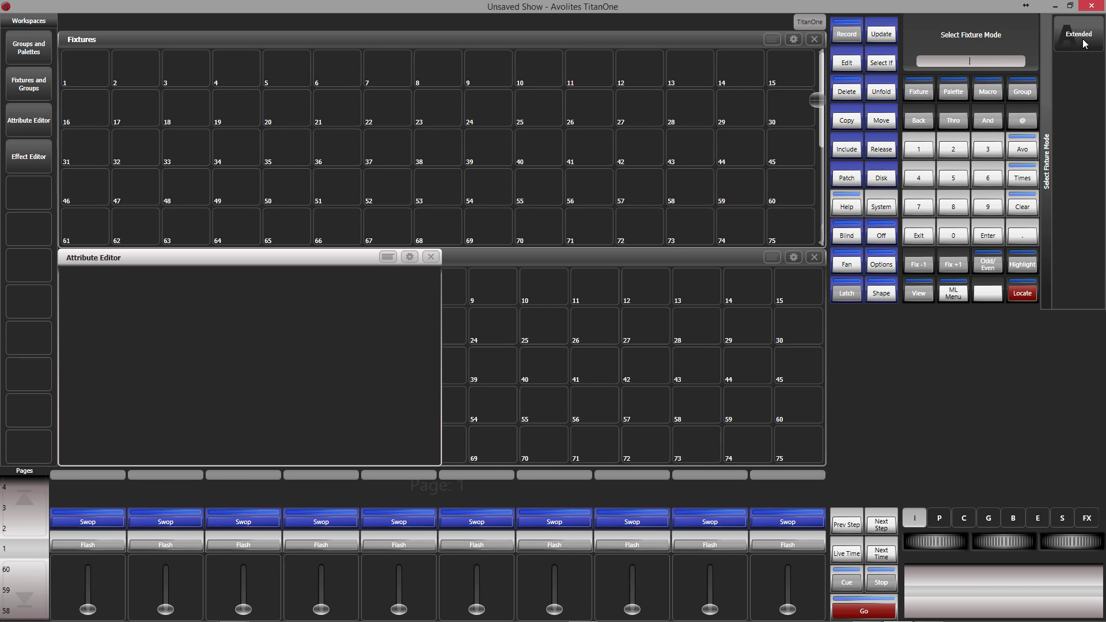
{"action": "left_click", "coordinate": [1084, 43]}
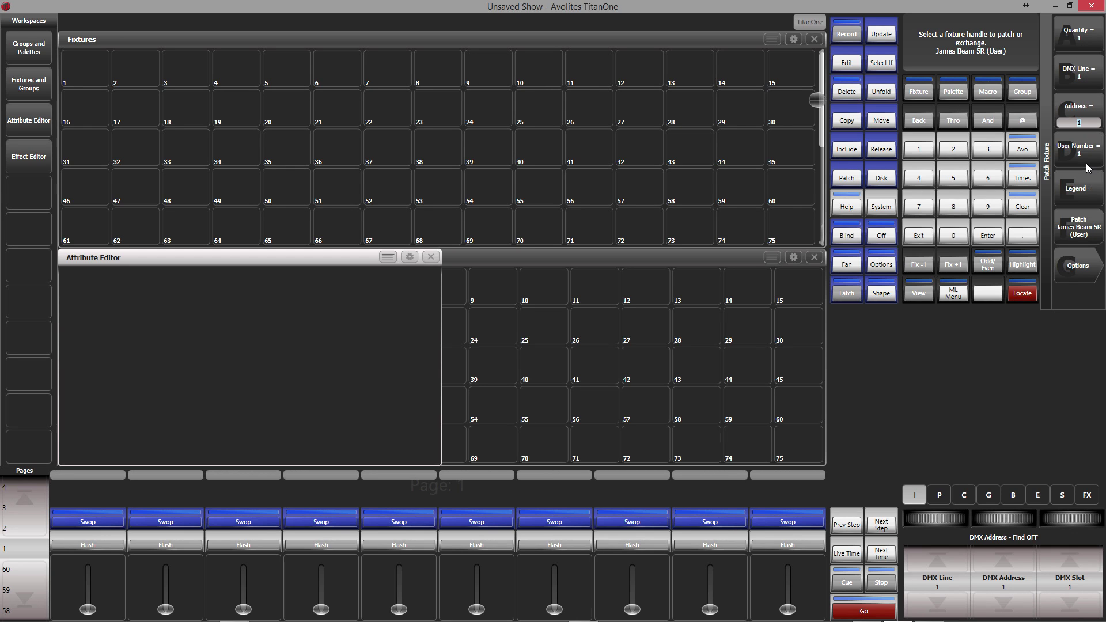
{"action": "left_click", "coordinate": [1086, 235]}
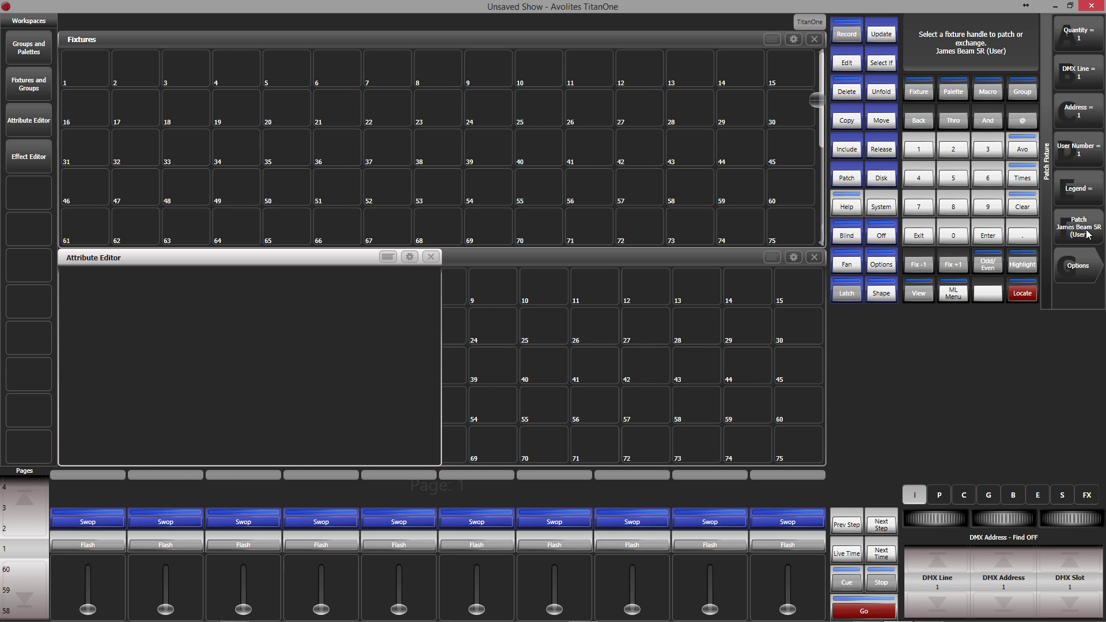
{"action": "left_click", "coordinate": [919, 235]}
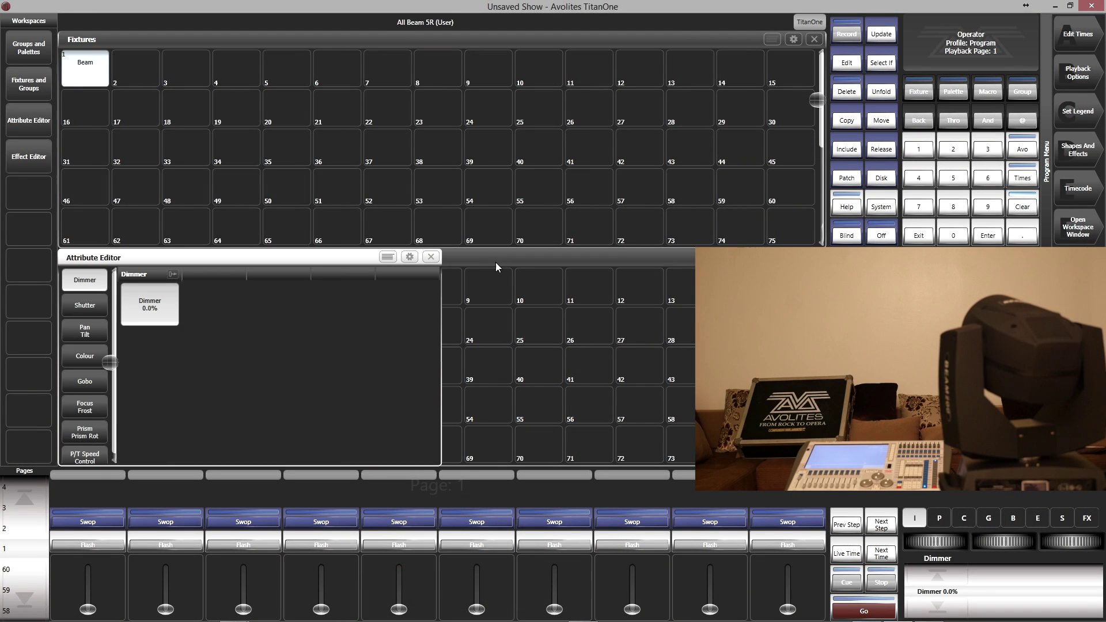
- Set the Beam fixture's Dimmer to 100% and its Shutter to Open
{"action": "left_click_drag", "start_coordinate": [935, 547], "coordinate": [950, 547]}
{"action": "scroll", "coordinate": [936, 542], "scroll_direction": "up", "scroll_amount": 3}
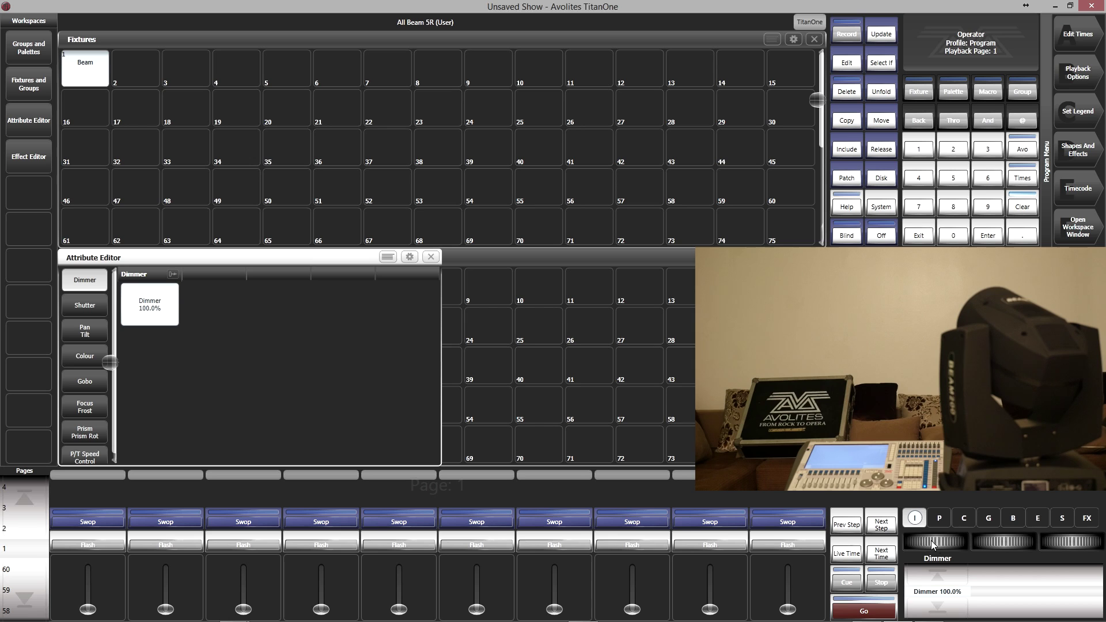
{"action": "left_click", "coordinate": [916, 520]}
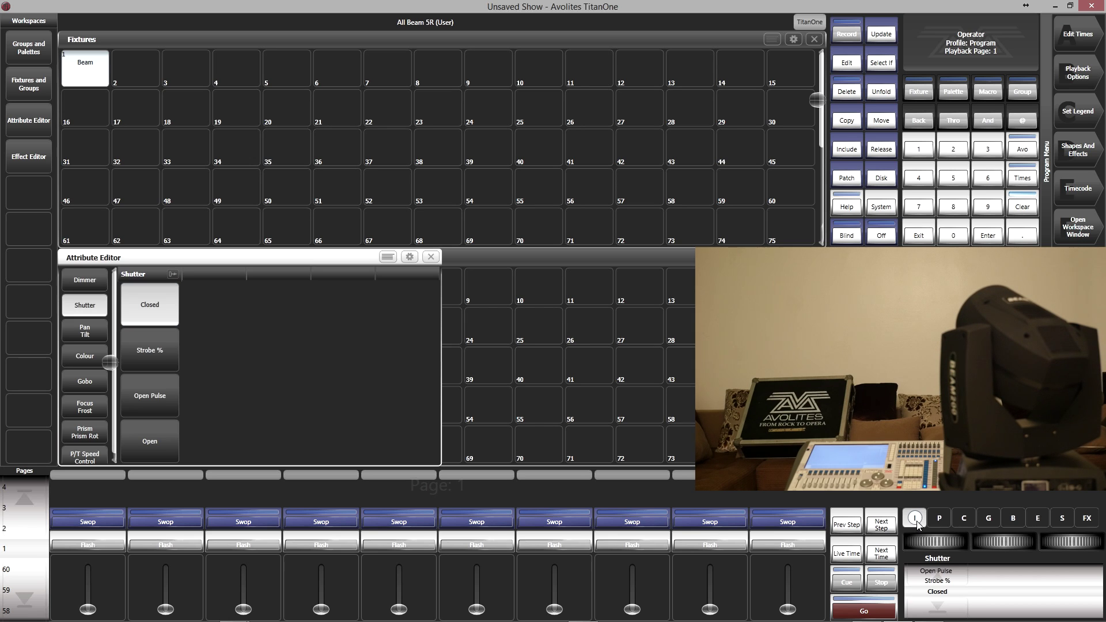
{"action": "scroll", "coordinate": [944, 580], "scroll_direction": "up", "scroll_amount": 3}
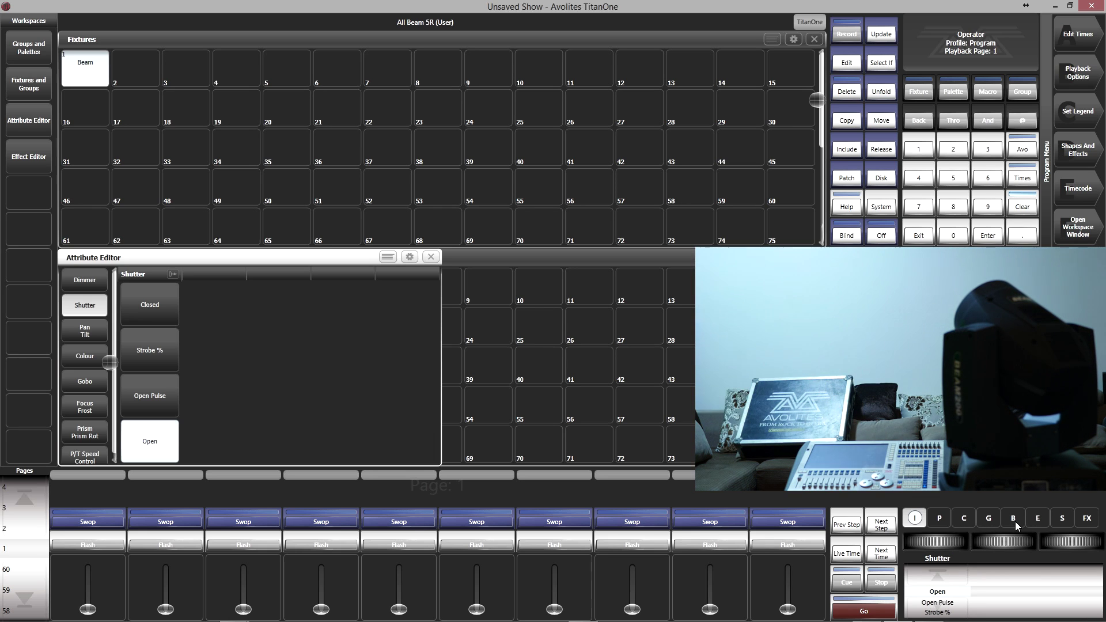
- Check the Beam fixture's Pan and Tilt attributes and test its P/T Speed control
{"action": "left_click", "coordinate": [940, 519]}
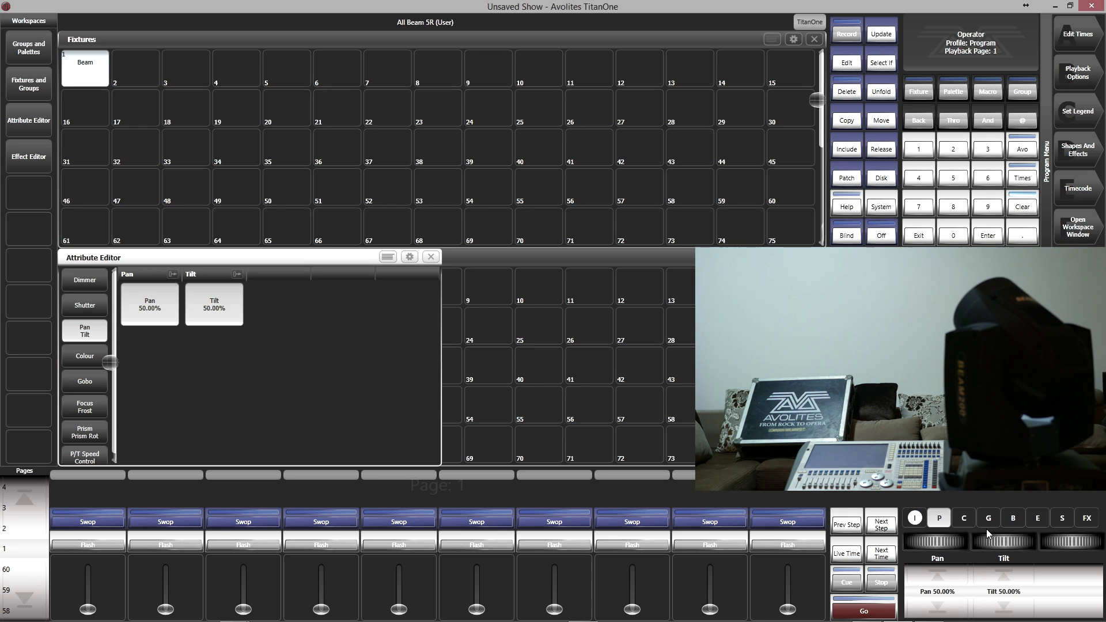
{"action": "left_click", "coordinate": [1061, 519]}
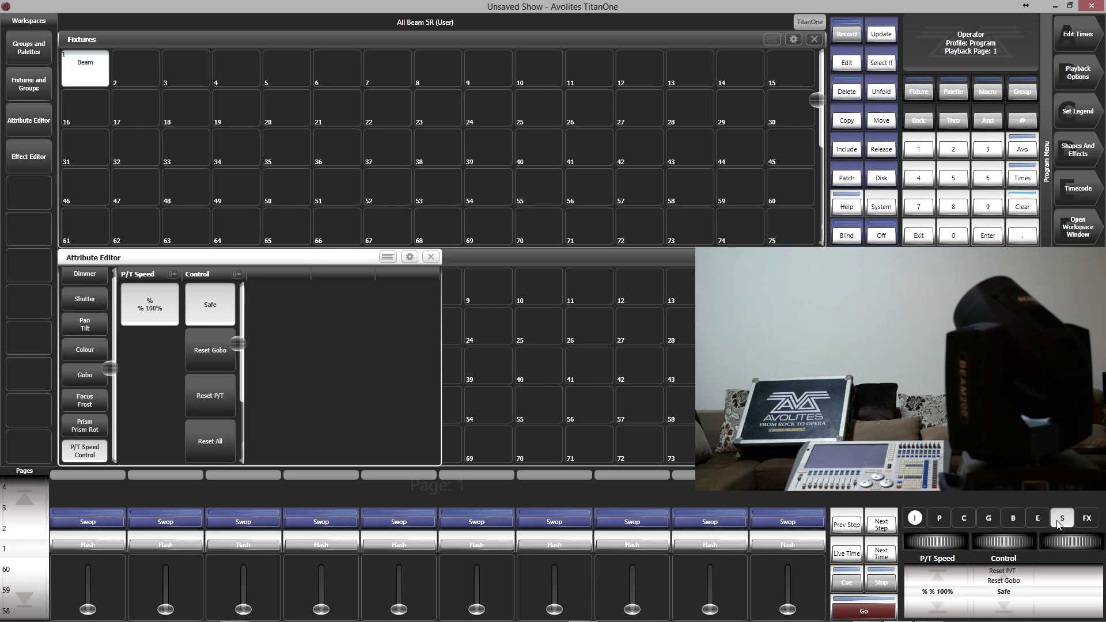
{"action": "left_click", "coordinate": [944, 606]}
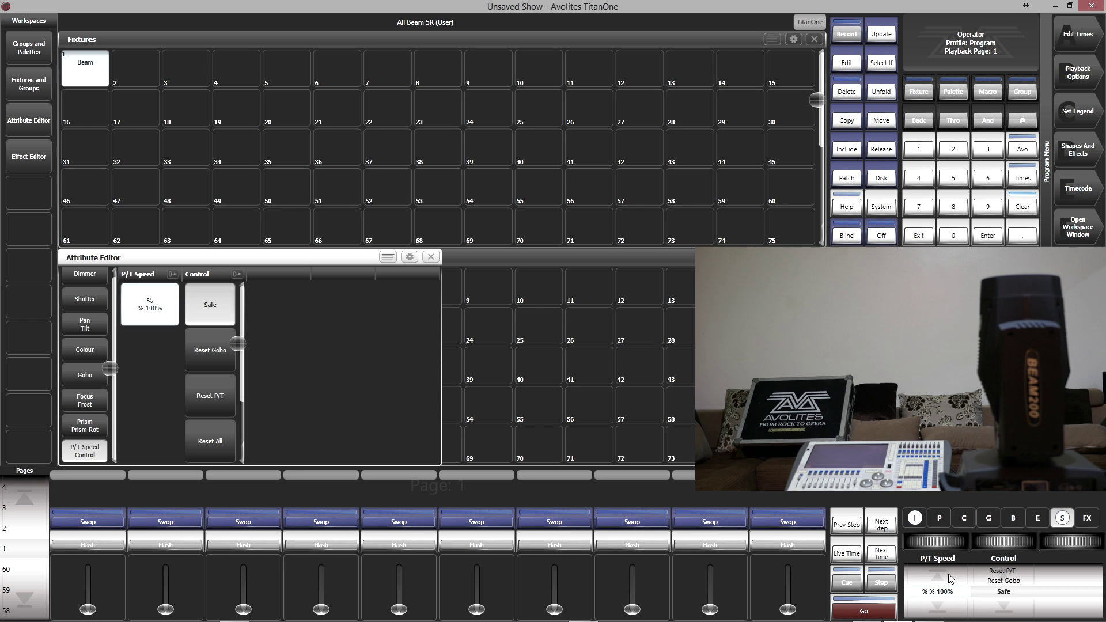
- Switch to Personality Builder and clear the Name and Titan Display Text of the P/T Speed function
{"action": "mouse_move", "coordinate": [523, 620]}
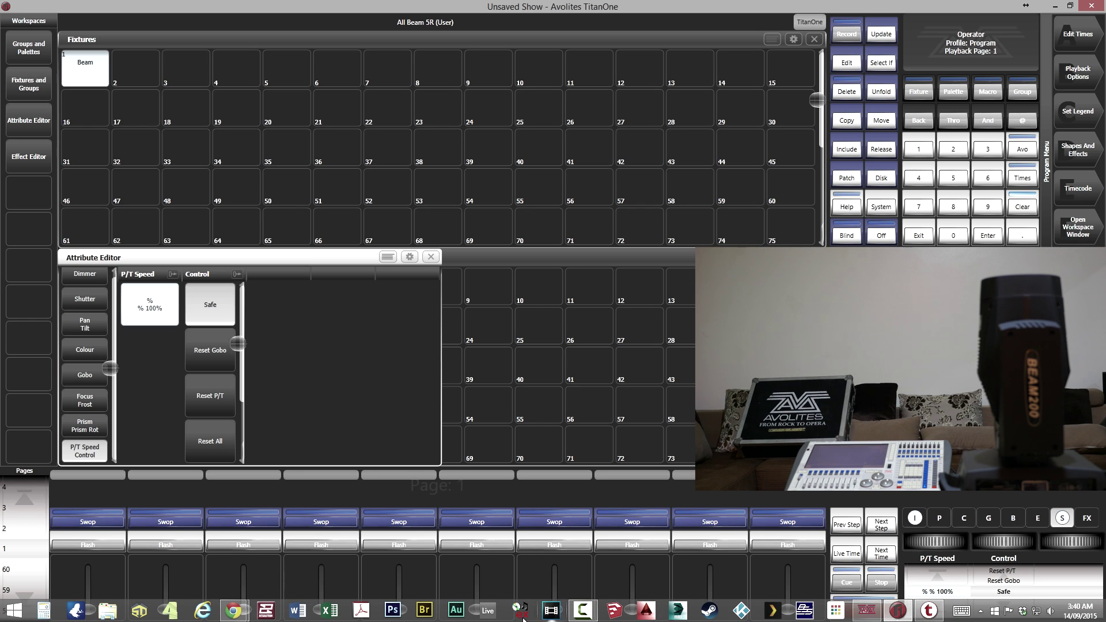
{"action": "left_click", "coordinate": [865, 609]}
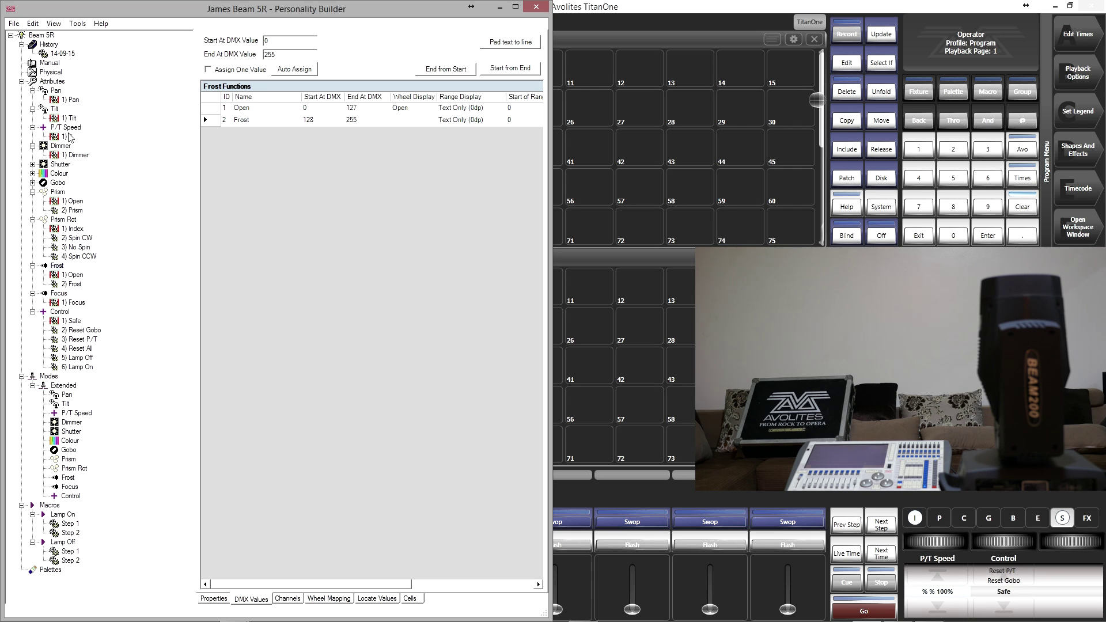
{"action": "left_click", "coordinate": [67, 136]}
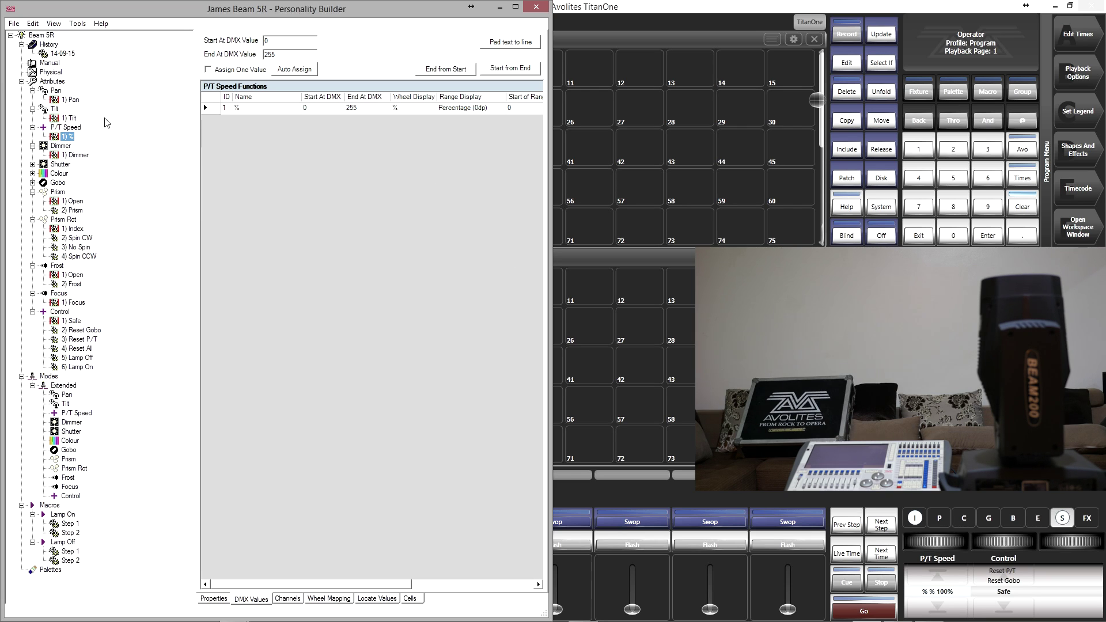
{"action": "left_click", "coordinate": [213, 599]}
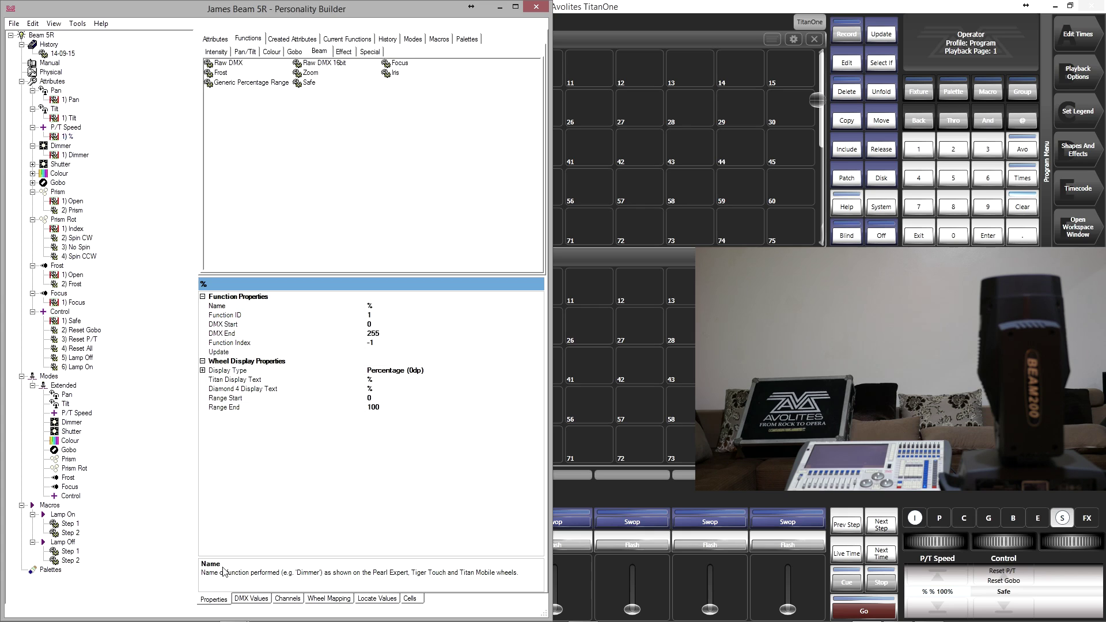
{"action": "left_click", "coordinate": [383, 379]}
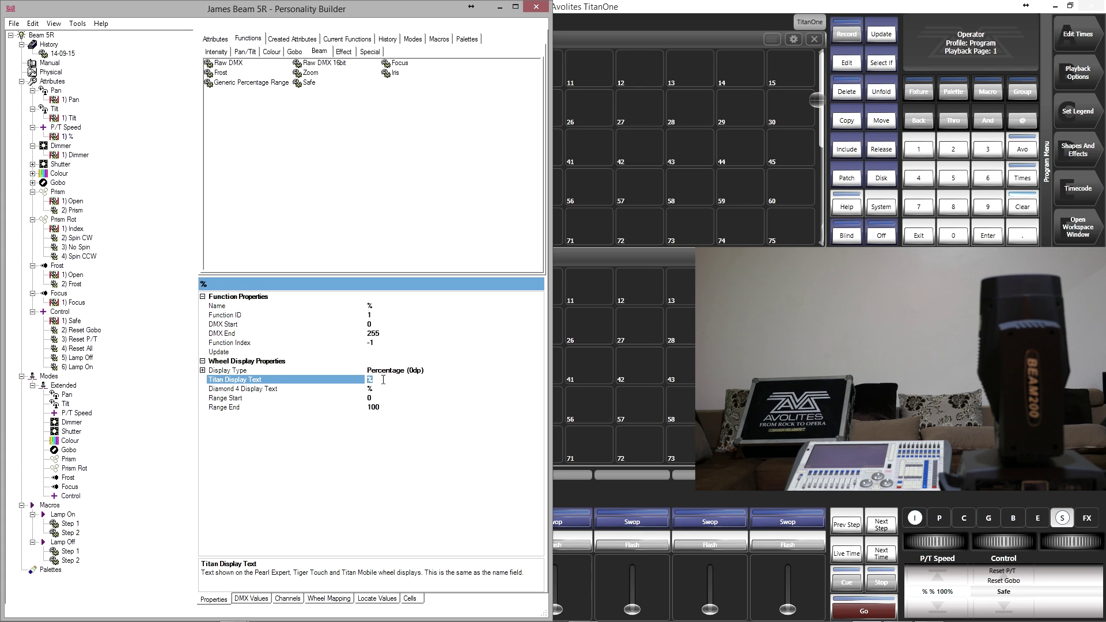
{"action": "key", "text": "Return"}
{"action": "left_click", "coordinate": [380, 306]}
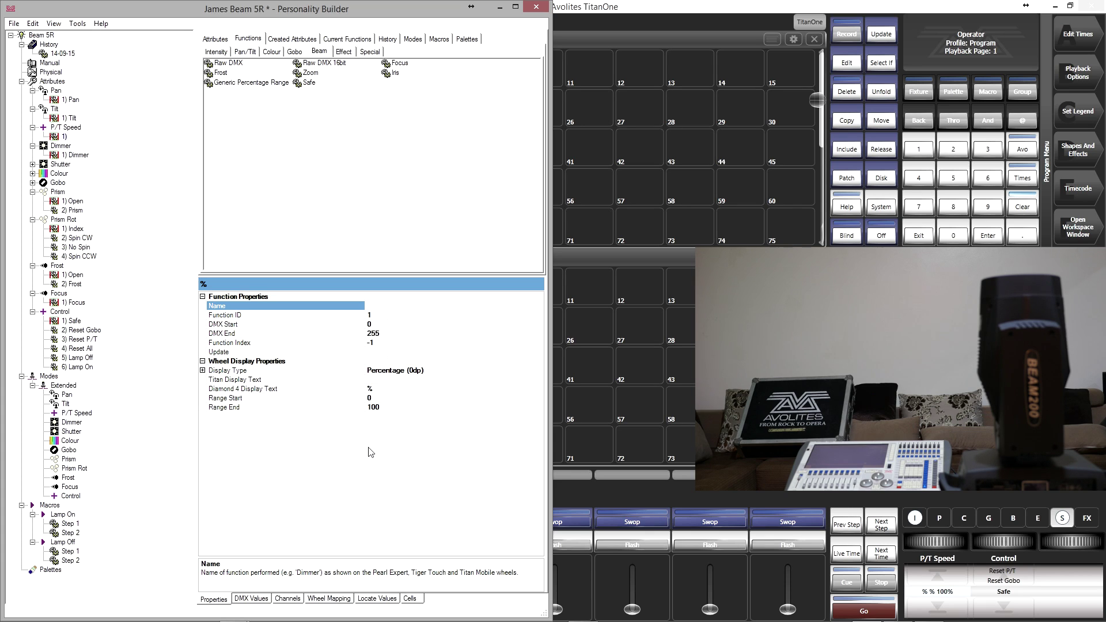
- Invert the P/T Speed function by setting DMX Start to 255 and DMX End to 0, and save the personality
{"action": "left_click", "coordinate": [381, 325]}
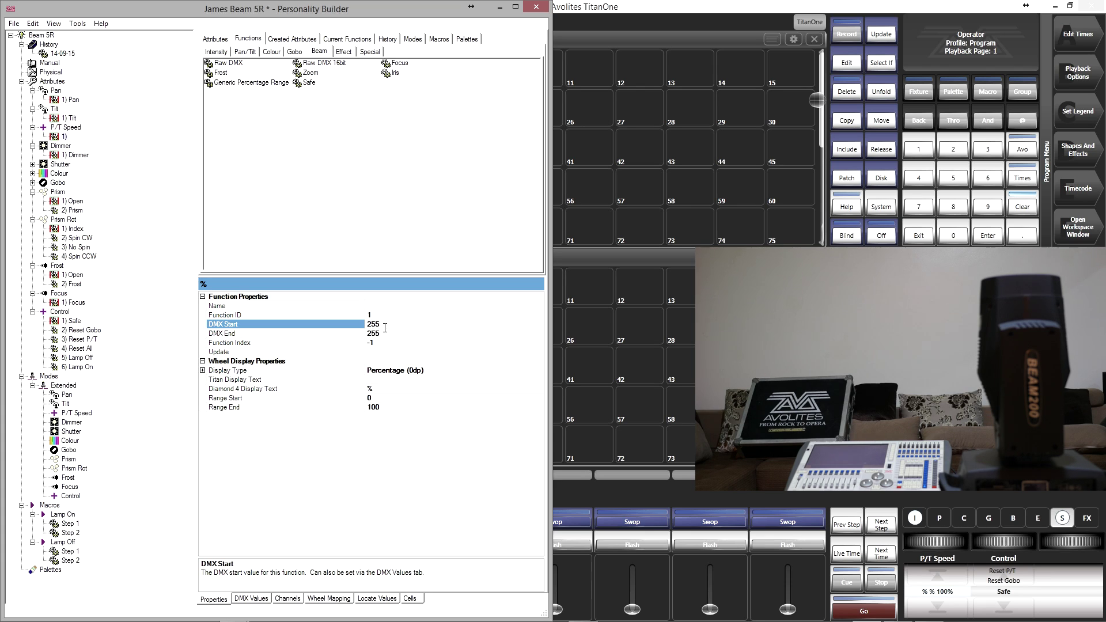
{"action": "left_click", "coordinate": [390, 335]}
{"action": "type", "text": "0"}
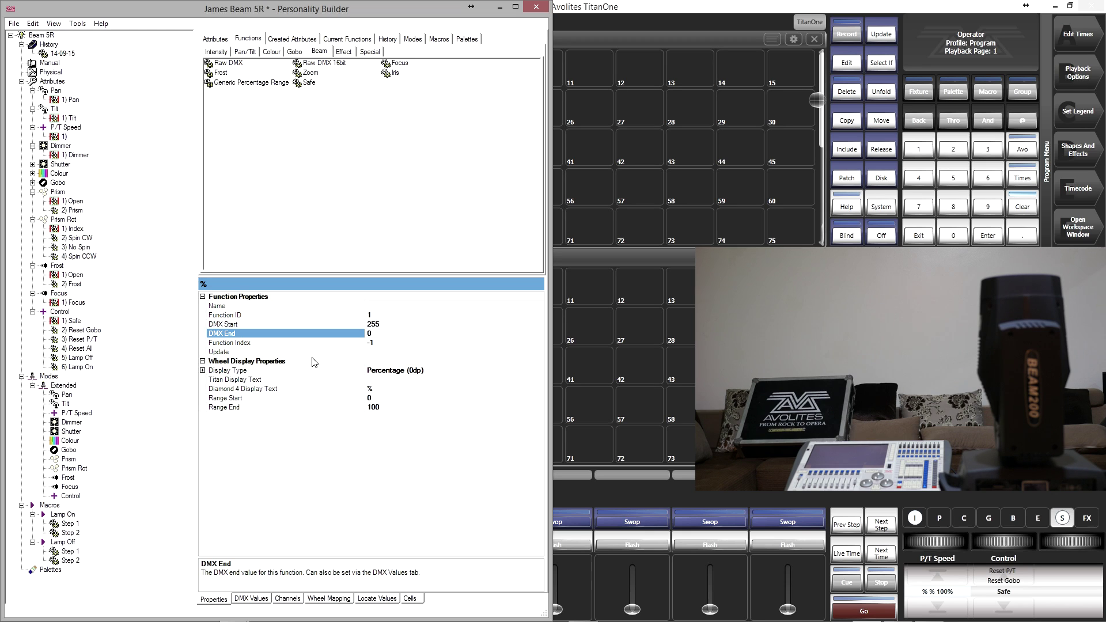
{"action": "left_click", "coordinate": [13, 24]}
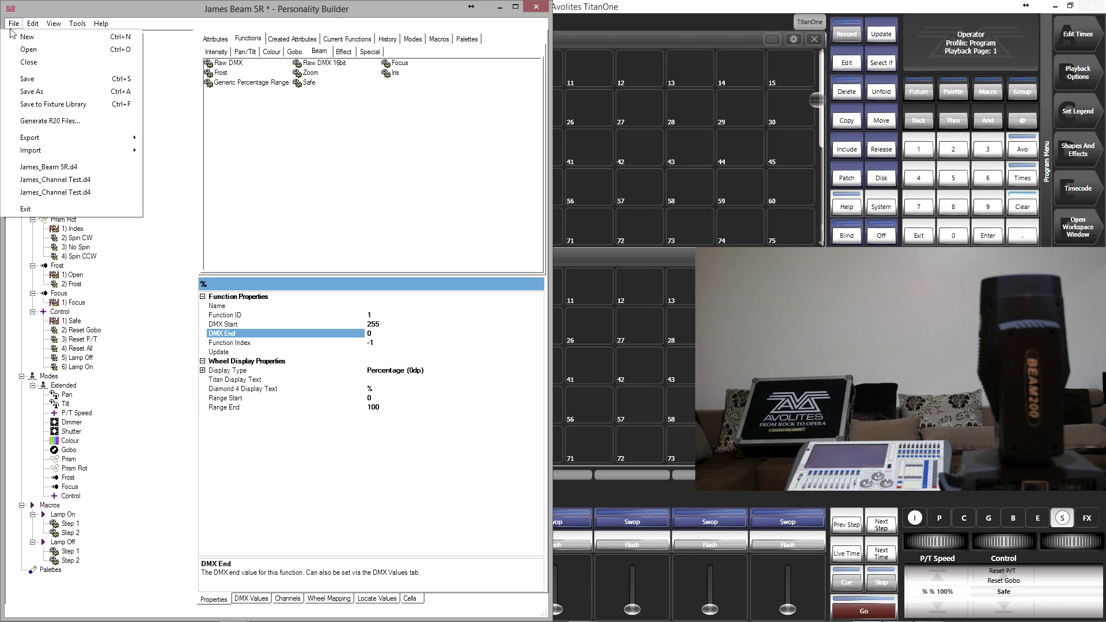
{"action": "left_click", "coordinate": [26, 78]}
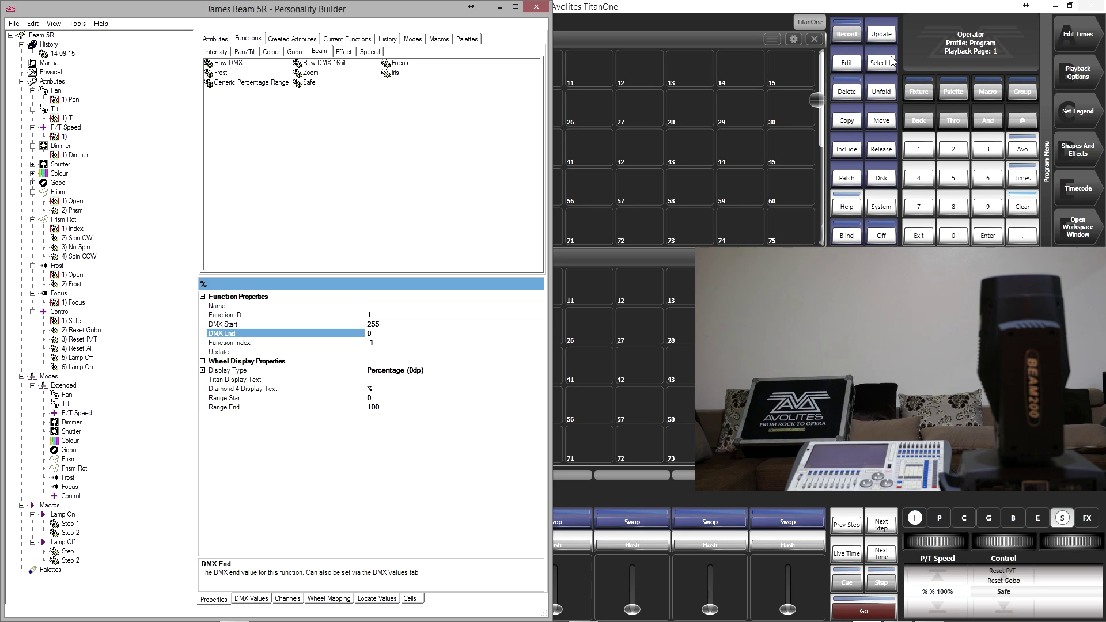
- Restart Titan One and delete the patched Beam fixture
{"action": "left_click", "coordinate": [1091, 10]}
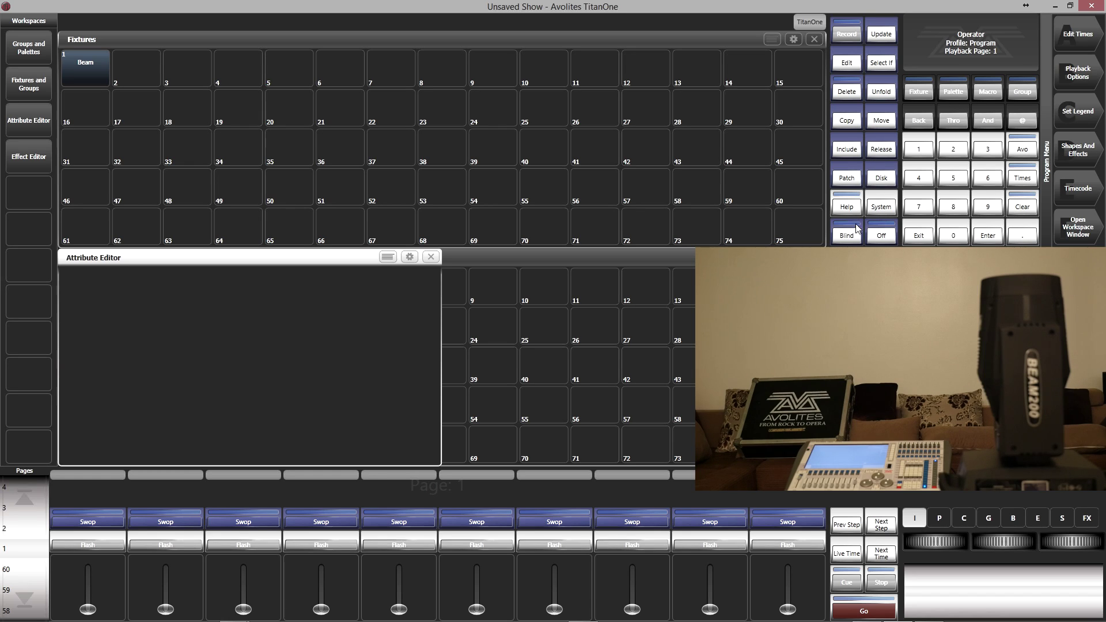
{"action": "left_click", "coordinate": [847, 173]}
{"action": "left_click", "coordinate": [847, 90]}
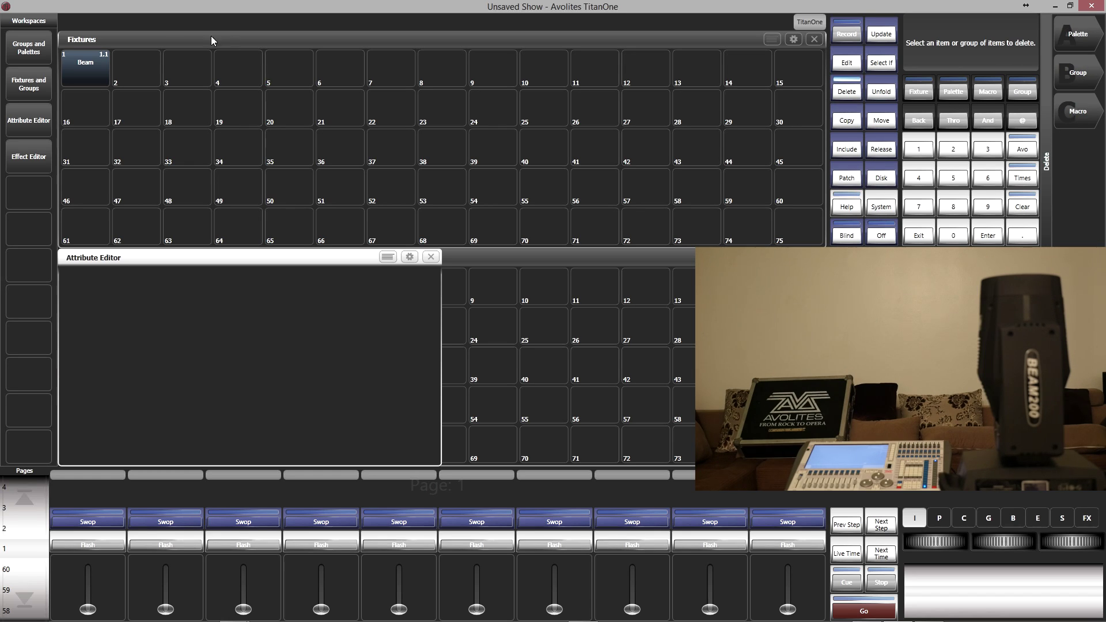
{"action": "left_click", "coordinate": [85, 67]}
{"action": "left_click", "coordinate": [1083, 36]}
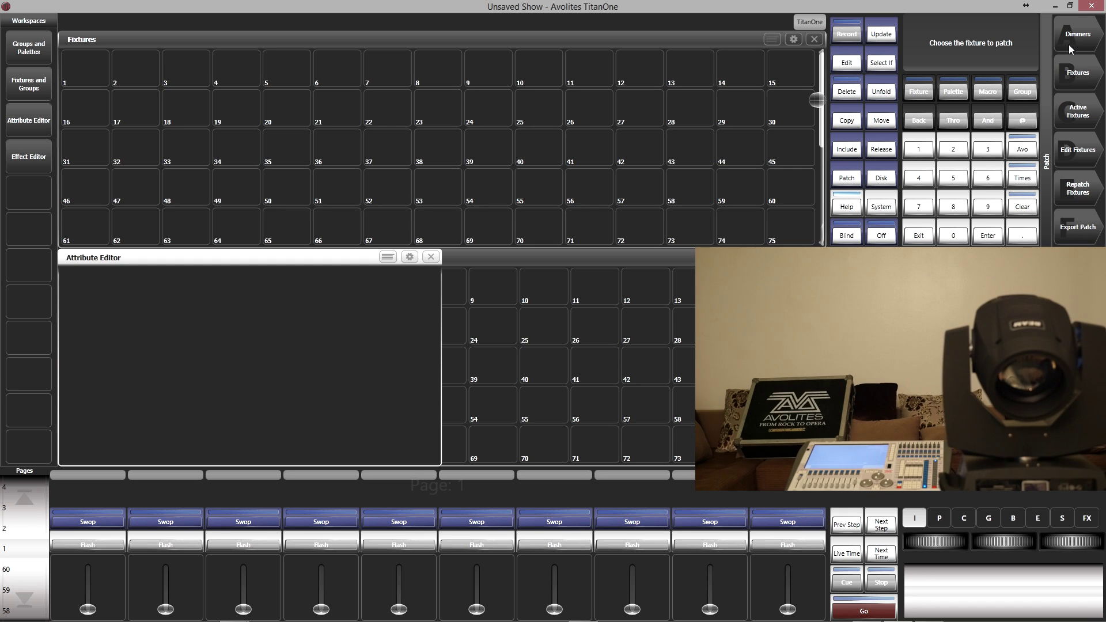
- Patch the custom Beam 5R personality in Extended mode to fixture handle 1 at DMX line 1, address 1
{"action": "left_click", "coordinate": [1077, 75]}
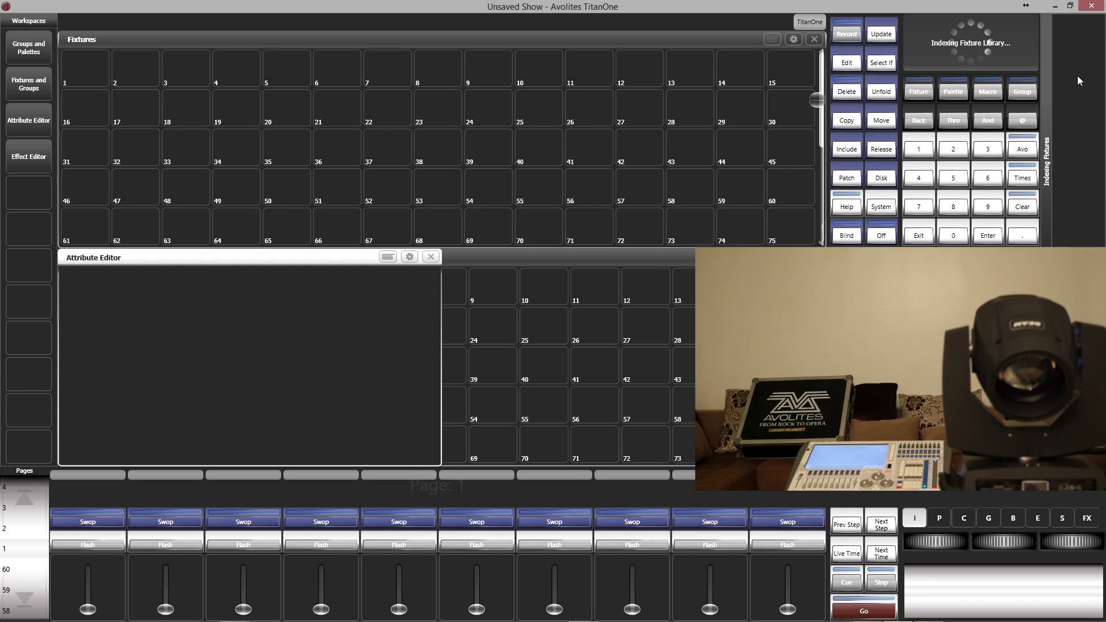
{"action": "type", "text": "jam"}
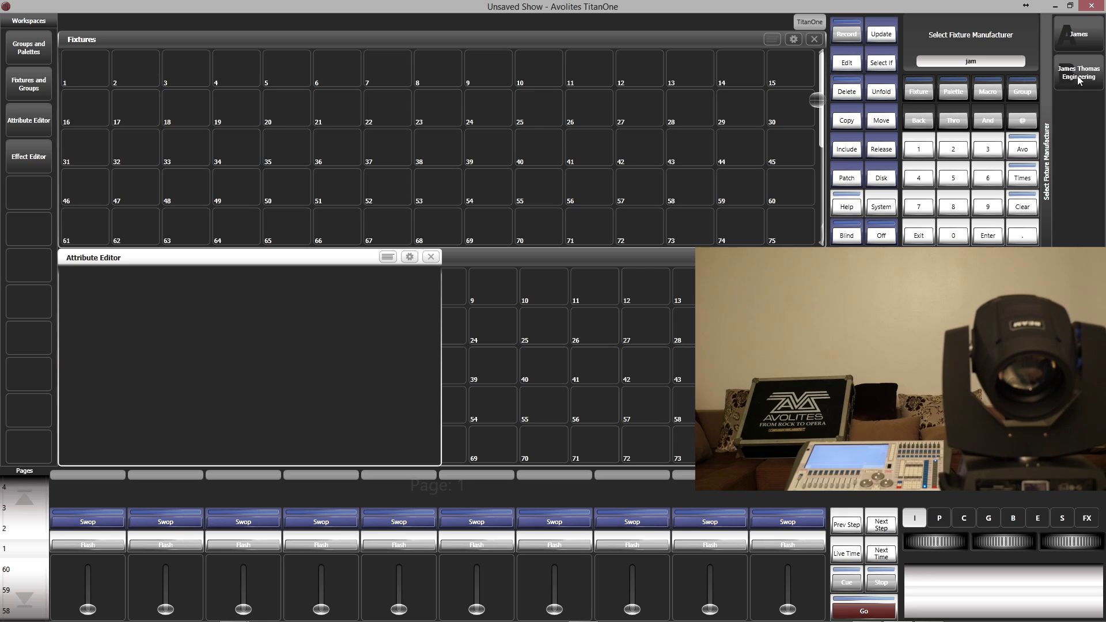
{"action": "left_click", "coordinate": [1085, 40]}
{"action": "left_click", "coordinate": [1085, 38]}
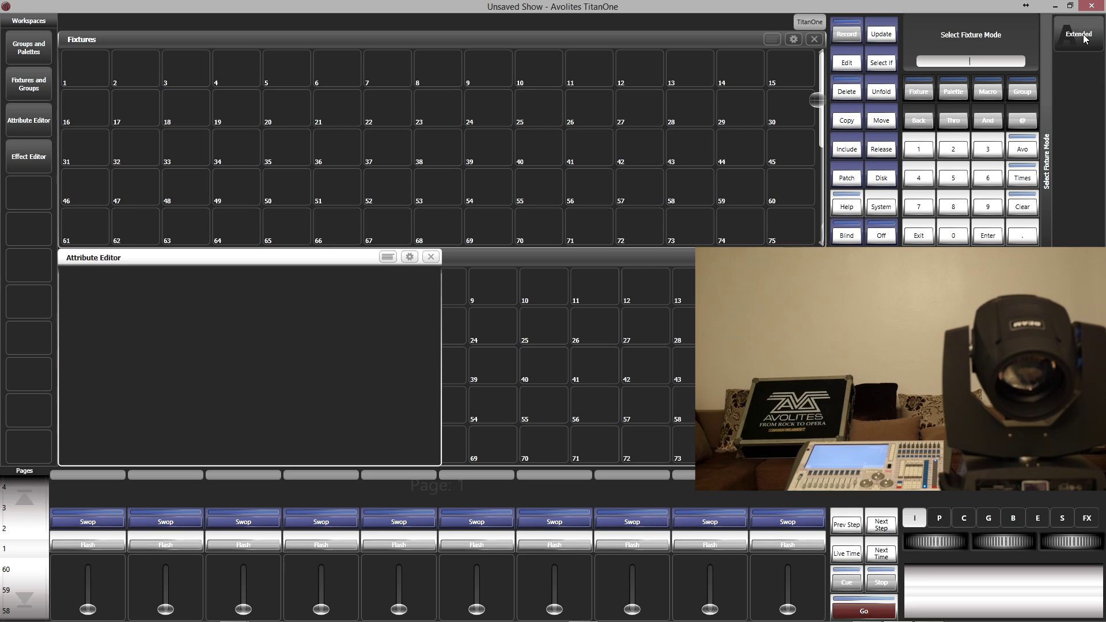
{"action": "left_click", "coordinate": [1082, 39]}
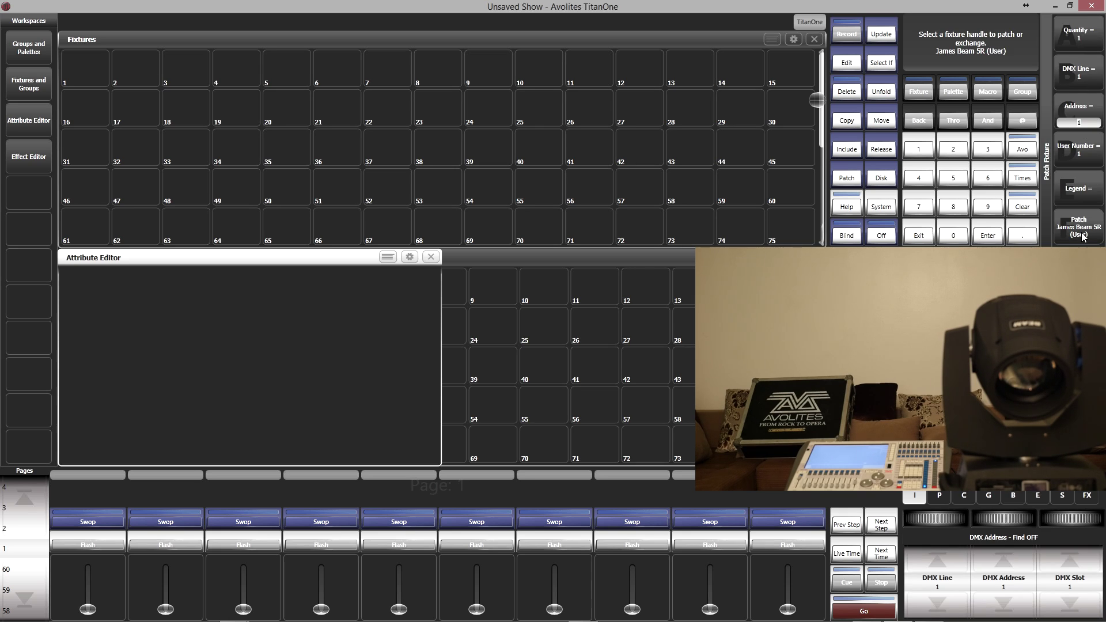
{"action": "left_click", "coordinate": [84, 67]}
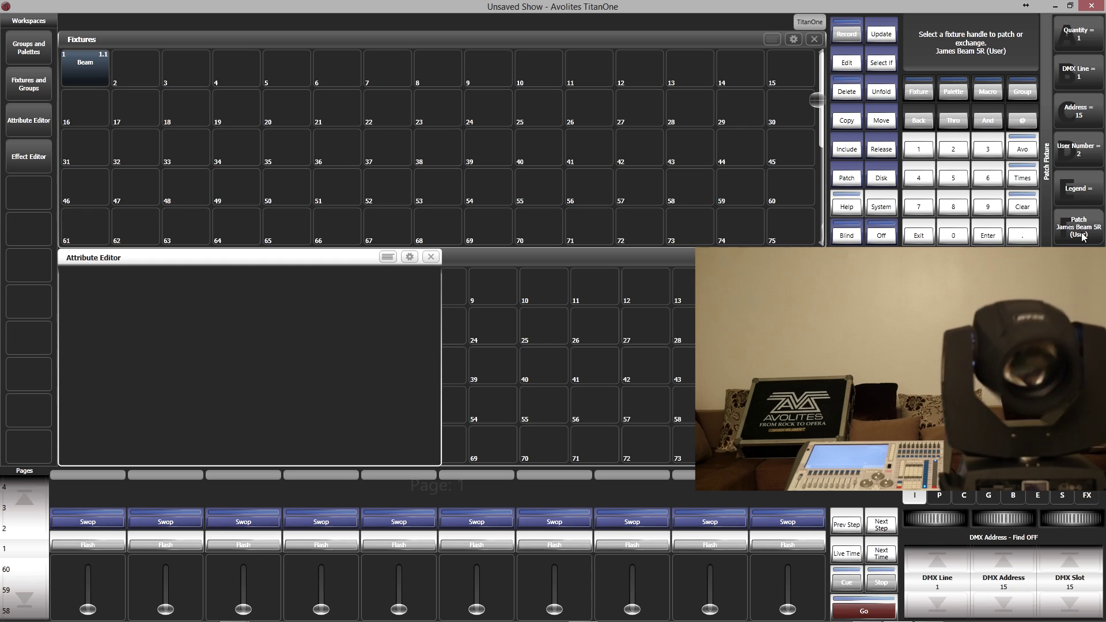
{"action": "left_click", "coordinate": [90, 76]}
{"action": "key", "text": "Escape"}
{"action": "key", "text": "Escape"}
{"action": "key", "text": "Escape"}
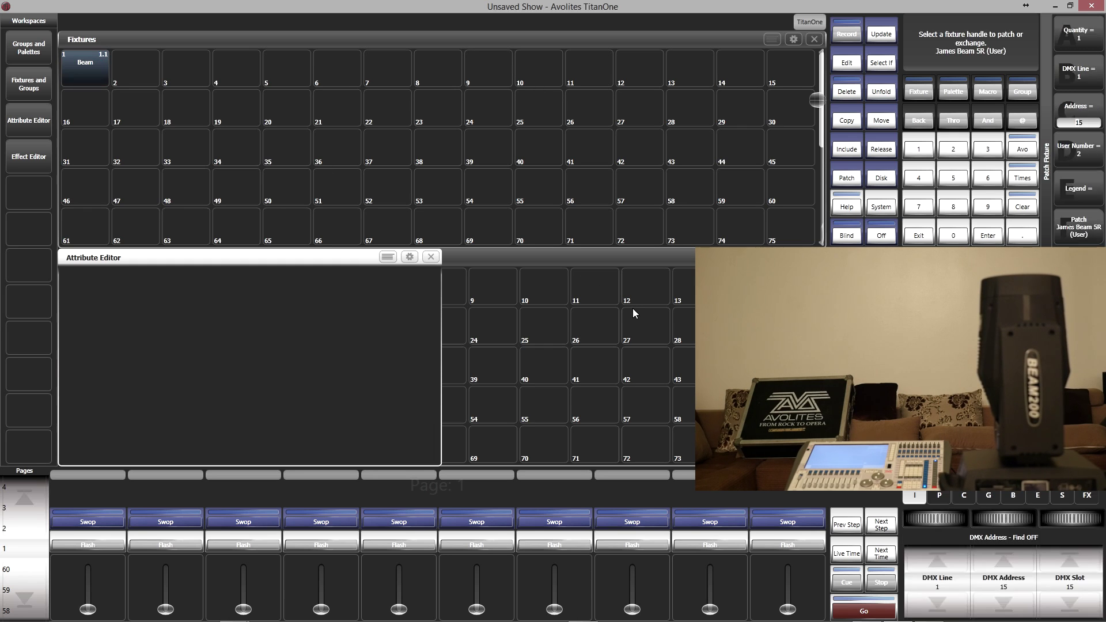
- Select the Beam fixture and set Pan to about 35.5% and Tilt to about 18%
{"action": "left_click", "coordinate": [101, 81]}
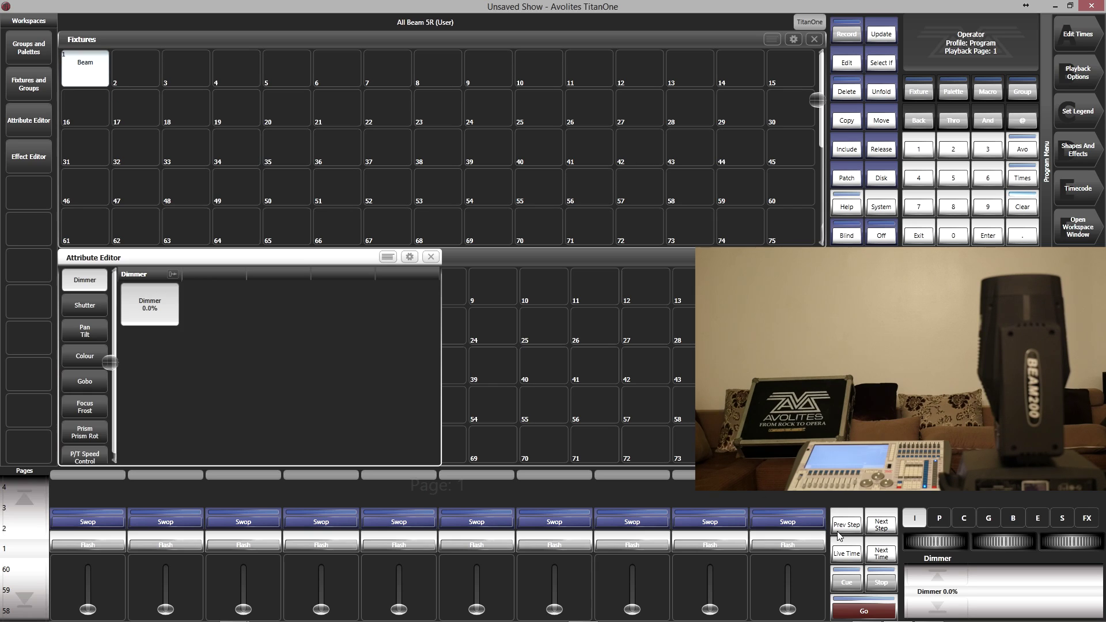
{"action": "left_click", "coordinate": [943, 524]}
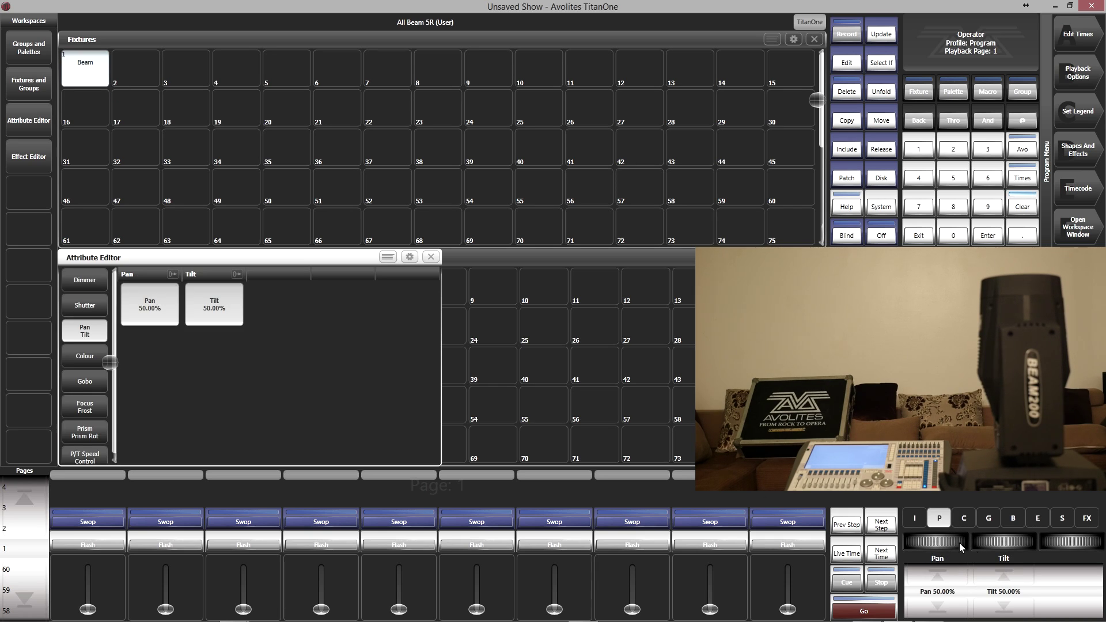
{"action": "left_click_drag", "start_coordinate": [950, 541], "coordinate": [987, 542]}
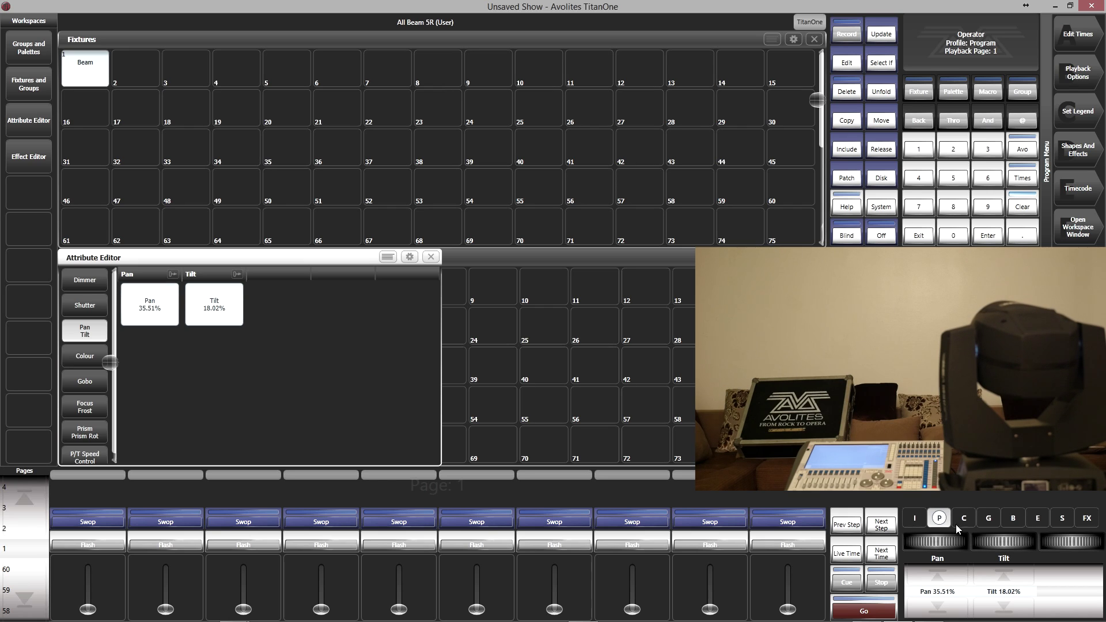
- Set the Beam's Dimmer to 100% and test its Shutter functions, ending on Open
{"action": "left_click", "coordinate": [914, 518]}
{"action": "left_click", "coordinate": [937, 579]}
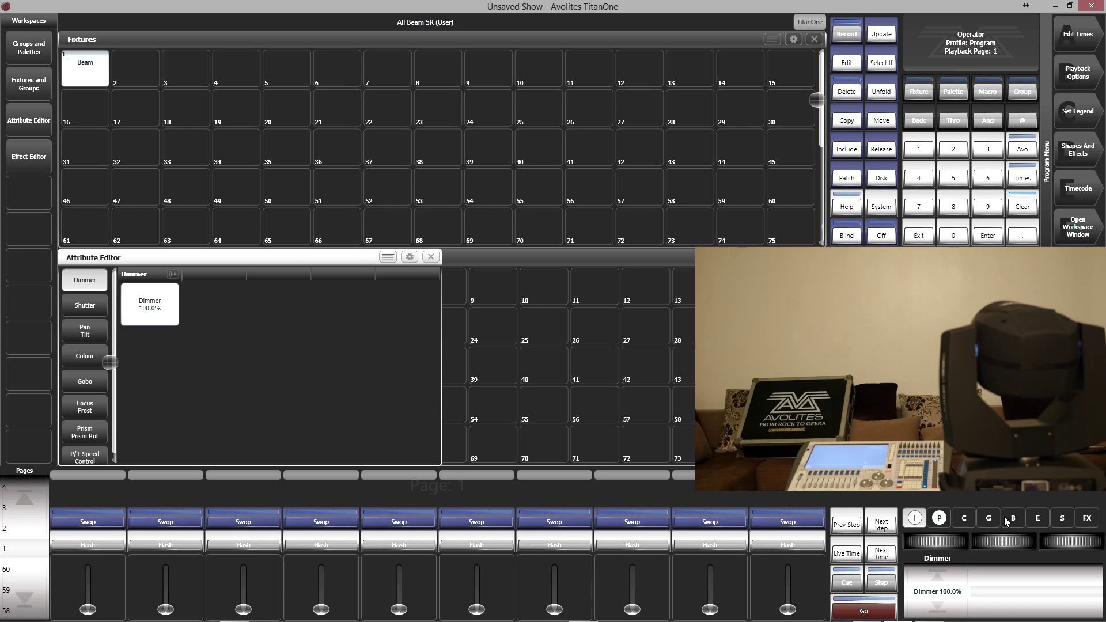
{"action": "left_click", "coordinate": [914, 518]}
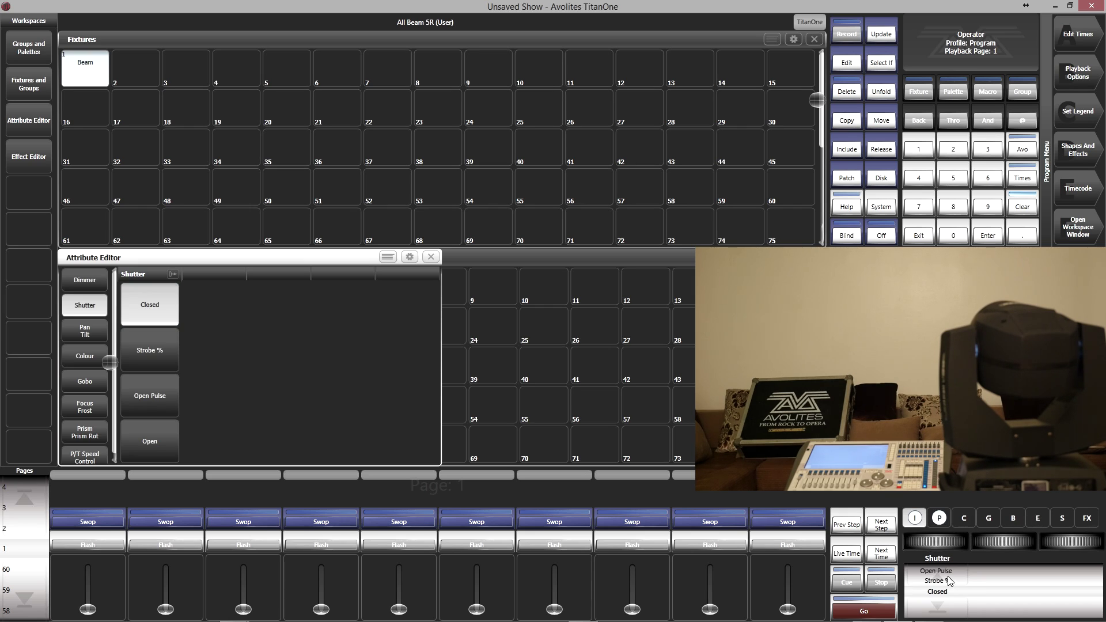
{"action": "scroll", "coordinate": [945, 572], "scroll_direction": "up", "scroll_amount": 3}
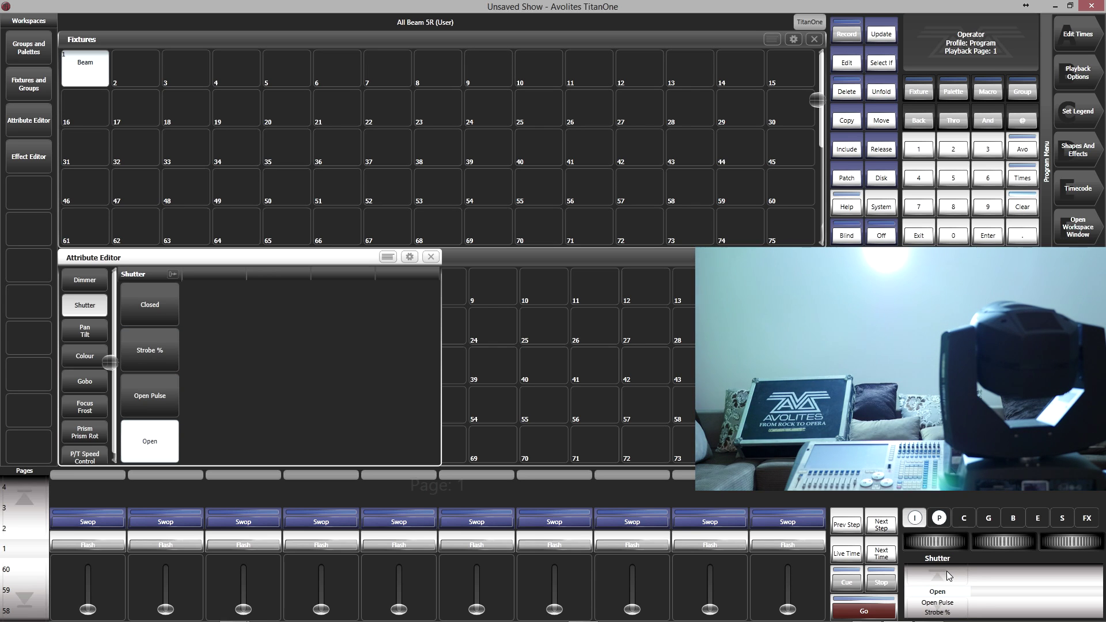
{"action": "scroll", "coordinate": [950, 611], "scroll_direction": "down", "scroll_amount": 2}
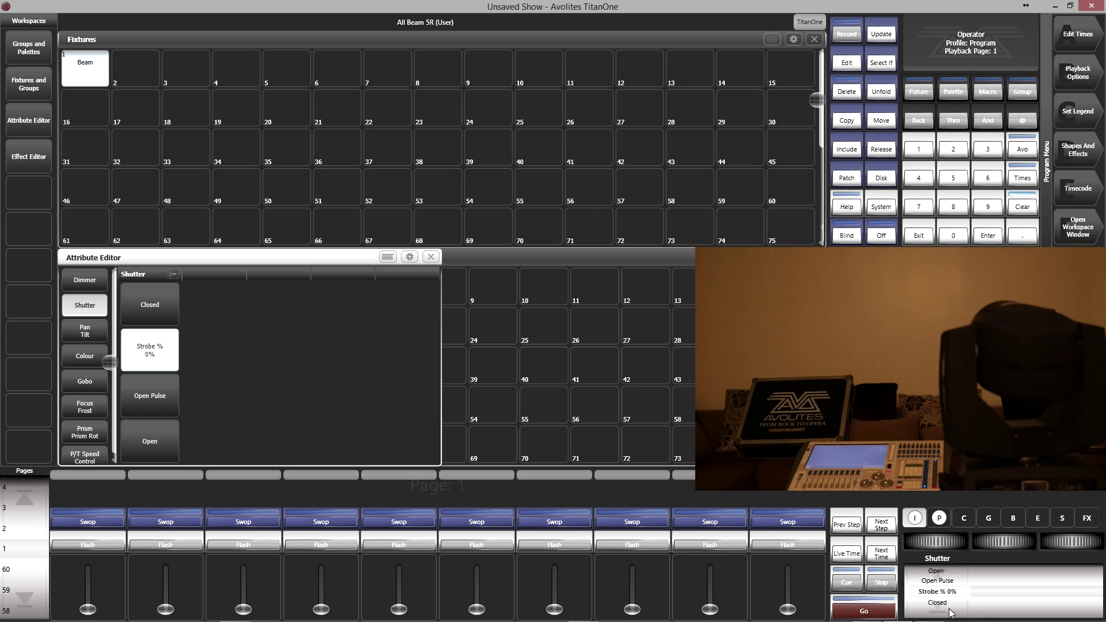
{"action": "scroll", "coordinate": [950, 572], "scroll_direction": "up", "scroll_amount": 2}
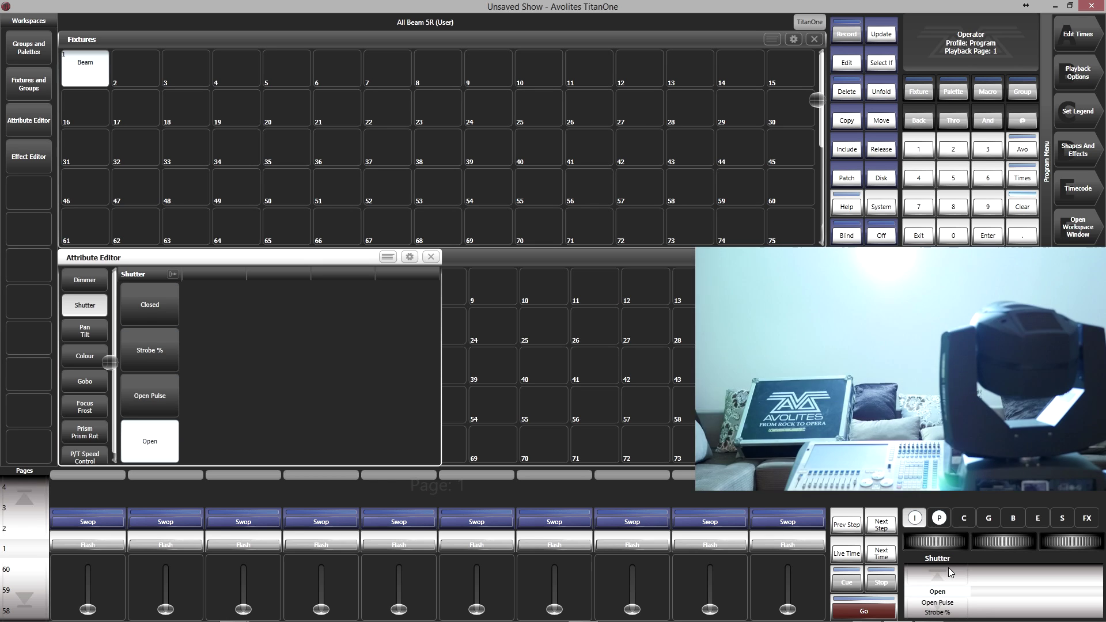
- Switch to Personality Builder and change the Shutter's Power On locate function to Open
{"action": "mouse_move", "coordinate": [812, 621]}
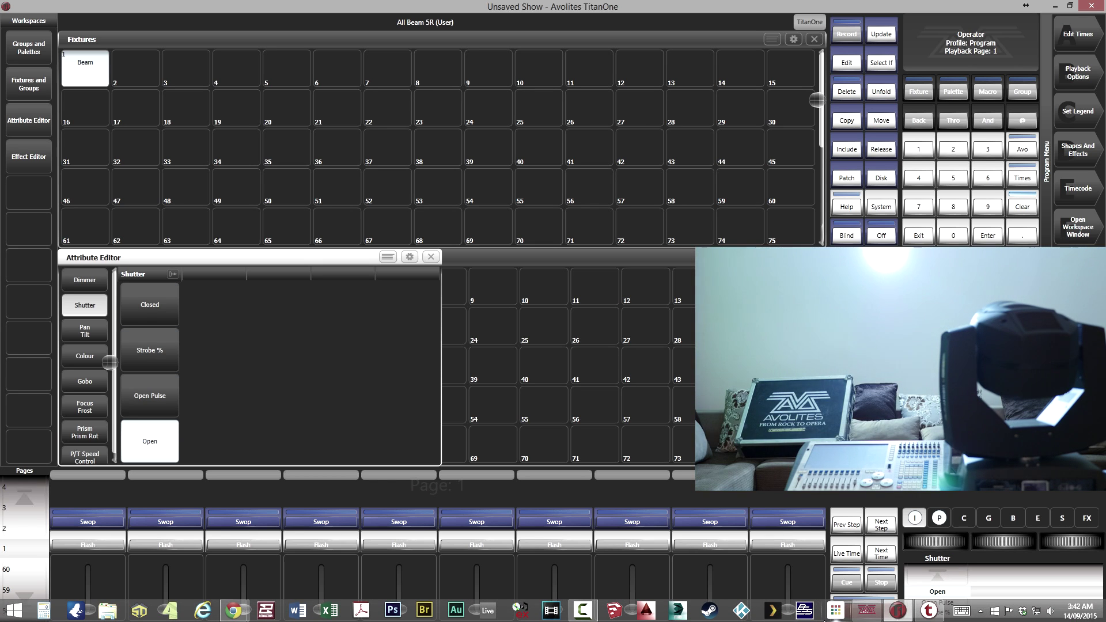
{"action": "left_click", "coordinate": [866, 610]}
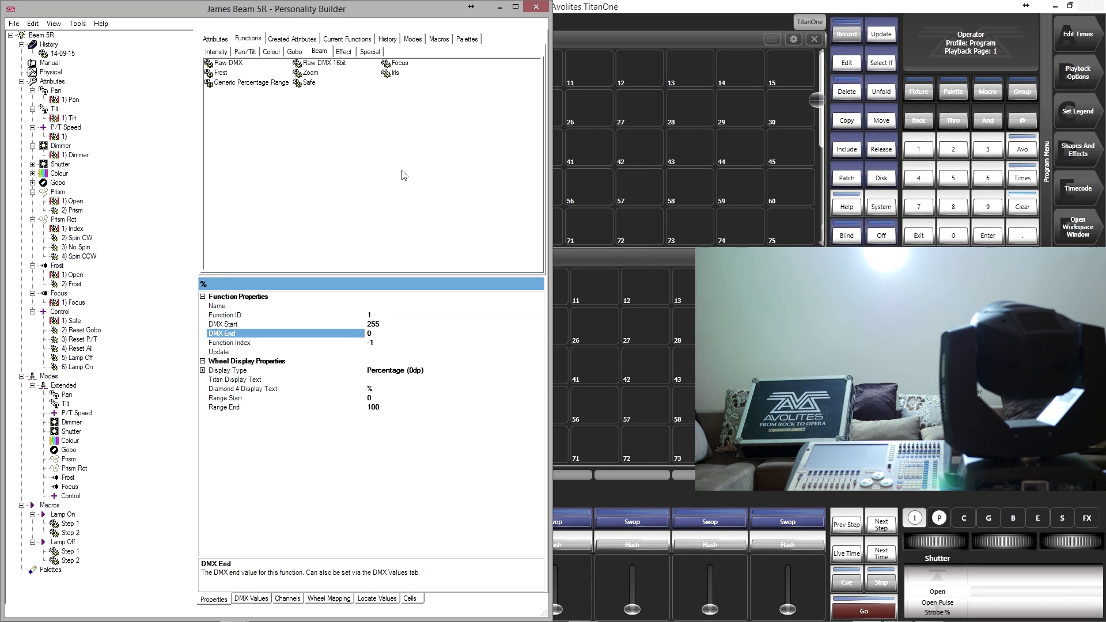
{"action": "left_click", "coordinate": [363, 599]}
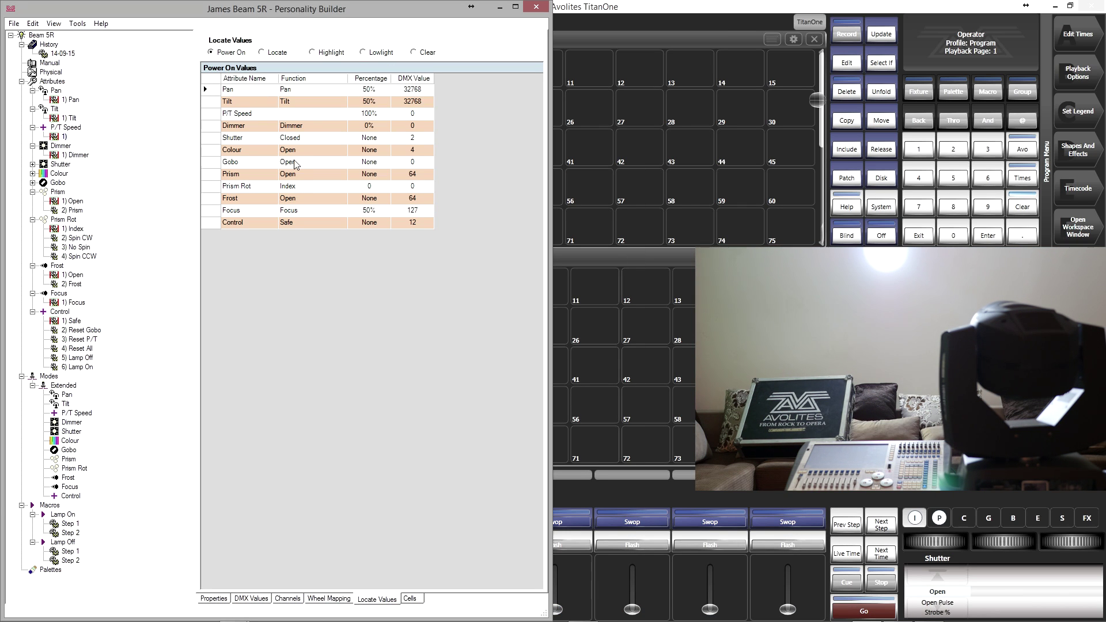
{"action": "left_click", "coordinate": [297, 138]}
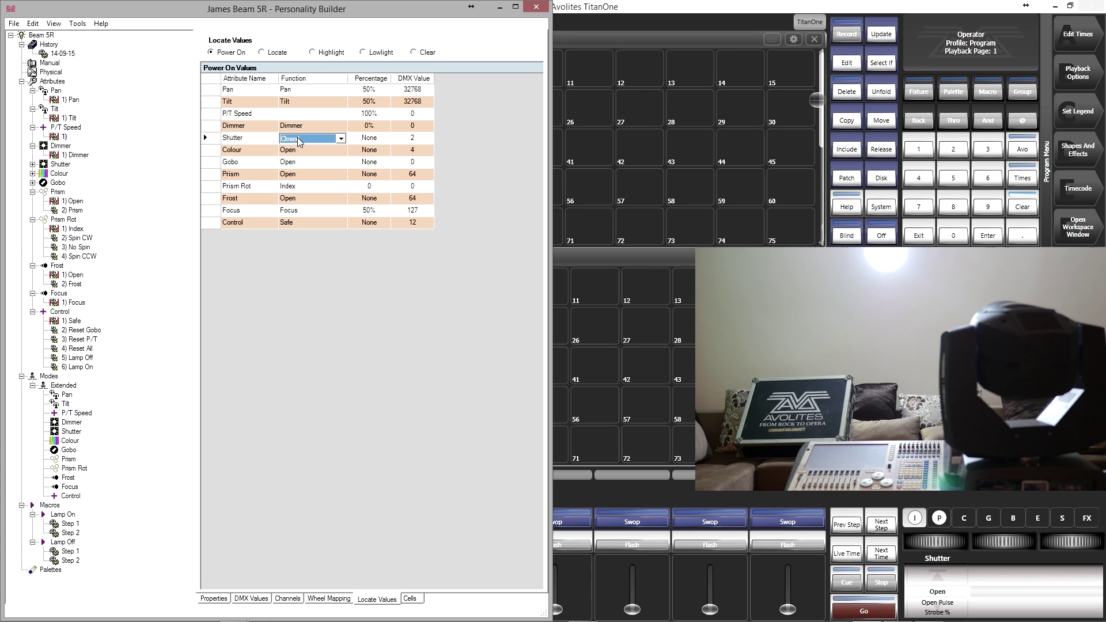
{"action": "left_click", "coordinate": [341, 138]}
{"action": "left_click", "coordinate": [323, 180]}
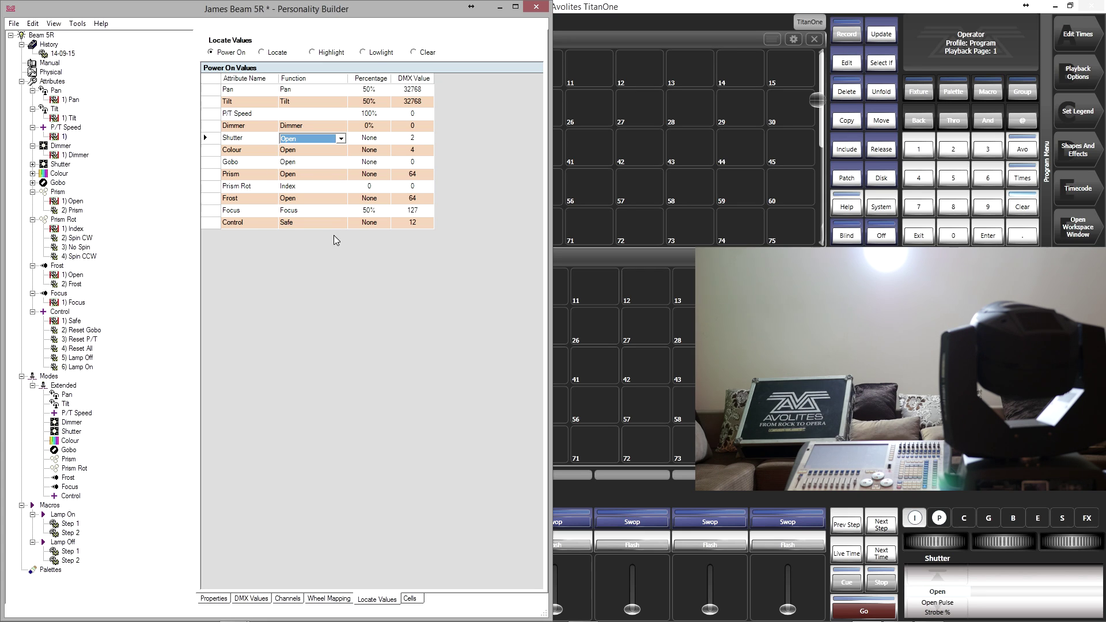
- Set the Power On function of Prism Rot to No Spin and save the personality
{"action": "left_click", "coordinate": [341, 186]}
{"action": "left_click", "coordinate": [329, 218]}
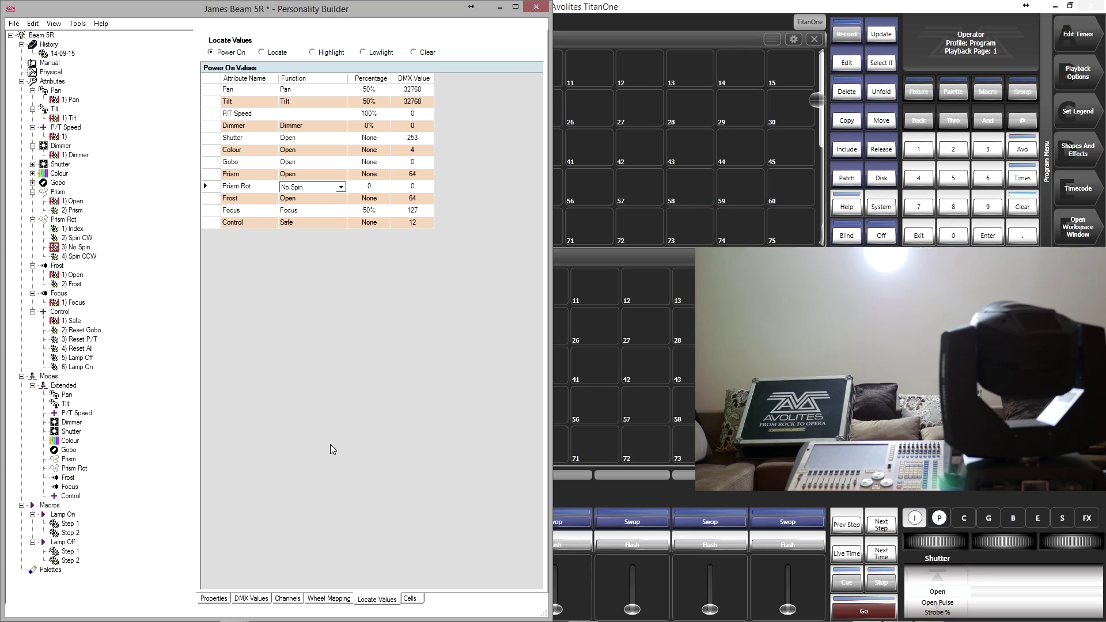
{"action": "left_click", "coordinate": [13, 23]}
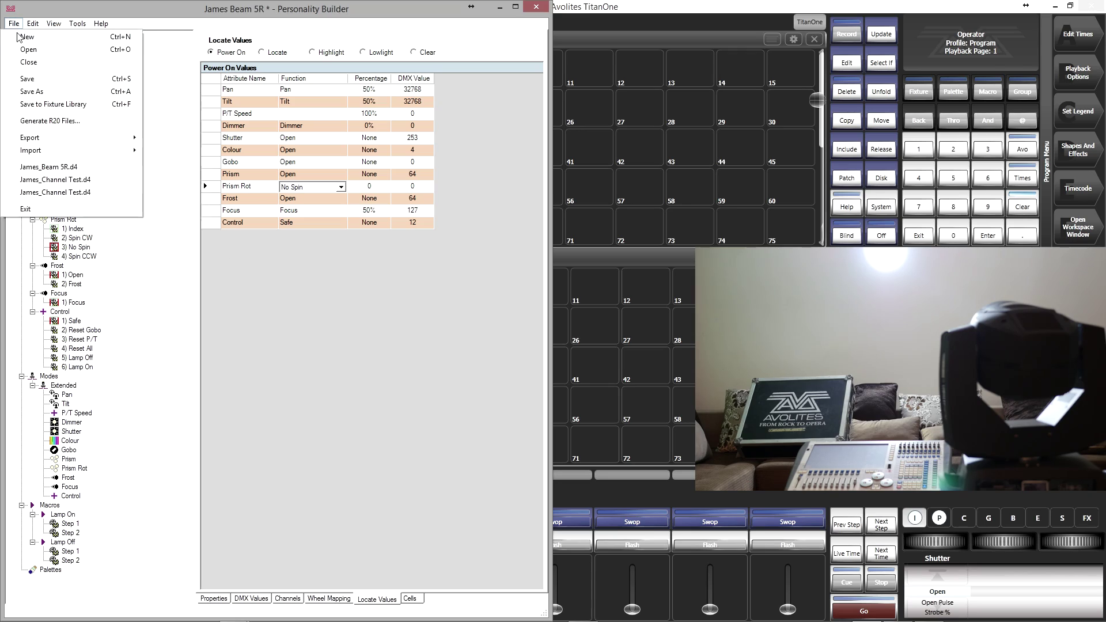
{"action": "left_click", "coordinate": [25, 75]}
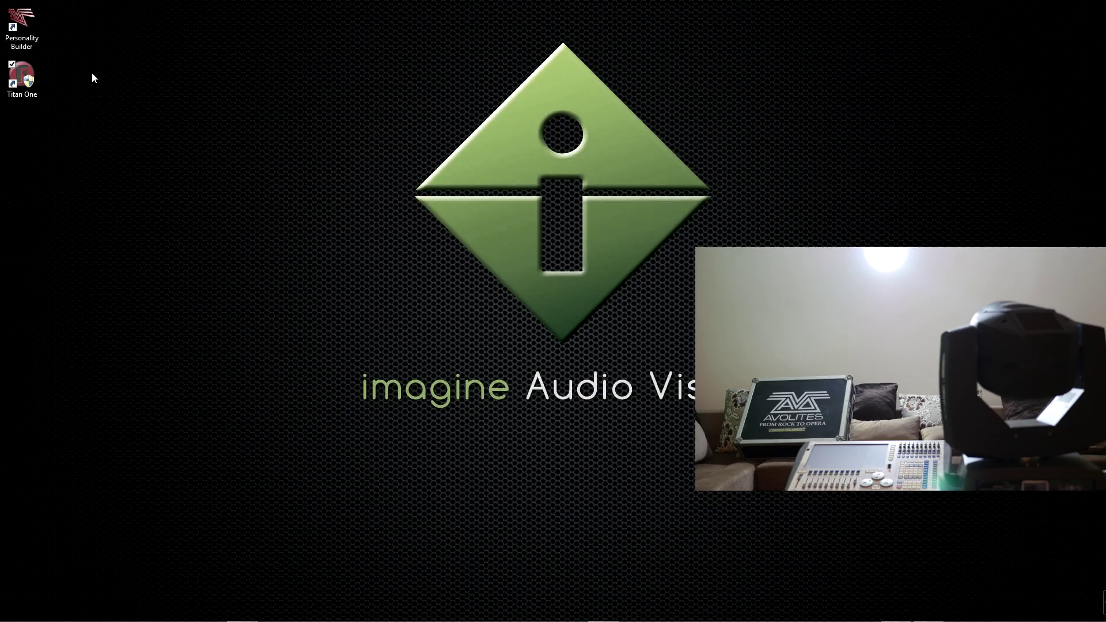
- Restart Titan One and delete the patched Beam fixture
{"action": "left_click", "coordinate": [20, 85]}
{"action": "double_click", "coordinate": [20, 85]}
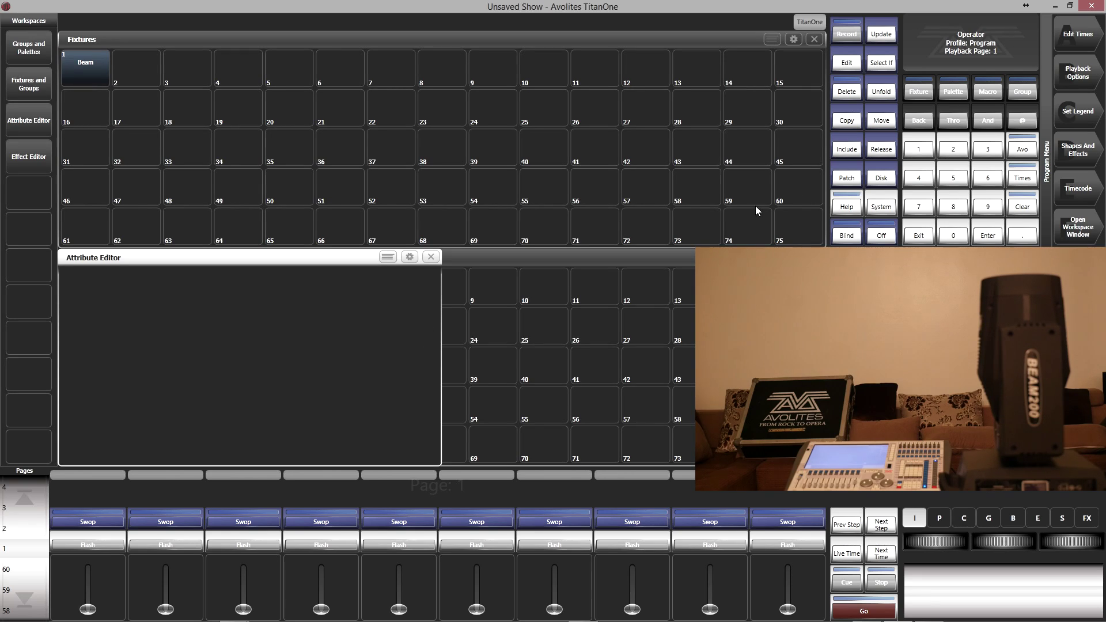
{"action": "key", "text": "Delete"}
{"action": "left_click", "coordinate": [103, 57]}
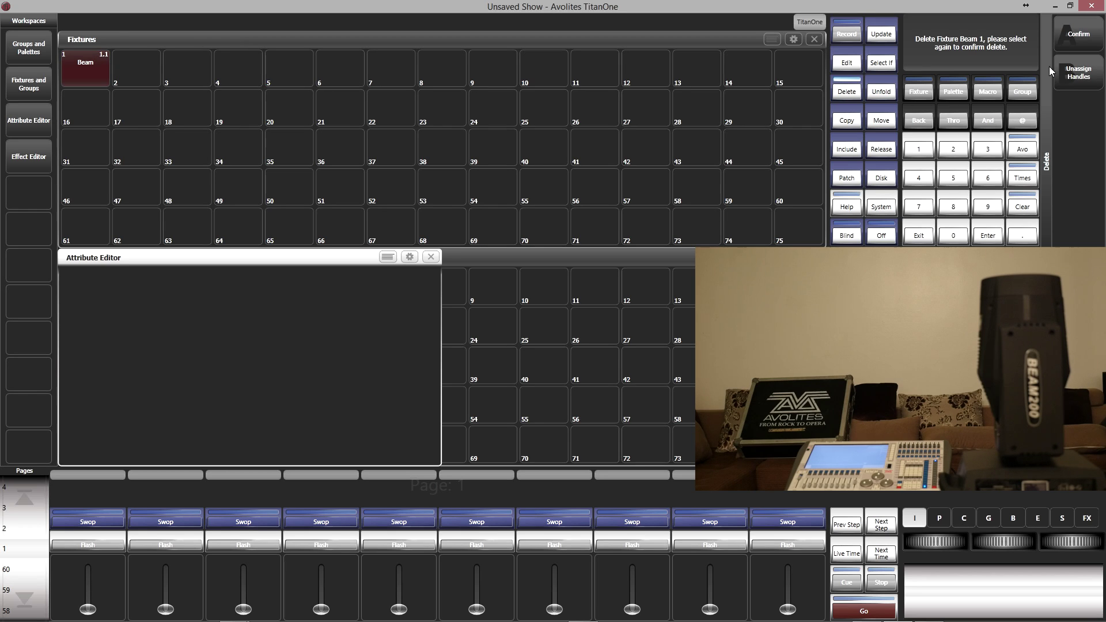
{"action": "left_click", "coordinate": [1058, 39]}
- Patch the updated Beam 5R personality to fixture handle 1, select it and set Dimmer to 100%
{"action": "left_click", "coordinate": [1079, 75]}
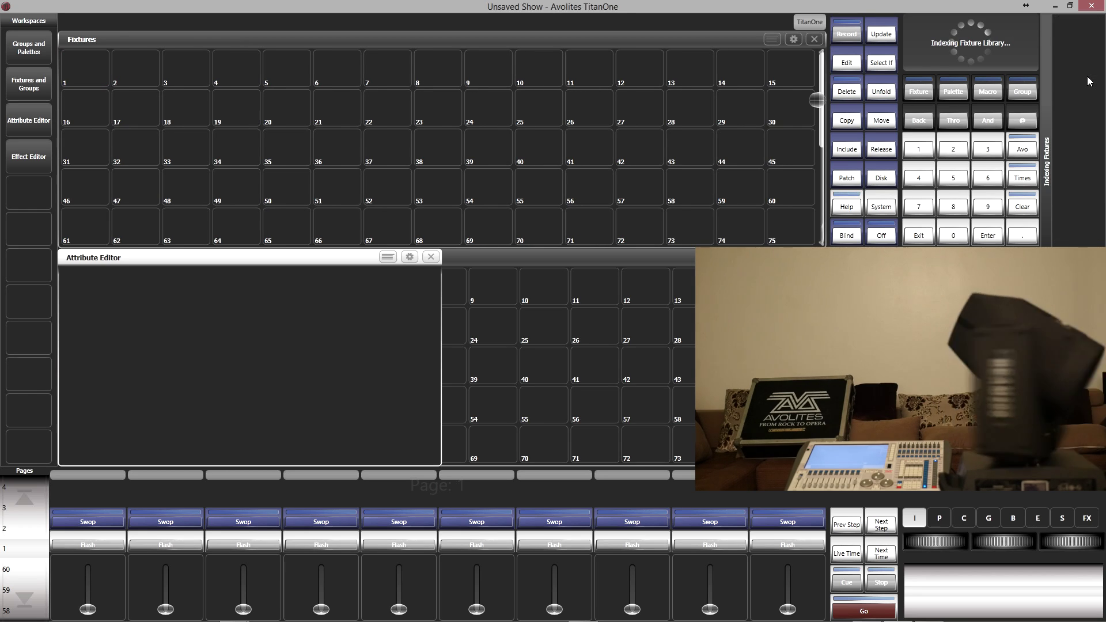
{"action": "left_click", "coordinate": [1088, 81]}
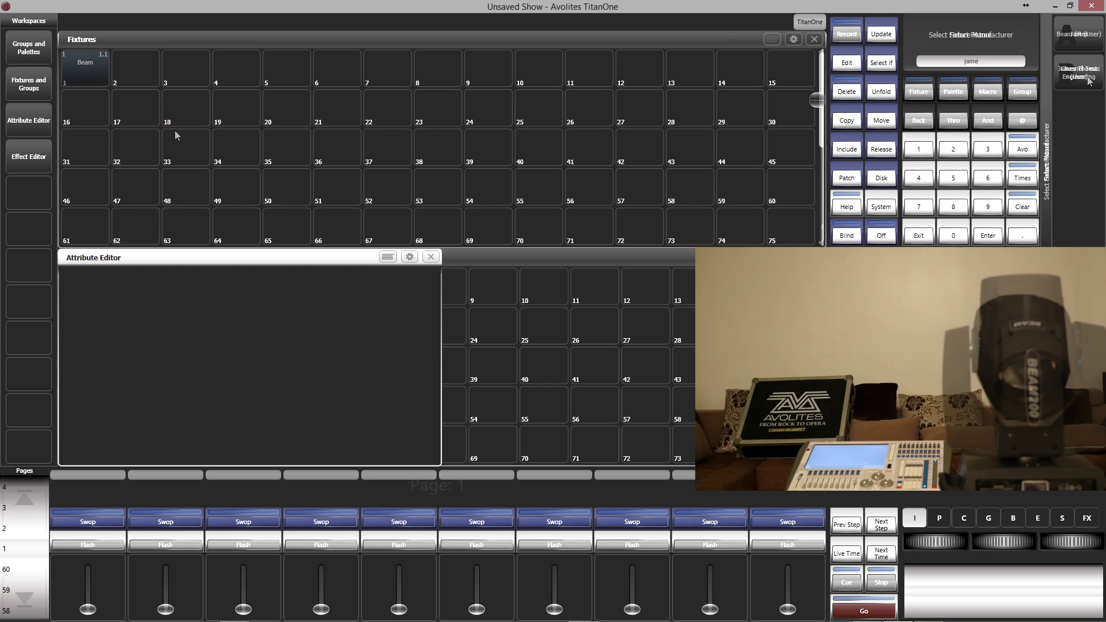
{"action": "left_click", "coordinate": [84, 66]}
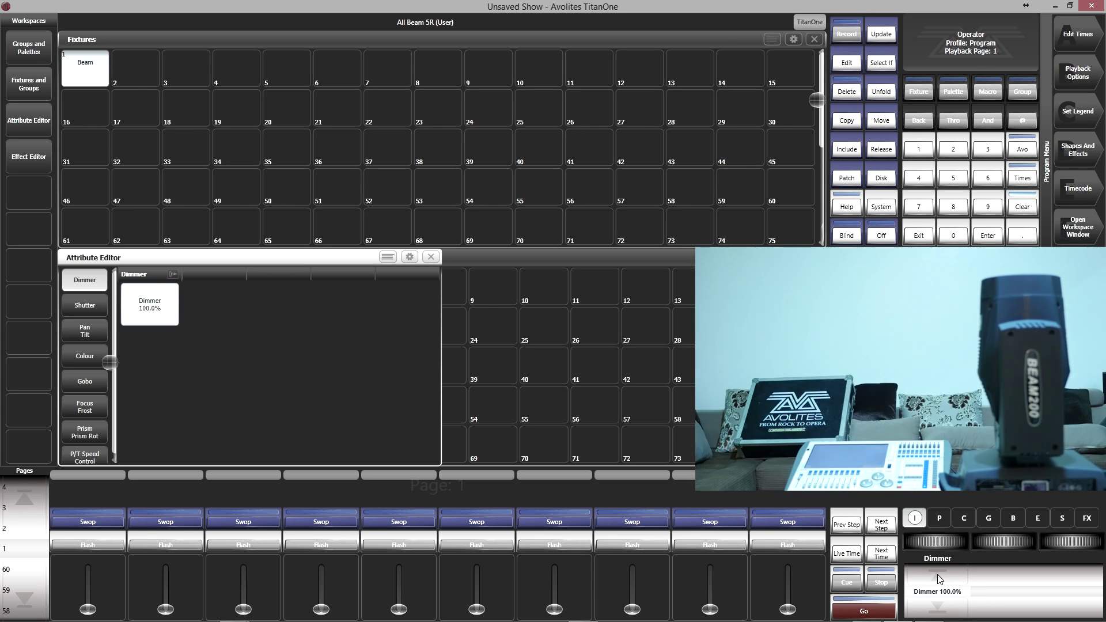
- Aim the Beam with Pan at about 38.5% and Tilt at about 11.4%
{"action": "left_click", "coordinate": [944, 522]}
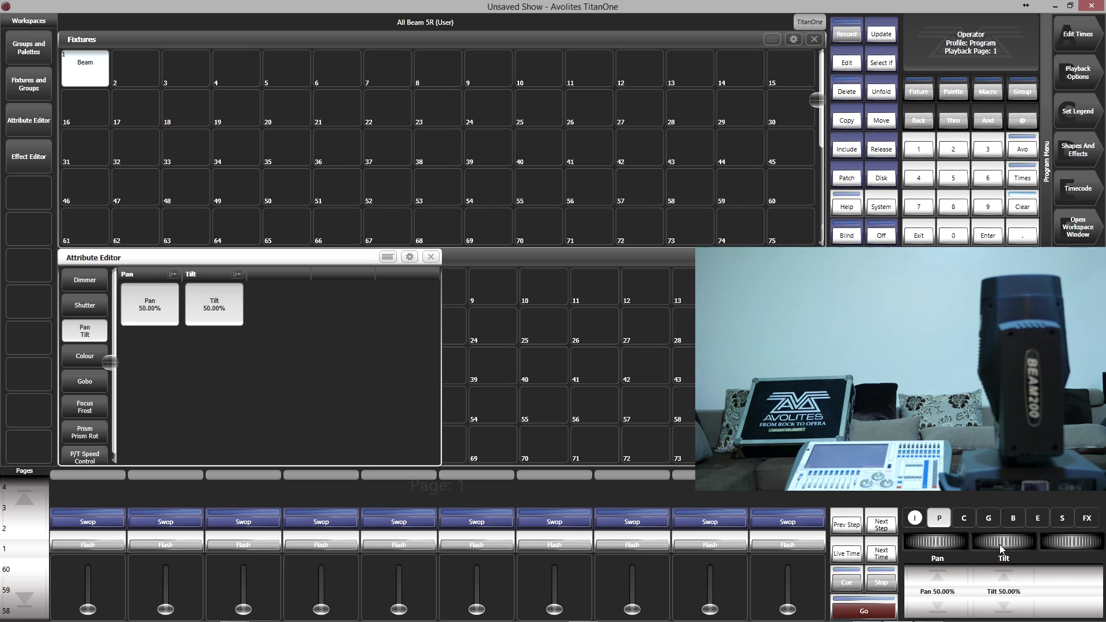
{"action": "left_click_drag", "start_coordinate": [942, 545], "coordinate": [922, 545]}
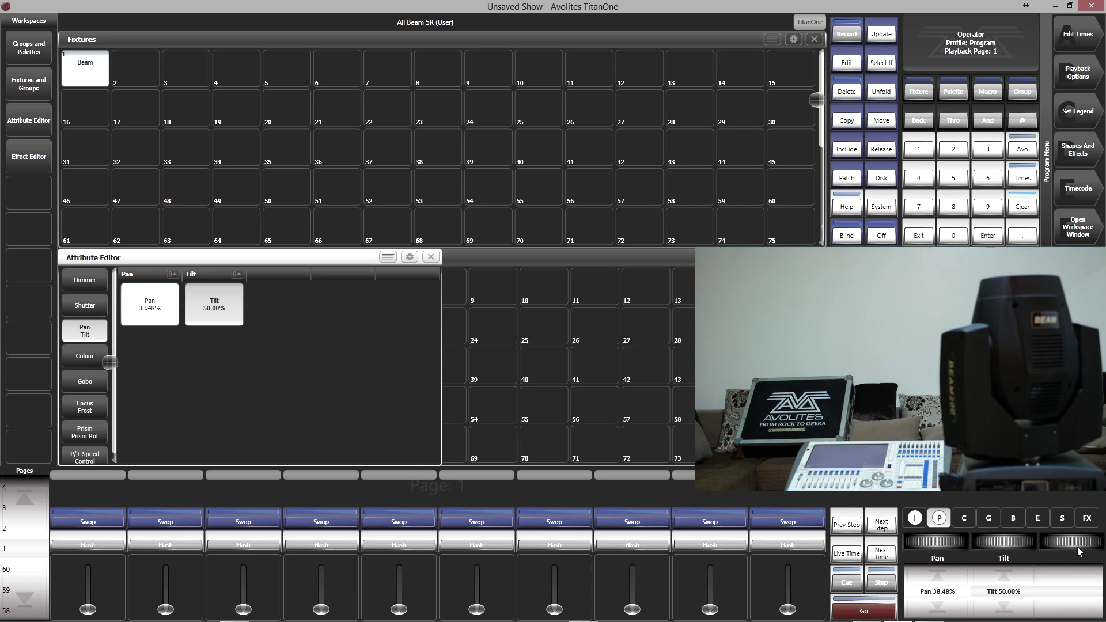
{"action": "left_click_drag", "start_coordinate": [1016, 543], "coordinate": [921, 545]}
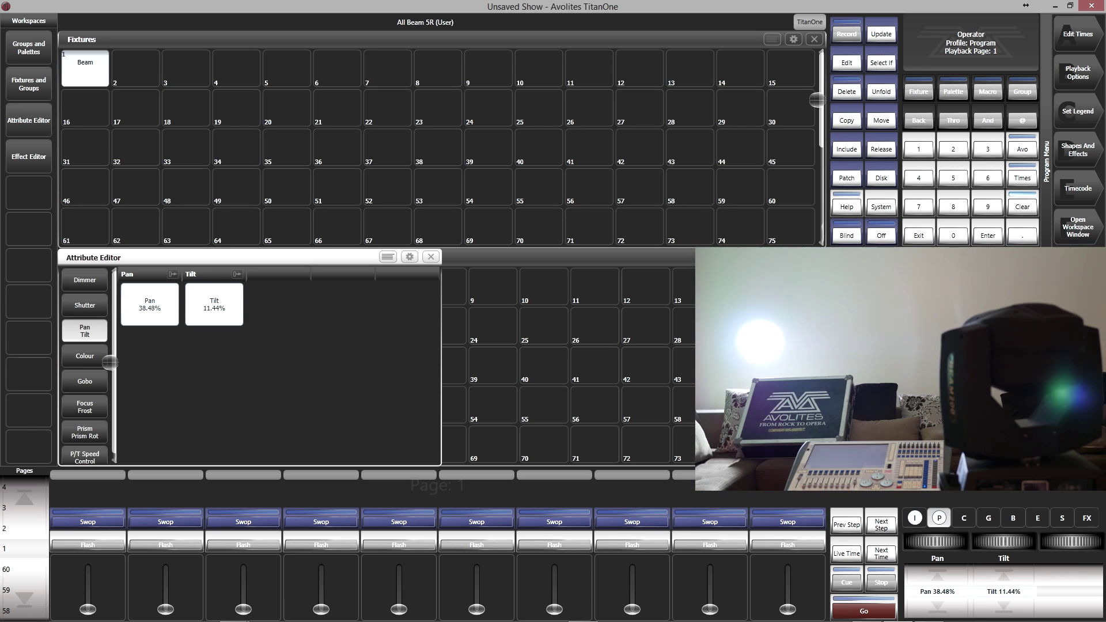
- Test the Beam's Colour attribute by stepping from Open through Red, Yellow and Orange to Amber C-Mix
{"action": "left_click", "coordinate": [962, 524]}
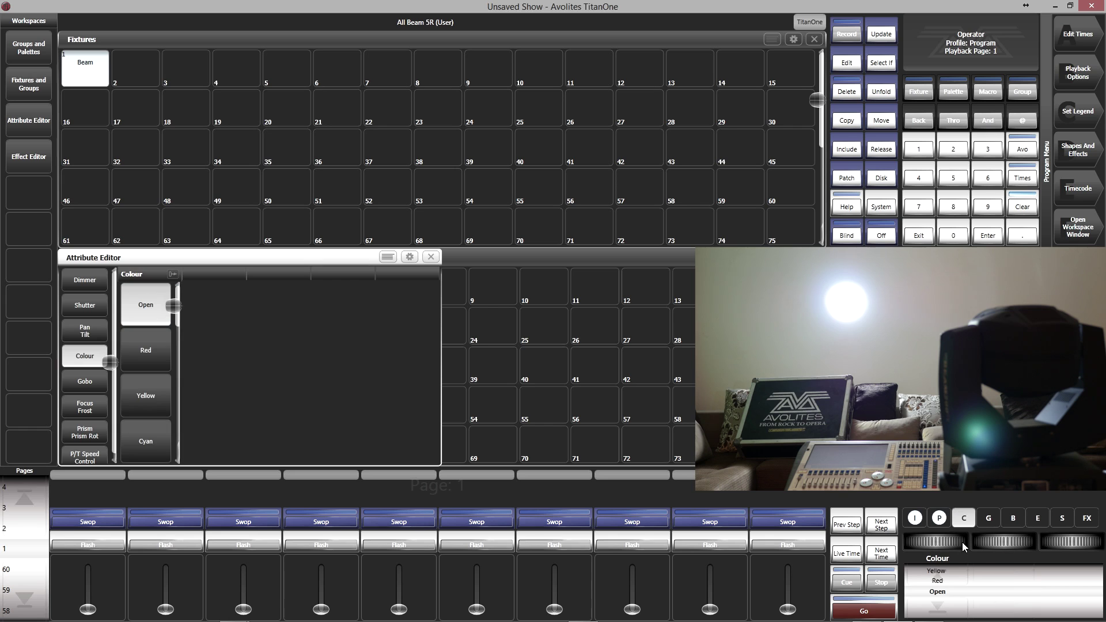
{"action": "scroll", "coordinate": [949, 581], "scroll_direction": "up", "scroll_amount": 2}
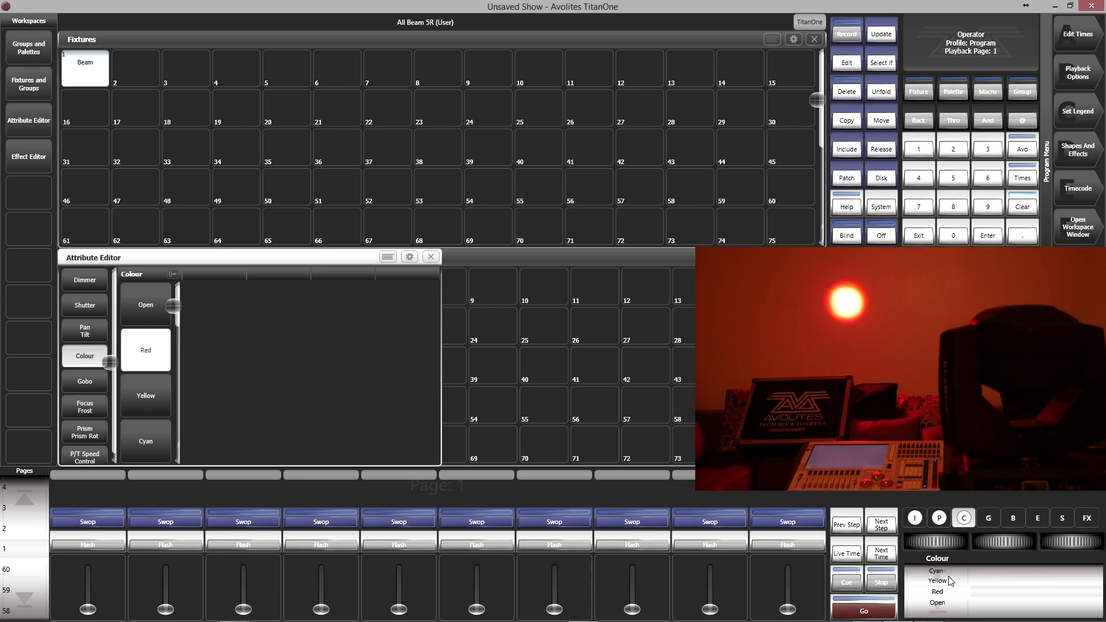
{"action": "scroll", "coordinate": [949, 581], "scroll_direction": "up", "scroll_amount": 2}
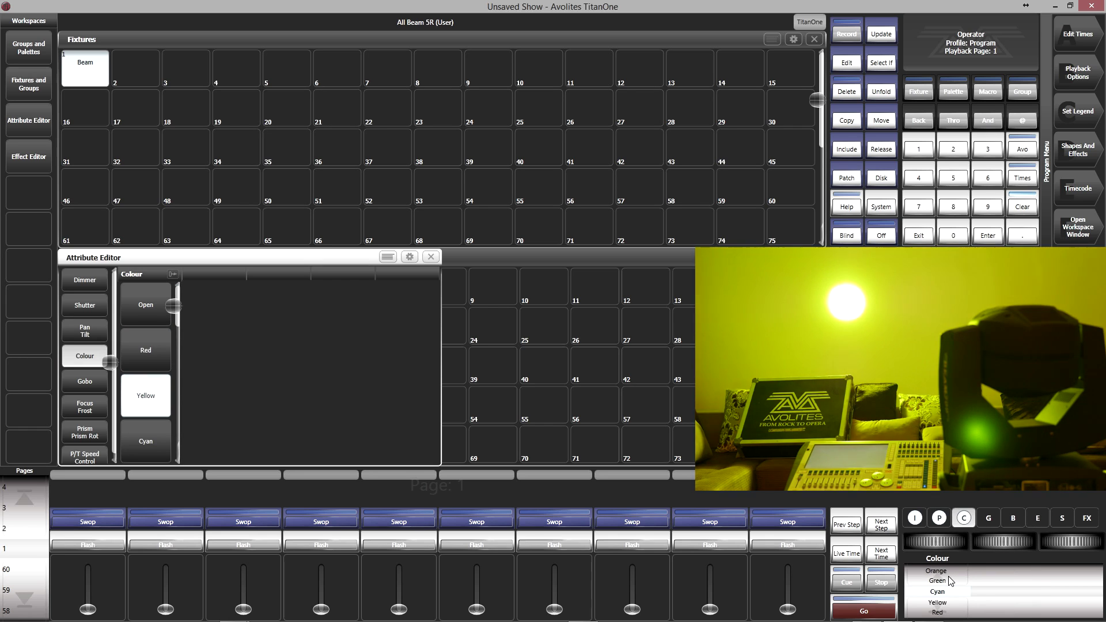
{"action": "scroll", "coordinate": [949, 580], "scroll_direction": "up", "scroll_amount": 1}
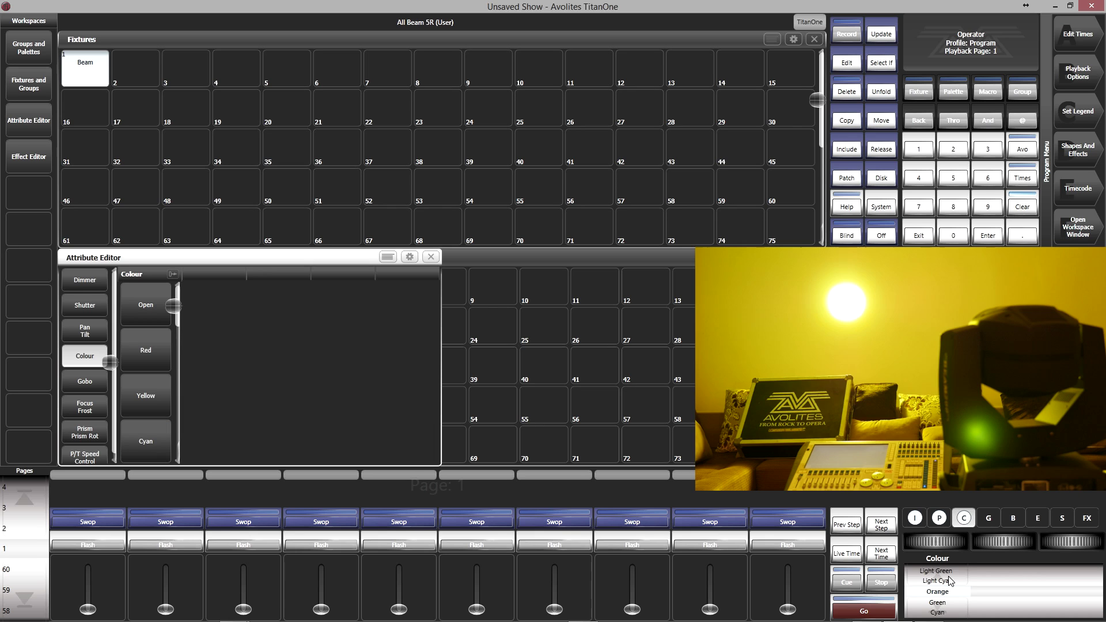
{"action": "scroll", "coordinate": [949, 580], "scroll_direction": "up", "scroll_amount": 1}
{"action": "scroll", "coordinate": [950, 581], "scroll_direction": "up", "scroll_amount": 1}
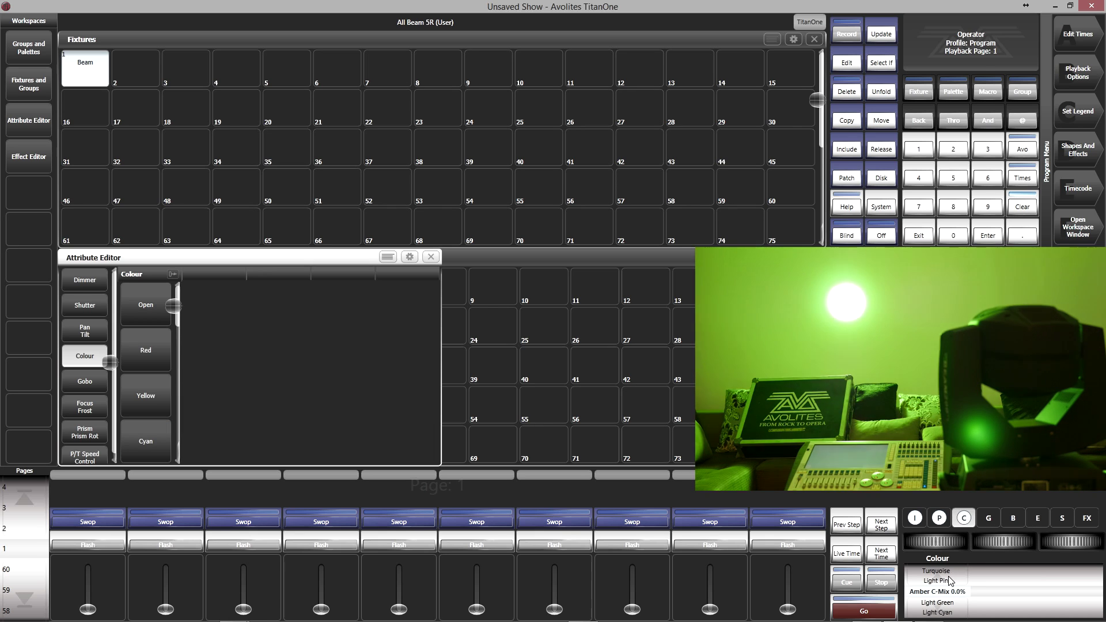
- Test the Colour wheel's Scroll CW at 30 and 3 and Scroll CCW at 17 and 41, and return to the fixed colours
{"action": "scroll", "coordinate": [950, 581], "scroll_direction": "up", "scroll_amount": 1}
{"action": "scroll", "coordinate": [950, 580], "scroll_direction": "up", "scroll_amount": 2}
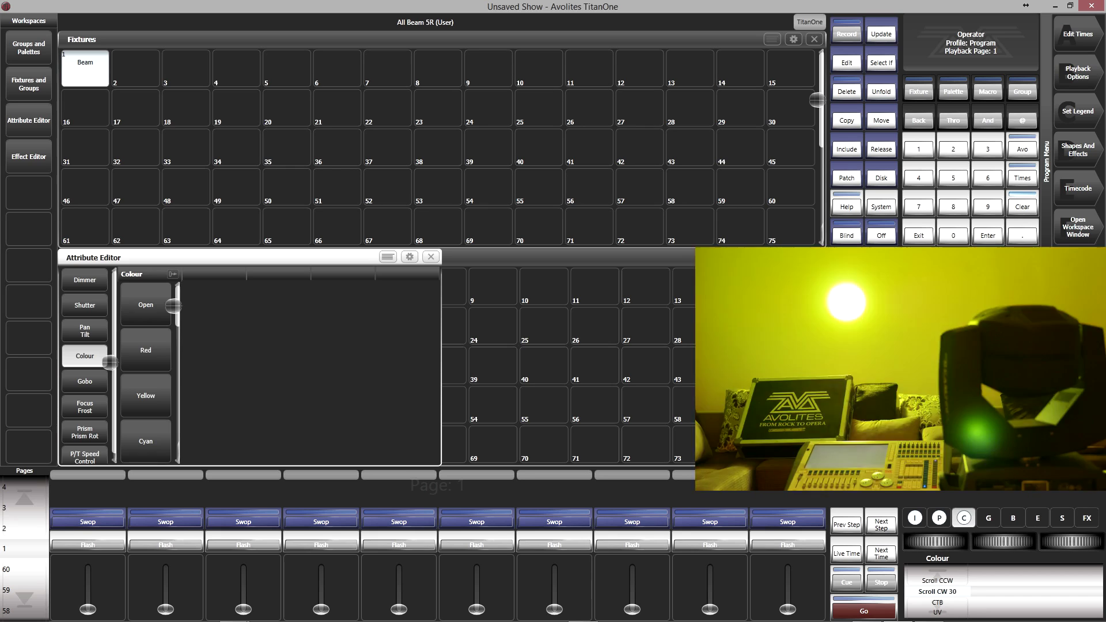
{"action": "scroll", "coordinate": [936, 541], "scroll_direction": "down", "scroll_amount": 5}
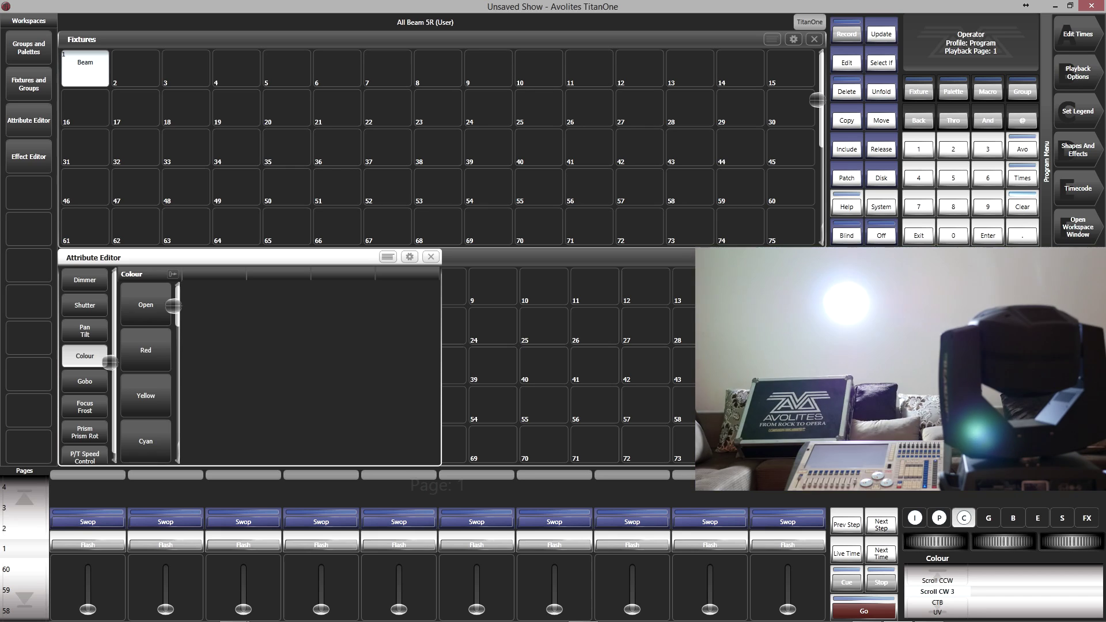
{"action": "scroll", "coordinate": [936, 541], "scroll_direction": "down", "scroll_amount": 10}
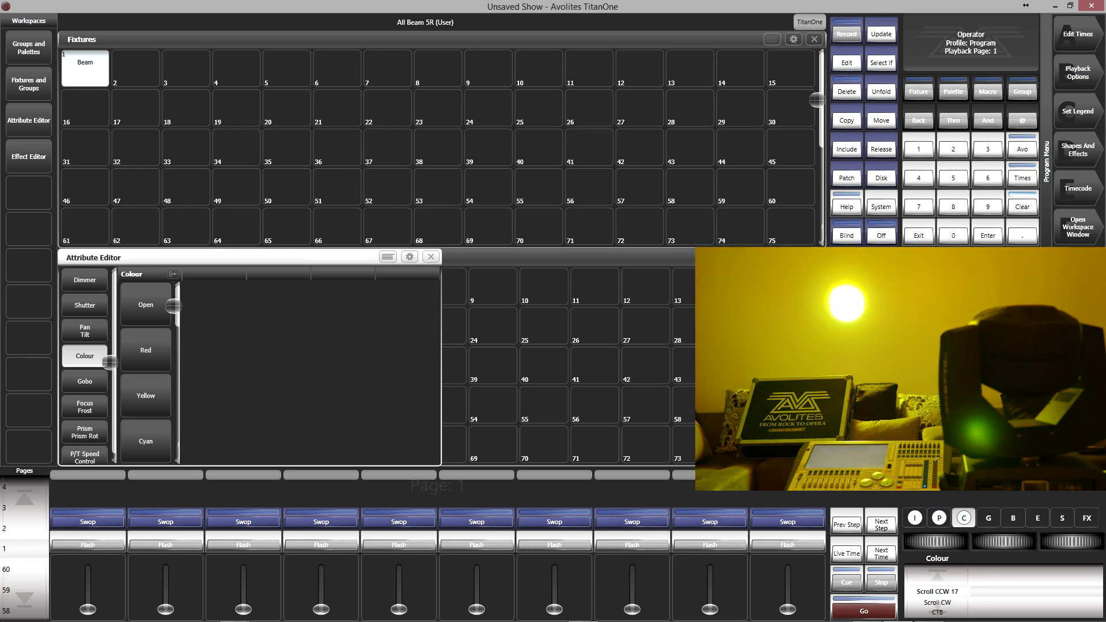
{"action": "scroll", "coordinate": [936, 541], "scroll_direction": "down", "scroll_amount": 10}
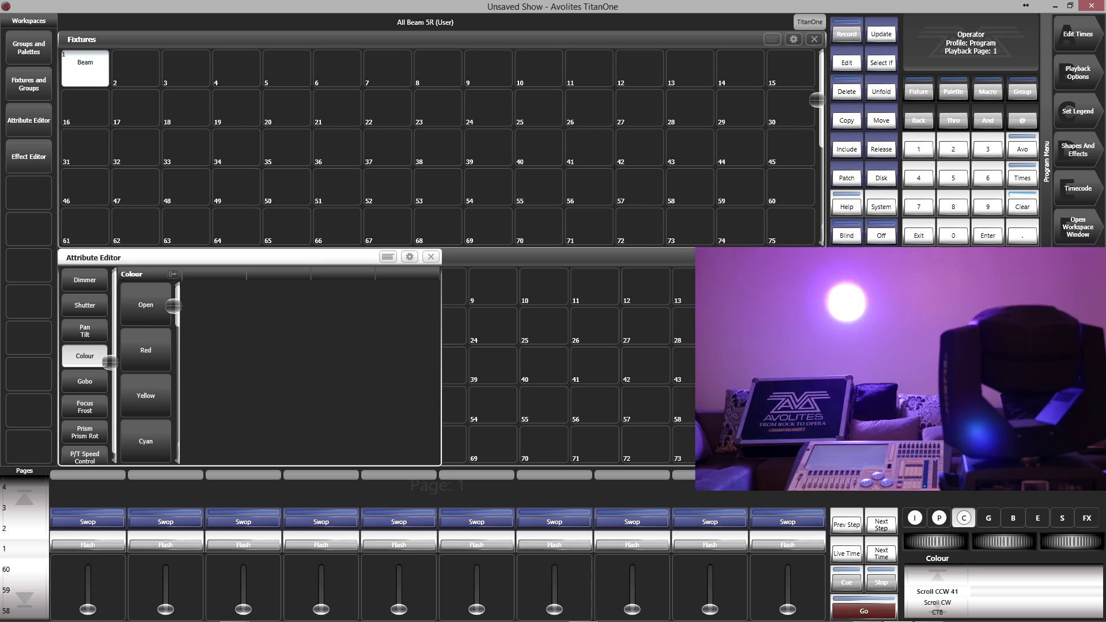
{"action": "scroll", "coordinate": [936, 541], "scroll_direction": "down", "scroll_amount": 15}
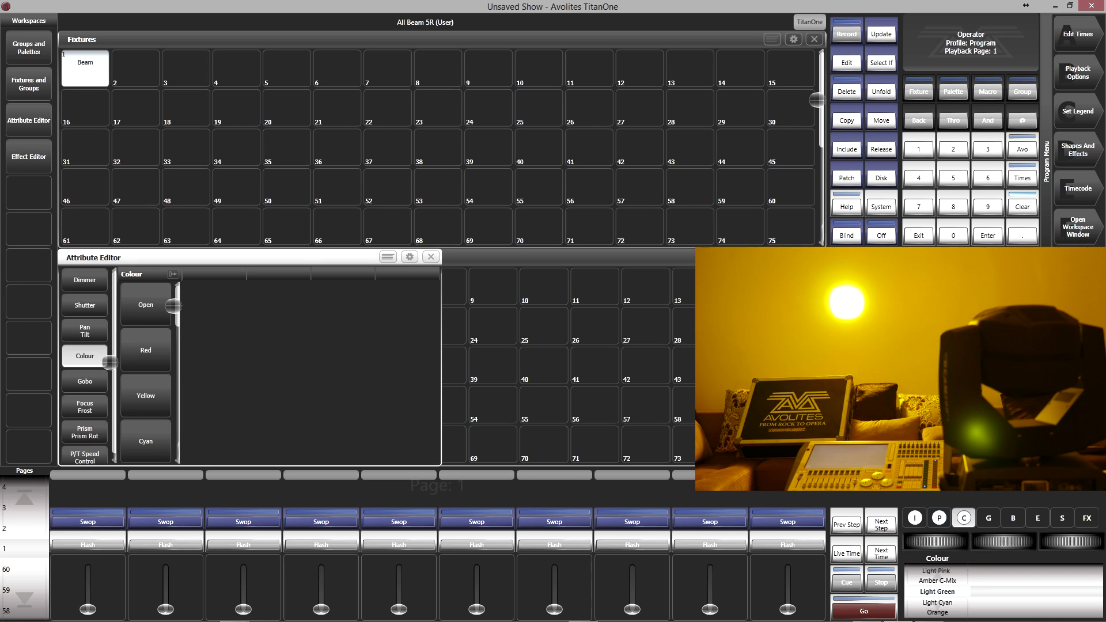
- Try the Frost effect on the Beam and insert the Prism
{"action": "left_click", "coordinate": [1013, 518]}
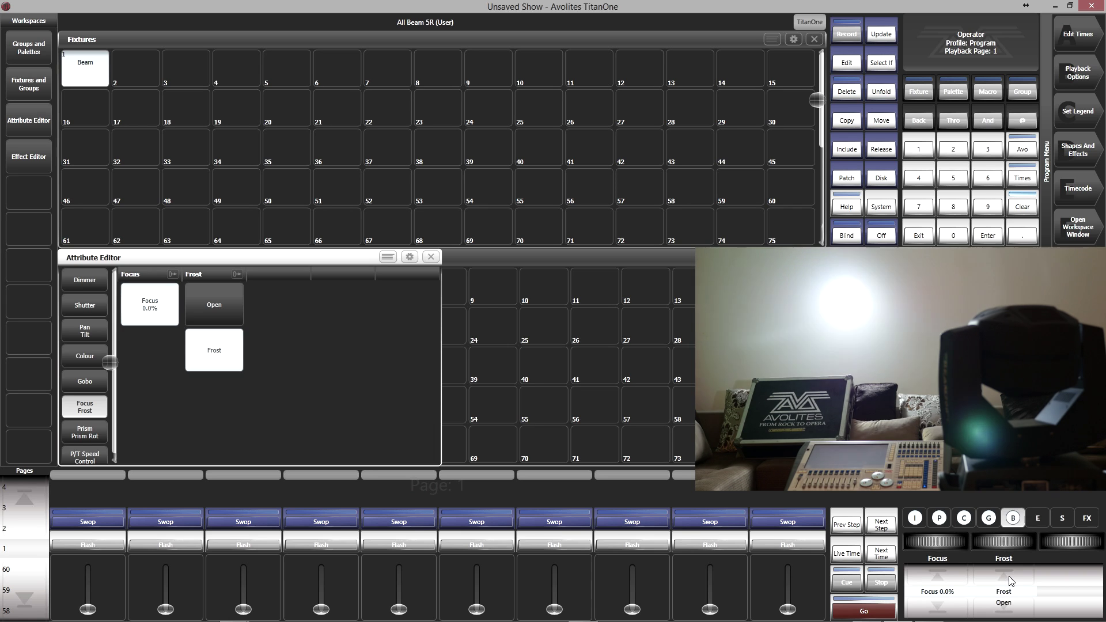
{"action": "left_click", "coordinate": [1036, 522]}
{"action": "left_click", "coordinate": [948, 582]}
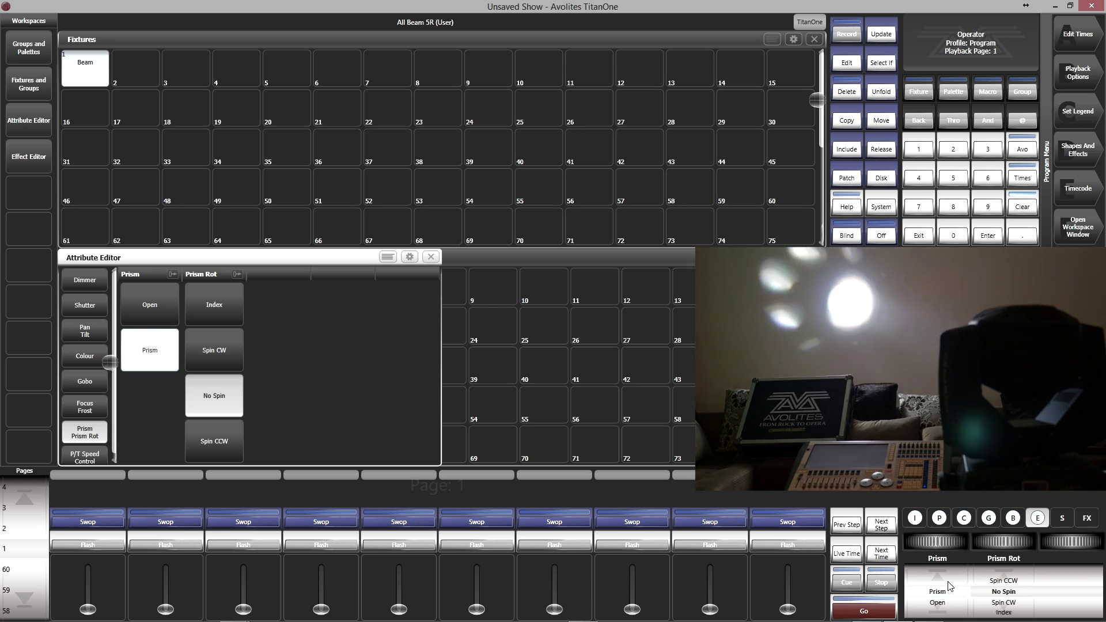
- Test the Prism Rot functions Spin CCW 9%, Index 0 and Spin CW 100%
{"action": "left_click", "coordinate": [1003, 580]}
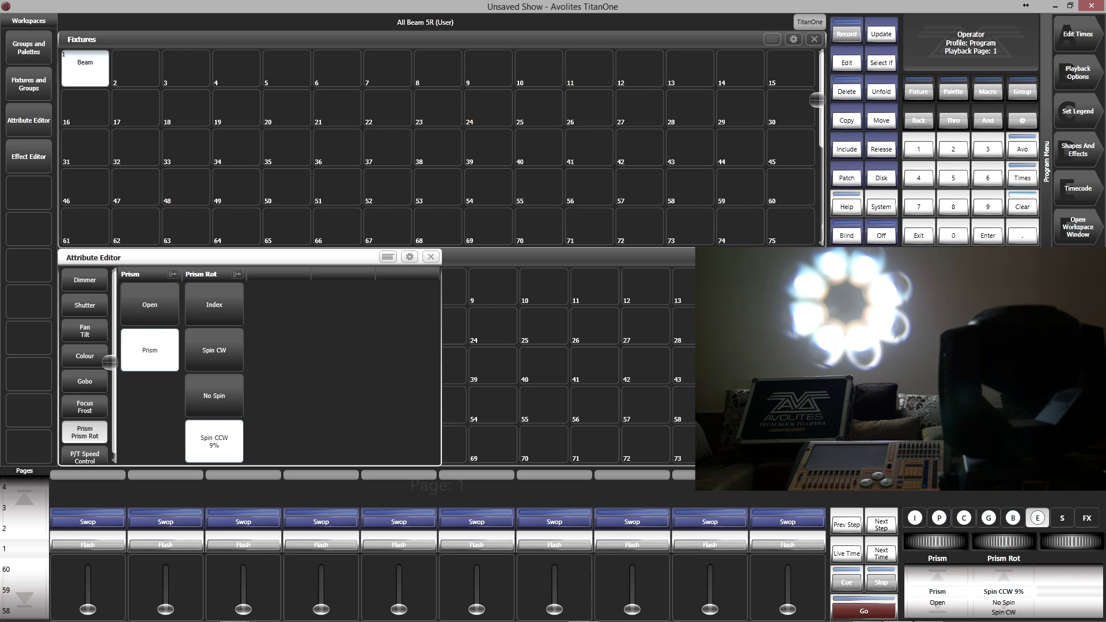
{"action": "scroll", "coordinate": [1003, 594], "scroll_direction": "down", "scroll_amount": 3}
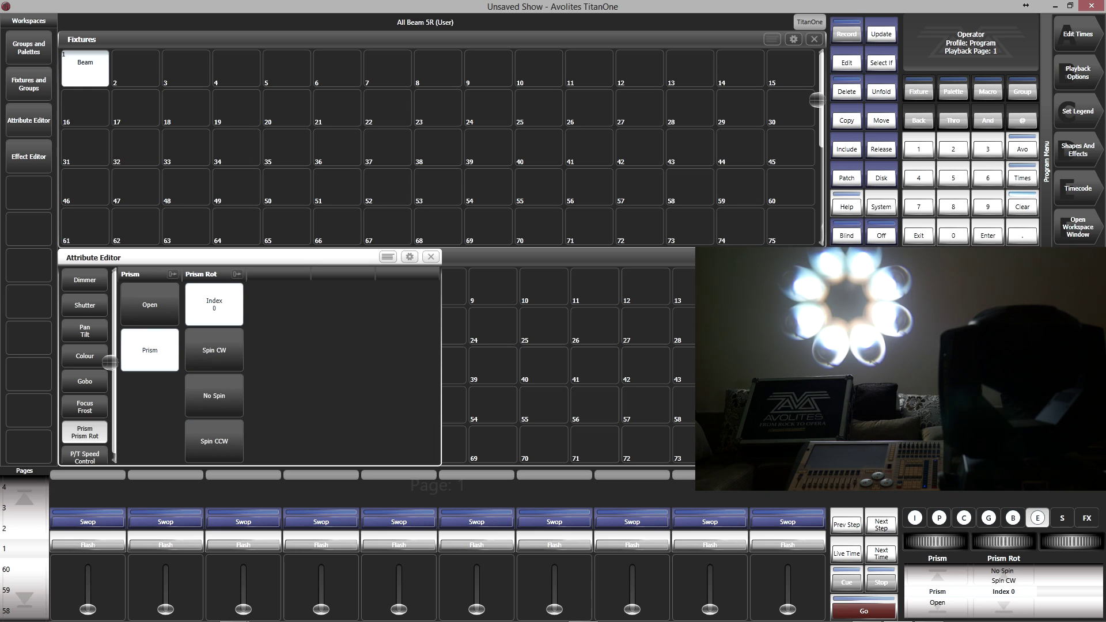
{"action": "scroll", "coordinate": [1003, 593], "scroll_direction": "up", "scroll_amount": 5}
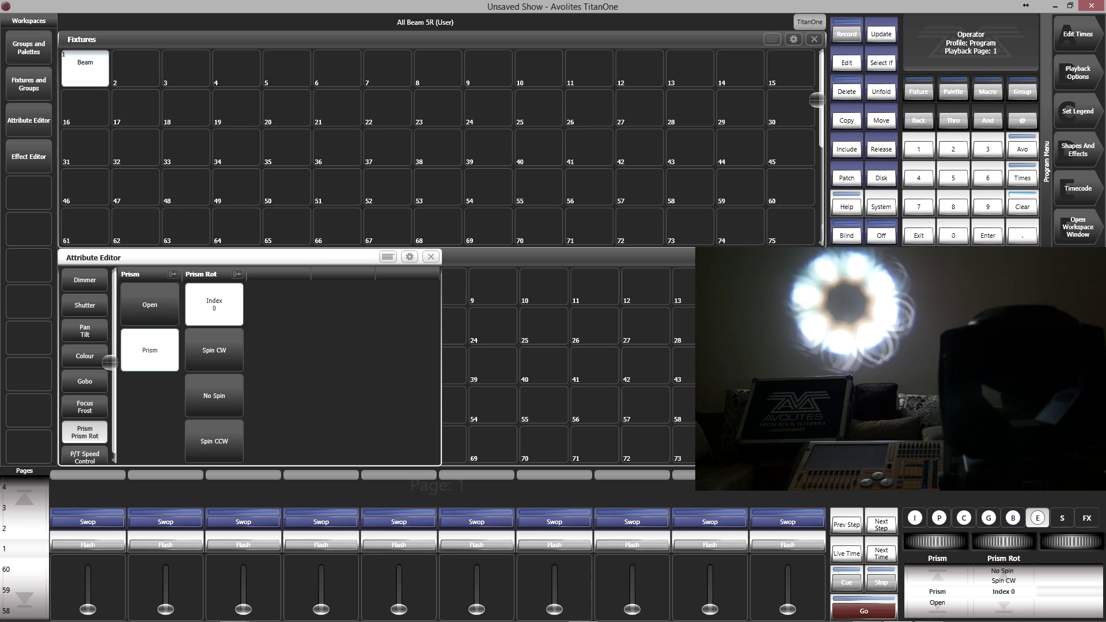
{"action": "scroll", "coordinate": [1003, 593], "scroll_direction": "up", "scroll_amount": 8}
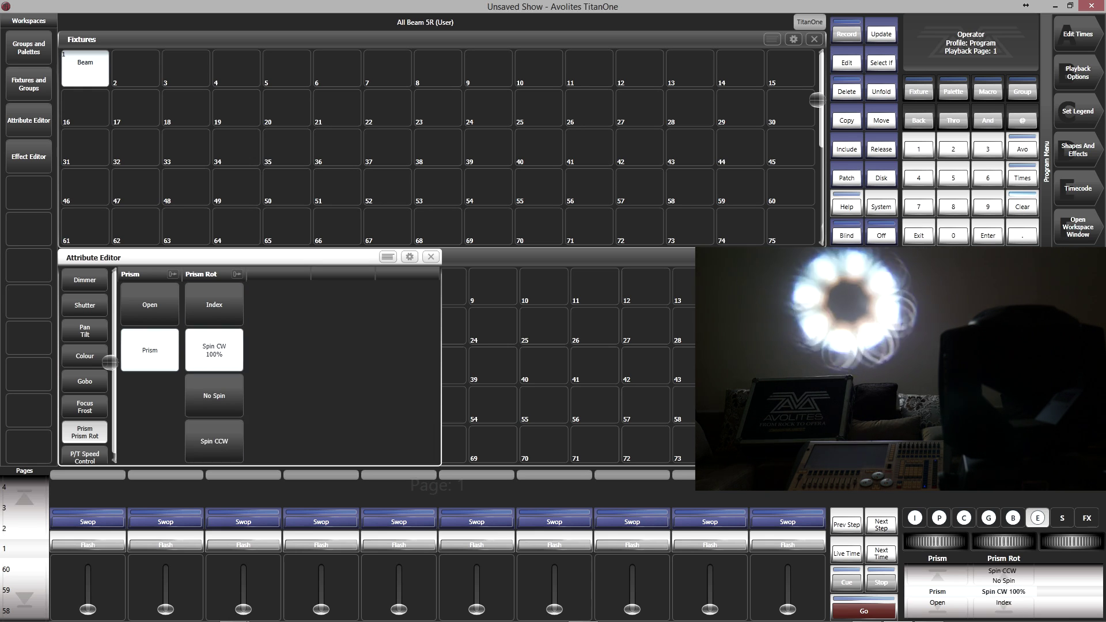
- Reset the fixture with the Control function Reset All and return Control to Safe
{"action": "left_click", "coordinate": [1061, 517]}
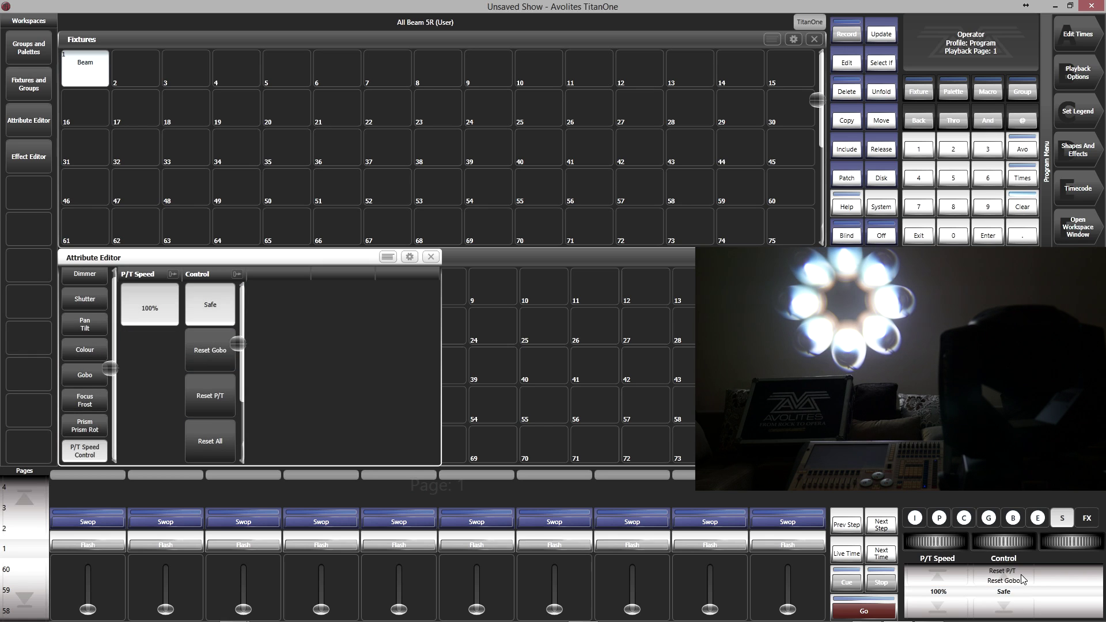
{"action": "scroll", "coordinate": [1023, 579], "scroll_direction": "up", "scroll_amount": 3}
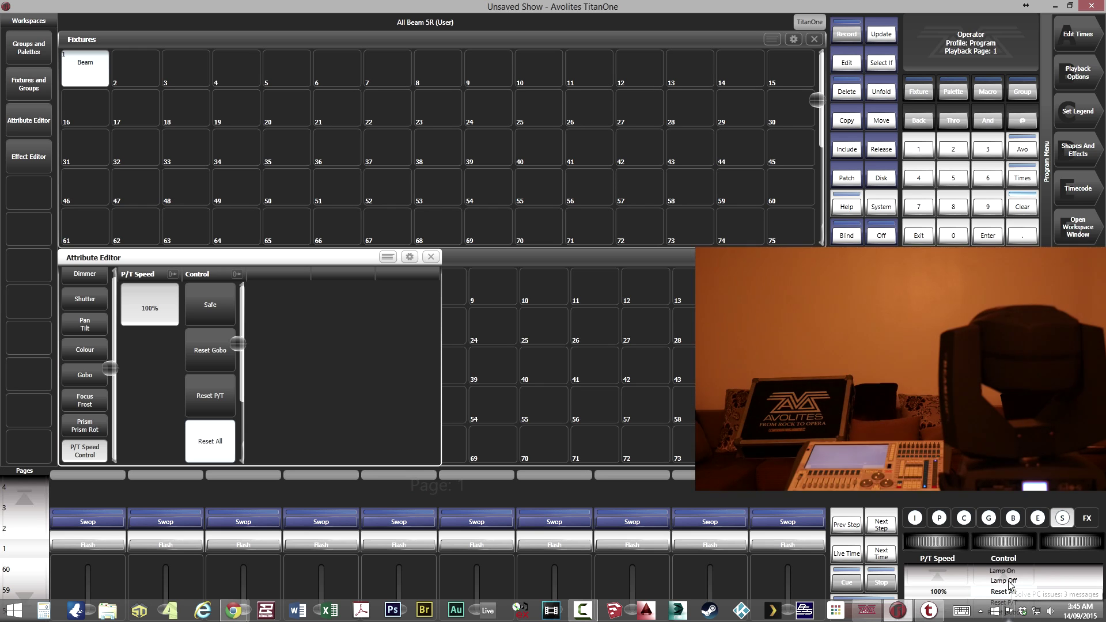
{"action": "scroll", "coordinate": [1010, 604], "scroll_direction": "down", "scroll_amount": 3}
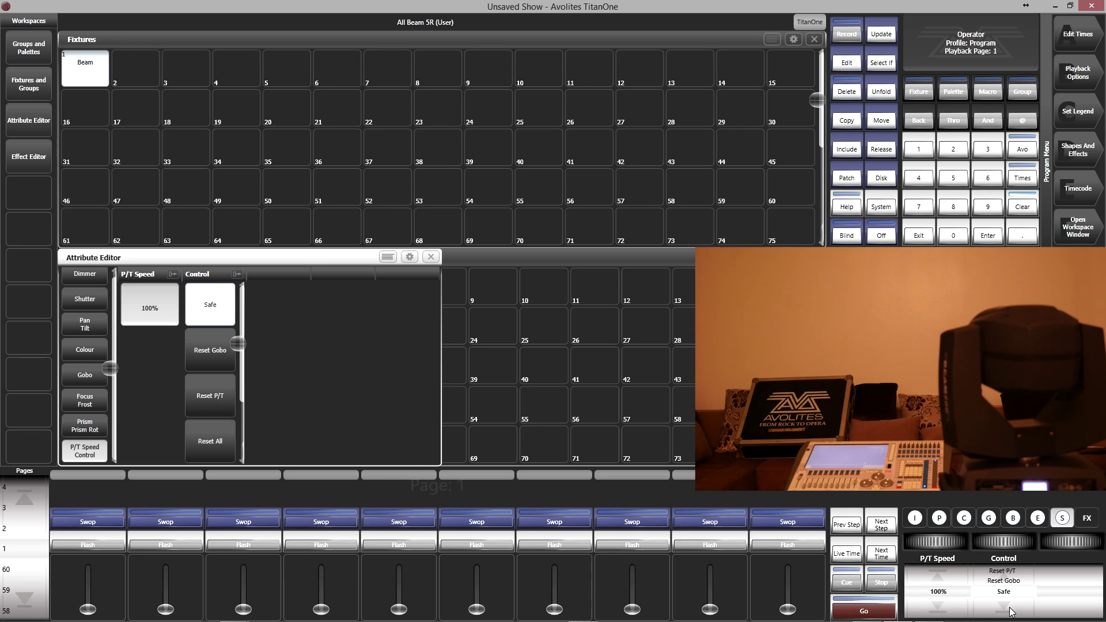